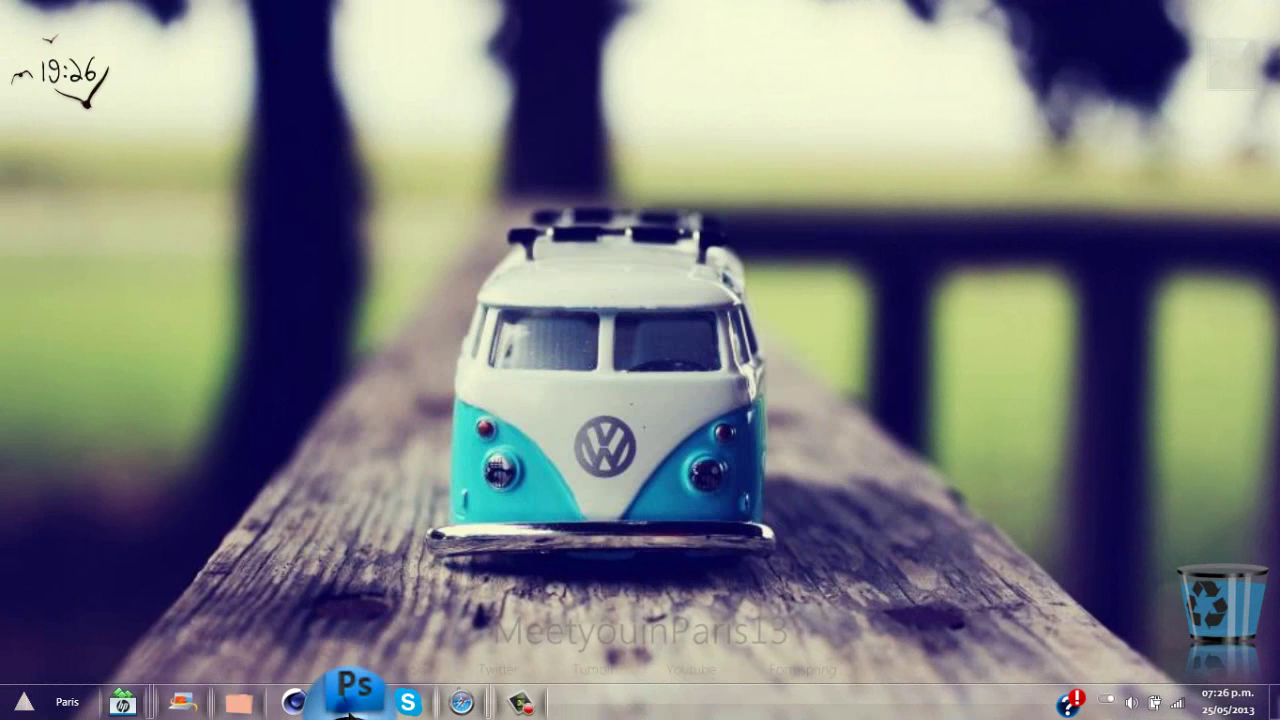
Switch to Photoshop and examine the finished Die Young blend and the Tutorial BlendDieYoung.psd resources document
left_click(350, 703)
left_click(22, 118)
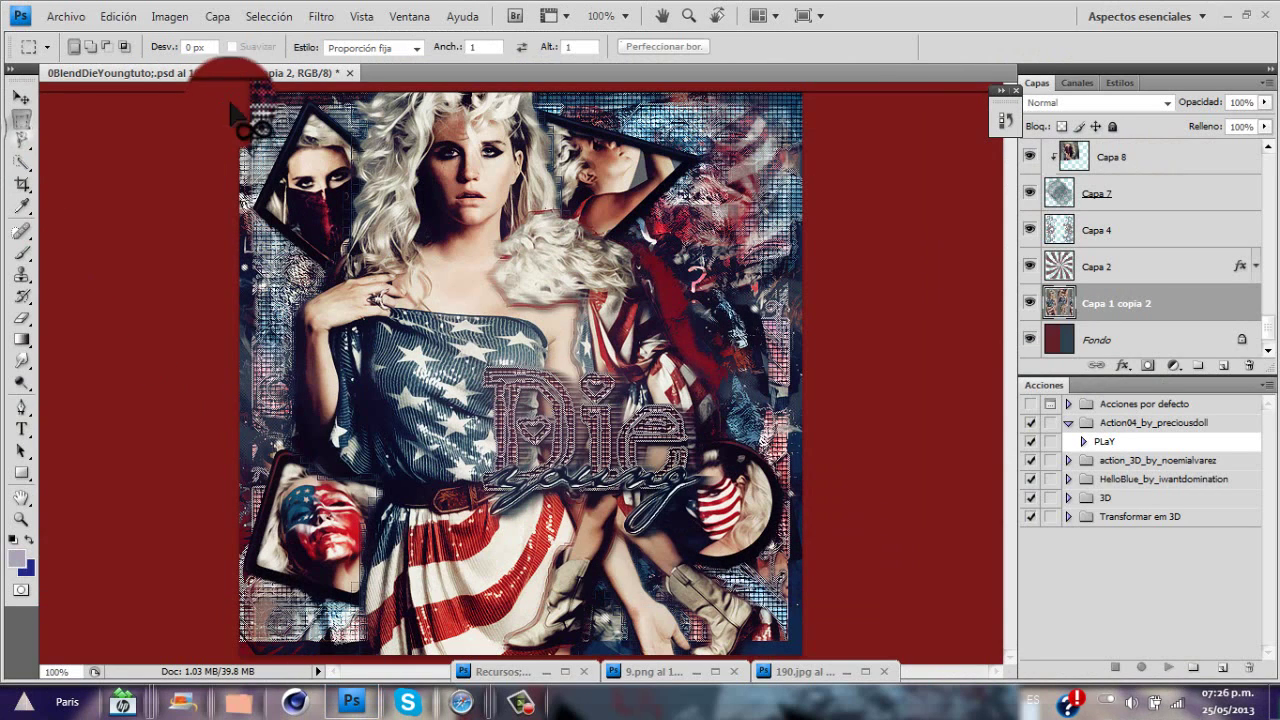
left_click_drag(240, 95, 458, 310)
left_click_drag(700, 311, 814, 441)
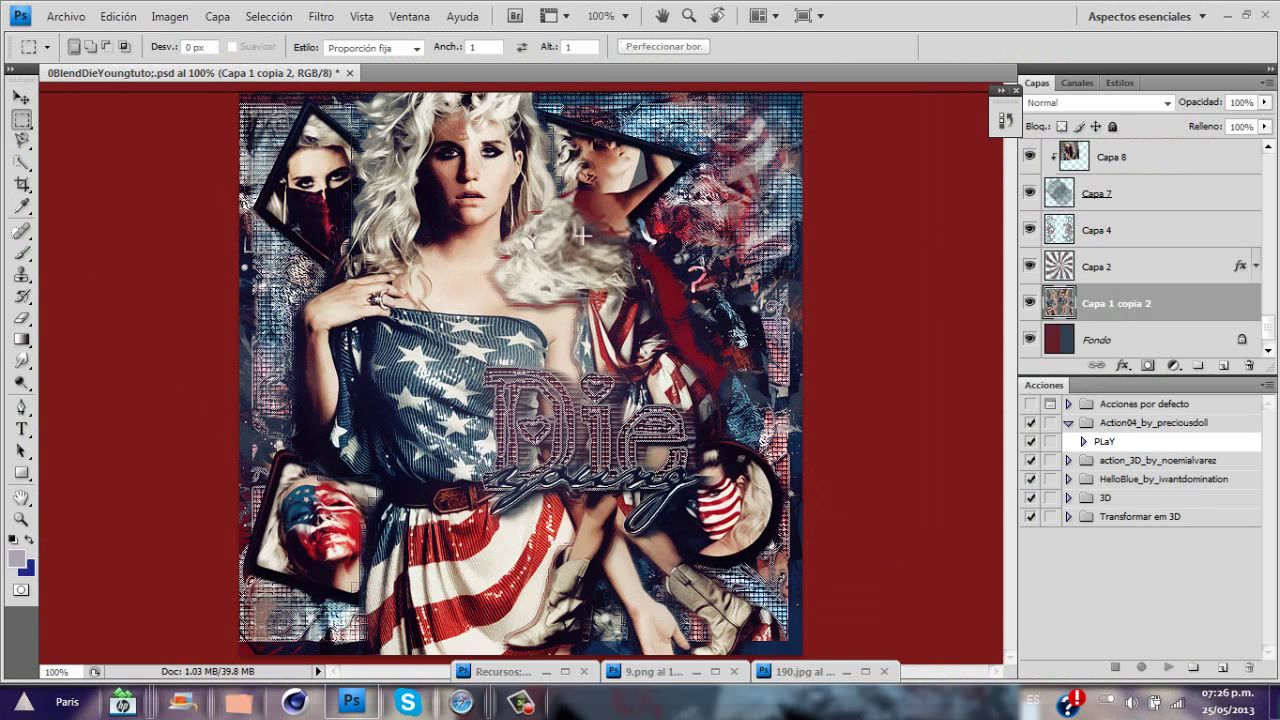
left_click_drag(522, 207, 746, 659)
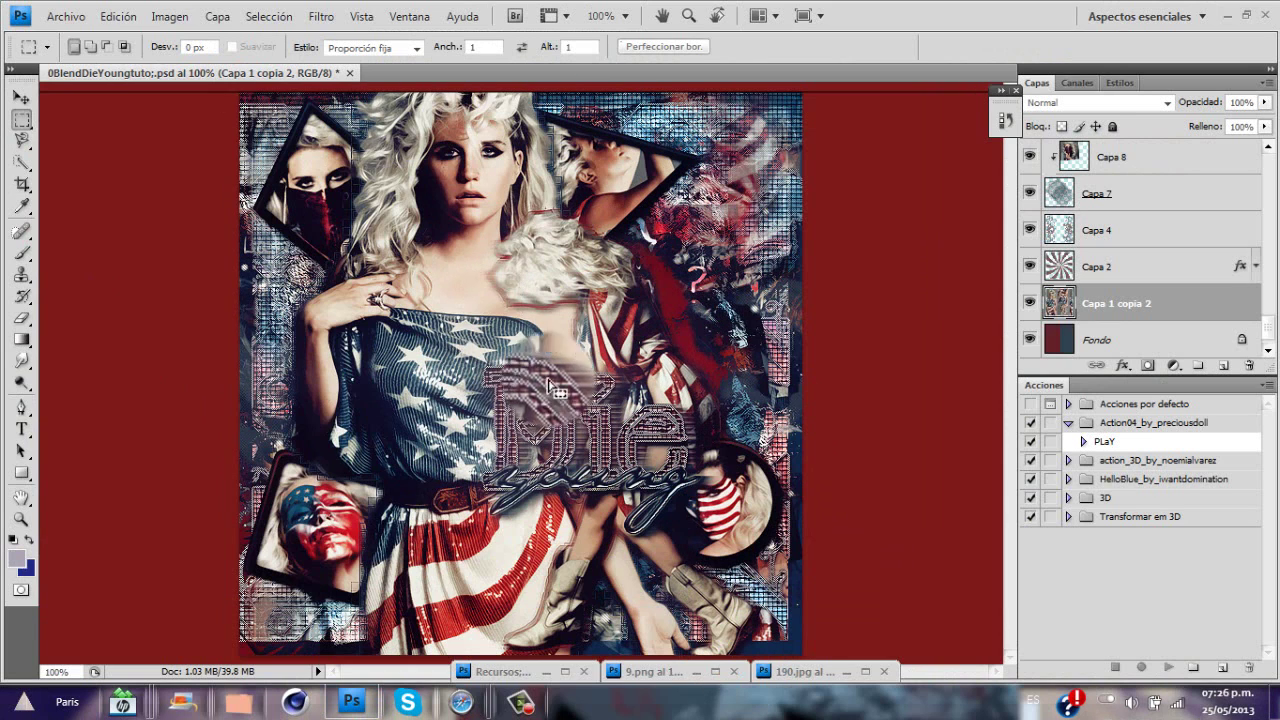
left_click(401, 127)
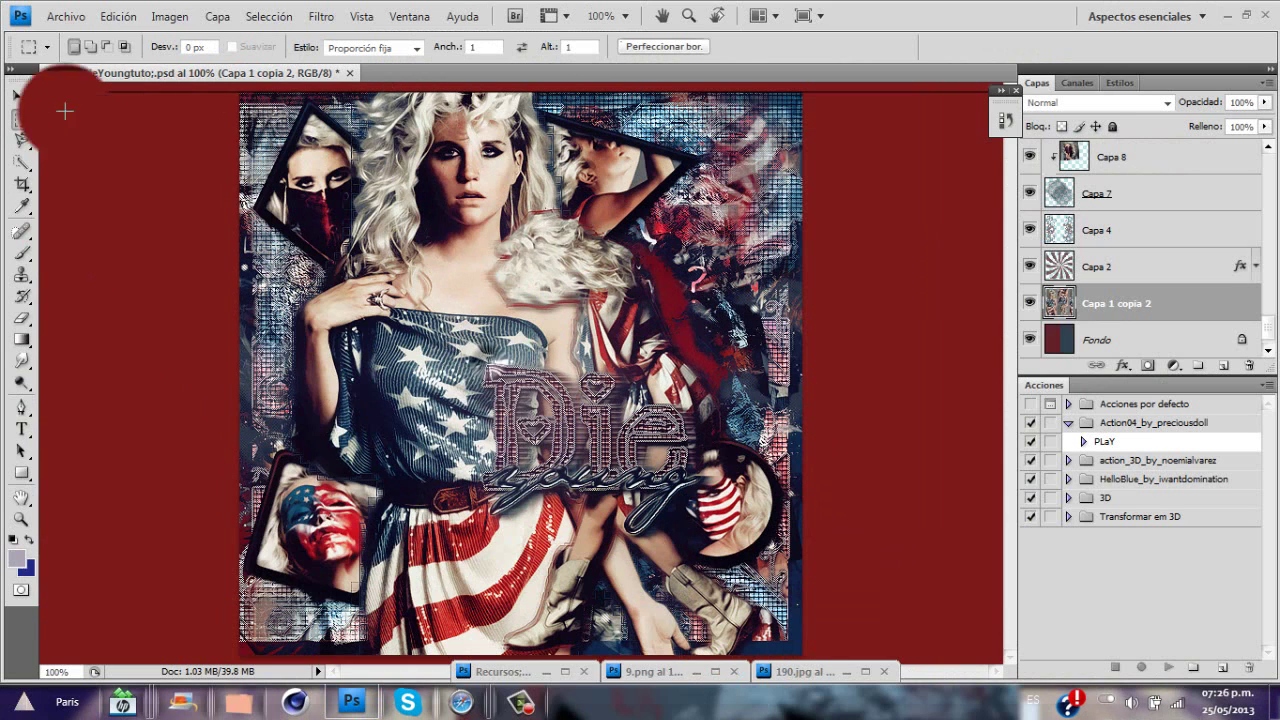
left_click(22, 97)
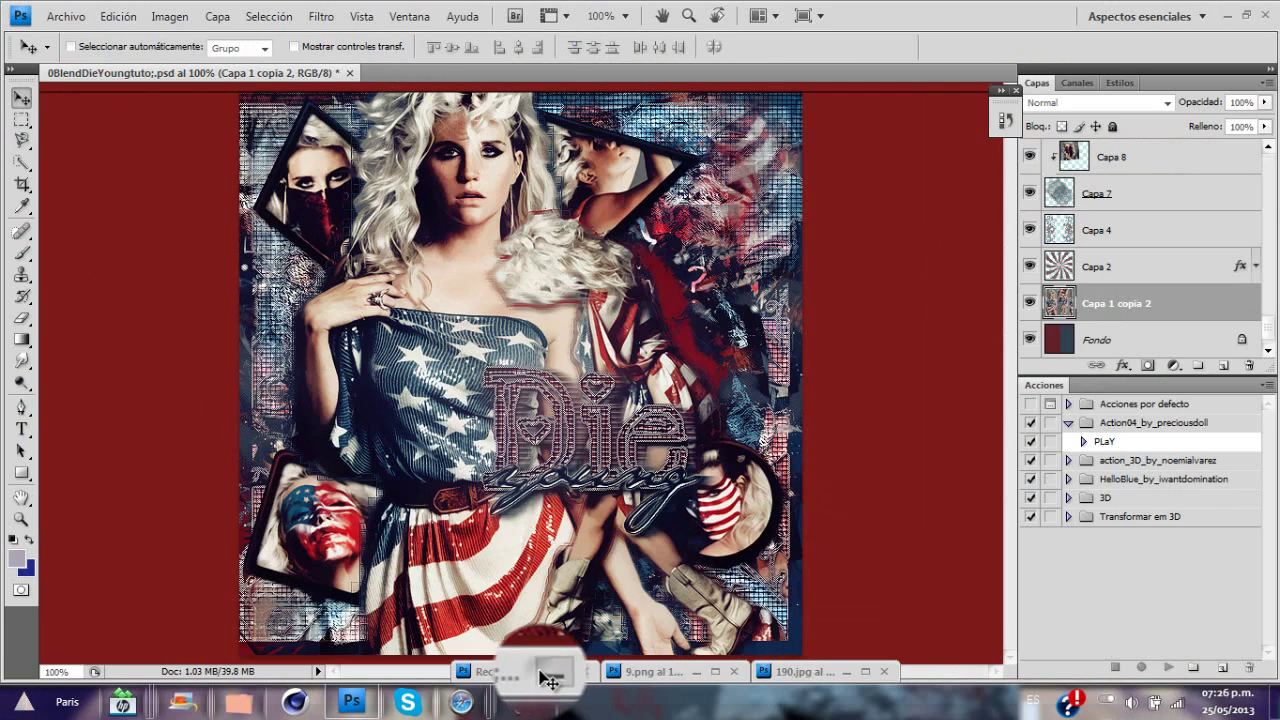
left_click(530, 671)
left_click_drag(588, 118, 570, 22)
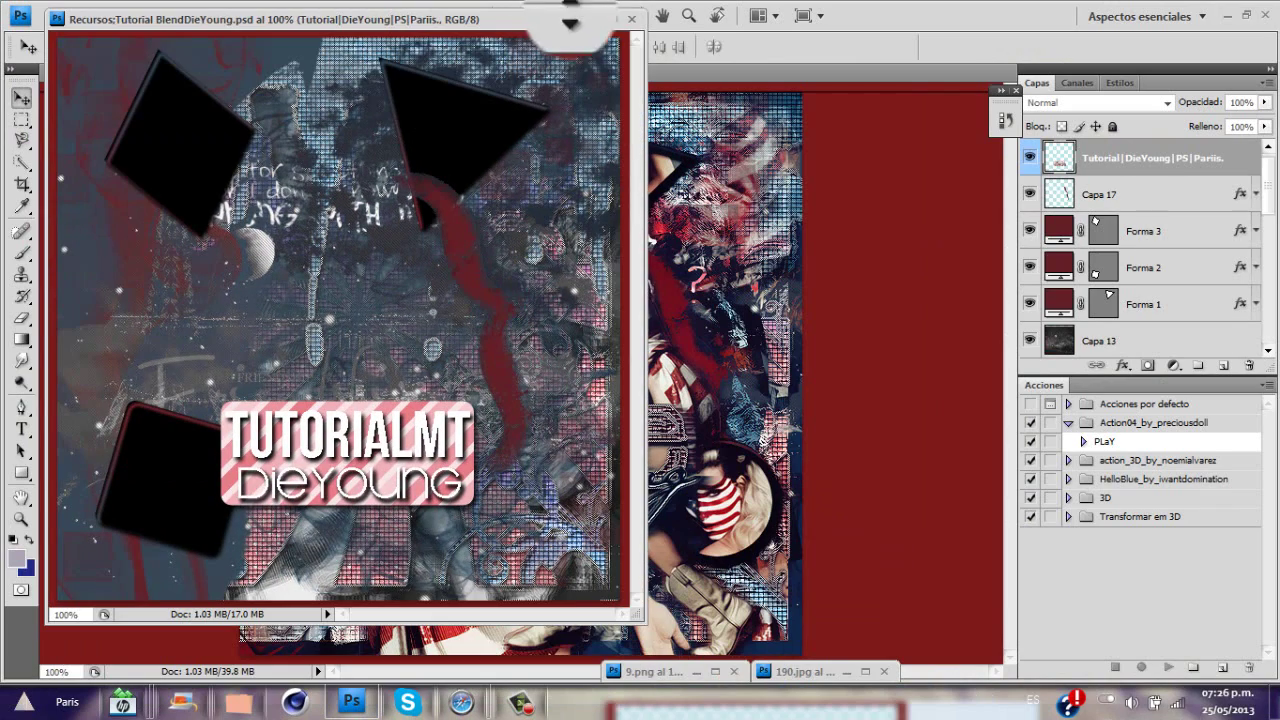
left_click(592, 20)
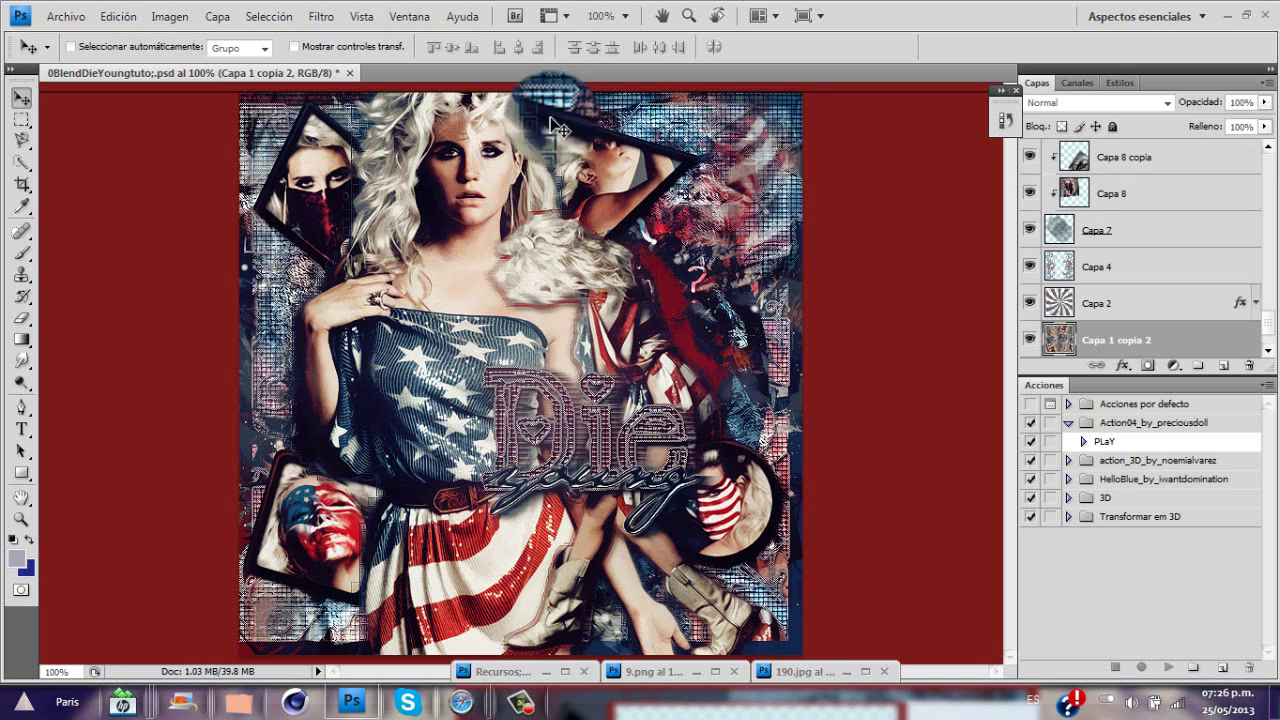
Create a new blank document from the saved Blend preset
key("ctrl+n")
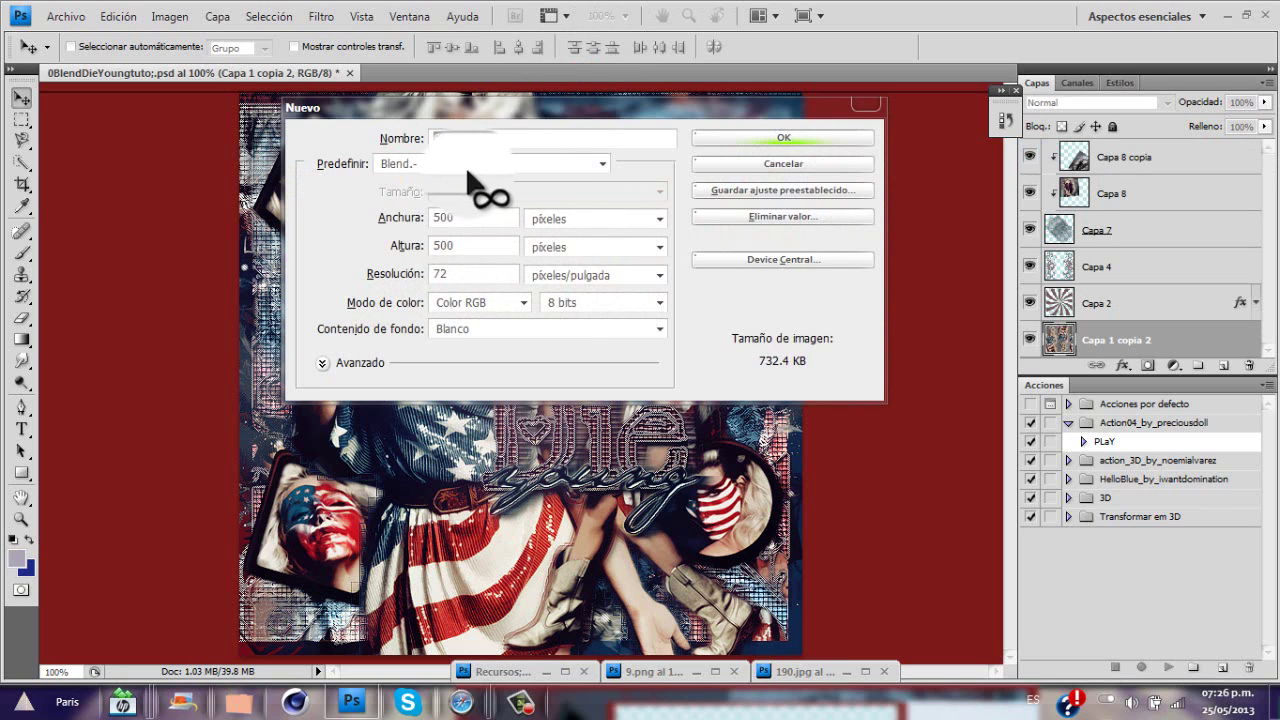
left_click(424, 163)
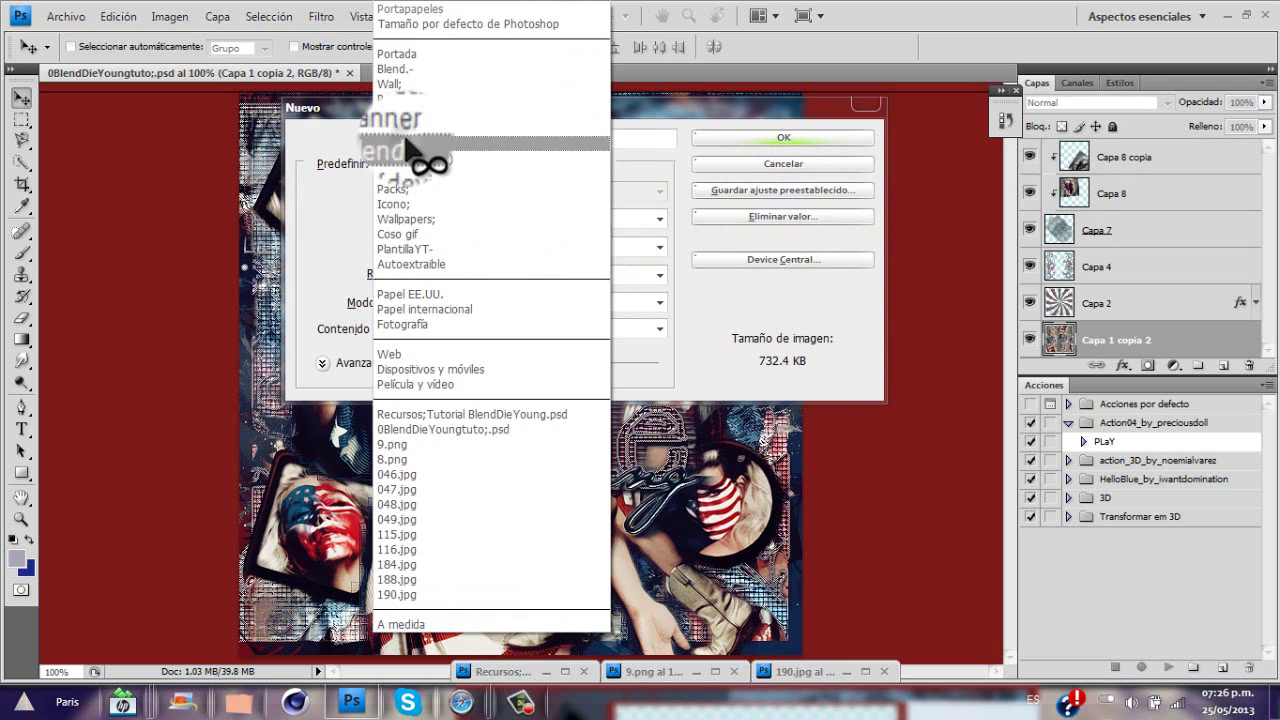
left_click(405, 133)
key("Return")
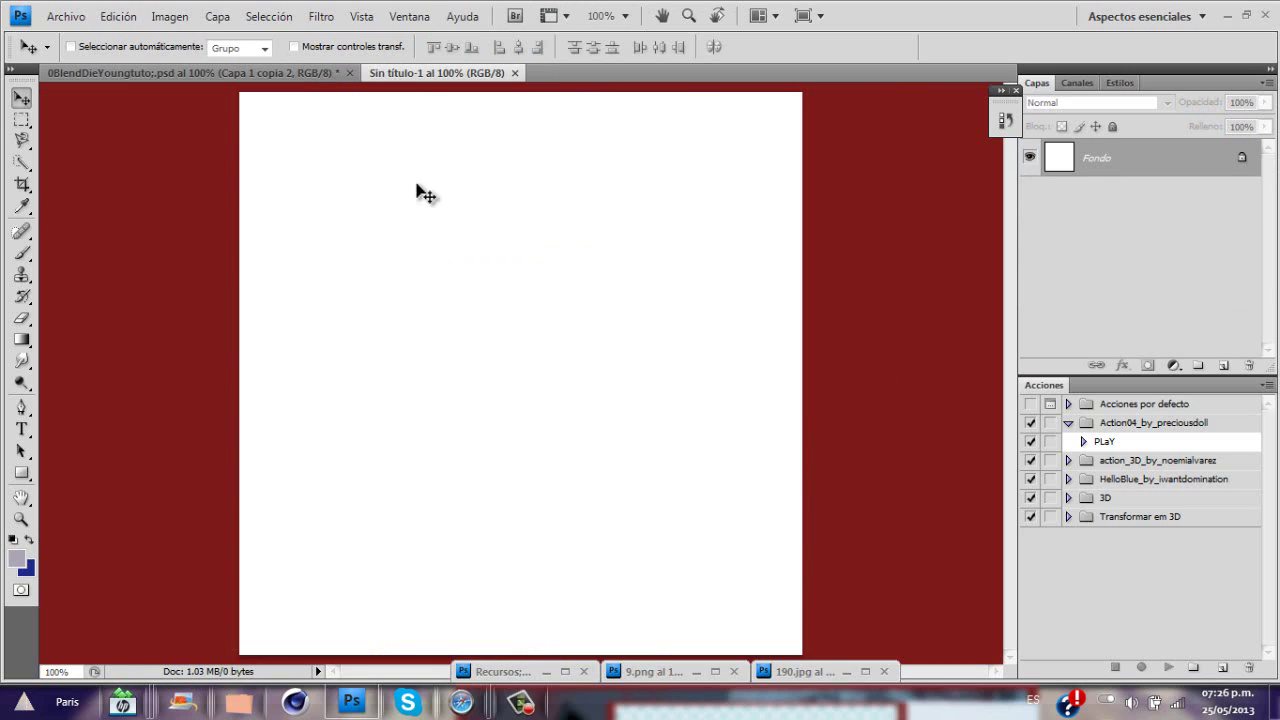
Fill the background with an angle gradient from greyish lavender to dark blue, drawn vertically down the middle of the canvas
left_click(24, 338)
right_click(32, 340)
left_click(43, 338)
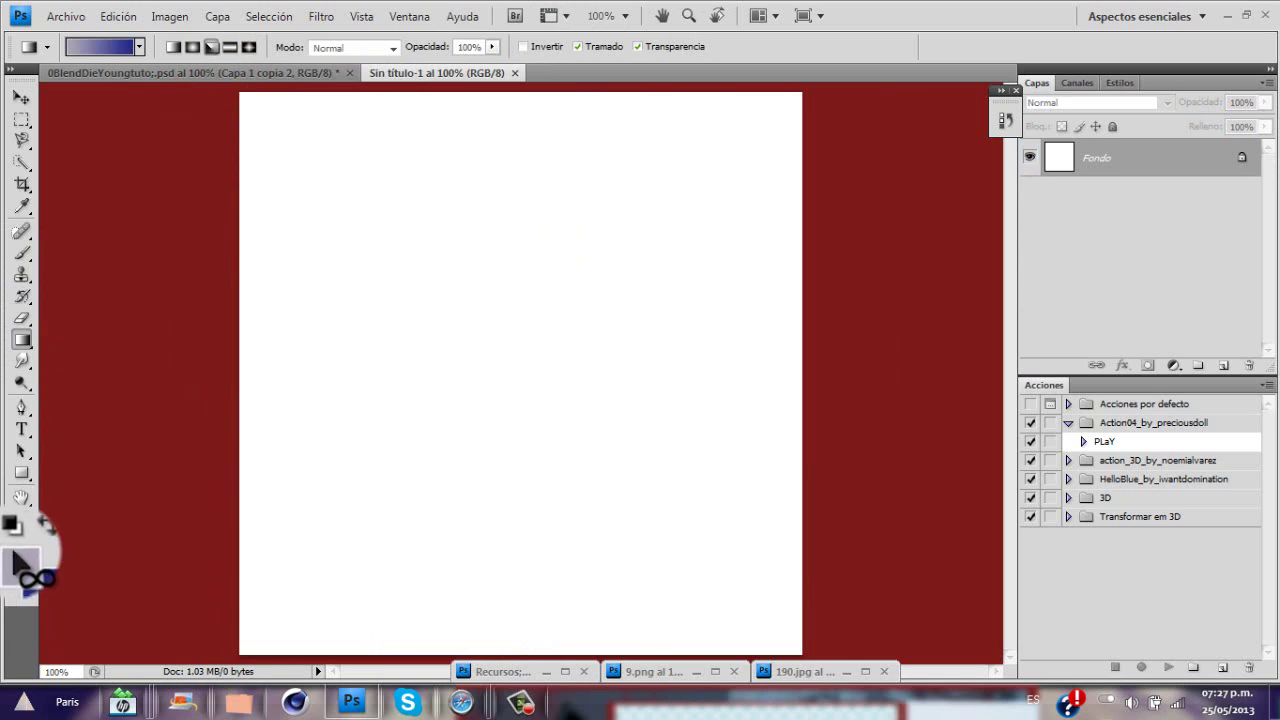
left_click(105, 47)
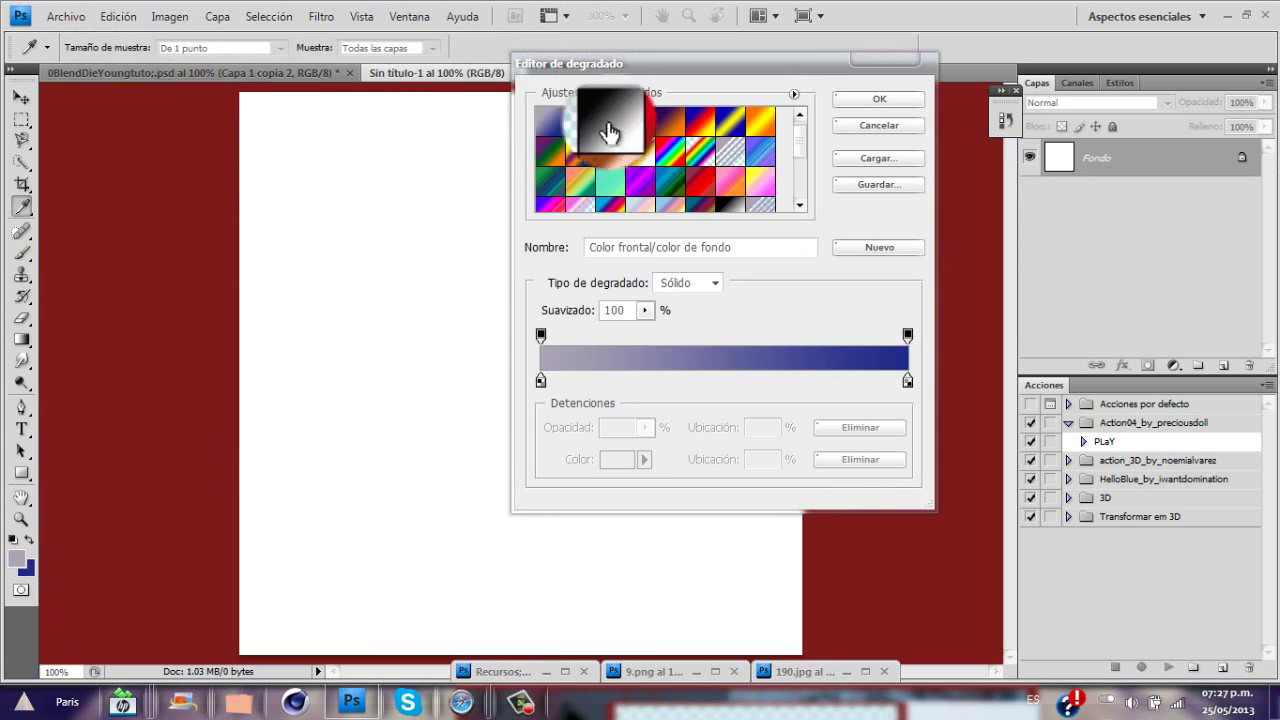
left_click(875, 99)
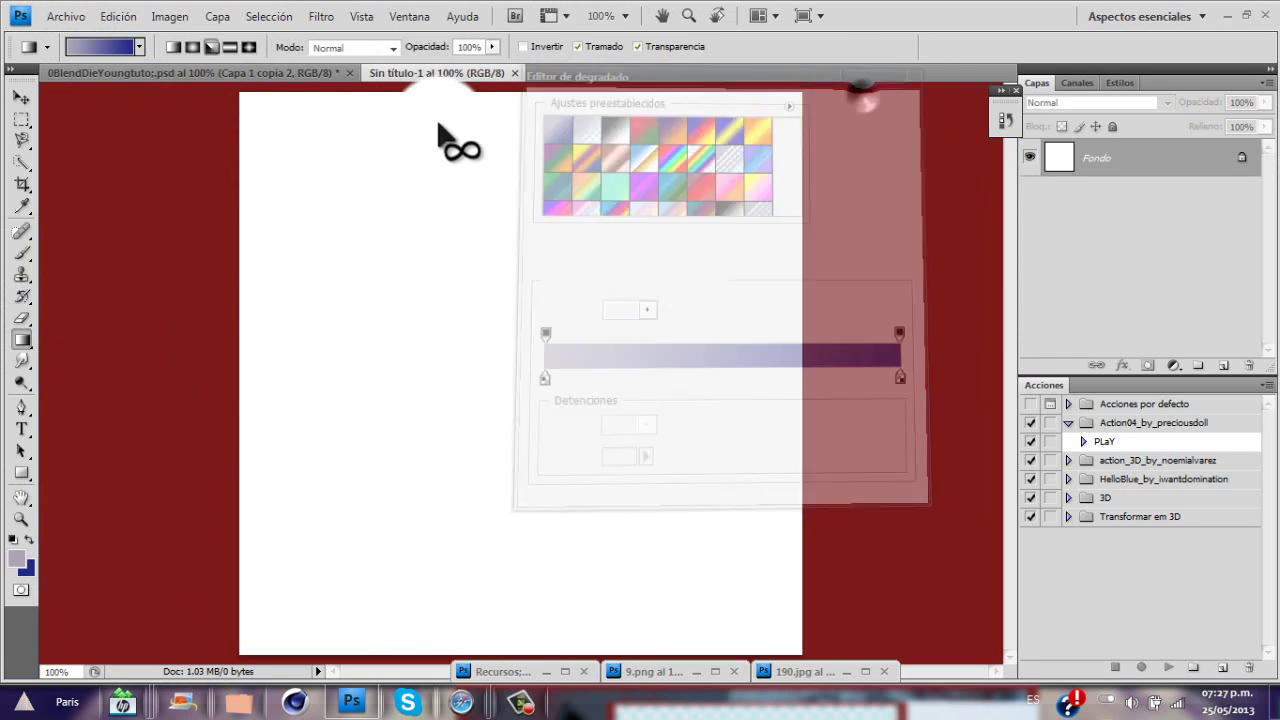
left_click(211, 47)
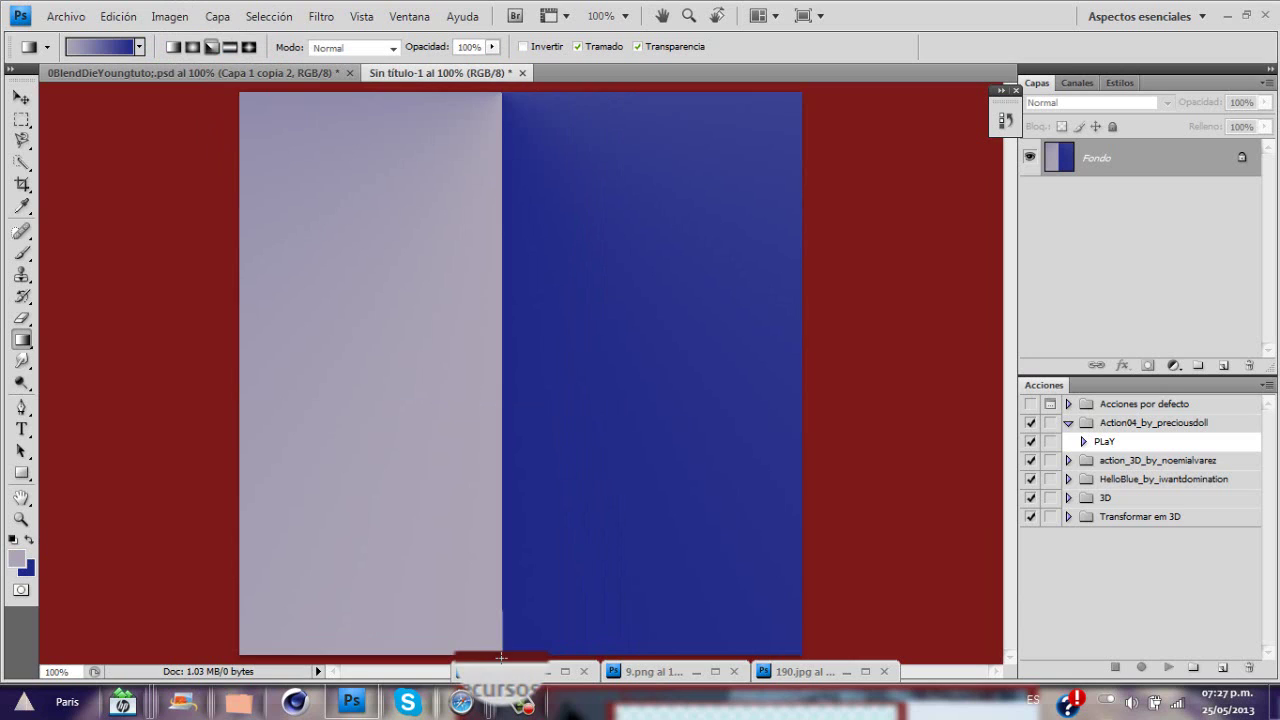
left_click(524, 73)
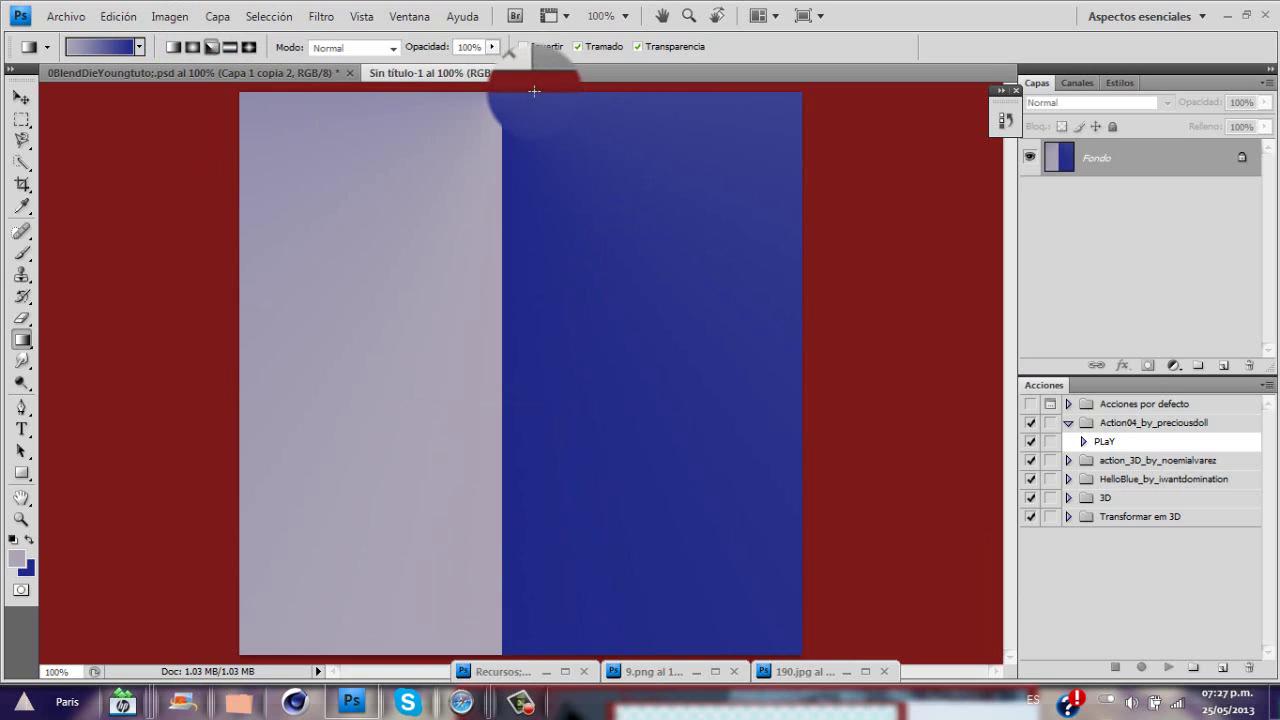
left_click_drag(547, 405, 533, 657)
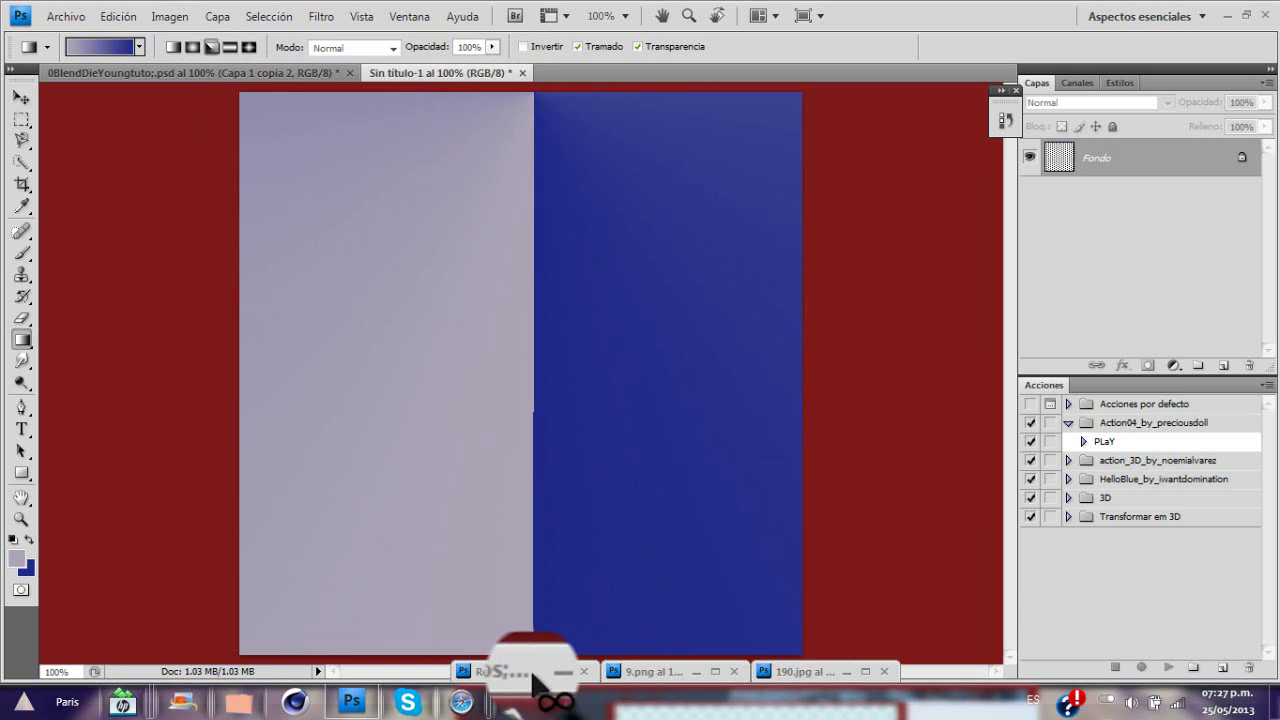
Restore the minimised photo window and bring up 046.jpg, the full-length shot of the woman in the blue dress
left_click(24, 96)
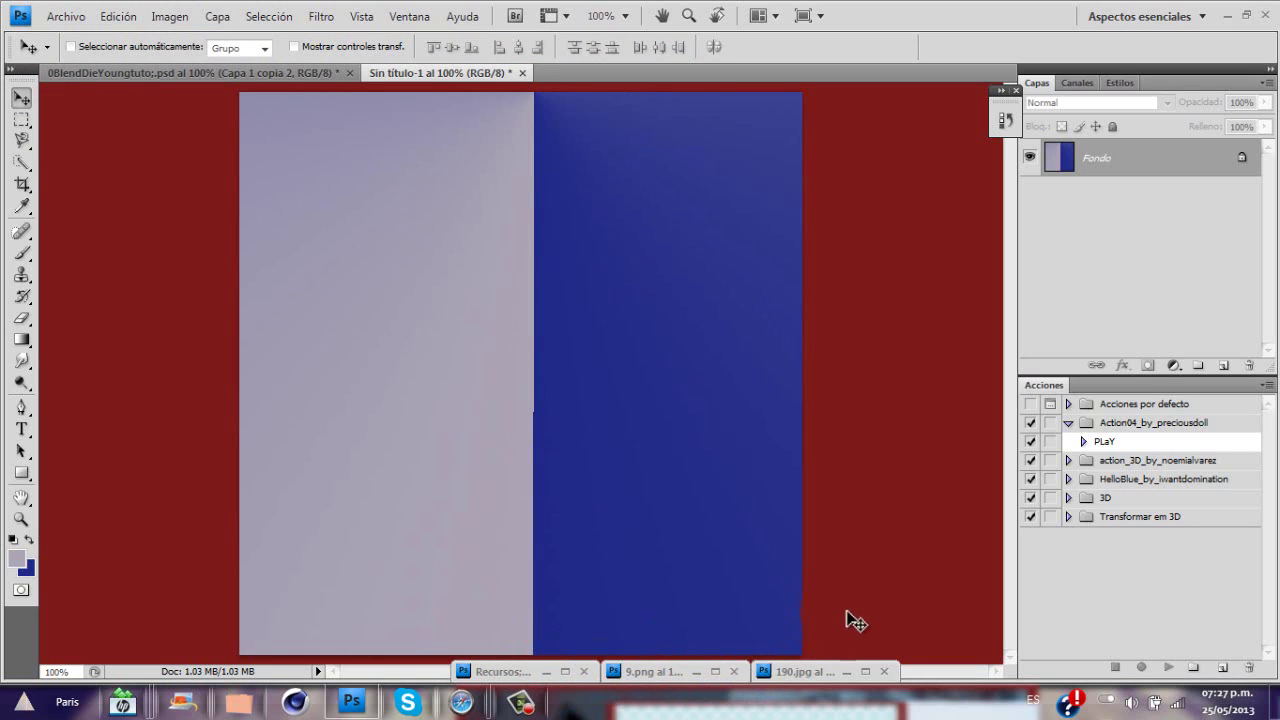
double_click(798, 673)
left_click(1111, 147)
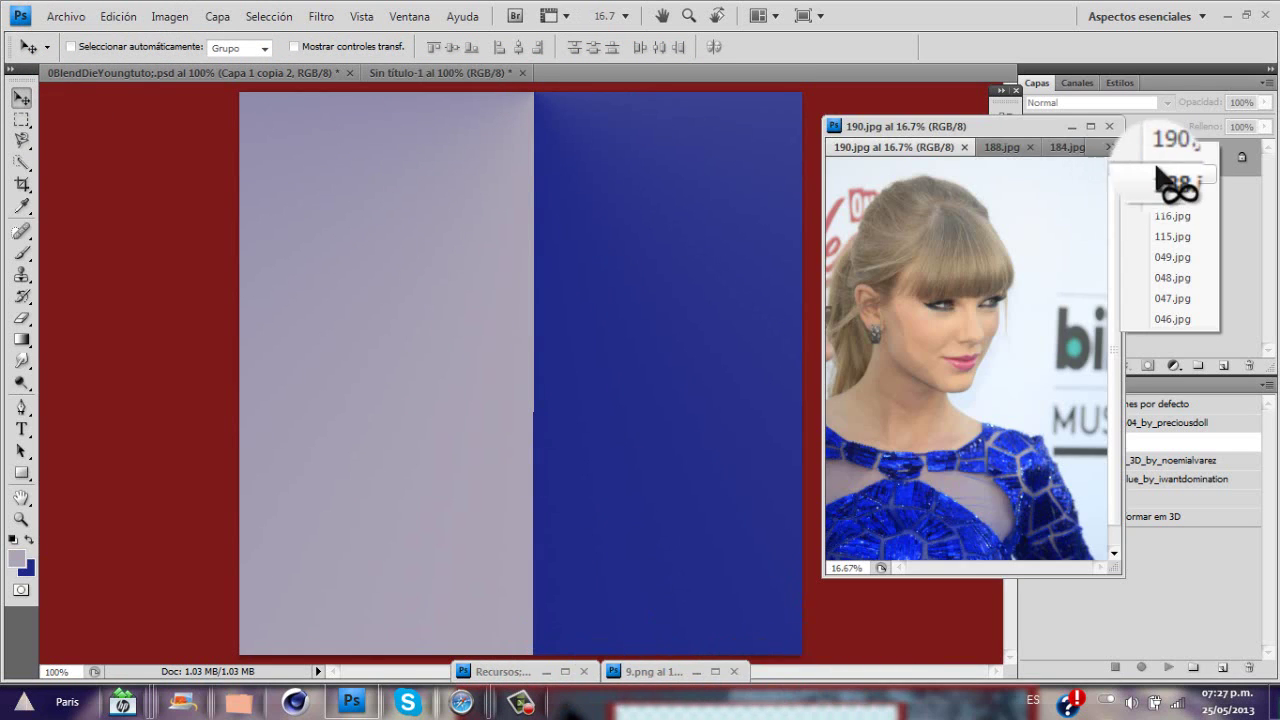
left_click(1170, 173)
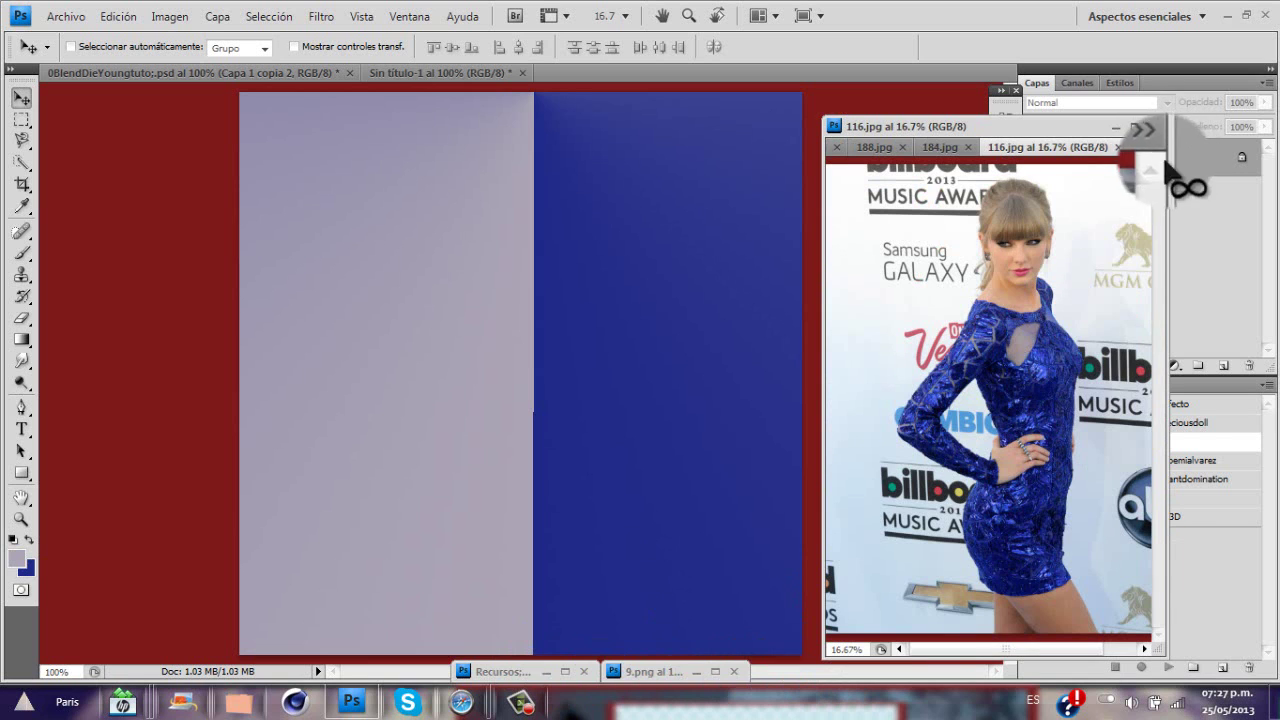
left_click(1143, 129)
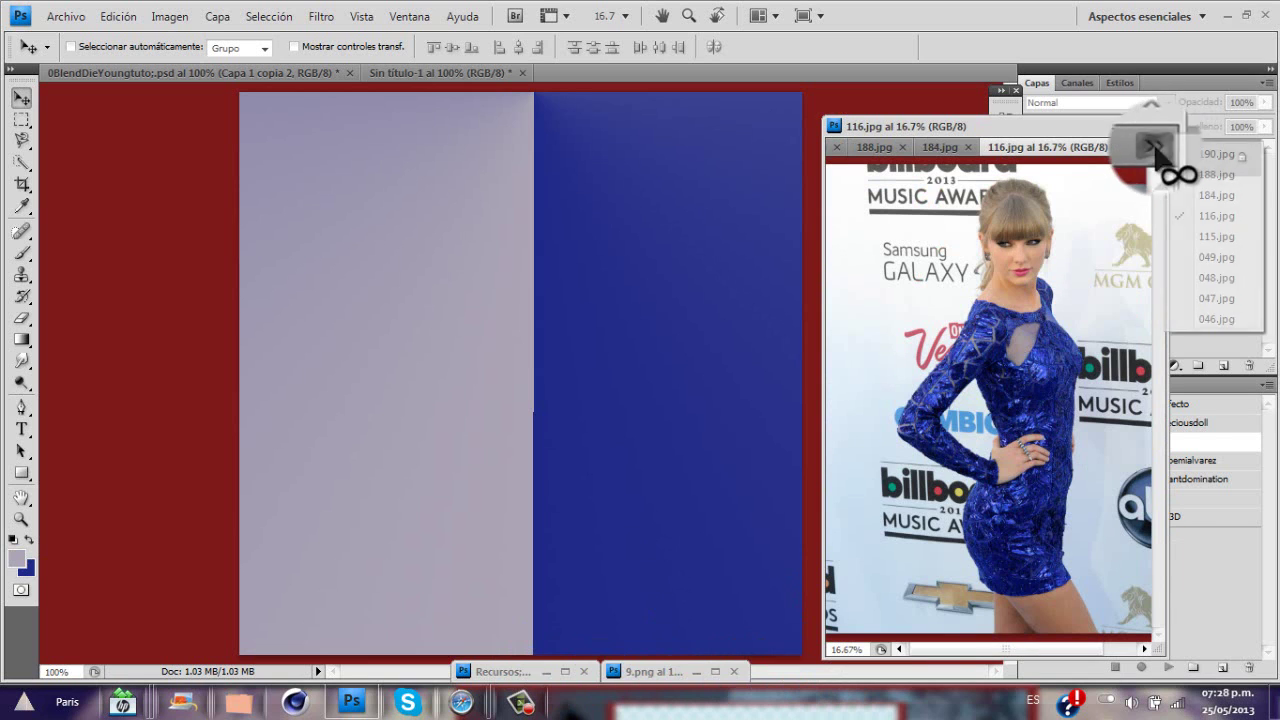
left_click(1220, 325)
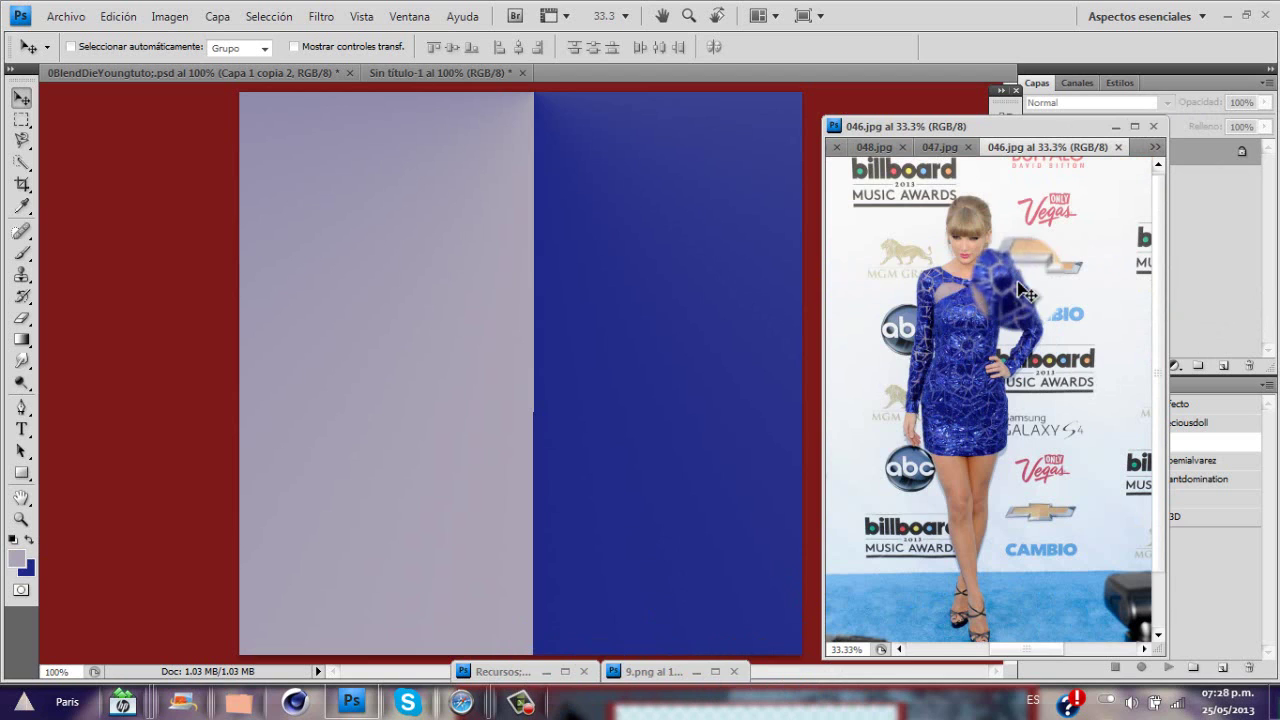
Select the woman in 046.jpg from head to knees with an unconstrained rectangular marquee and copy her into the gradient document
left_click(21, 119)
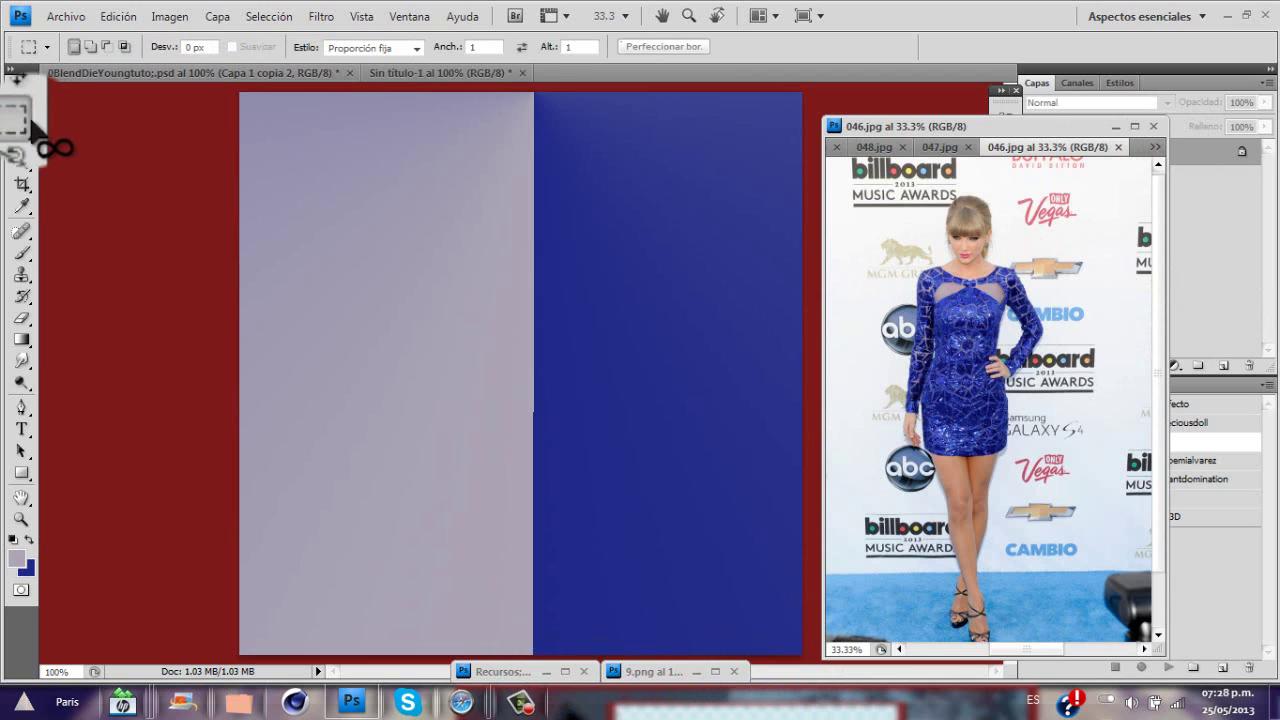
left_click(343, 62)
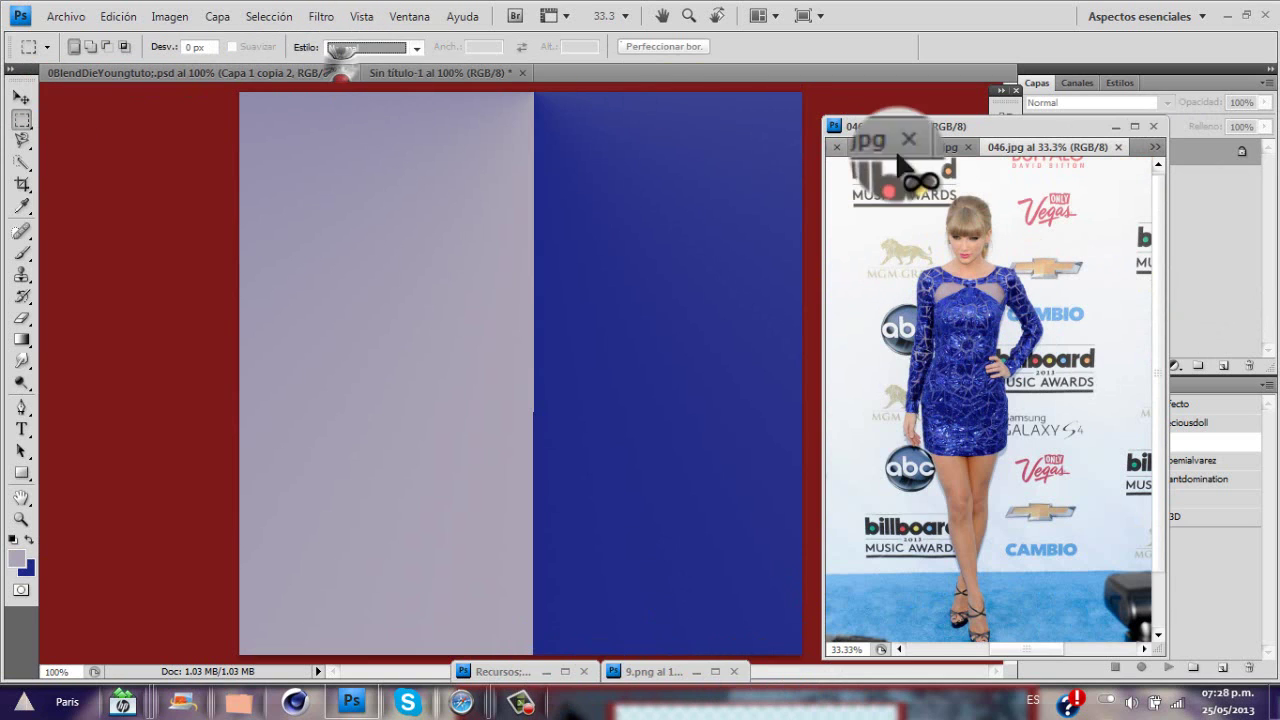
left_click_drag(922, 198, 1028, 470)
key("v")
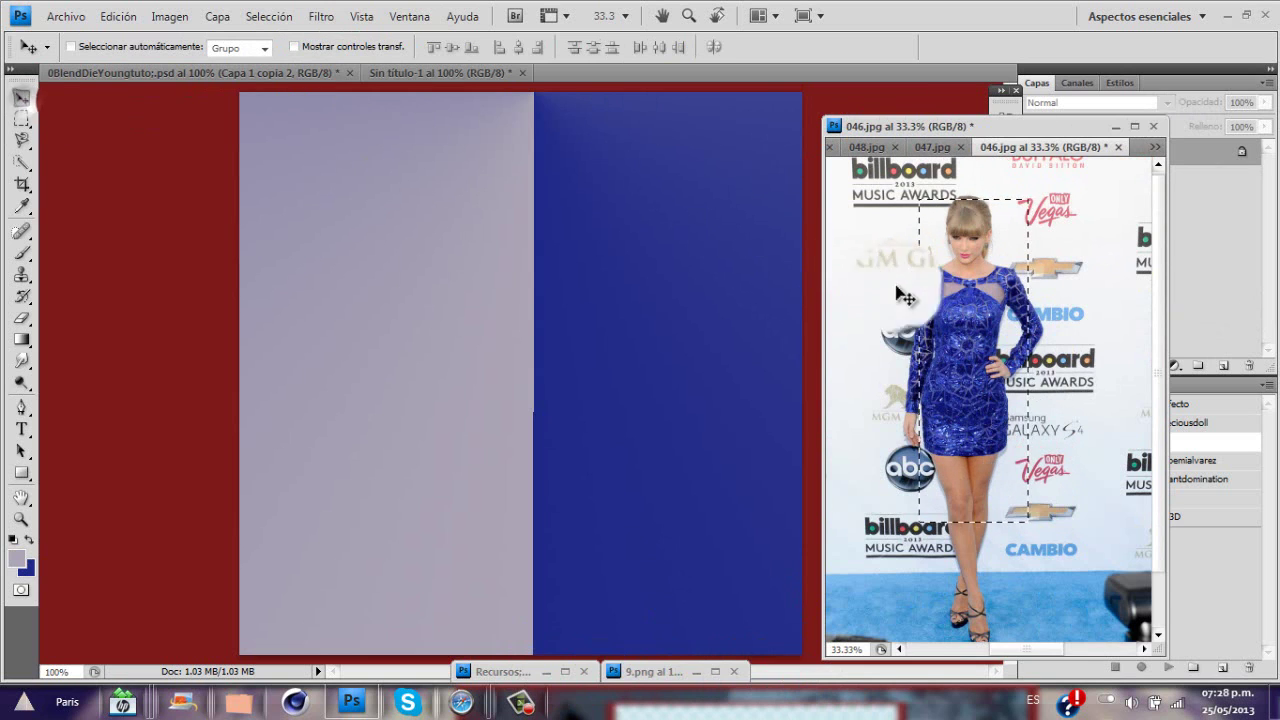
left_click_drag(897, 291, 622, 322)
mouse_move(529, 263)
left_mouse_down()
mouse_move(514, 243)
mouse_move(521, 252)
left_mouse_up()
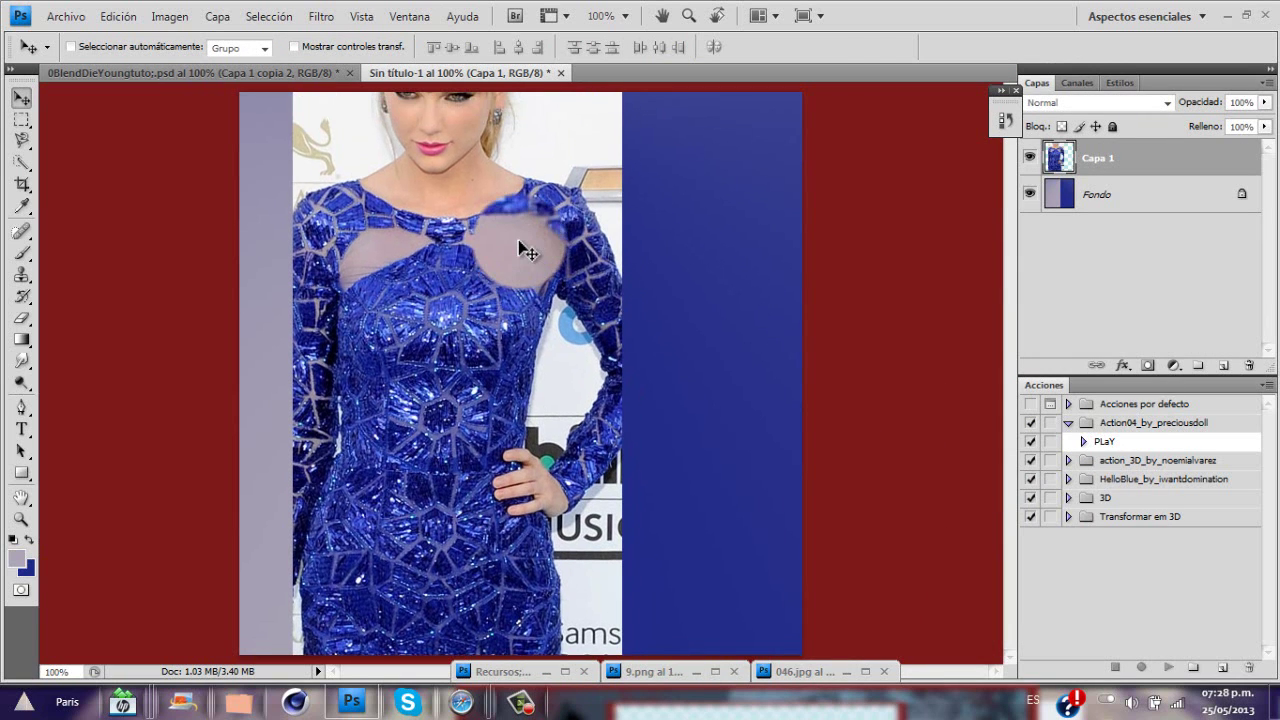
Scale down the copied photo and place it flush with the canvas's left and upper edges
key("ctrl+t")
left_click_drag(367, 57, 341, 57)
left_click_drag(453, 297, 344, 284)
key("Return")
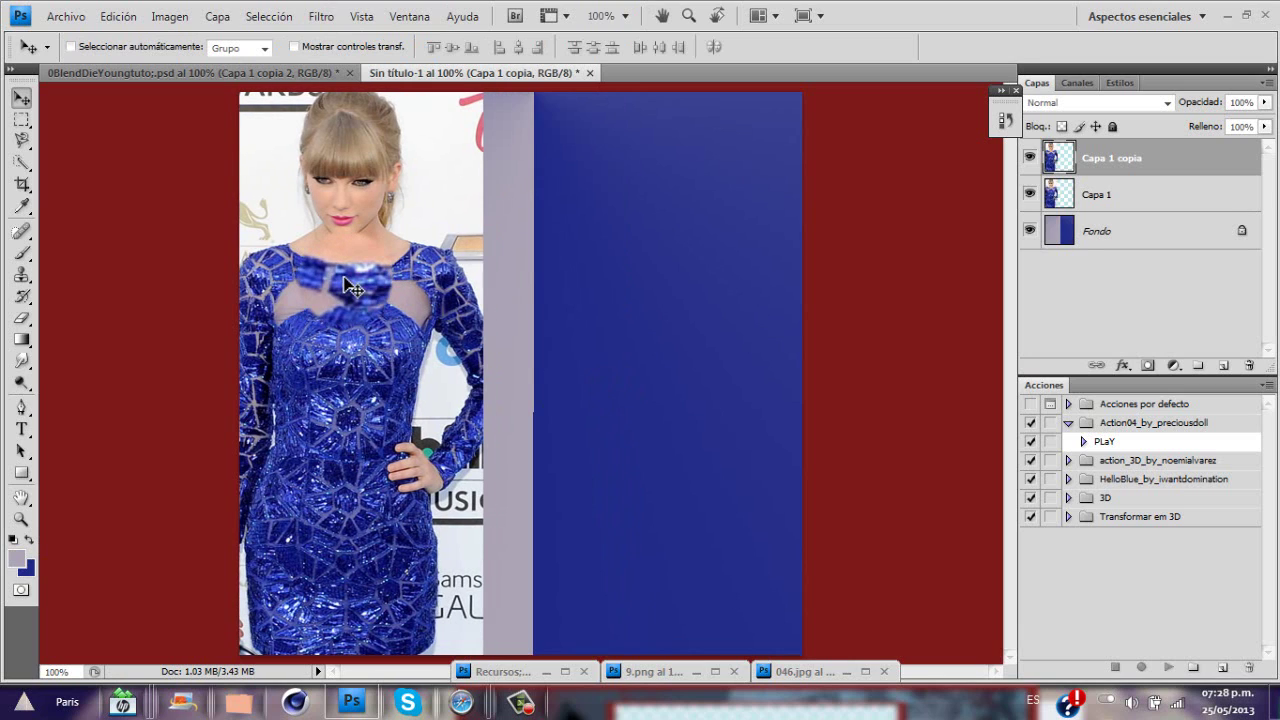
Duplicate the photo layer, flip the copy vertically and place it directly beside the original at X 390 px, Y 217 px
key("ctrl+t")
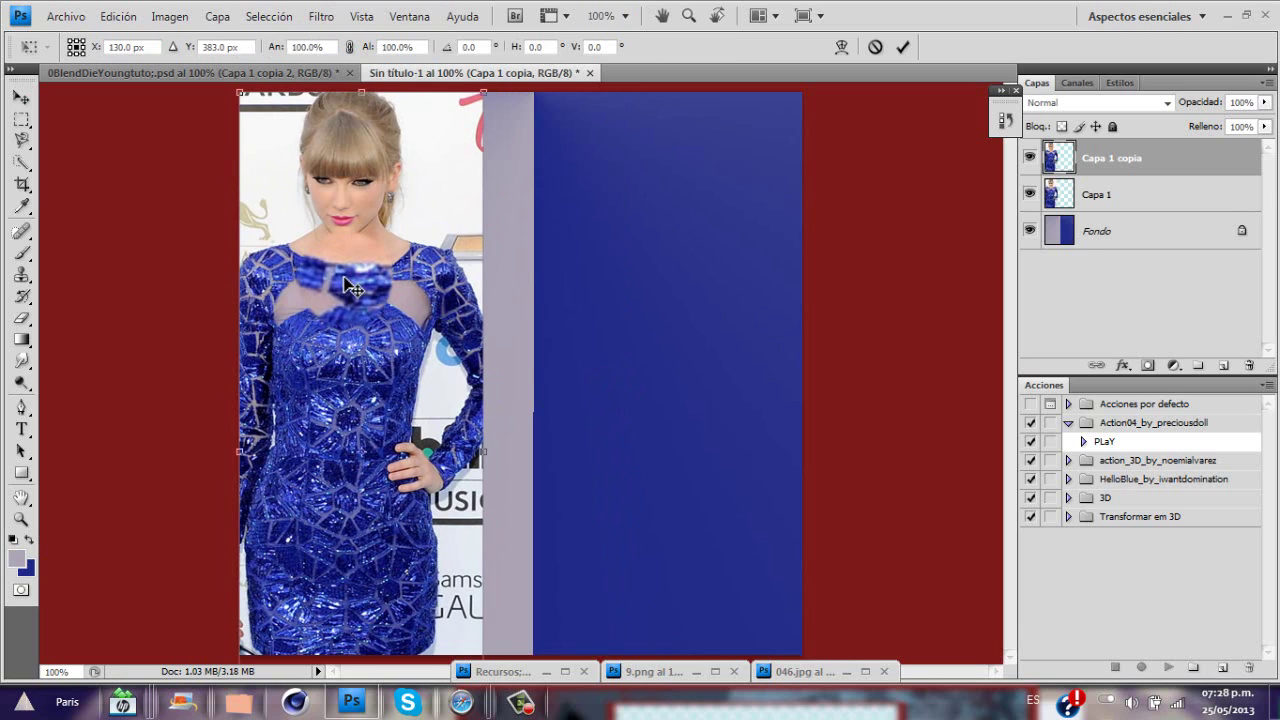
right_click(345, 288)
left_click(462, 561)
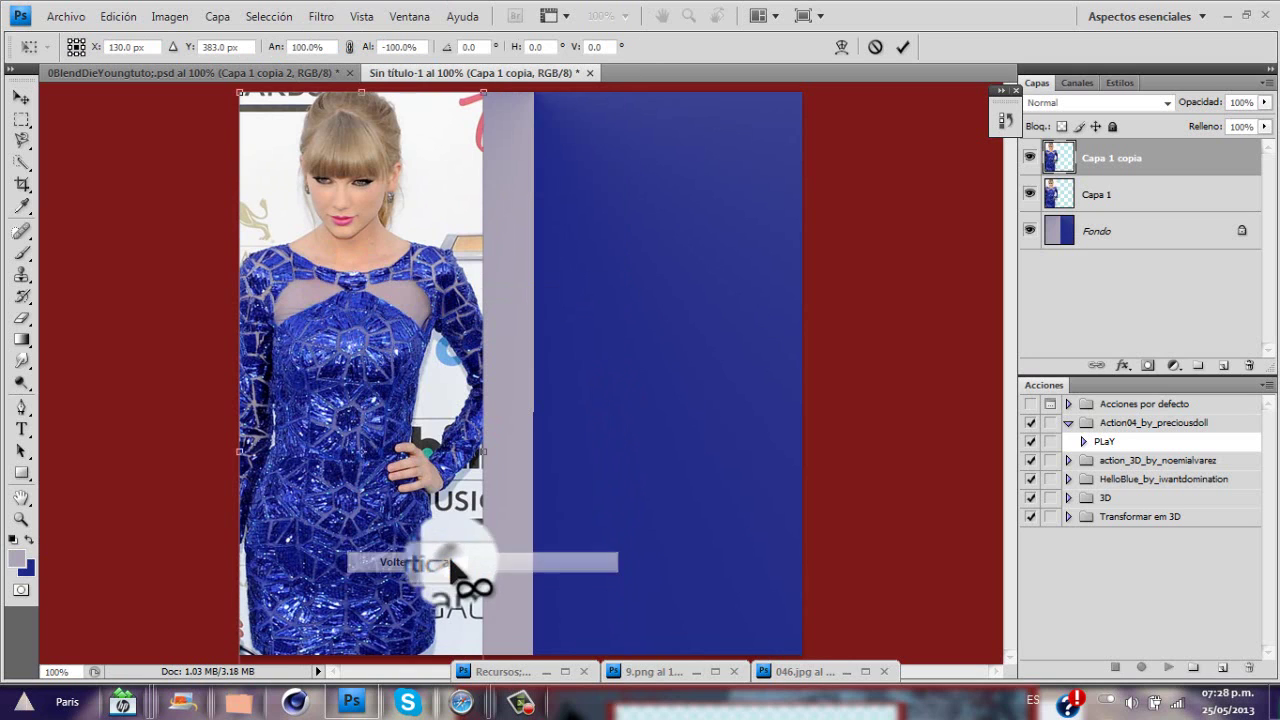
left_click_drag(405, 490, 650, 330)
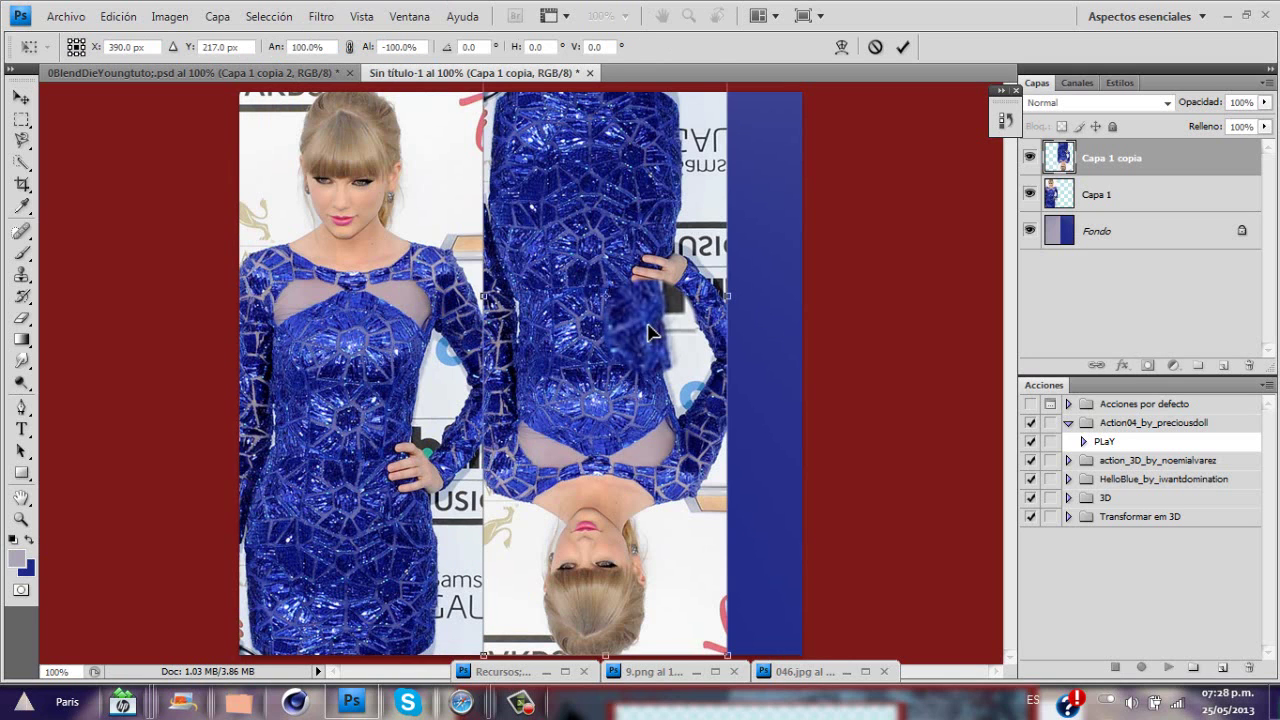
key("Return")
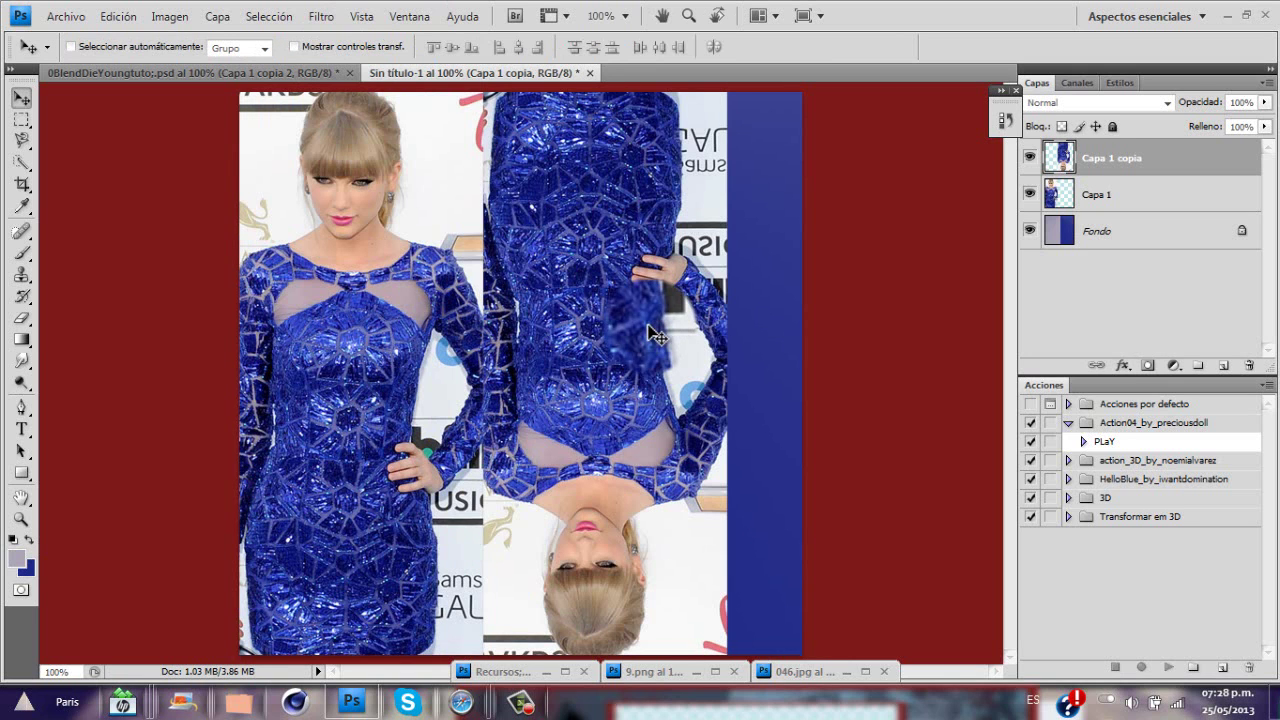
Duplicate the upside-down photo, flip the copy vertically and place it over the canvas's right edge at X 650 px, Y 364 px
key("ctrl+t")
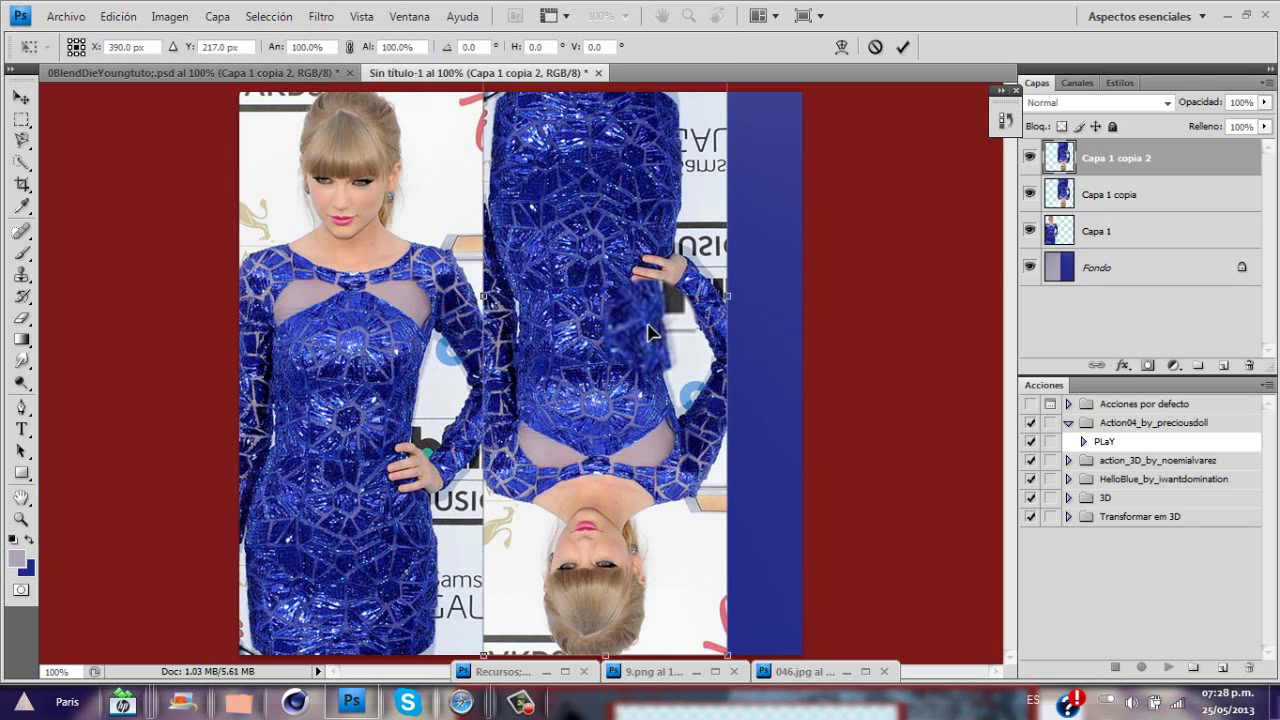
right_click(631, 282)
left_click(737, 540)
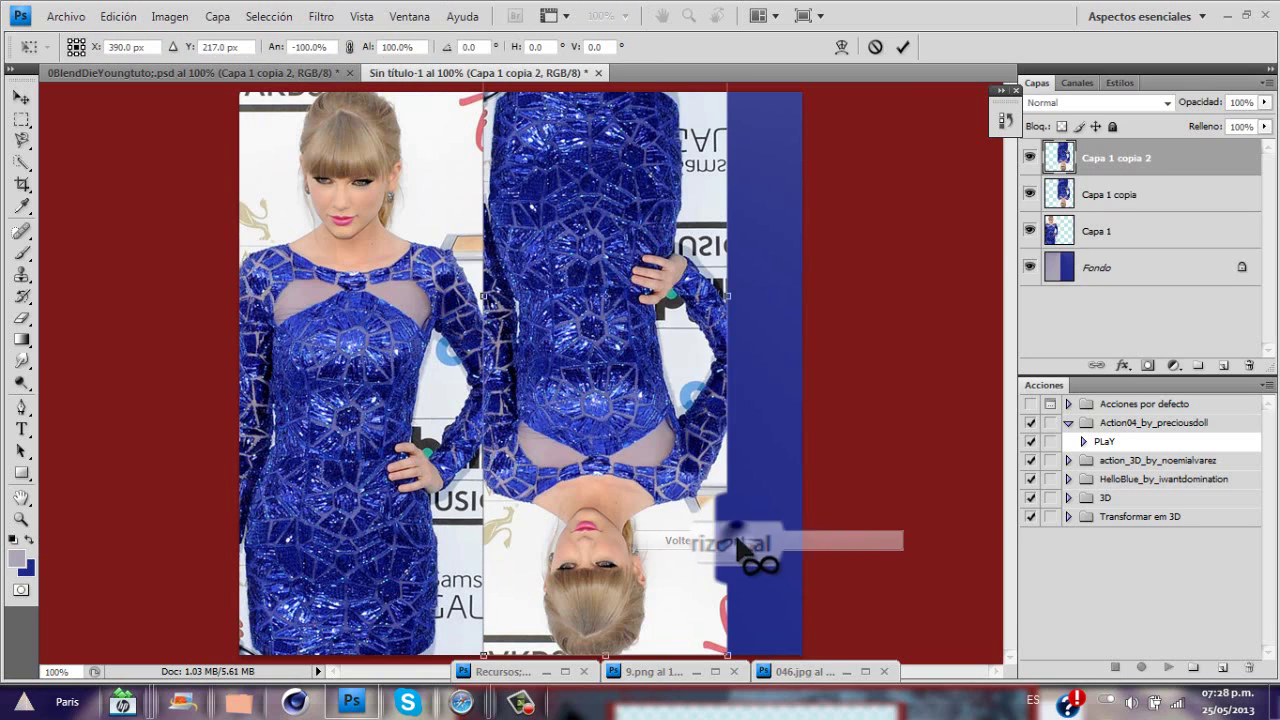
right_click(645, 432)
left_click(805, 416)
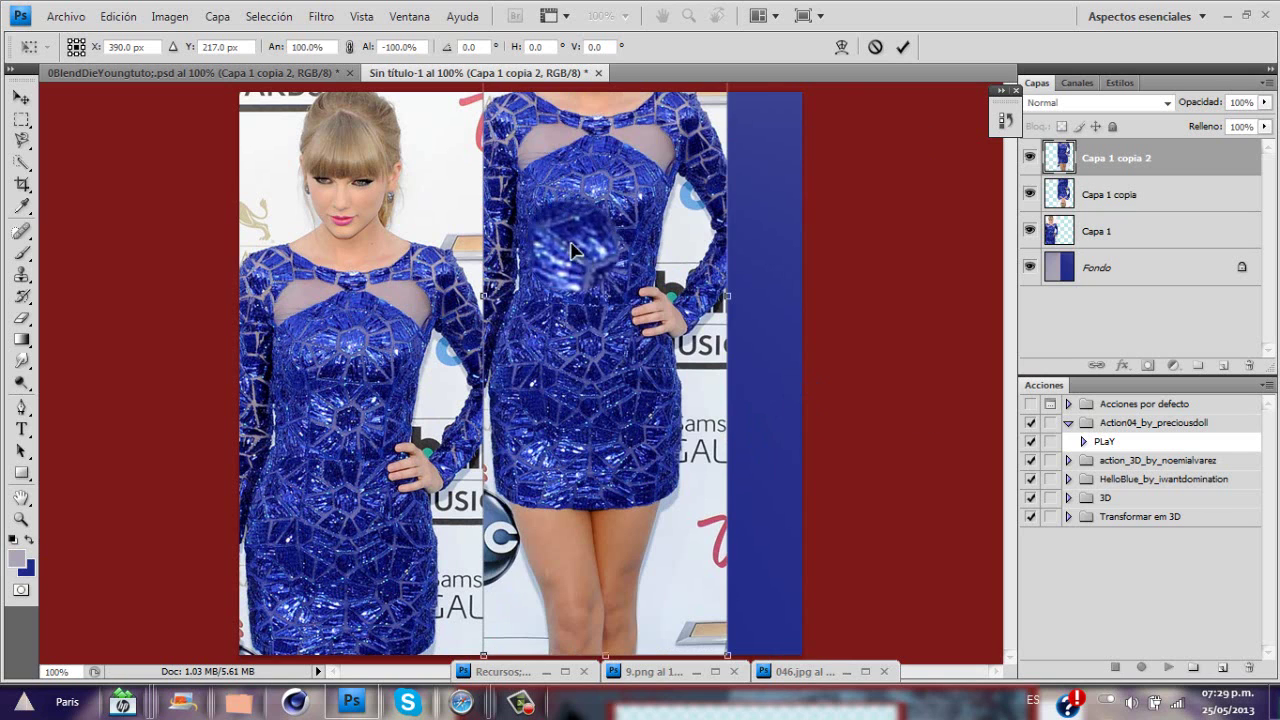
left_click_drag(655, 360, 814, 386)
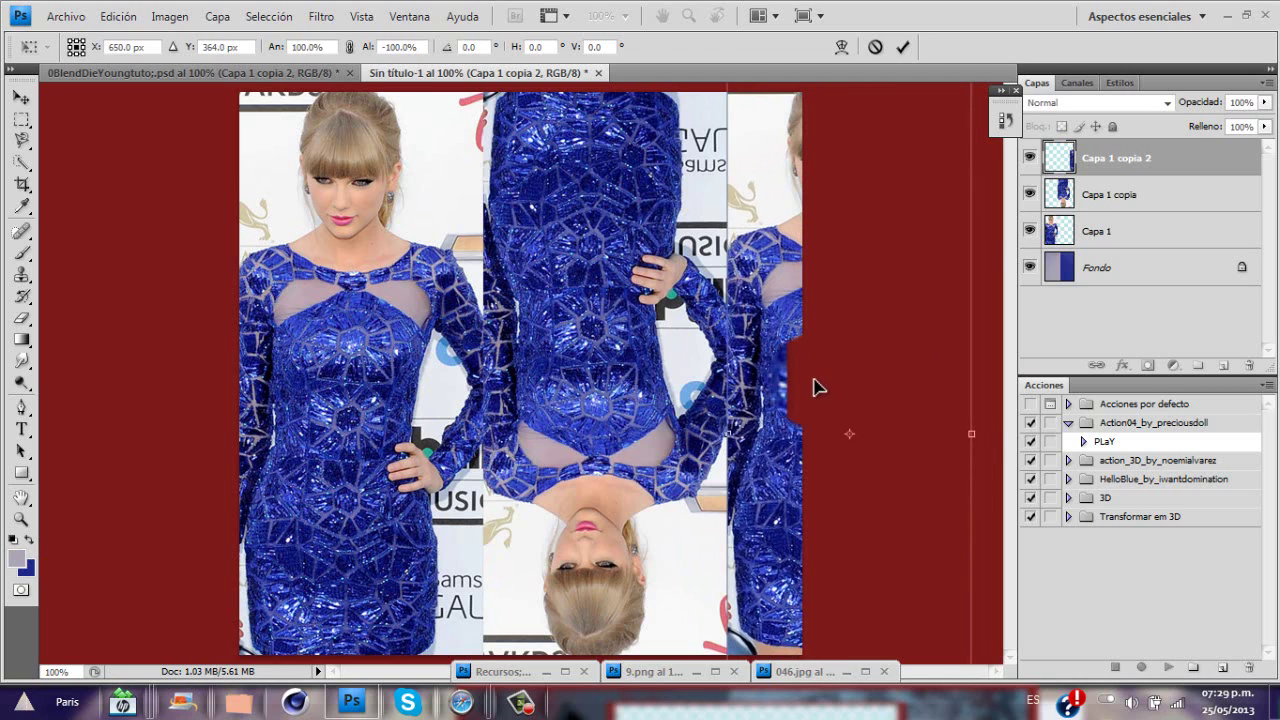
key("Return")
Merge the three photo layers into one and crop away everything beyond the canvas edges
left_click(1129, 226, "shift")
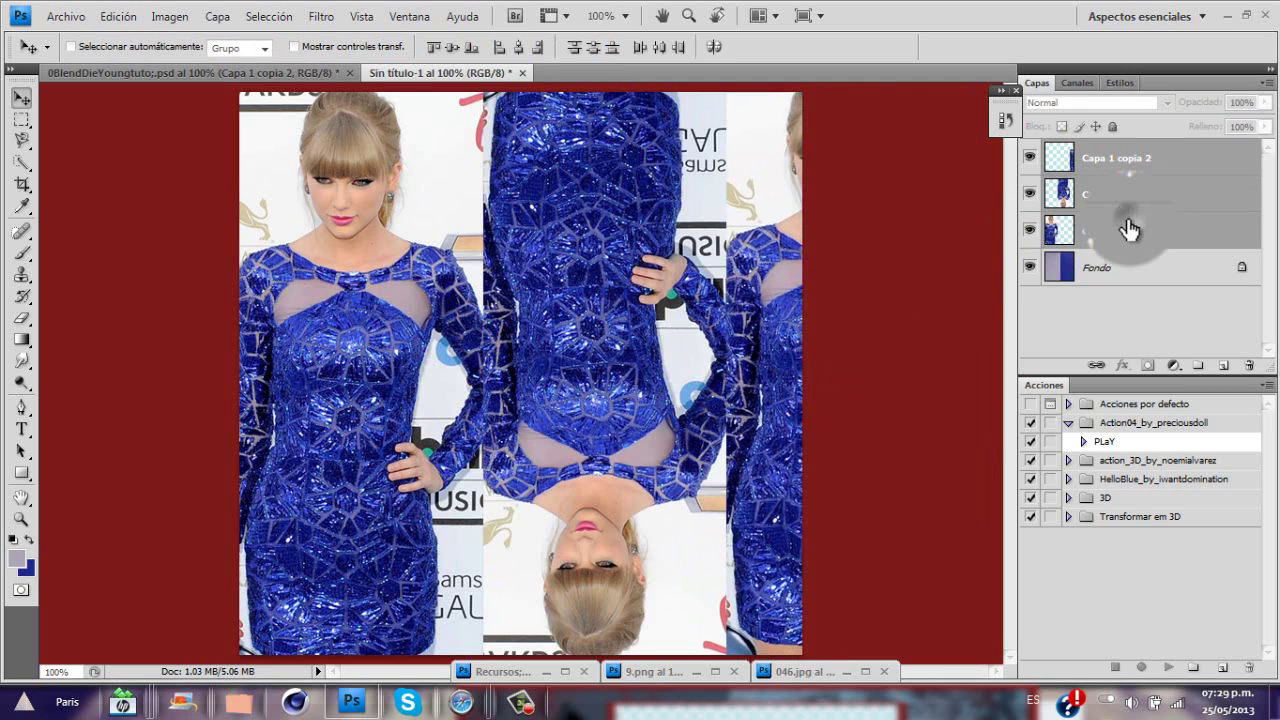
key("ctrl+e")
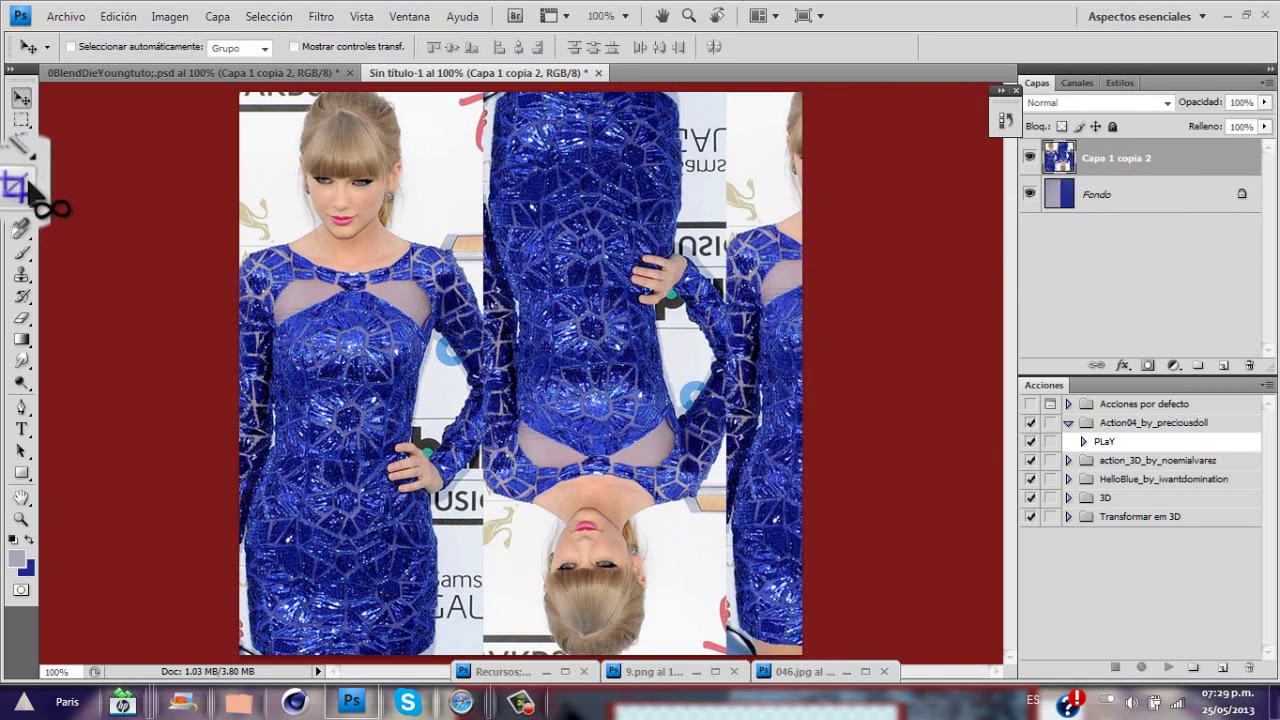
left_click(22, 186)
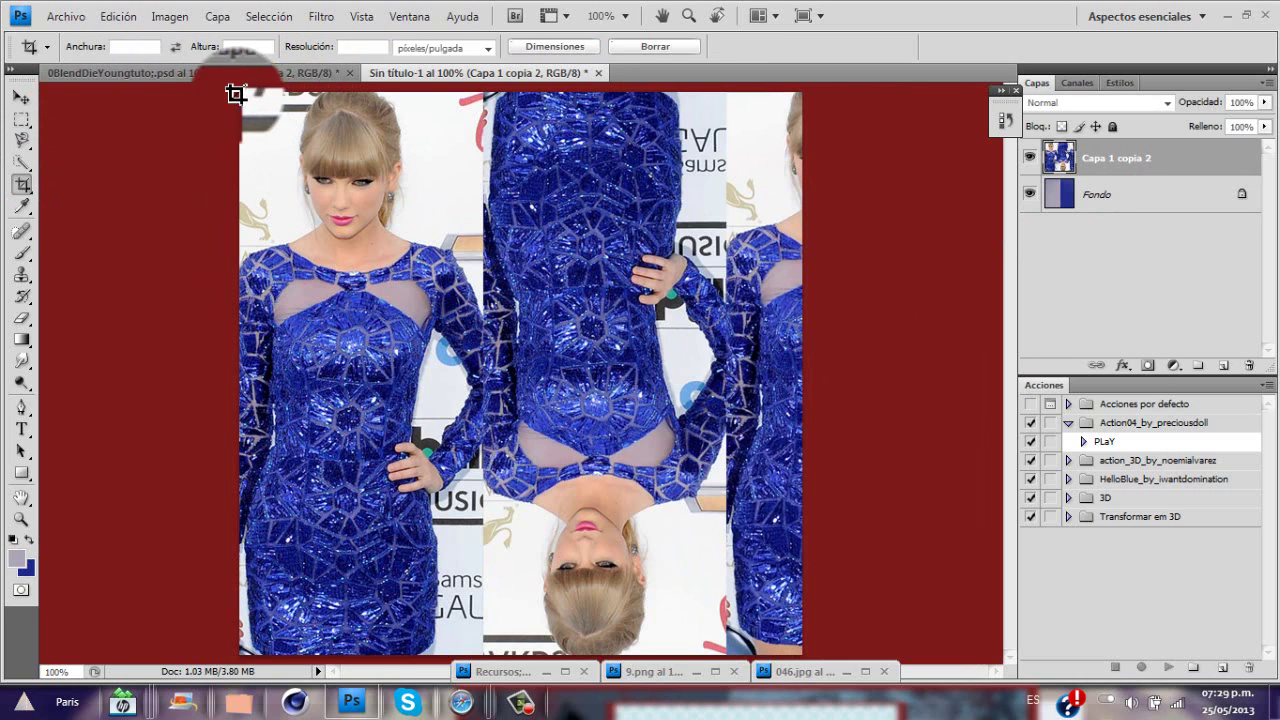
left_click_drag(238, 92, 875, 680)
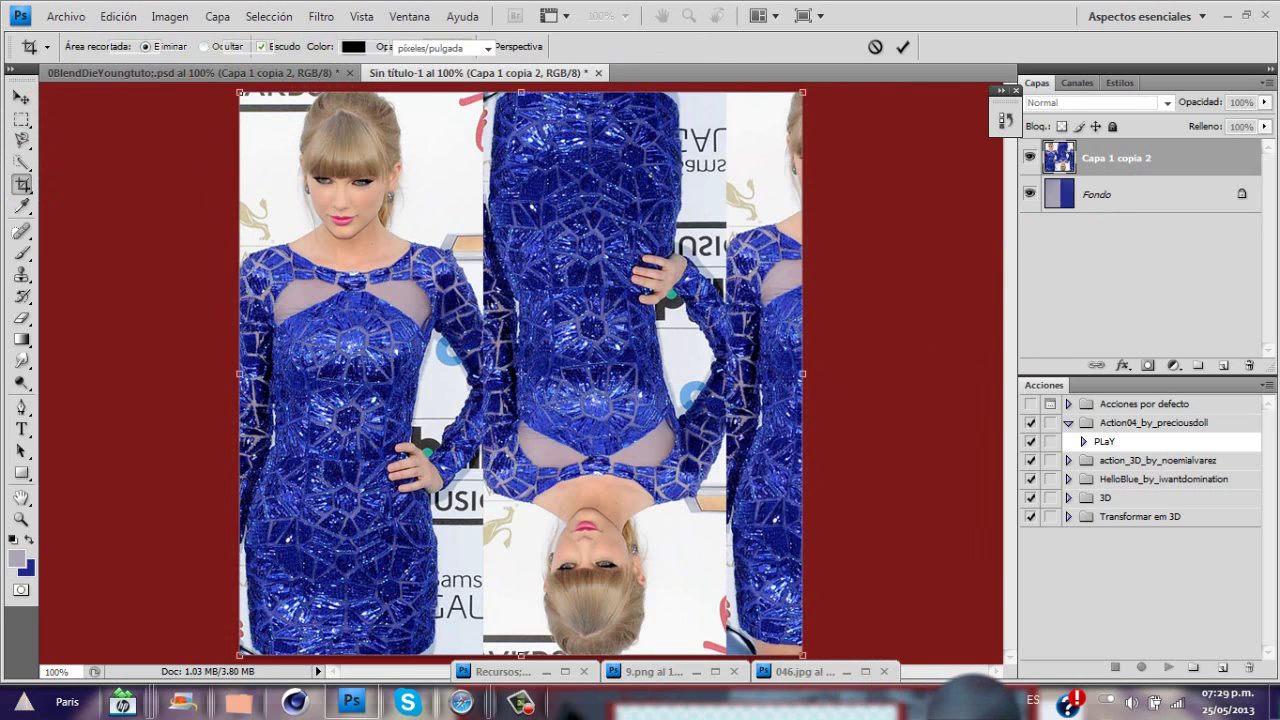
key("Return")
Scale the merged photo layer to 95% in width and height, leaving an even border of background around it
left_click(20, 103)
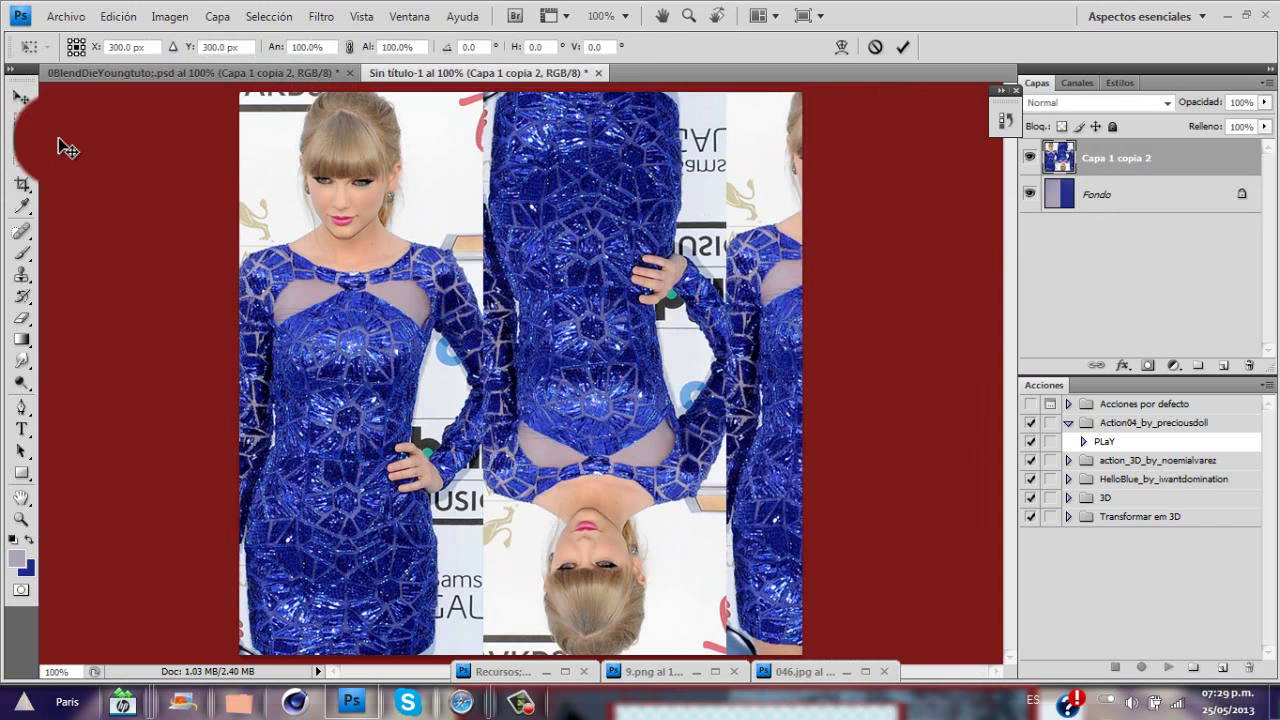
key("ctrl+t")
left_click_drag(367, 52, 361, 57)
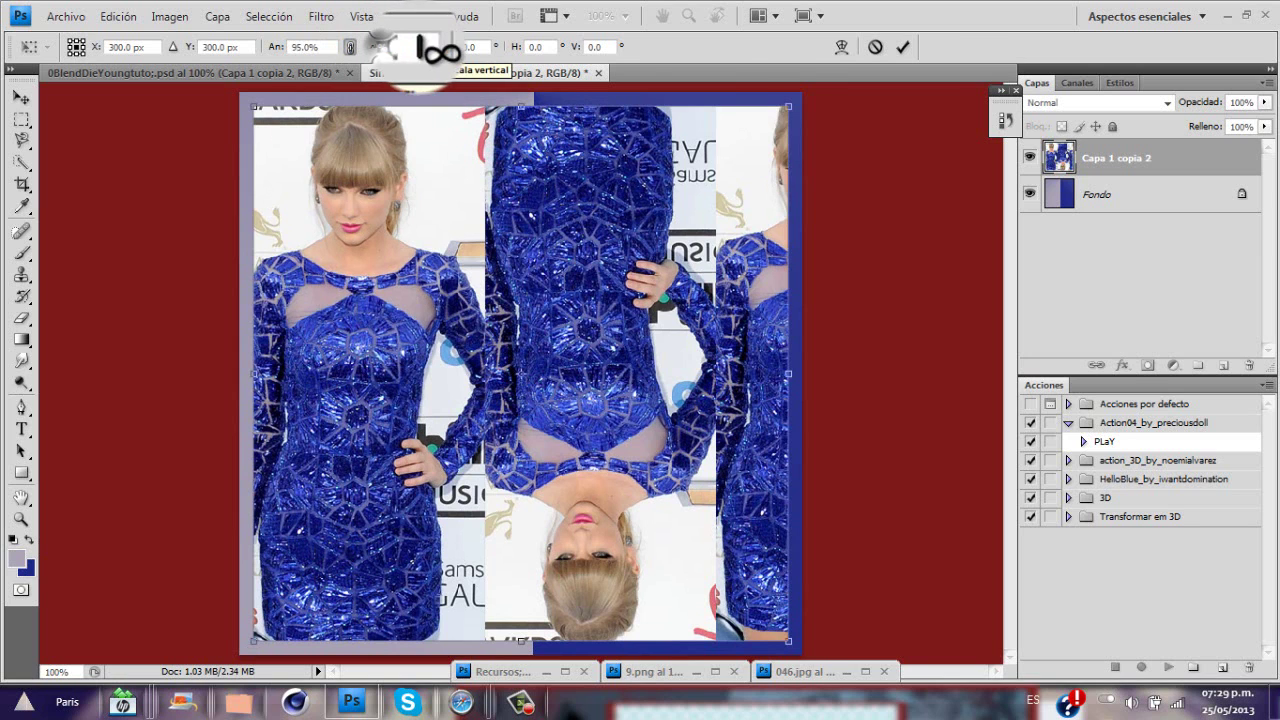
left_click(420, 47)
left_click(905, 50)
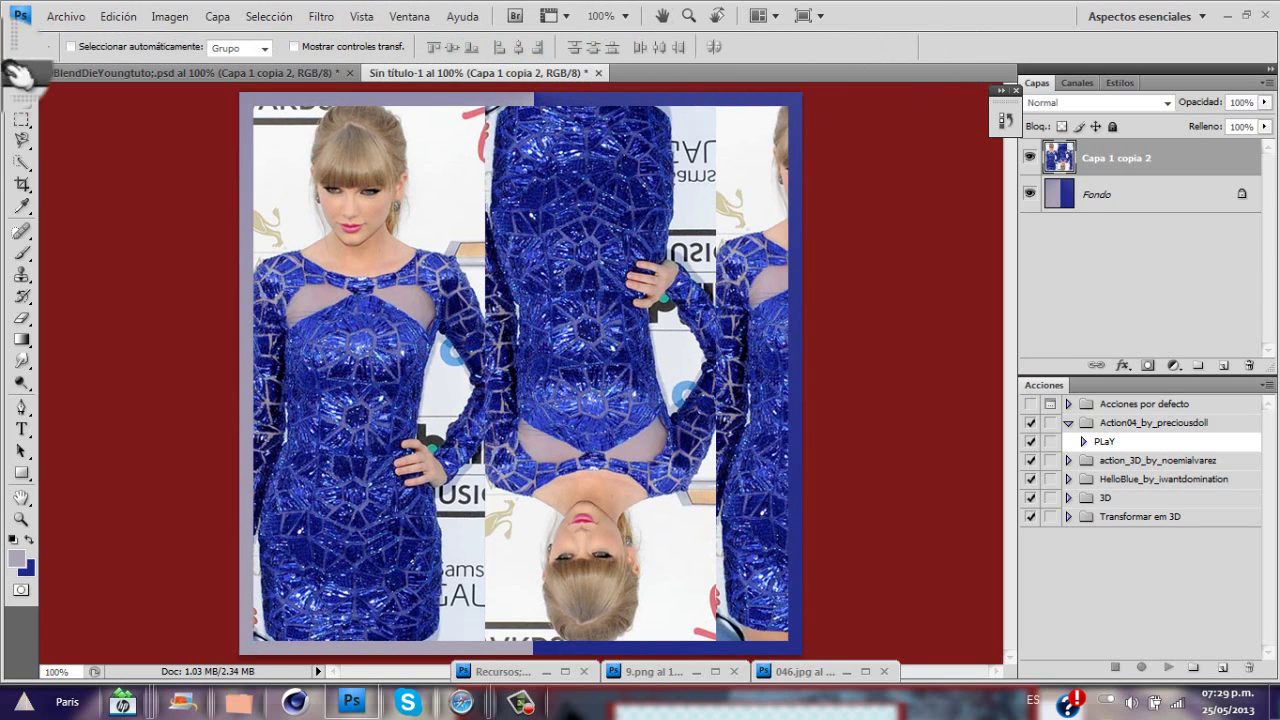
Copy the sunburst layer, Capa 1, from the Recursos document into the blend
left_click(545, 671)
left_click_drag(1252, 190, 1252, 322)
left_click(1098, 310)
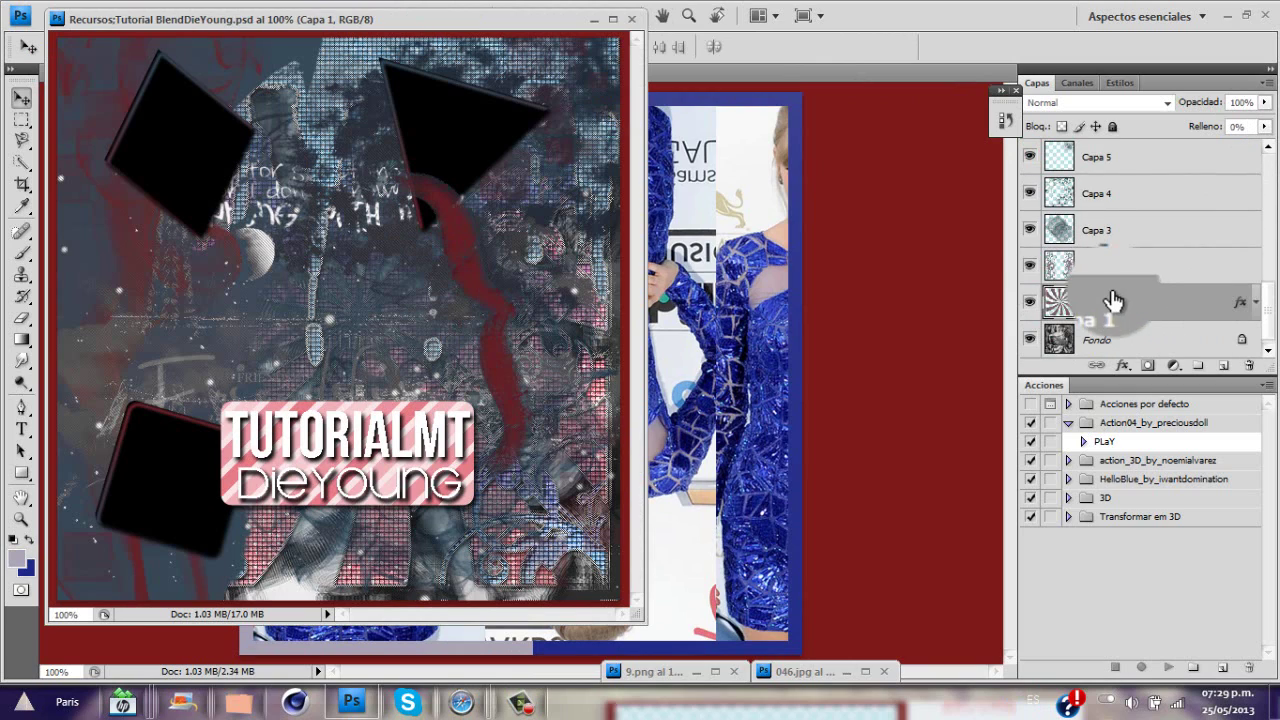
left_click_drag(1113, 300, 720, 282)
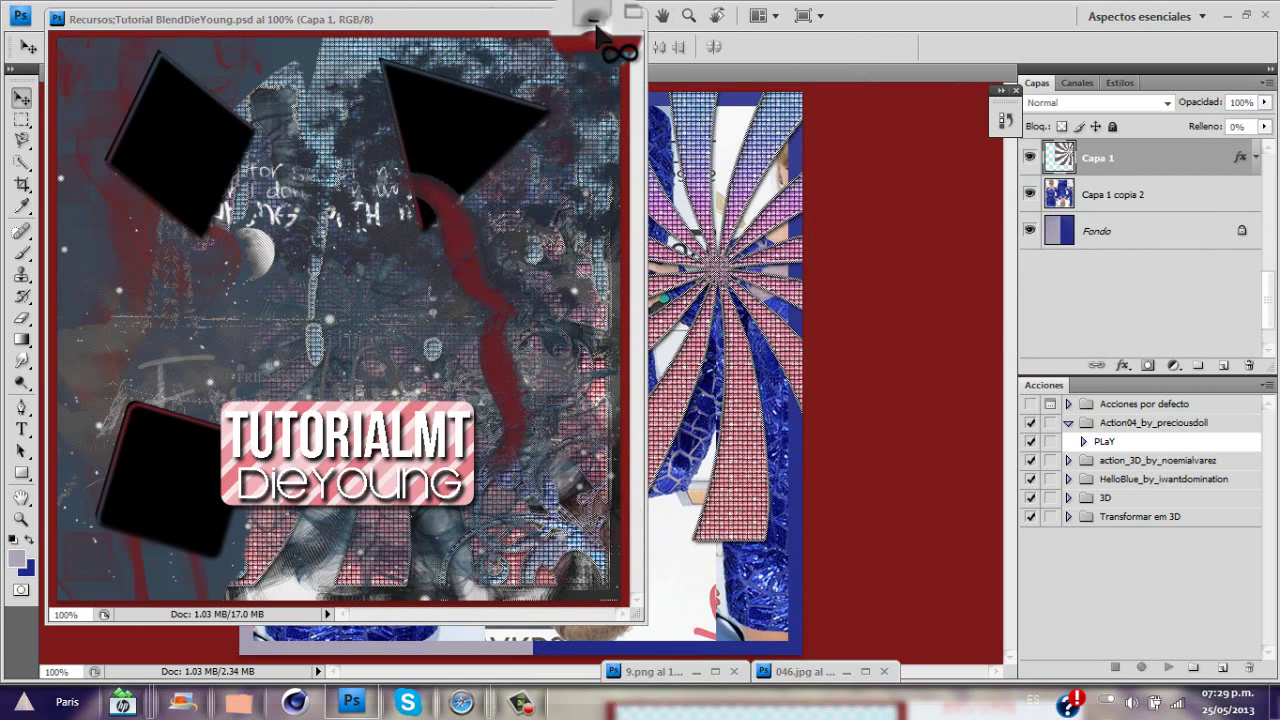
left_click(596, 25)
Center the sunburst over the photo row at X 300 px, Y 300 px
left_click_drag(647, 228, 500, 330)
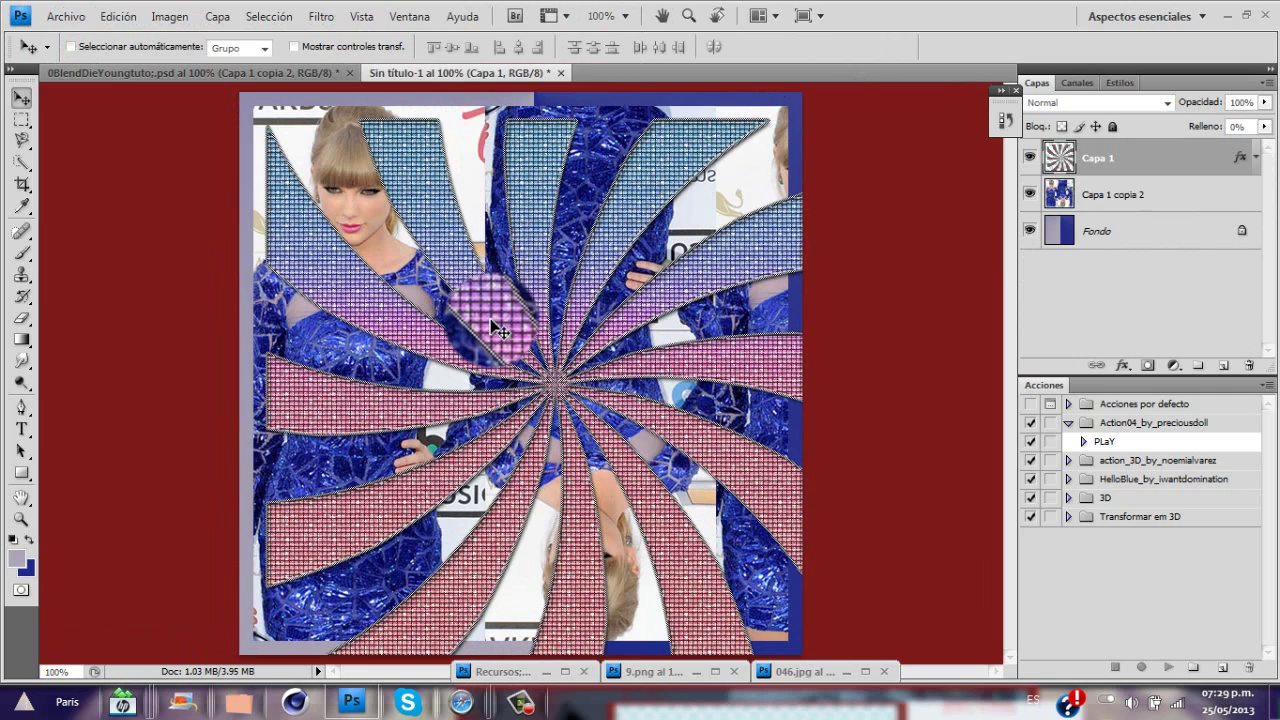
key("ctrl+t")
left_click_drag(432, 293, 418, 281)
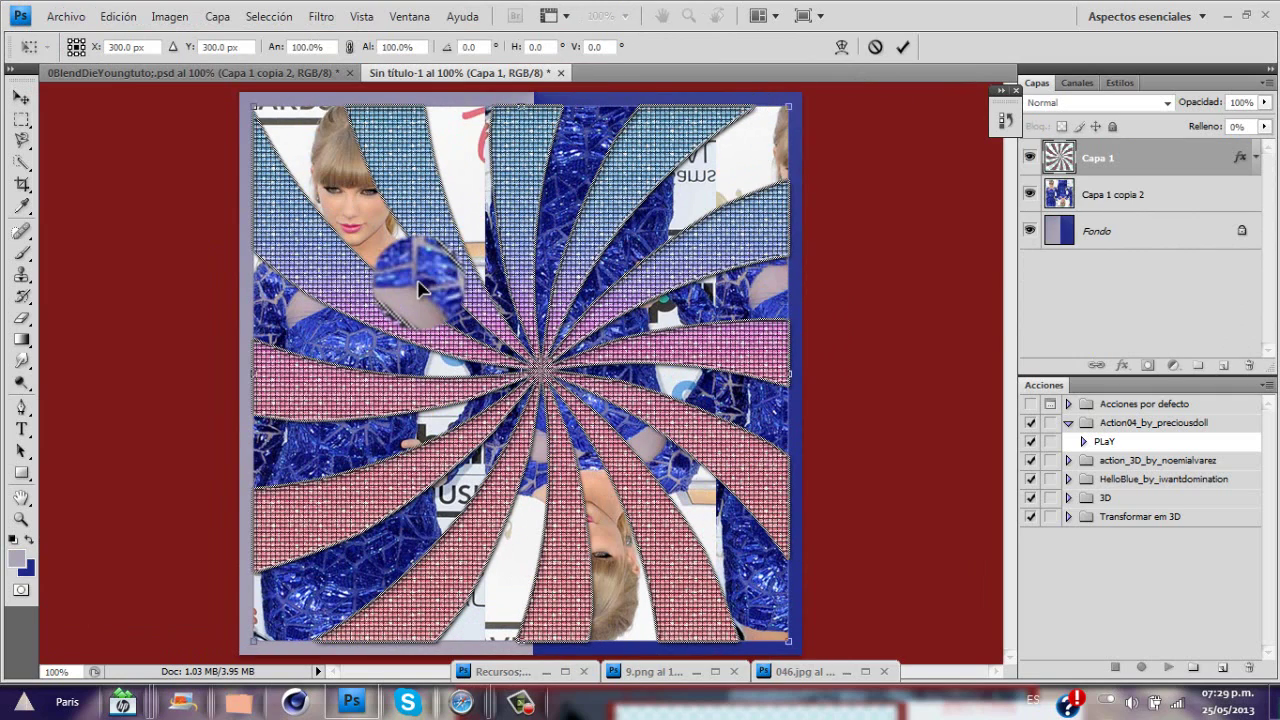
key("Return")
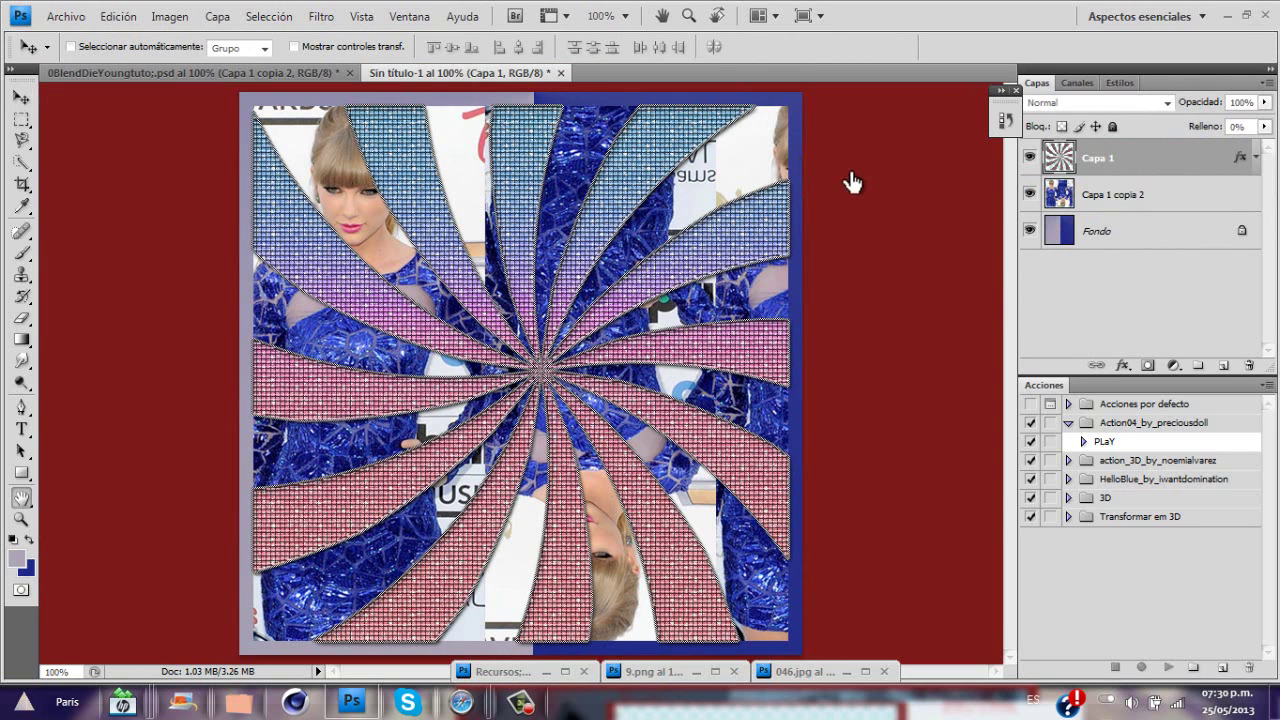
Set the gradient overlay in the sunburst's layer style to the foreground-to-background preset
double_click(1143, 168)
left_click_drag(749, 125, 575, 112)
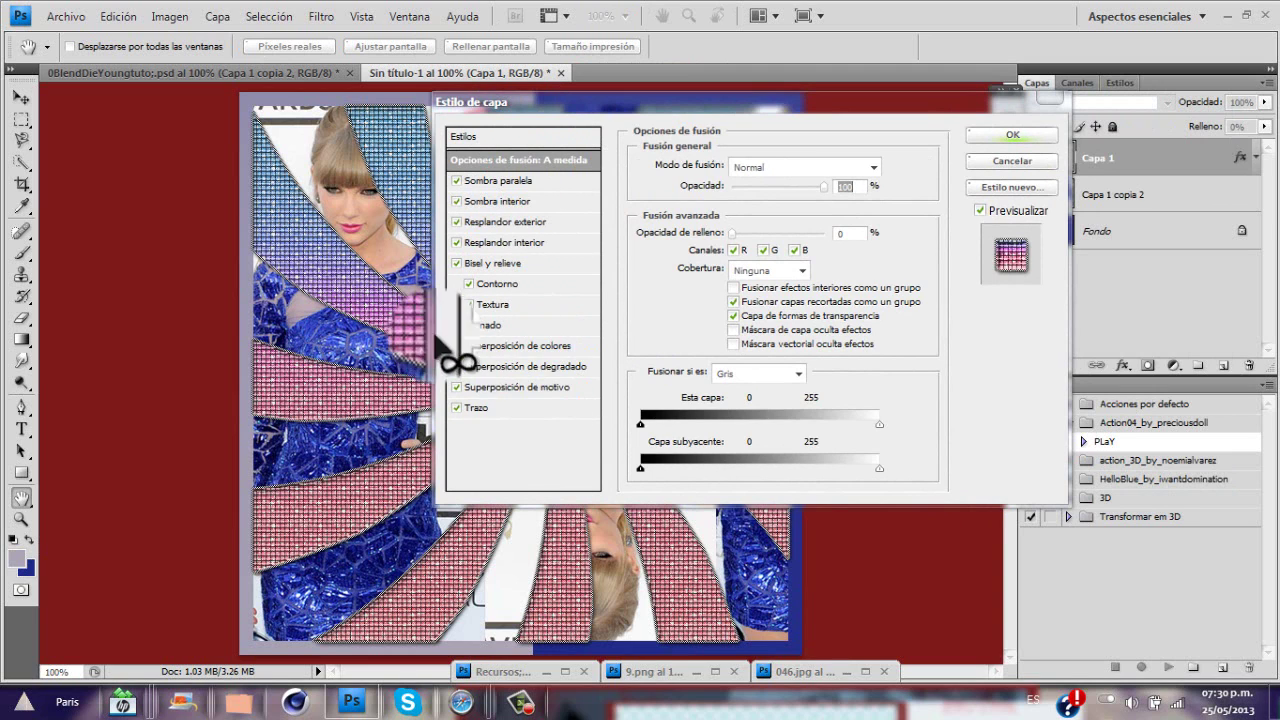
left_click(495, 366)
left_click(743, 203)
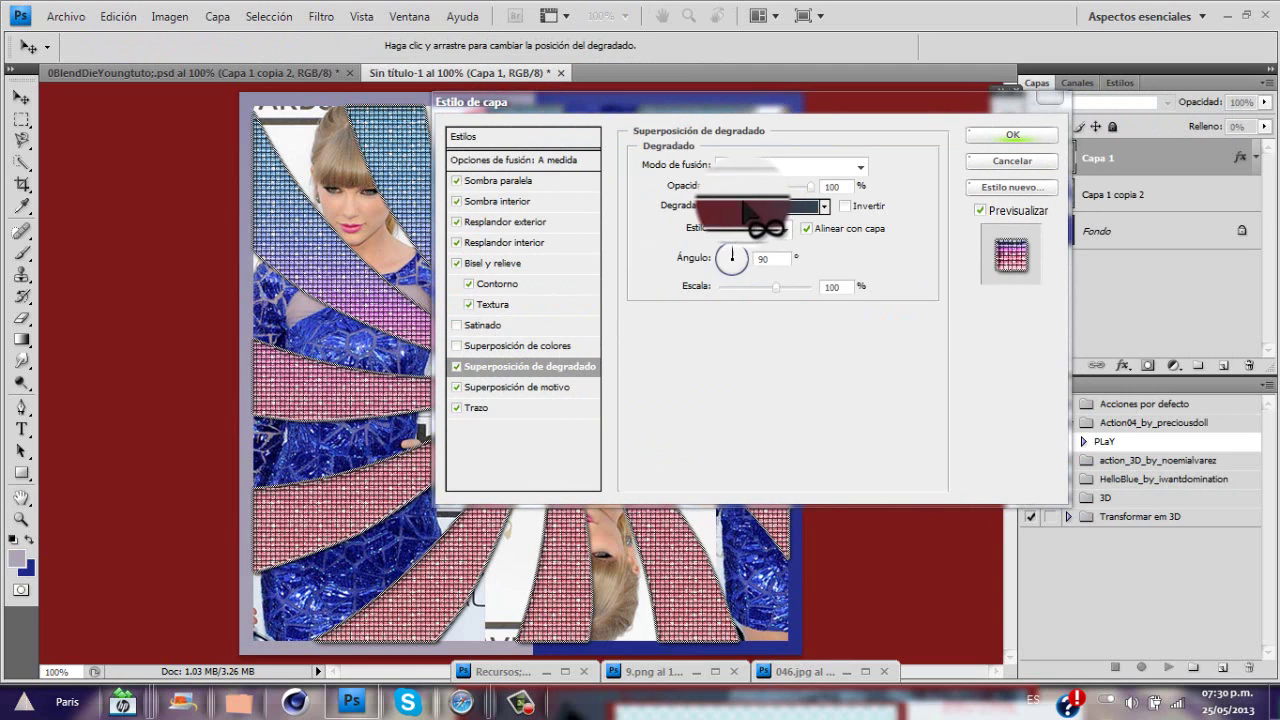
left_click(545, 113)
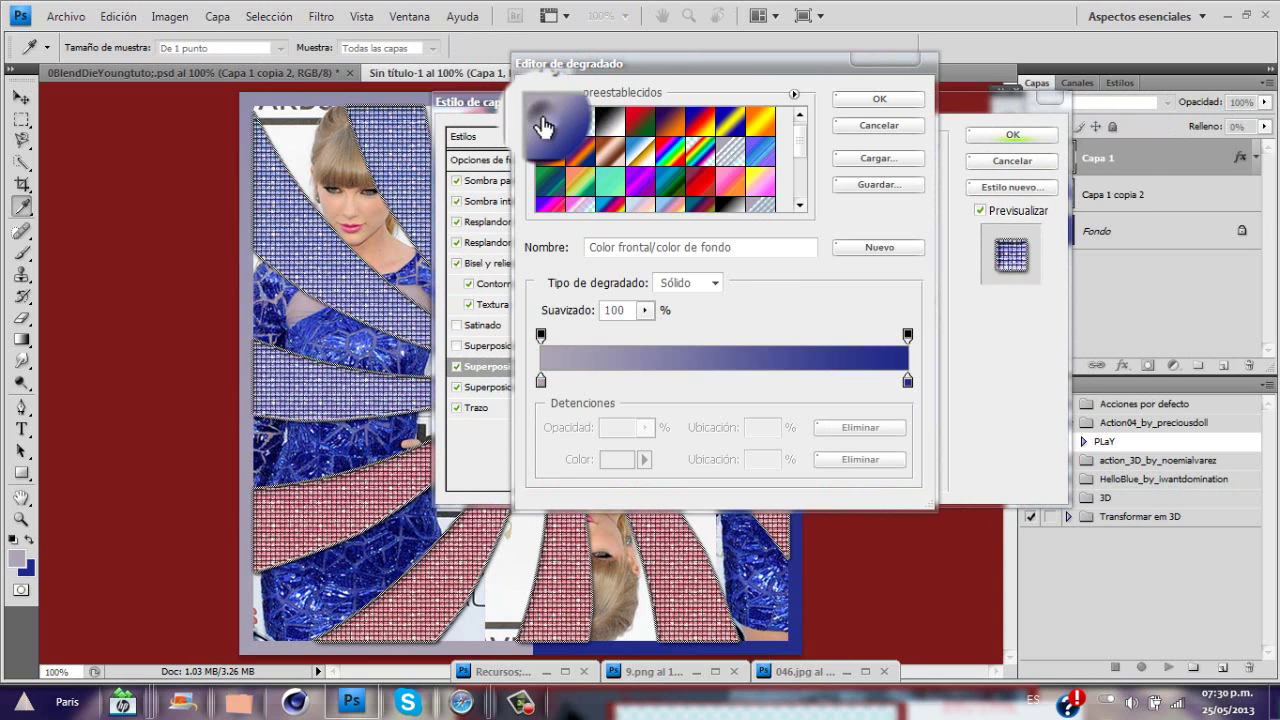
left_click(879, 98)
left_click_drag(708, 108, 900, 86)
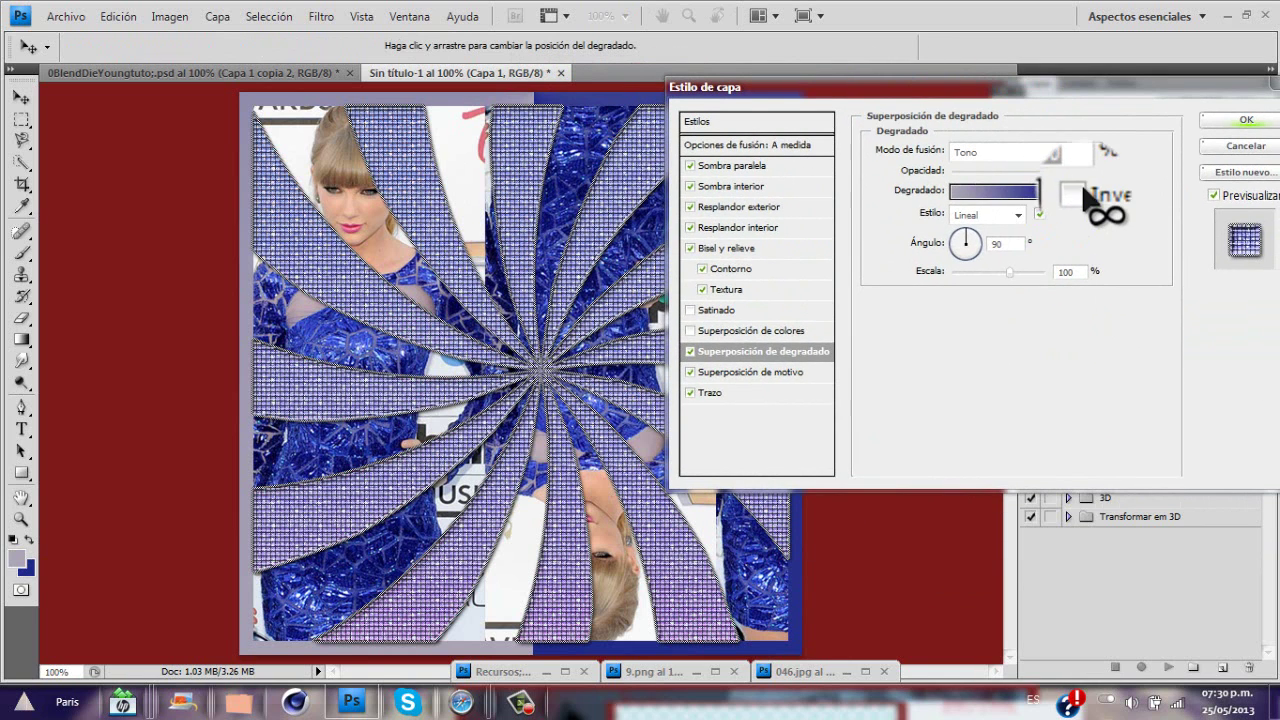
left_click(1072, 192)
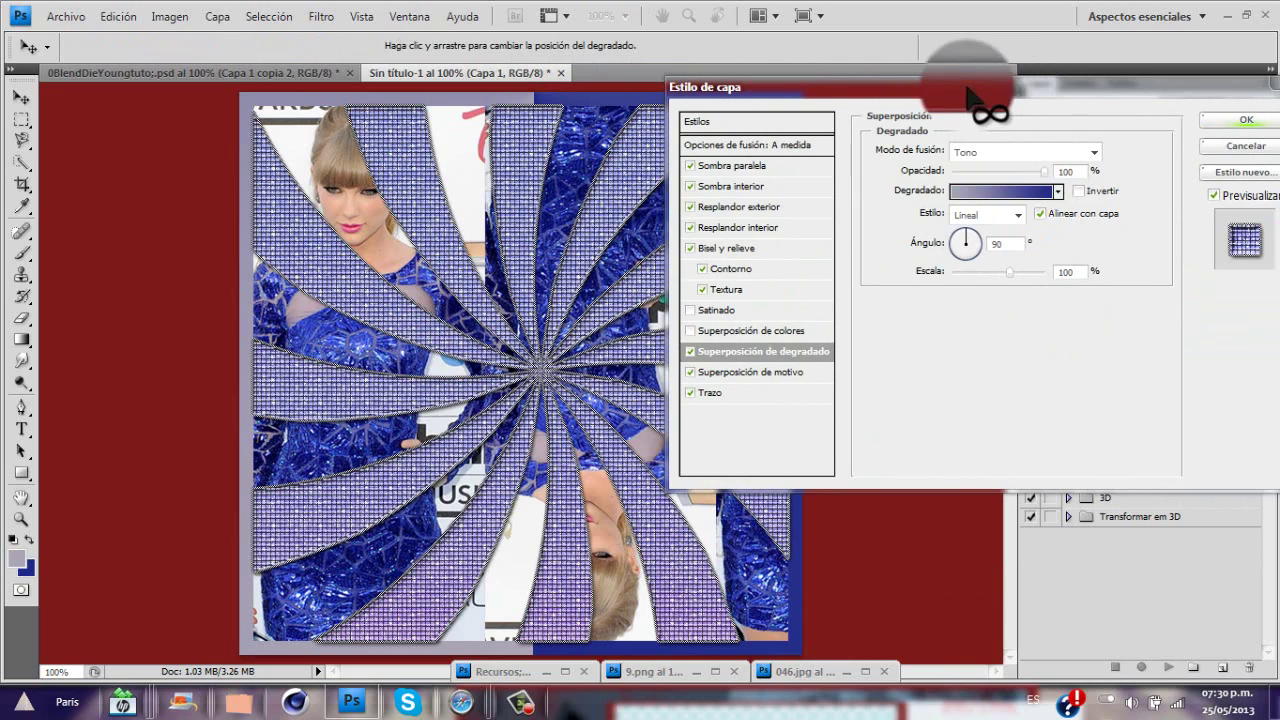
left_click_drag(976, 100, 751, 120)
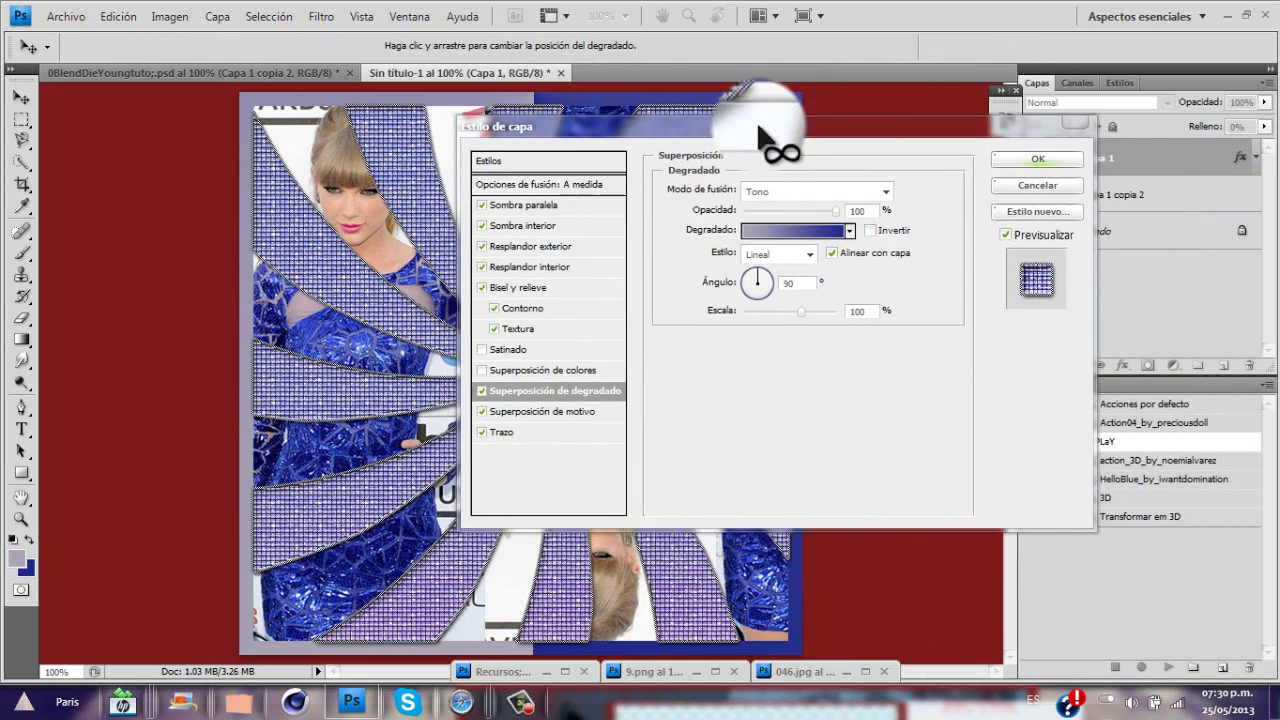
left_click(1052, 172)
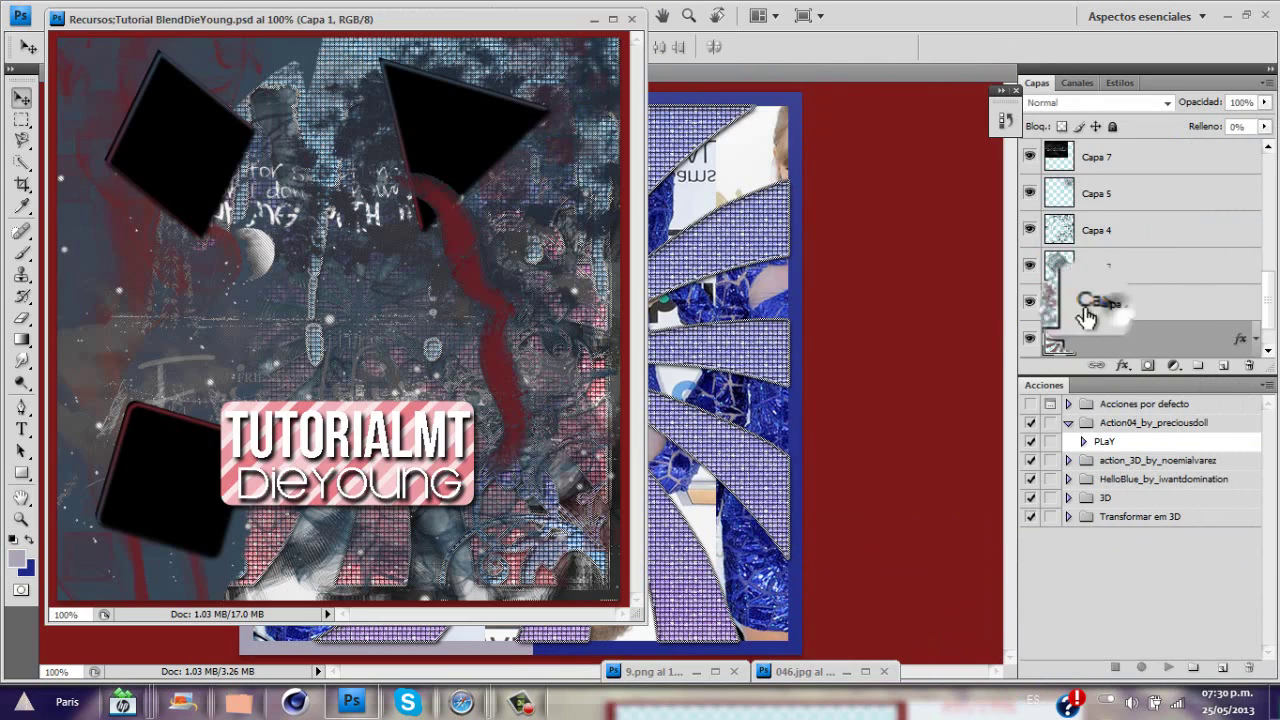
Copy the swirl ornament layer, Capa 2, from the Recursos document and place it over the sunburst at X 304.5 px
left_click_drag(1086, 316, 690, 300)
left_click(594, 21)
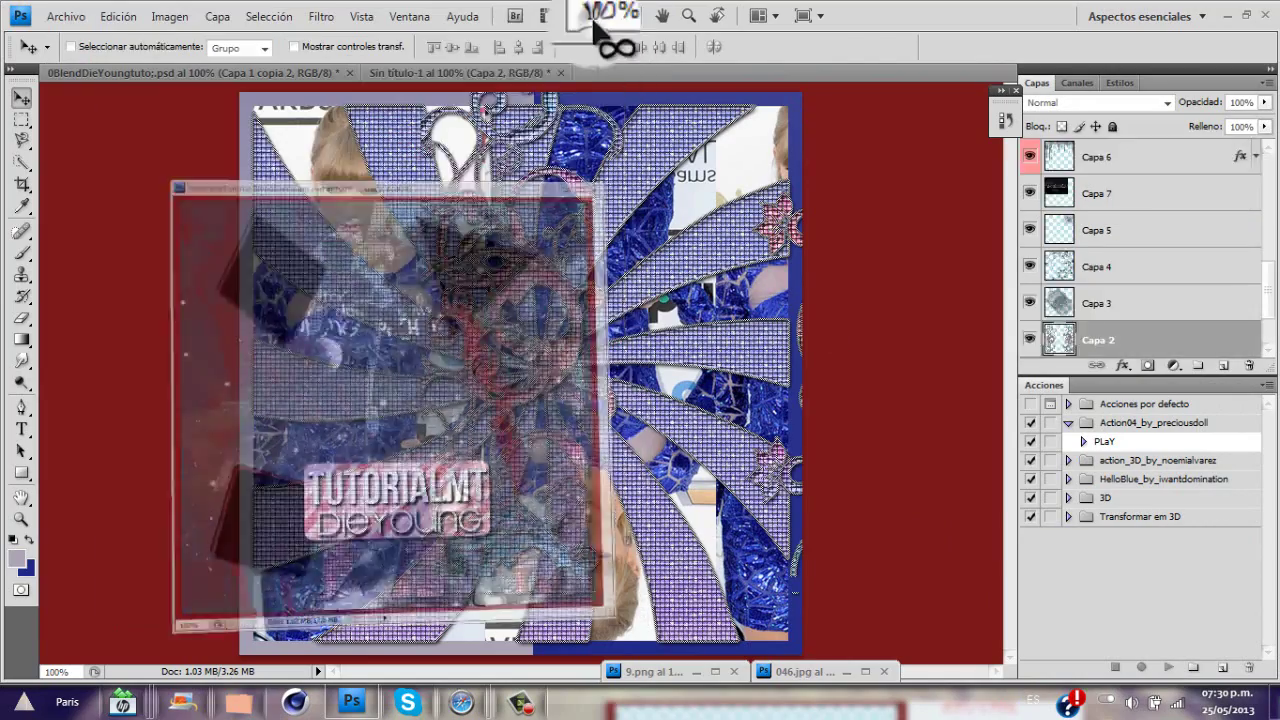
key("ctrl+t")
key("Down")
key("Down")
key("Down")
key("Down")
key("Down")
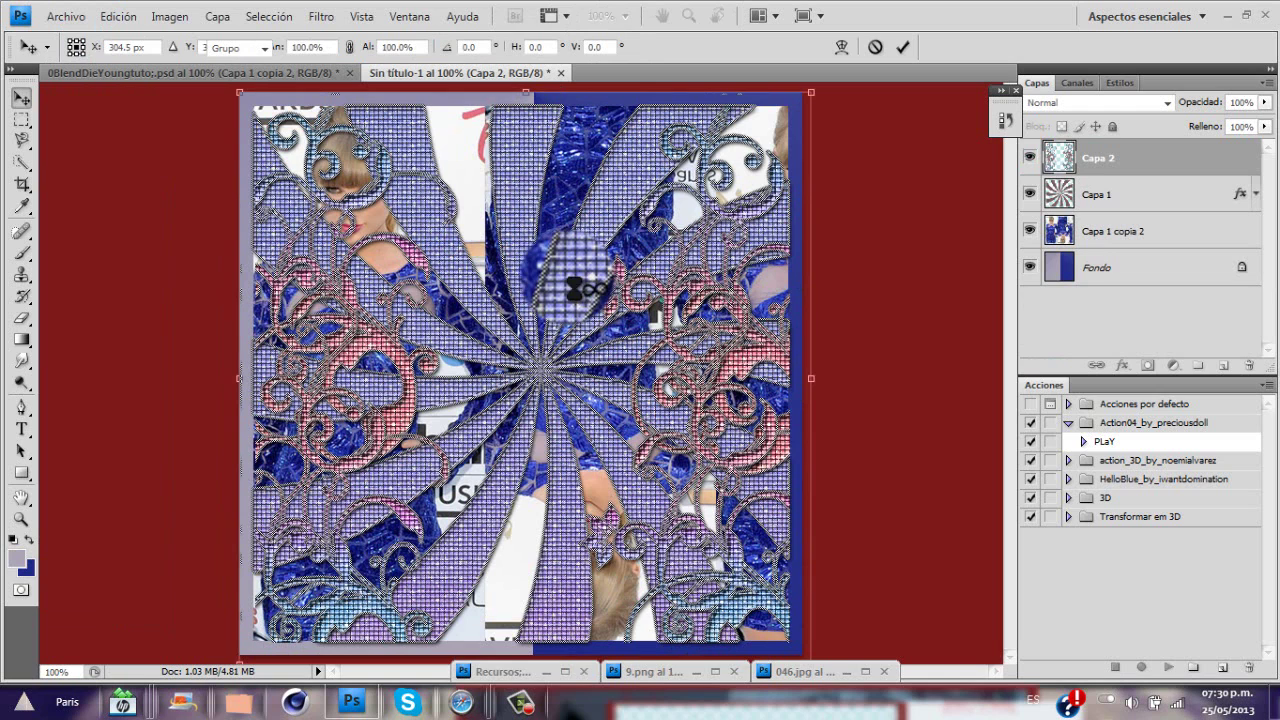
key("Return")
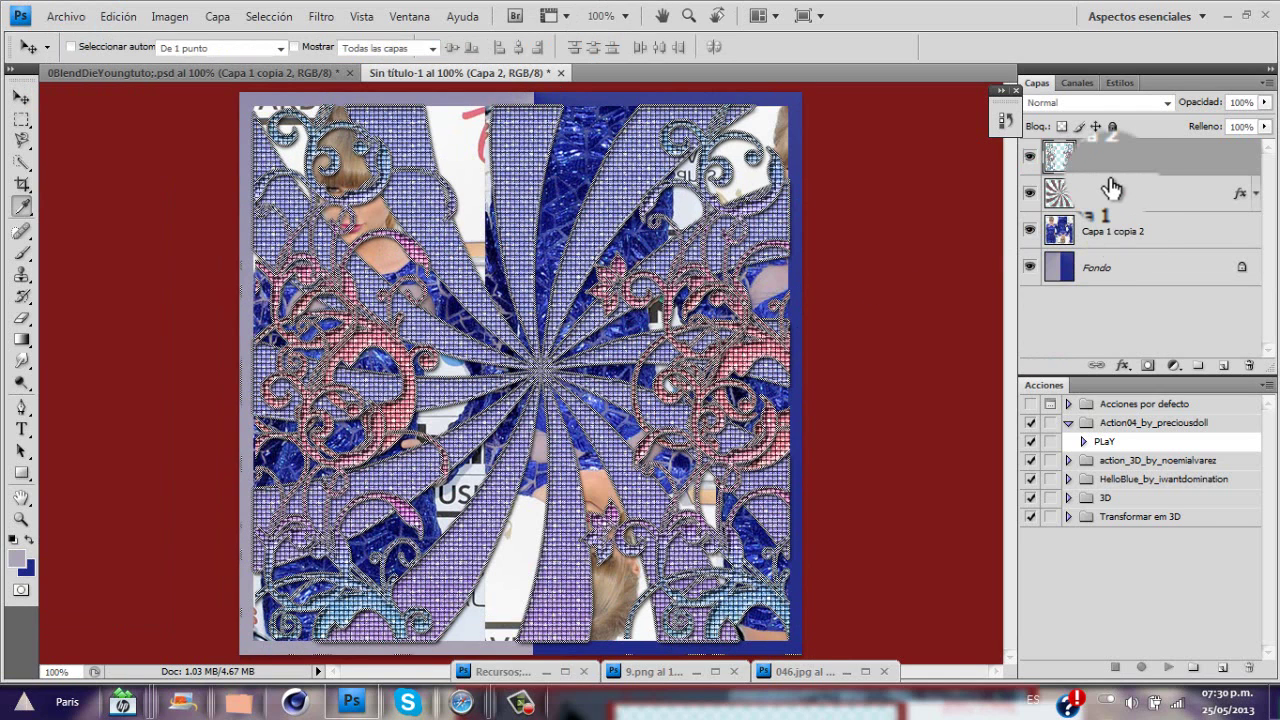
Colorize the swirl ornaments blue with Hue/Saturation
key("ctrl+u")
left_click(1148, 467)
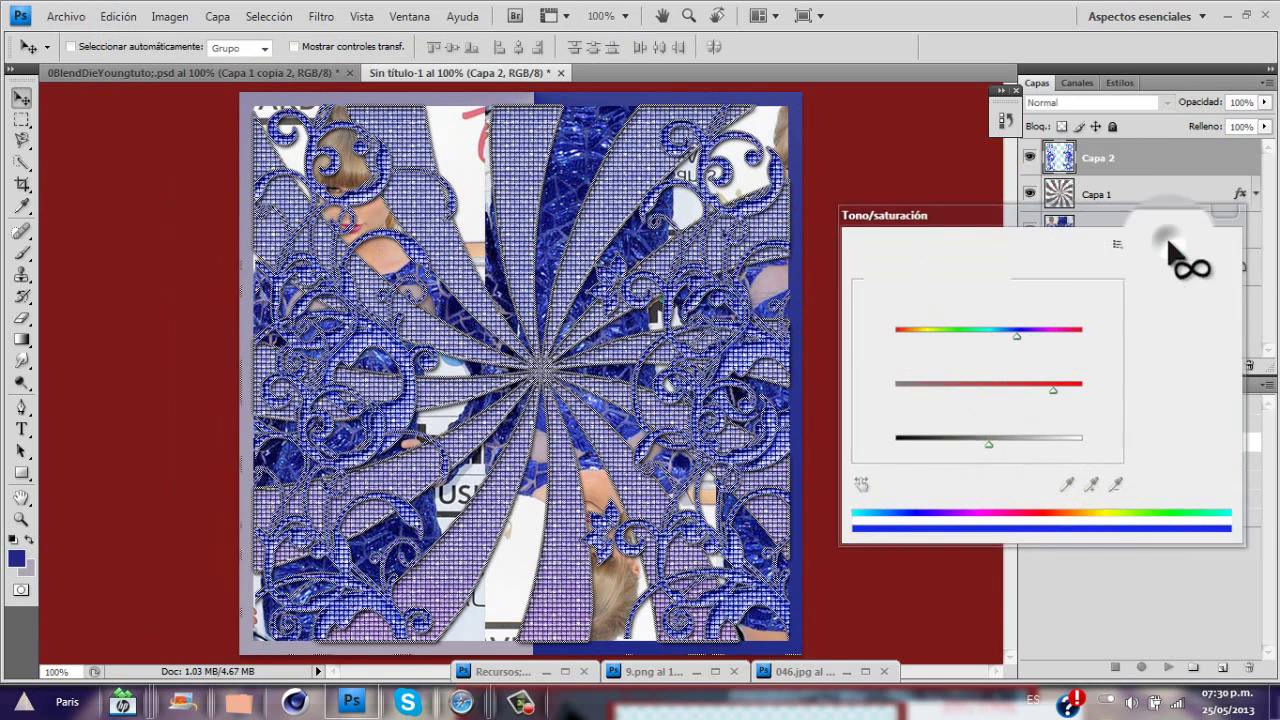
left_click(1180, 245)
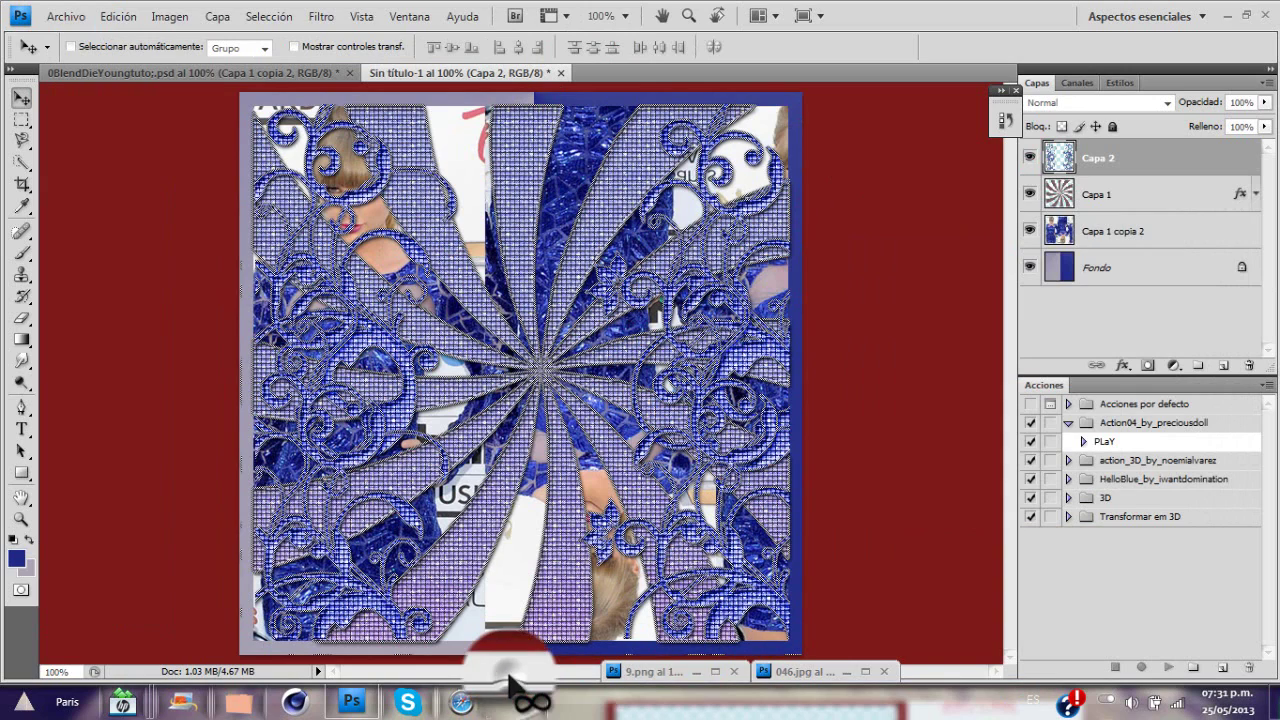
Copy the dark brush texture layer, Capa 3, from the Recursos document and center it at X 300 px, Y 300 px
double_click(498, 669)
left_click(1060, 307)
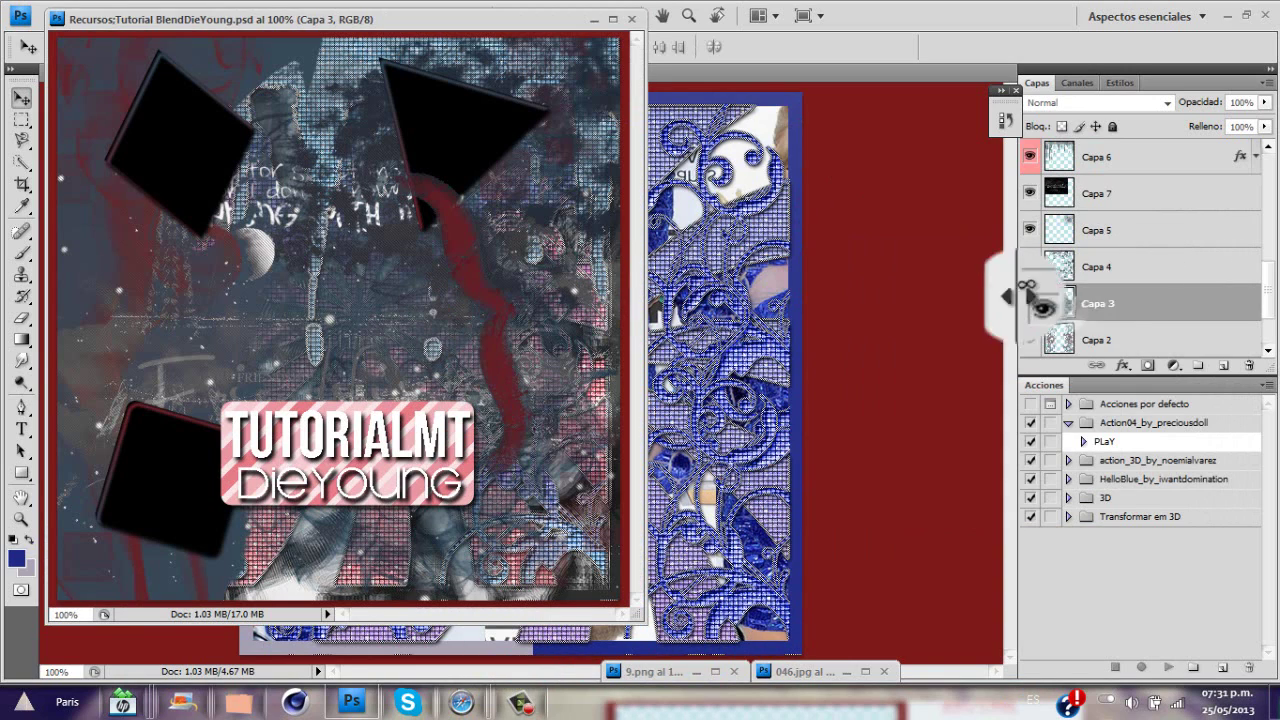
left_click_drag(695, 292, 471, 280)
key("ctrl+t")
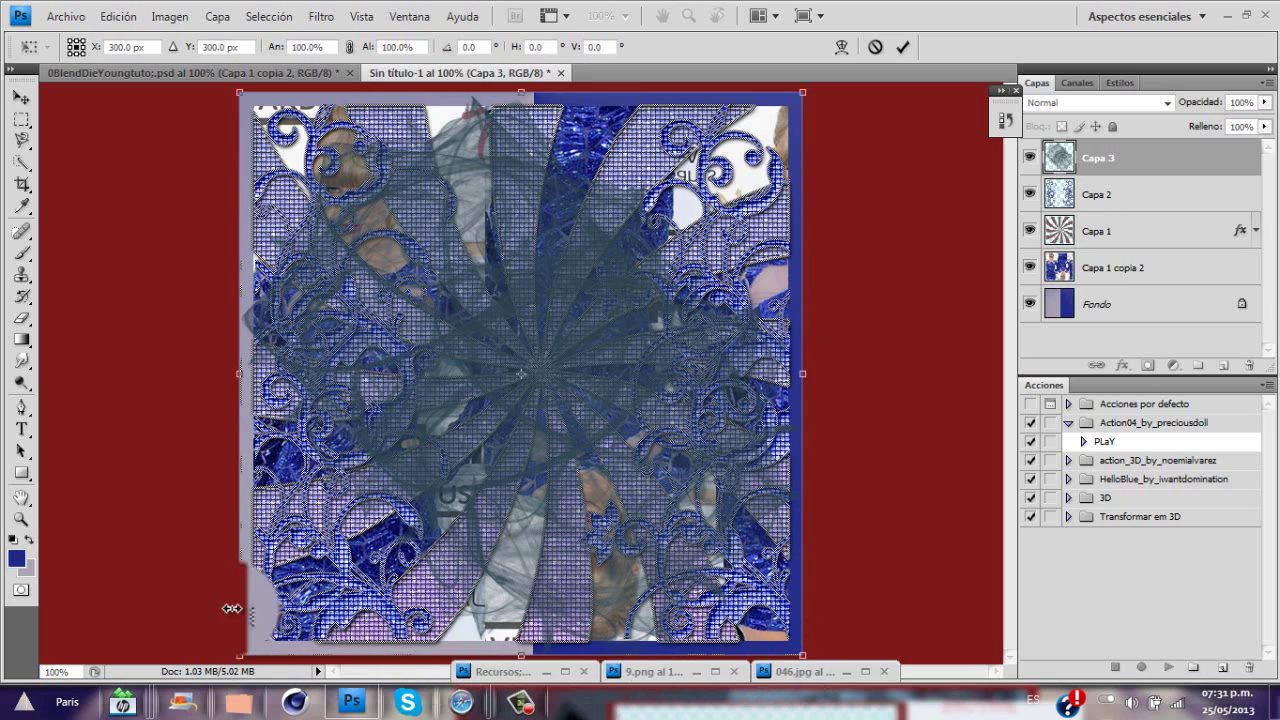
key("Return")
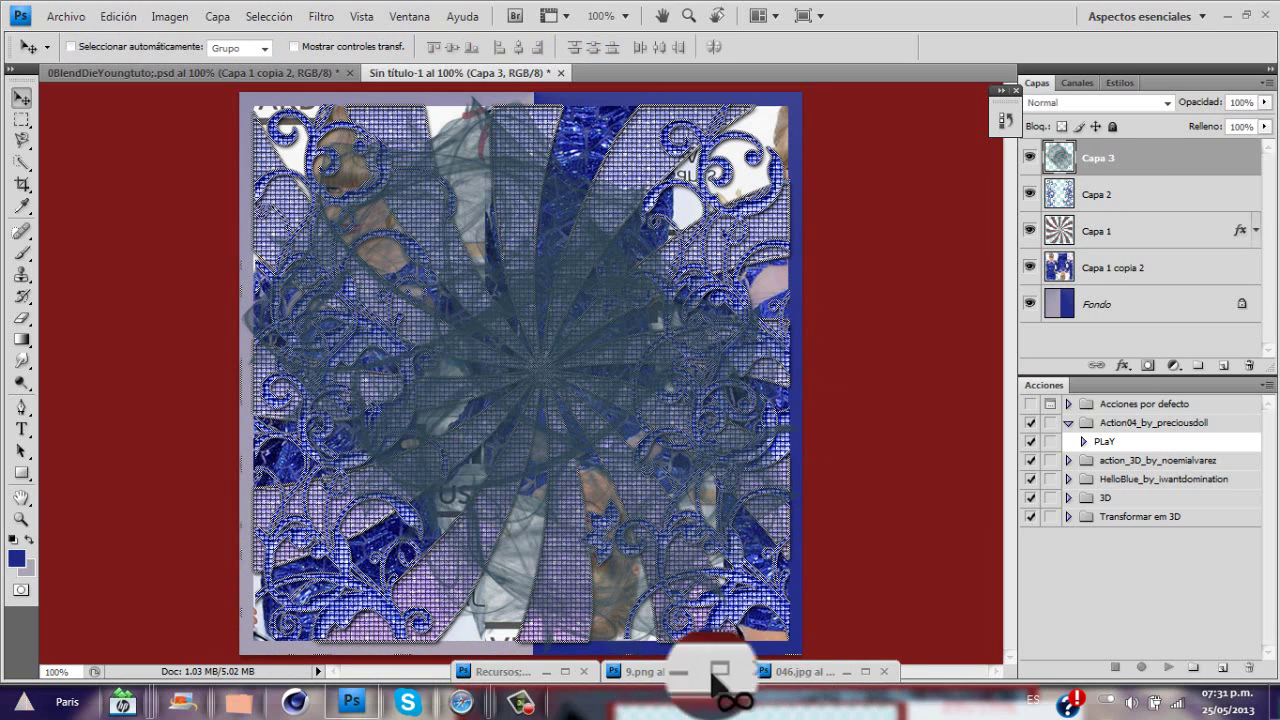
Switch the photo window from 046.jpg to 190.jpg and copy that portrait into the blend as the uppermost layer
double_click(806, 676)
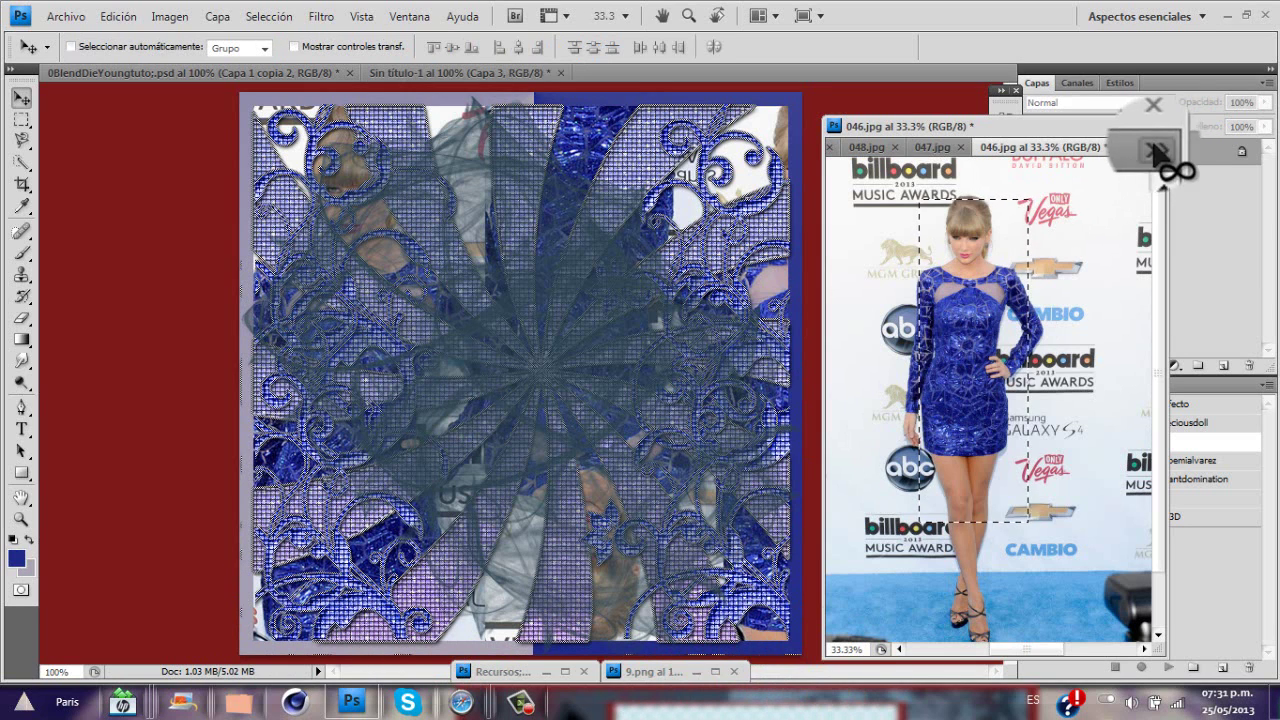
left_click(1155, 147)
left_click(1212, 178)
left_click_drag(1064, 312, 950, 330)
left_click_drag(528, 268, 530, 266)
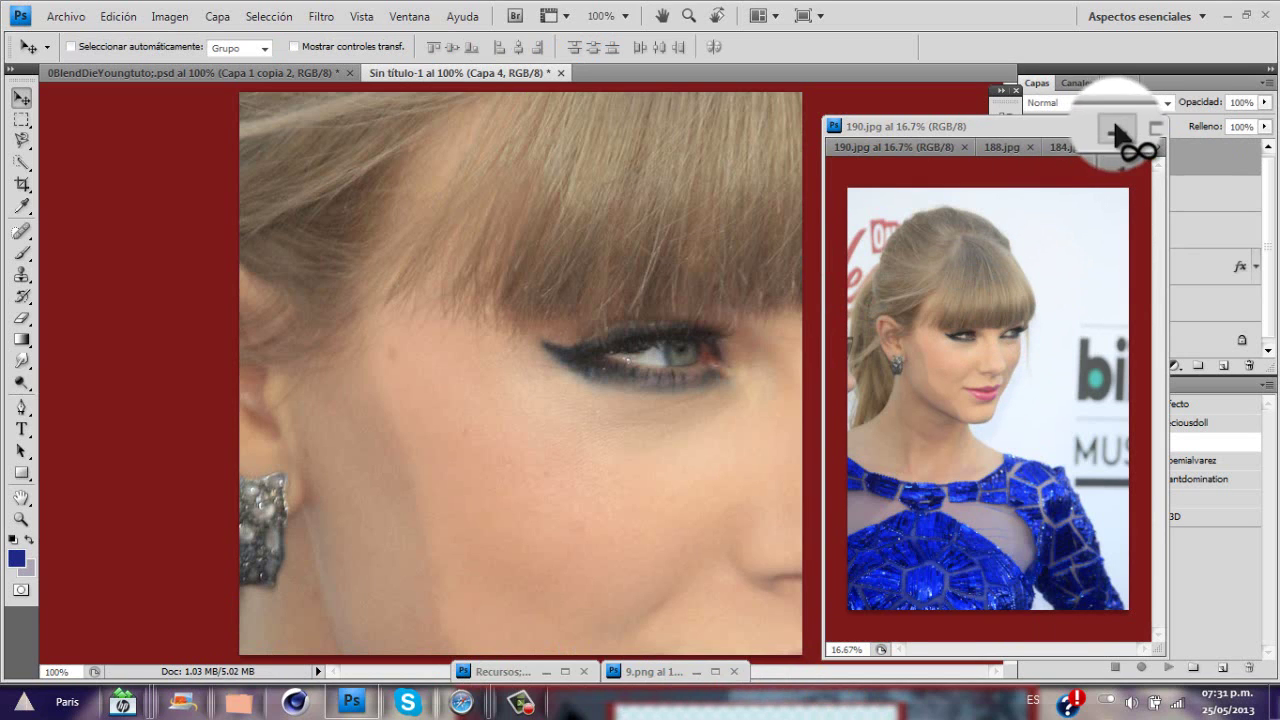
left_click(1118, 130)
Scale the portrait to 26% and rotate it slightly clockwise over the canvas's left side
left_click(666, 380)
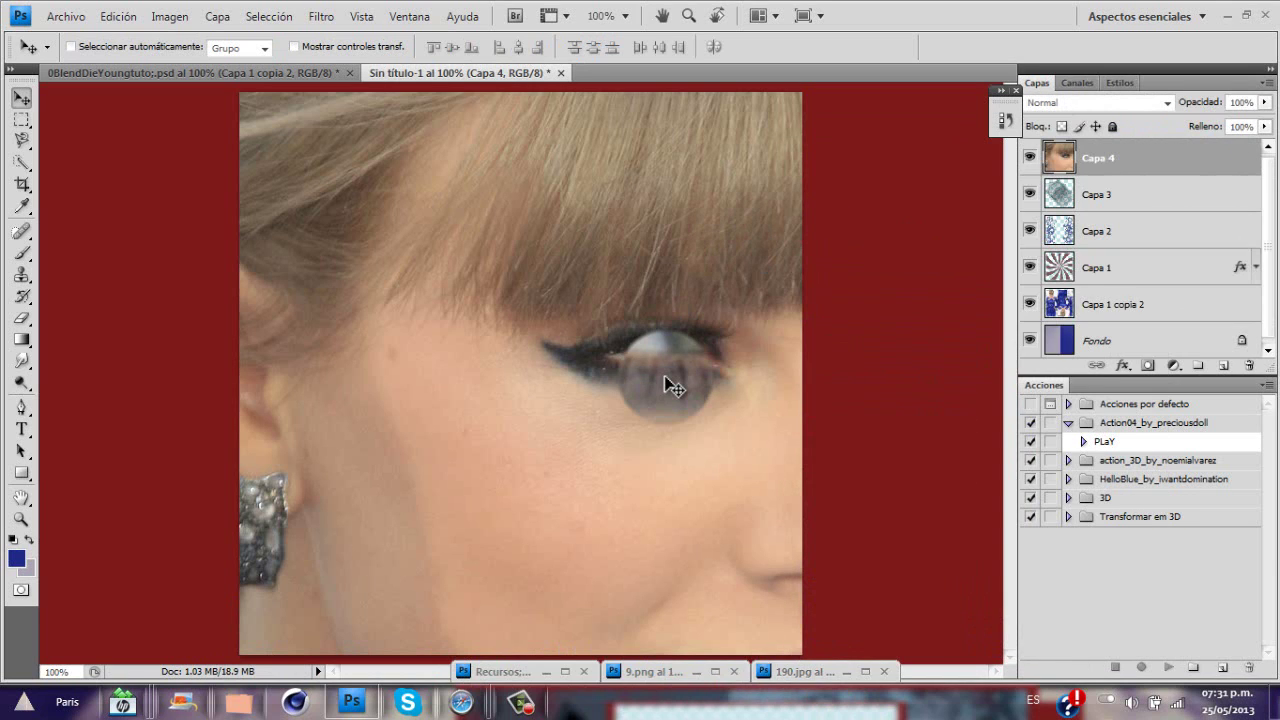
key("ctrl+t")
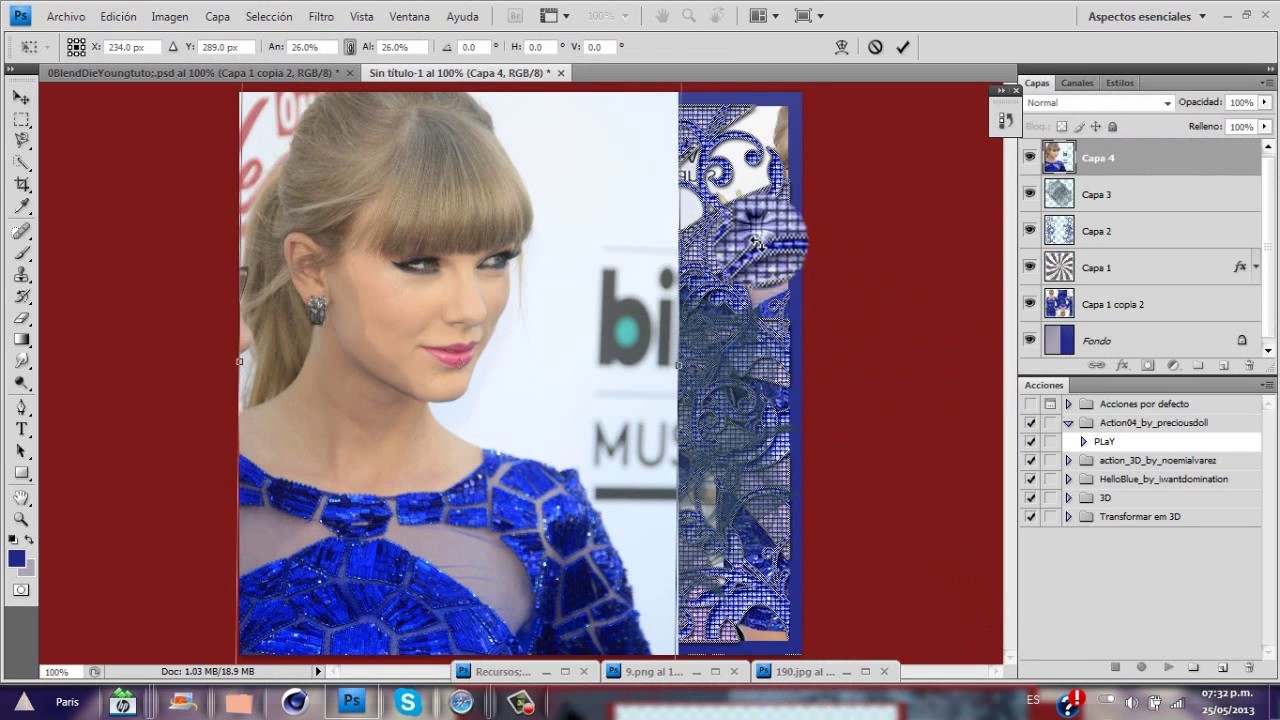
left_click_drag(780, 265, 775, 287)
key("Return")
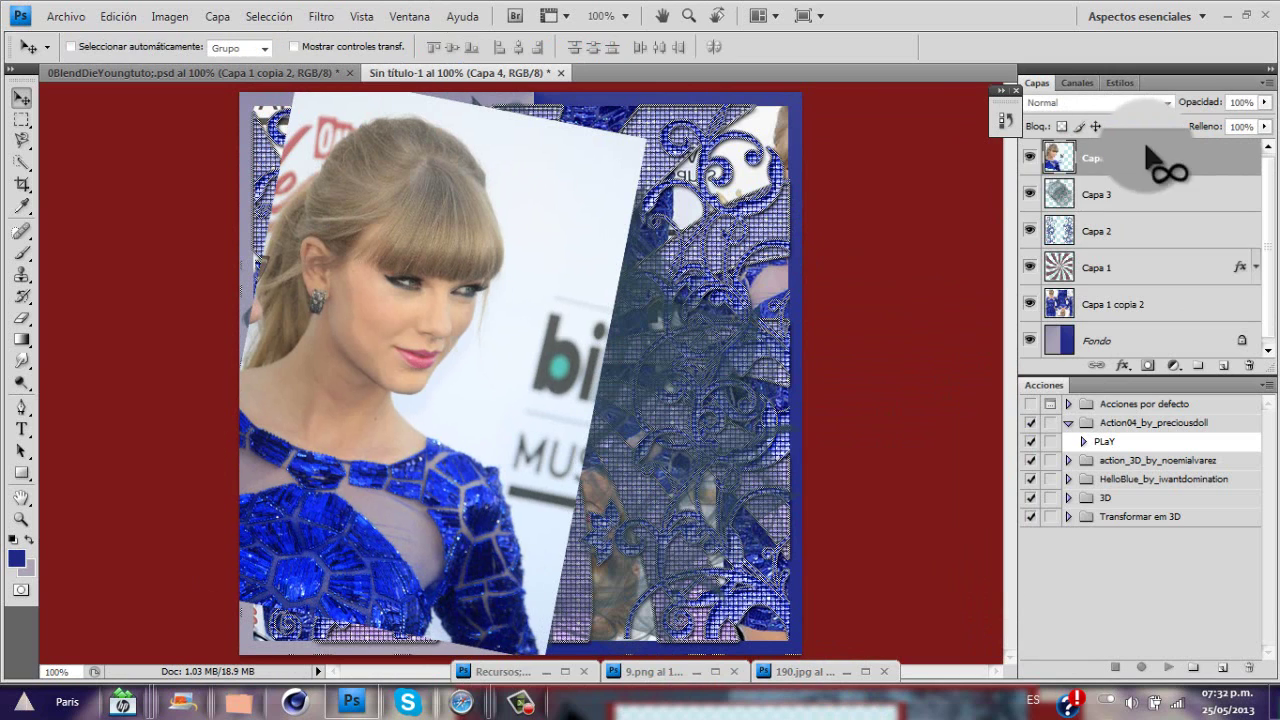
Clip the portrait to the dark brush texture layer beneath it, slightly adjusting its position, and duplicate the portrait layer
right_click(1148, 155)
left_click(1099, 375)
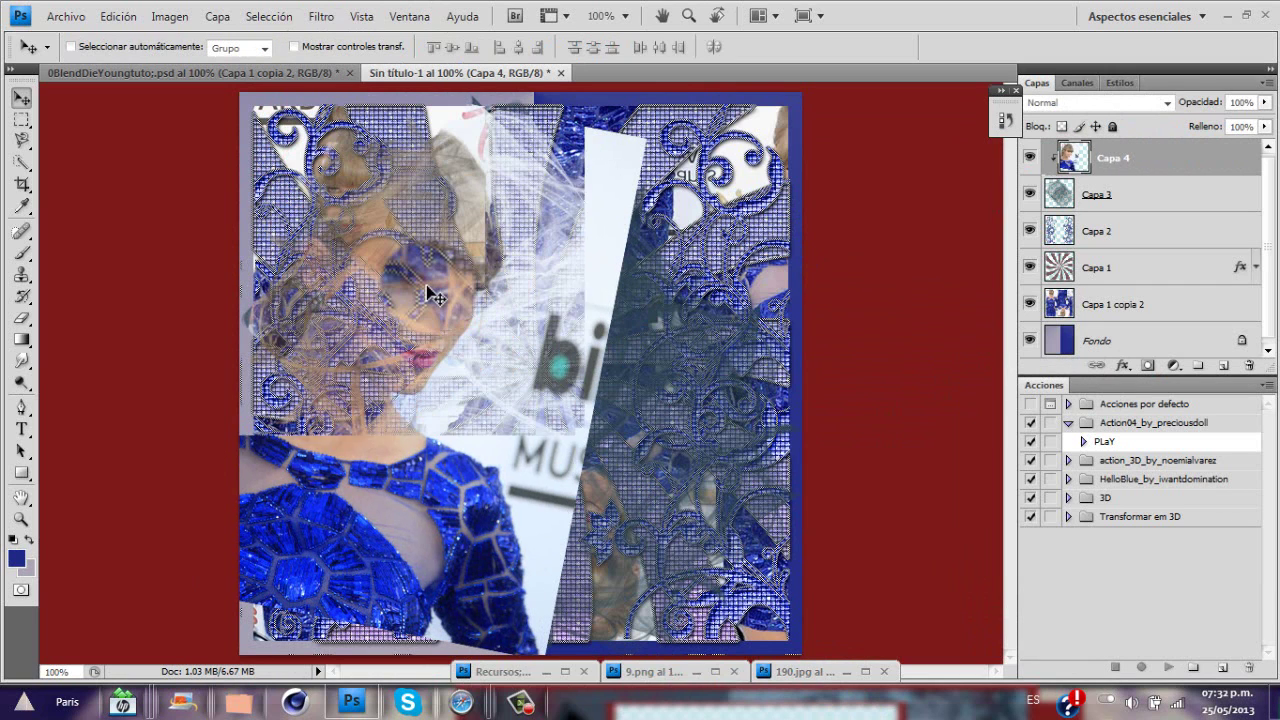
left_click_drag(432, 293, 437, 277)
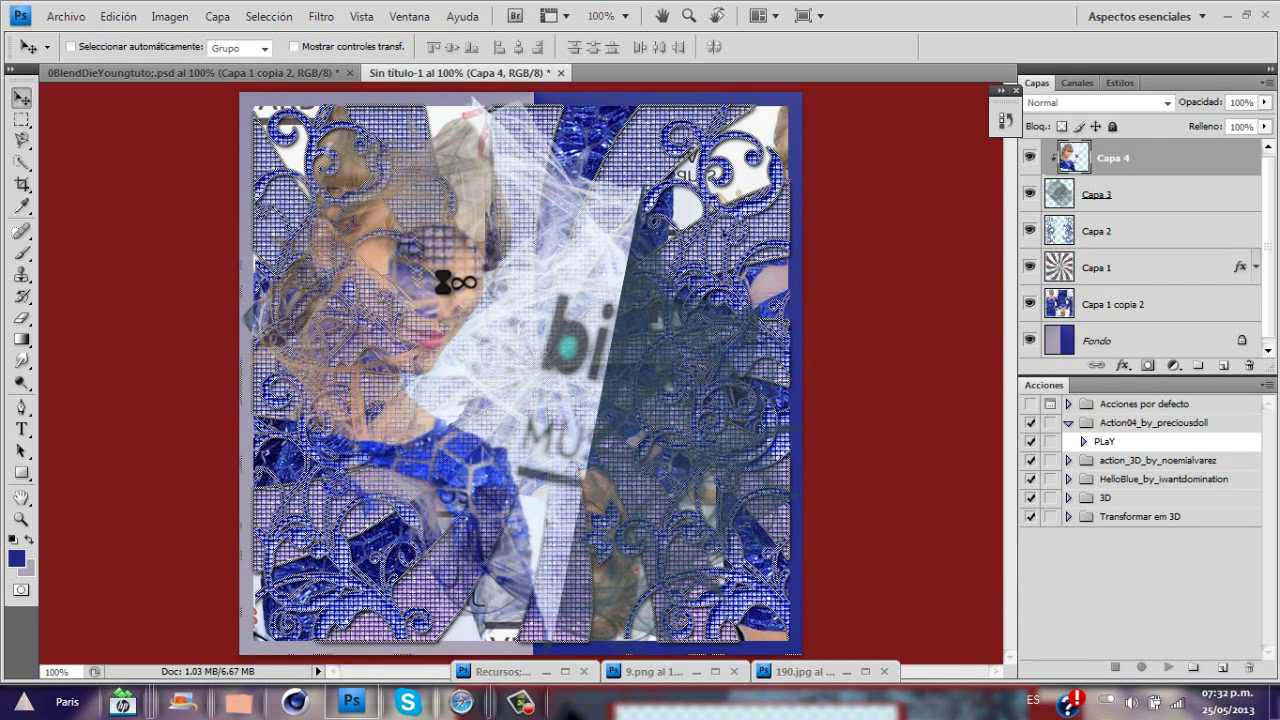
key("ctrl+j")
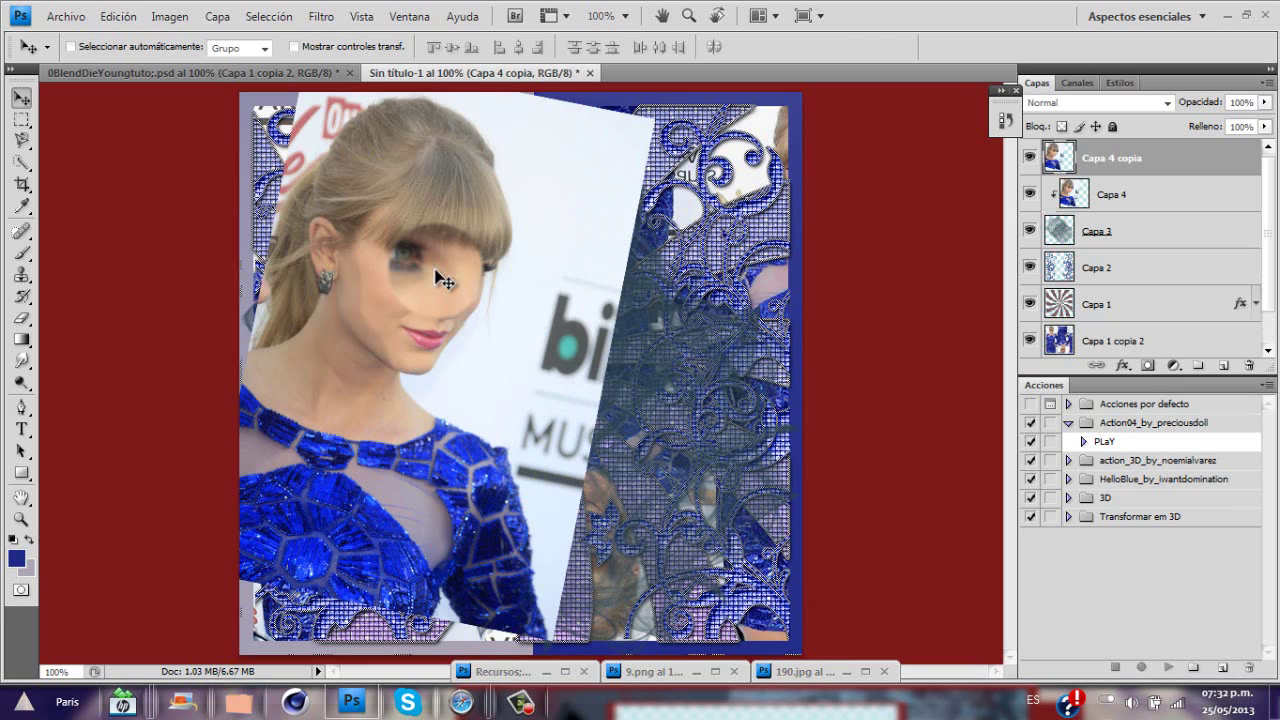
Flip the duplicated portrait horizontally, rotate it about 32° clockwise and move it to the canvas's lower right
key("ctrl+t")
right_click(437, 276)
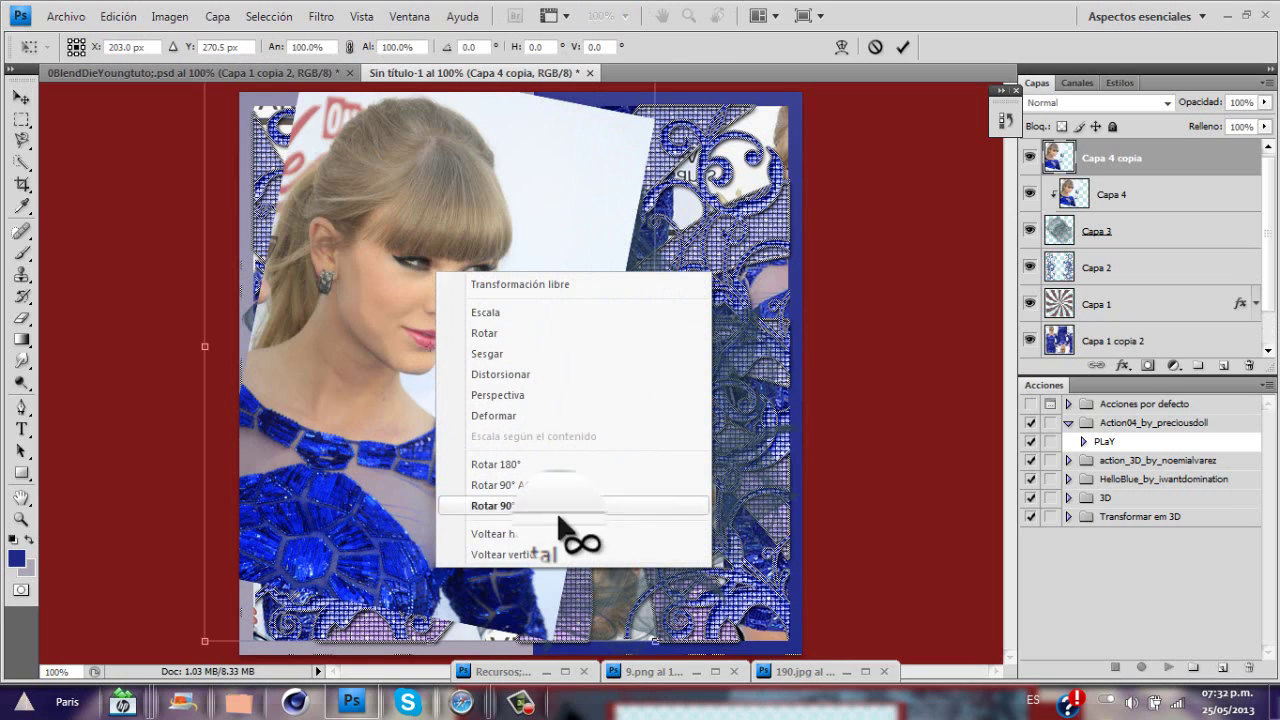
left_click(530, 535)
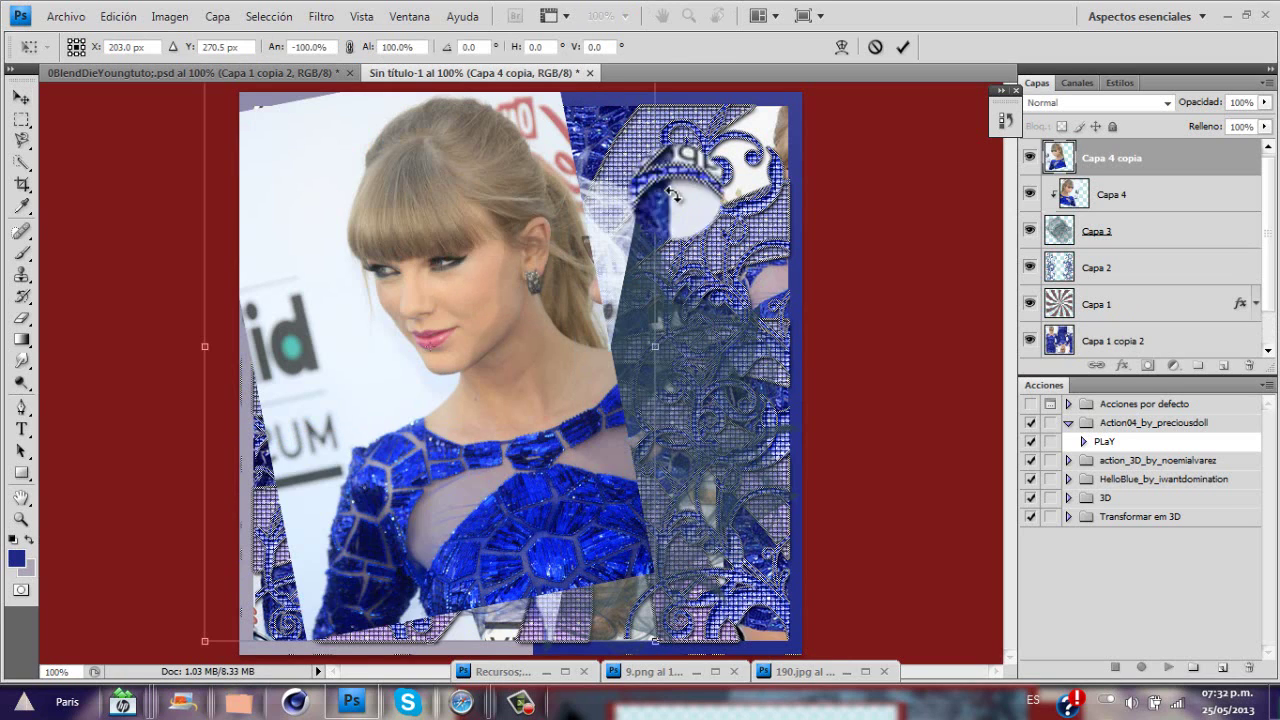
left_click_drag(718, 253, 706, 374)
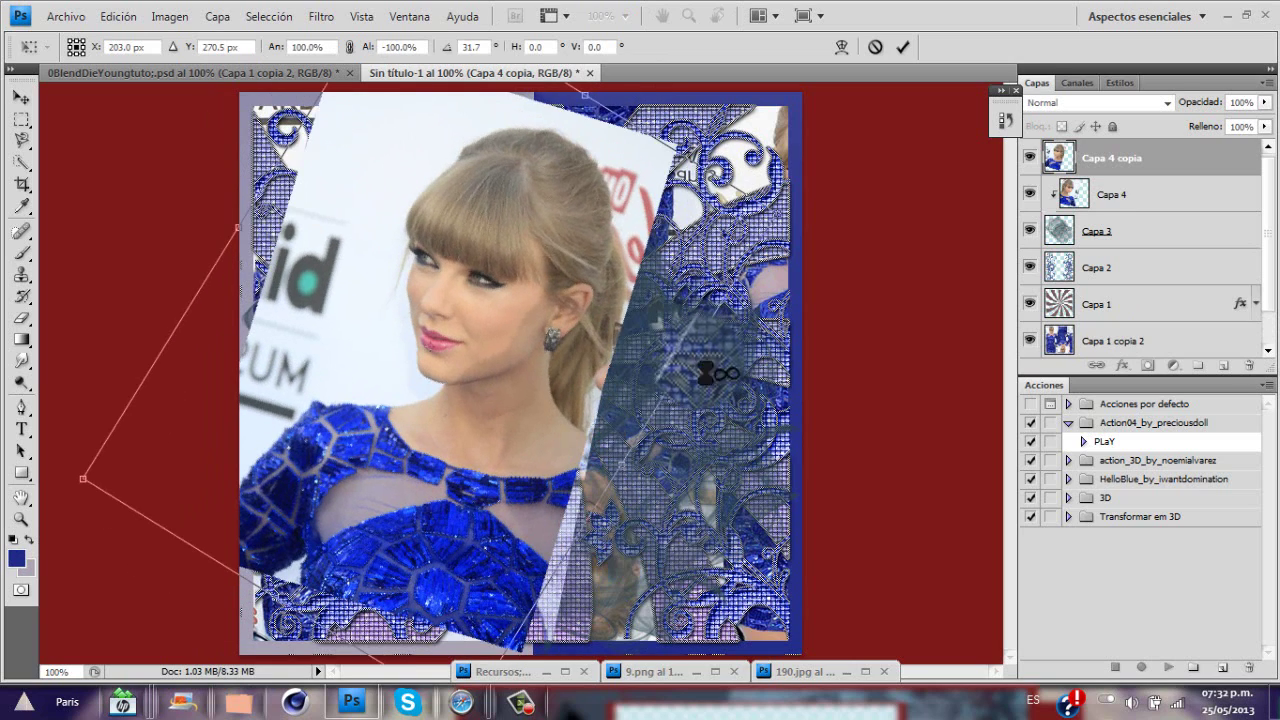
left_click_drag(502, 231, 713, 368)
key("Return")
Clip the flipped portrait copy to the brush texture layer and shift it slightly up and left
right_click(1145, 150)
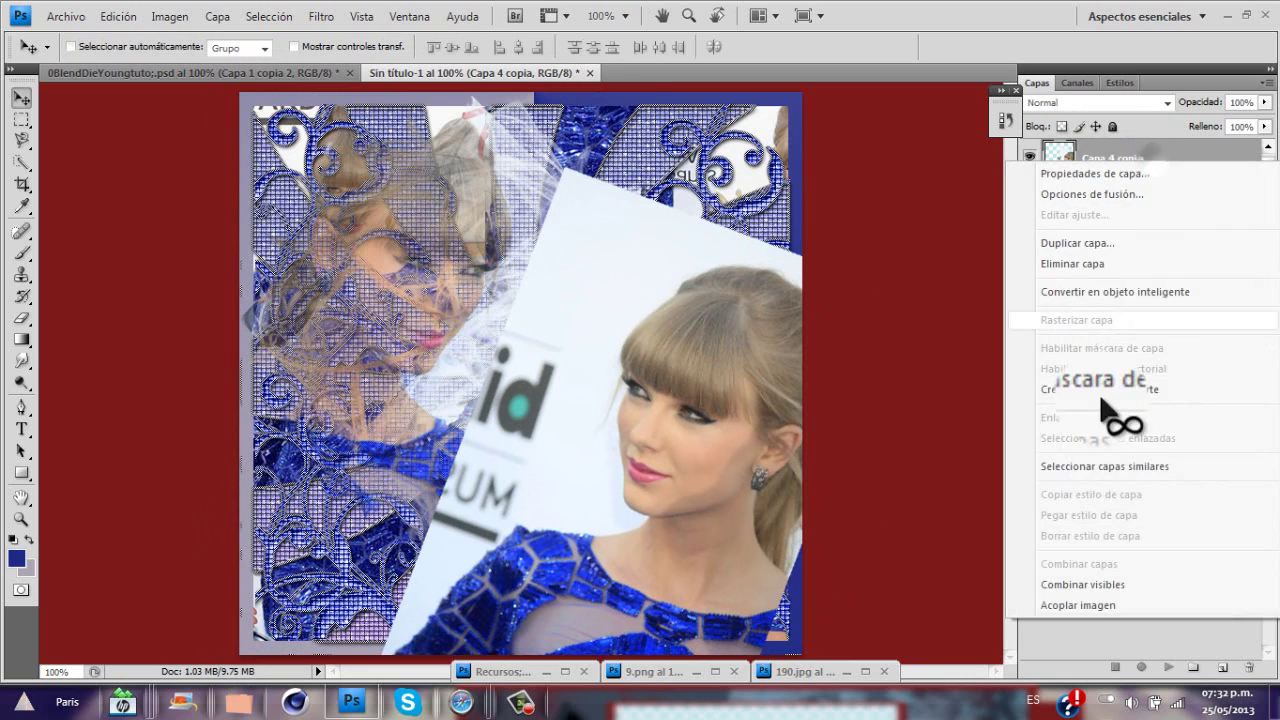
left_click(1030, 388)
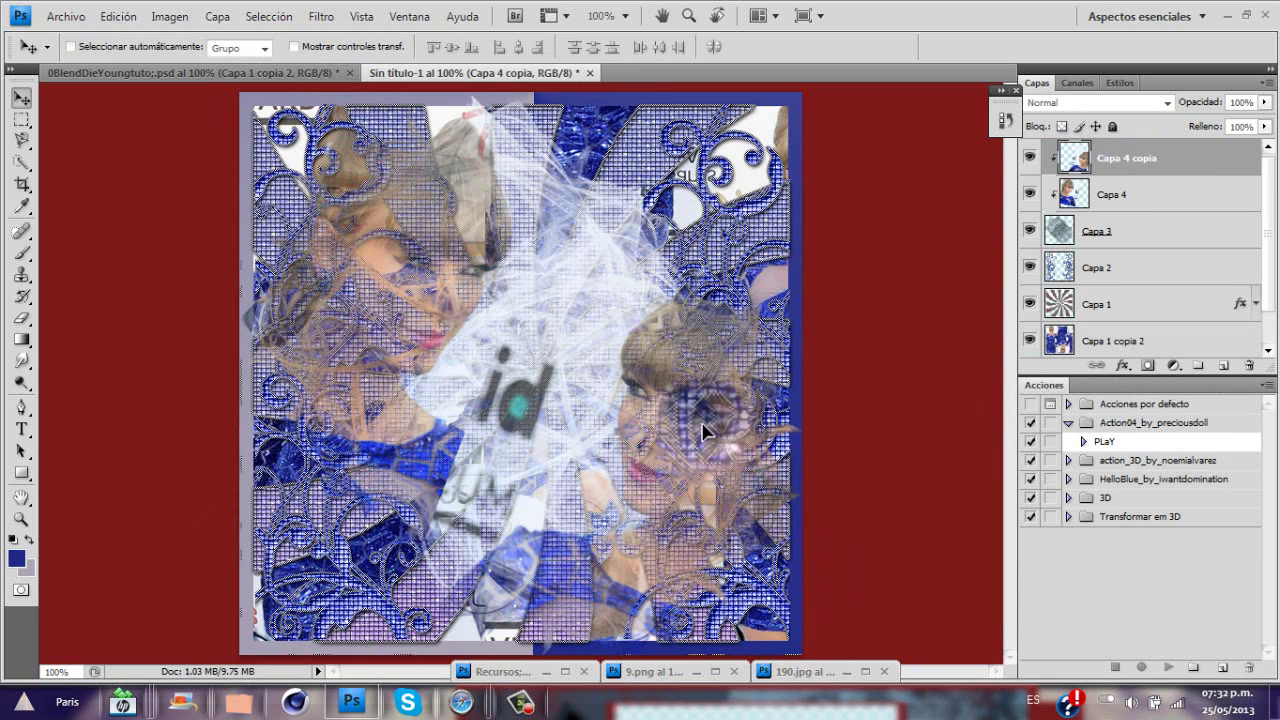
left_click_drag(703, 432, 690, 420)
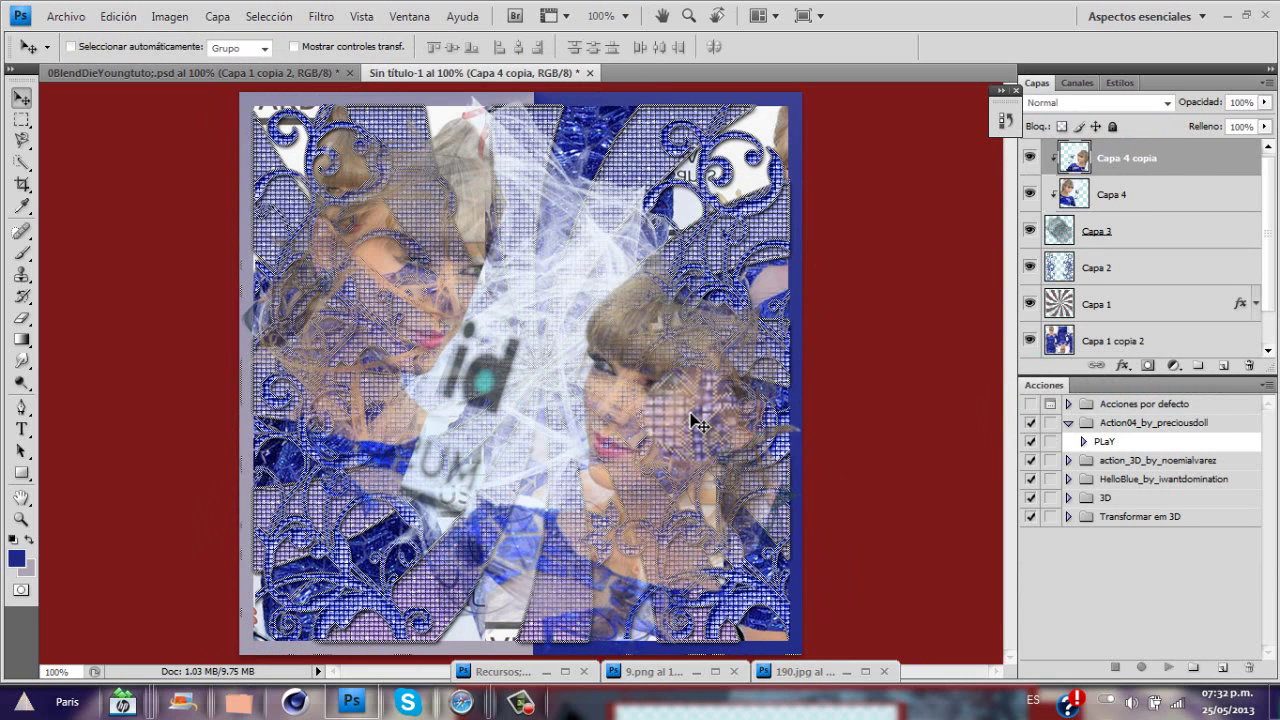
Desaturate the flipped portrait copy and erase its background lettering and edges around the left portrait with a 65 px eraser
left_click(25, 318)
mouse_move(480, 244)
left_mouse_down()
mouse_move(415, 460)
mouse_move(518, 308)
mouse_move(484, 356)
left_mouse_up()
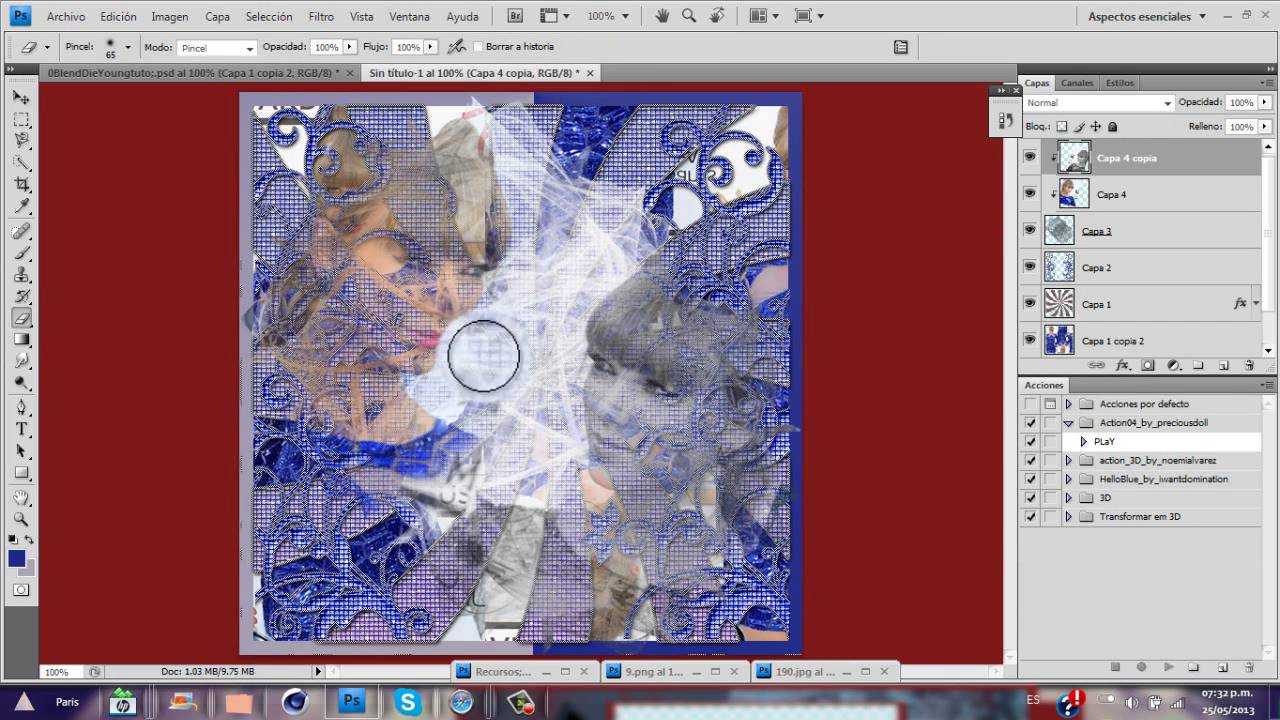
mouse_move(395, 498)
left_mouse_down()
mouse_move(454, 452)
mouse_move(404, 514)
left_mouse_up()
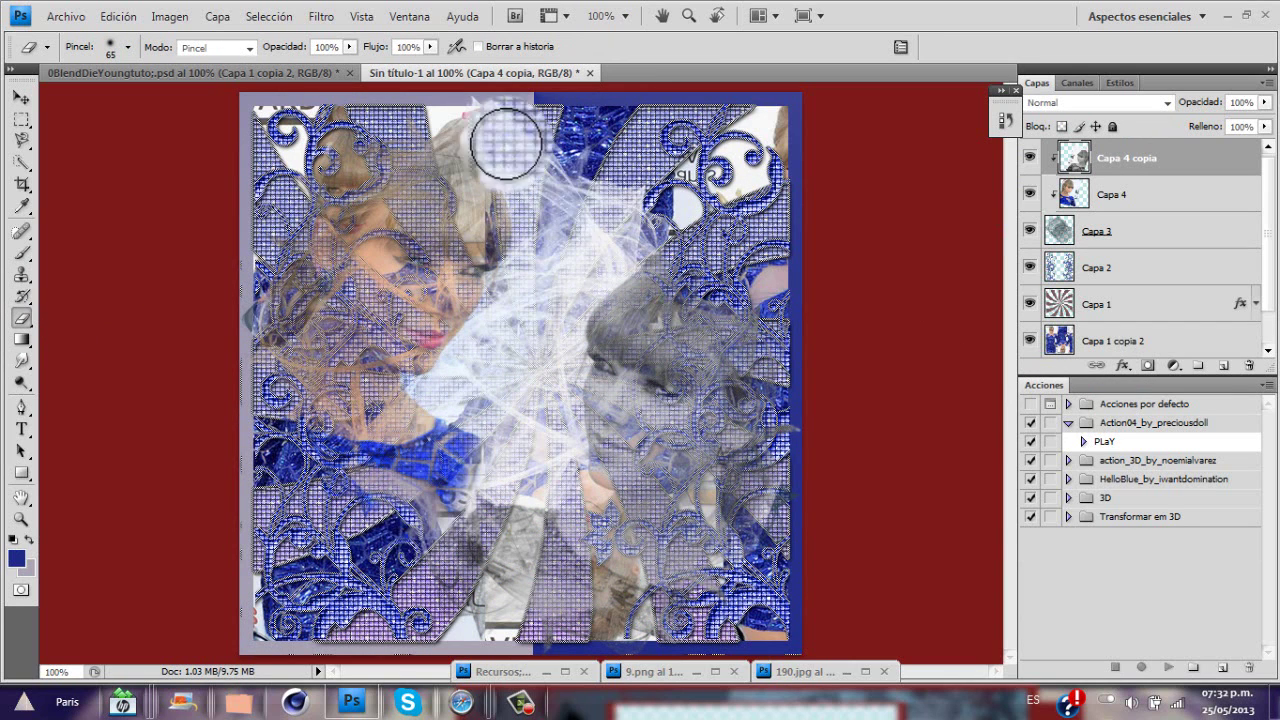
left_click_drag(506, 143, 514, 166)
Merge the two clipped portrait layers with the brush texture layer, Capa 3, into a single layer
key("v")
left_click(1165, 190, "shift")
left_click(1158, 173)
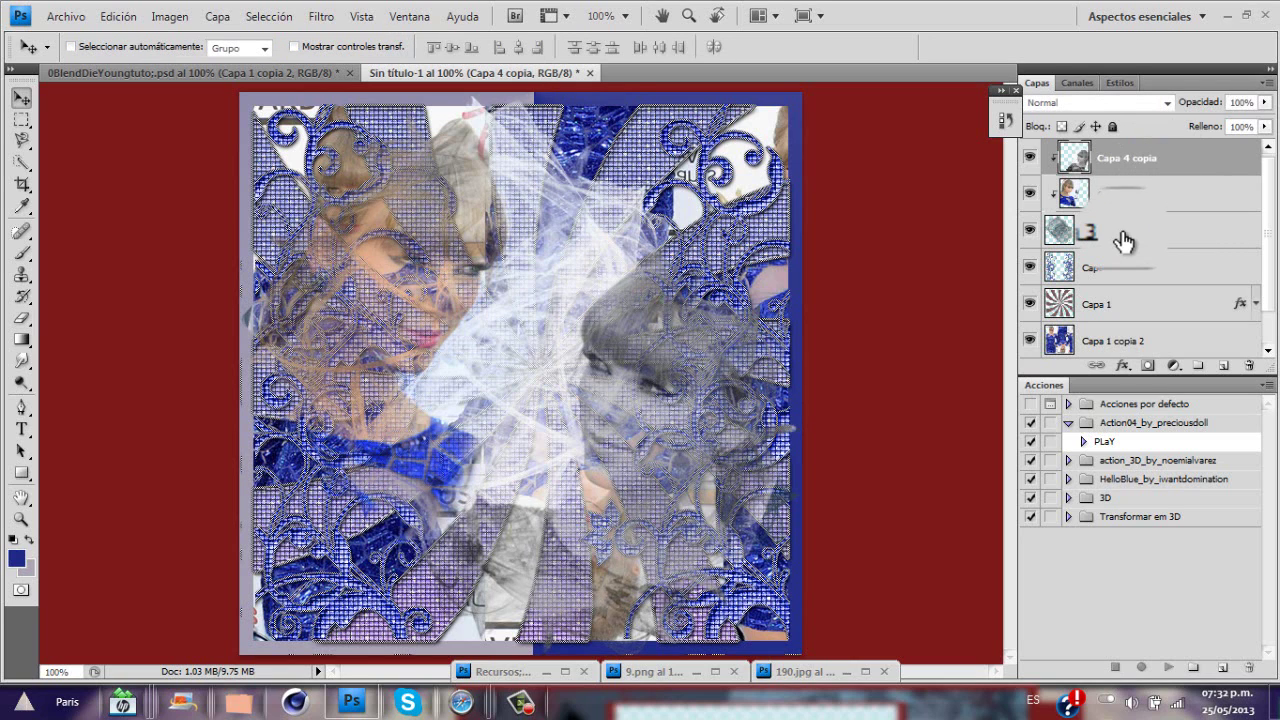
left_click(1122, 236, "shift")
key("ctrl+e")
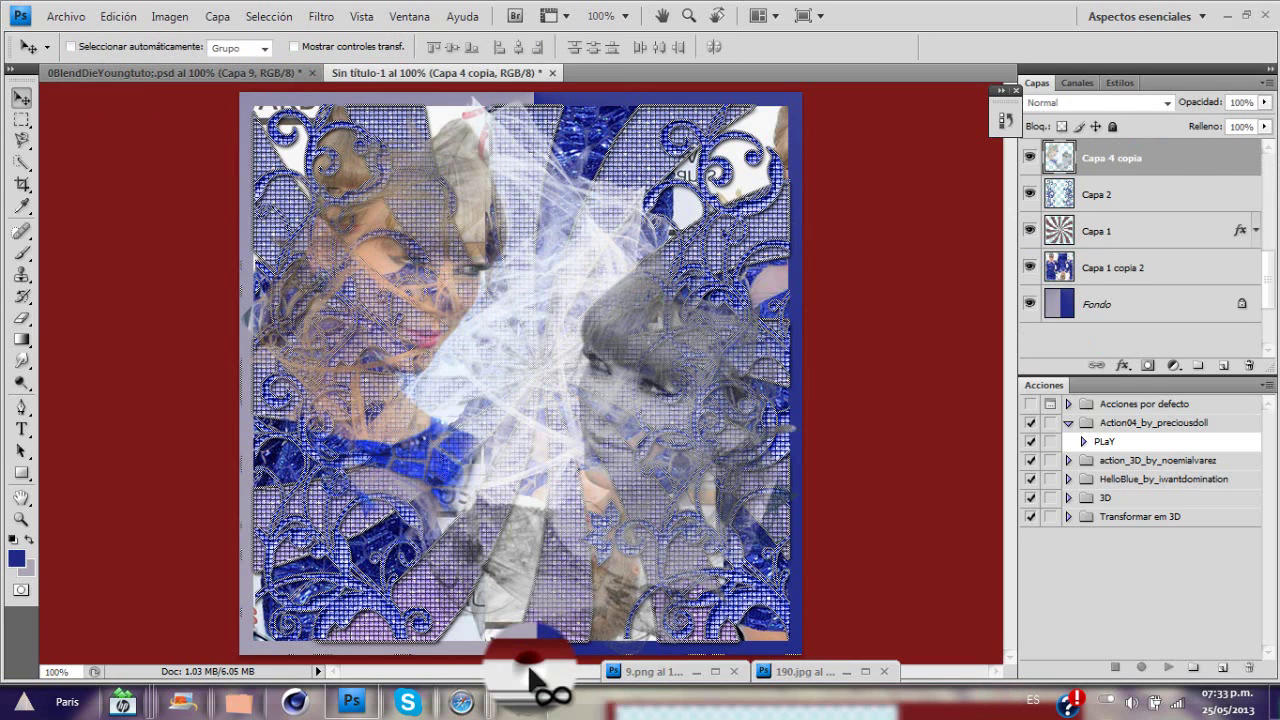
Copy the Luz suave line texture from the Recursos document, center it over the canvas at X 300 px, and run Hue/Saturation on it
left_click_drag(535, 685, 372, 310)
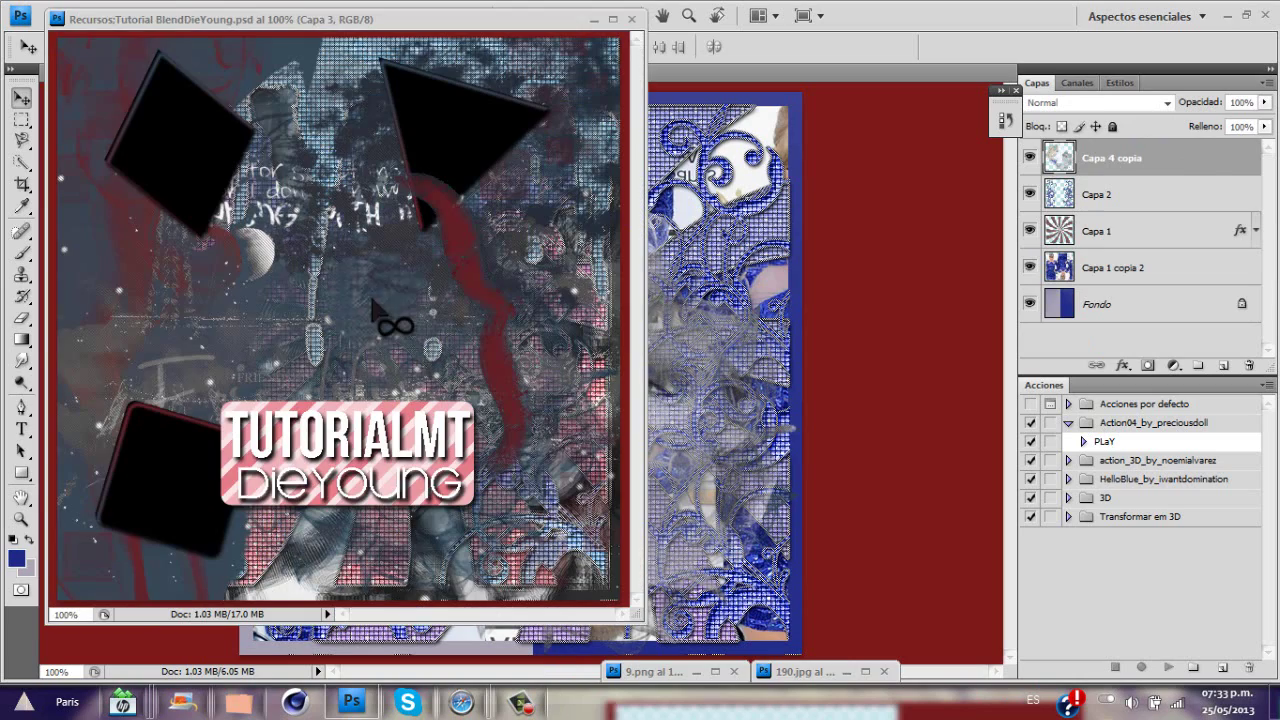
left_click_drag(1178, 311, 724, 298)
left_click(597, 18)
key("ctrl+t")
left_click_drag(384, 308, 427, 242)
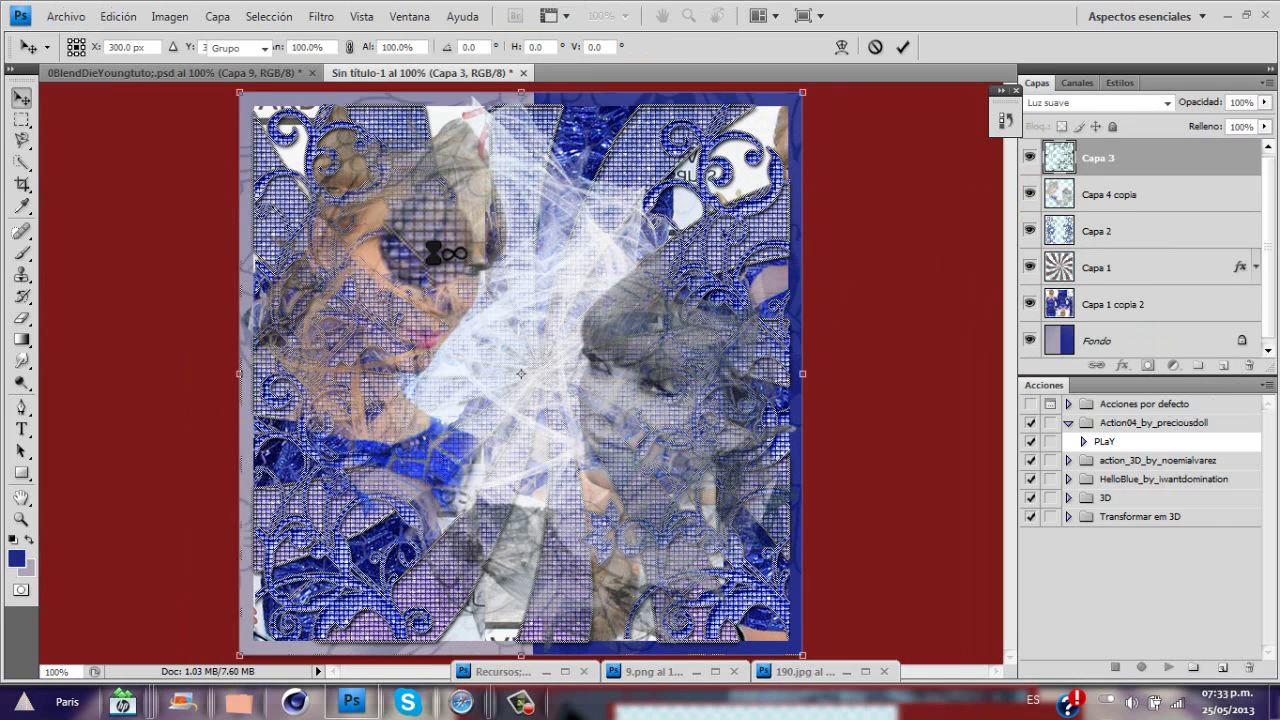
key("Return")
key("ctrl+u")
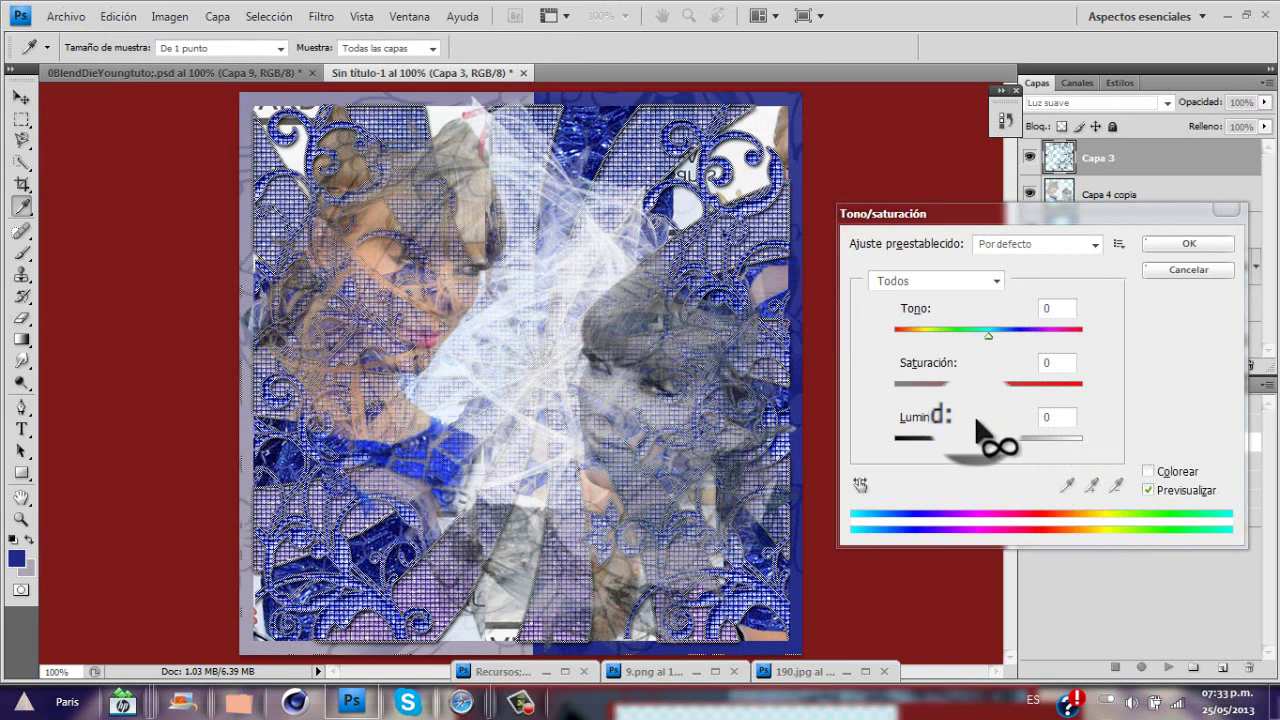
key("Return")
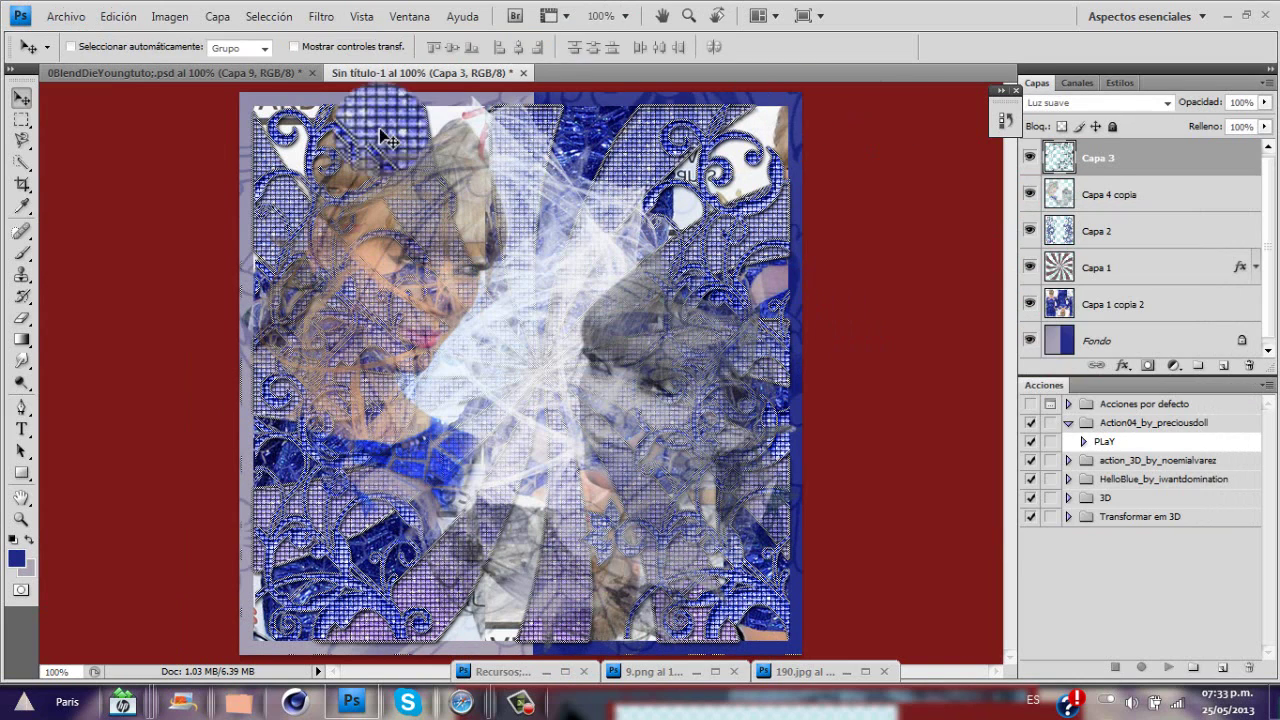
Hide Capa 3, Capa 4 copia, Capa 2 and Capa 1, keeping the photo row layer, Capa 1 copia 2, and Fondo visible
left_click_drag(1029, 196, 1032, 280)
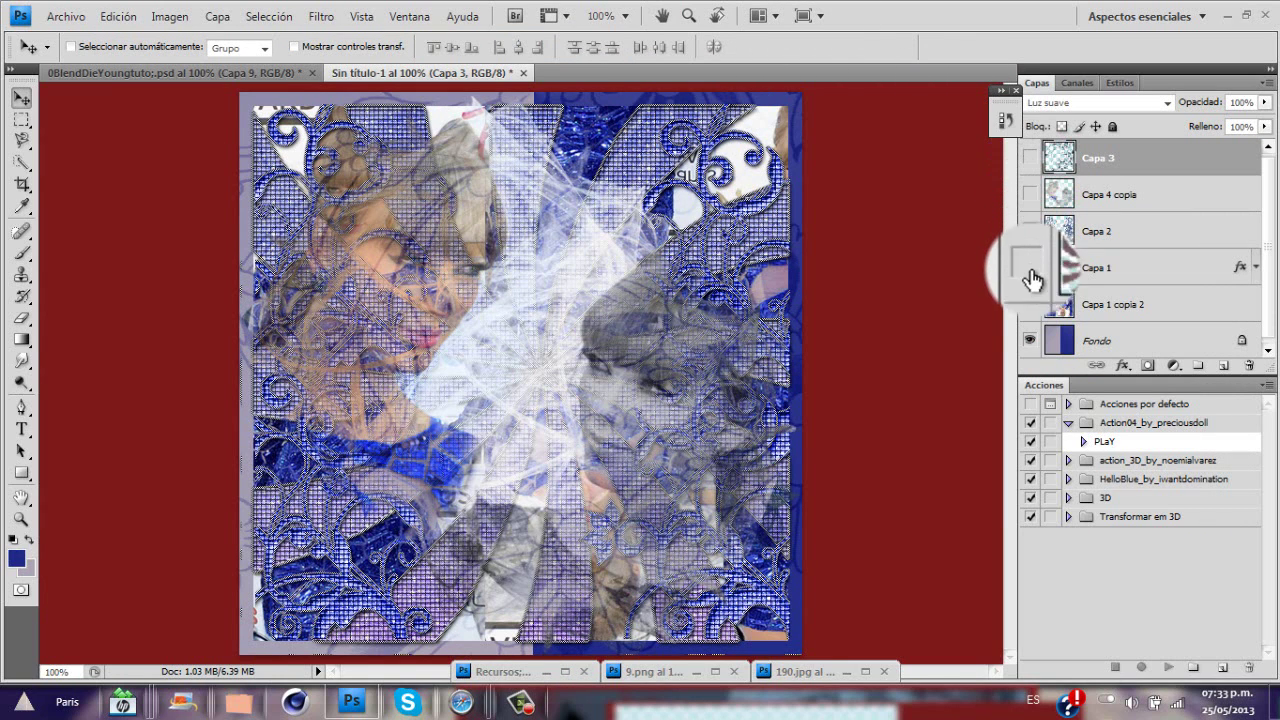
left_click(1030, 302)
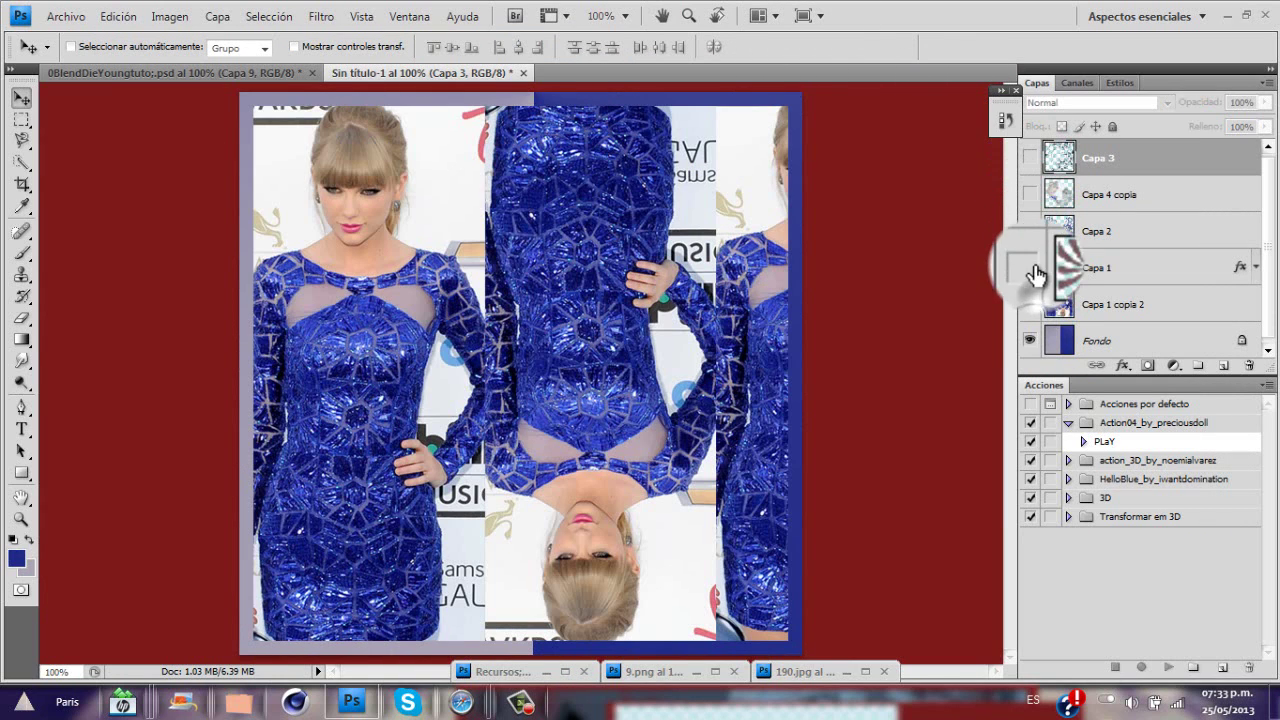
left_click_drag(1133, 268, 1080, 230)
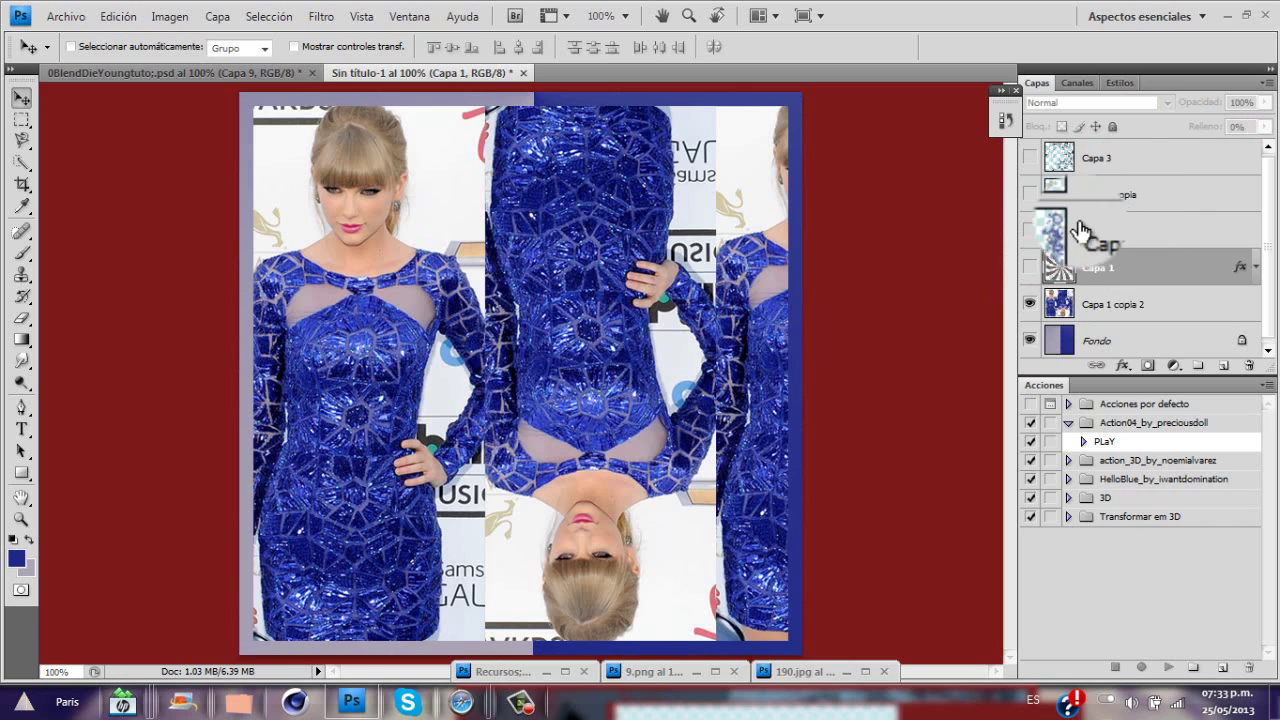
left_click(1132, 220)
left_click(1058, 197)
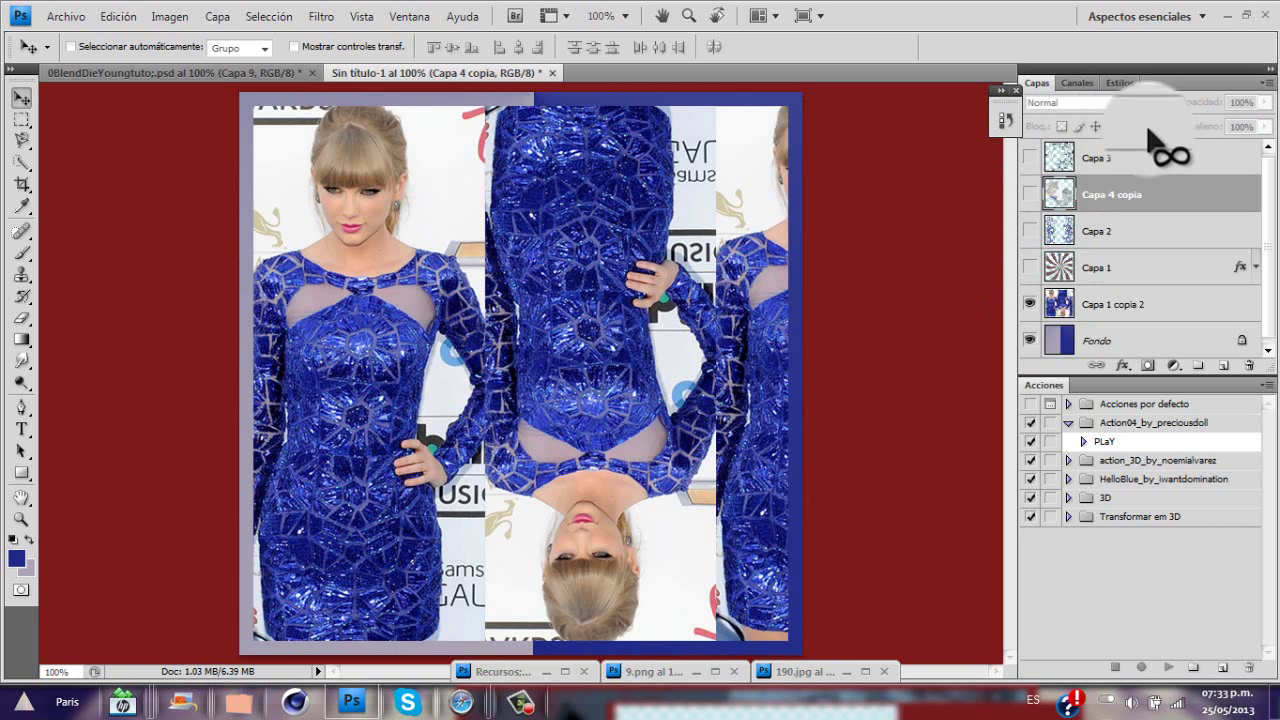
left_click(1104, 161)
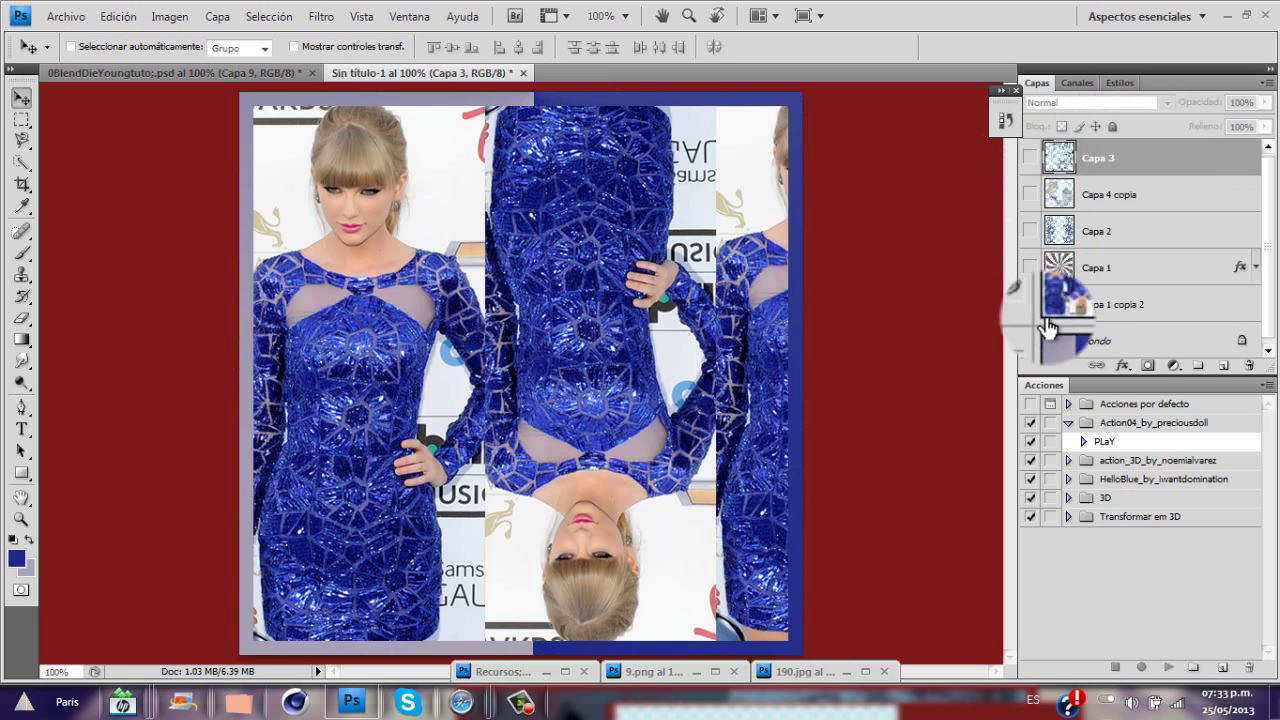
Copy a large 1:1 circular area of the photo row to a new uppermost layer and show the hidden layers again
mouse_move(1091, 311)
left_mouse_down()
mouse_move(1020, 297)
mouse_move(1071, 315)
left_mouse_up()
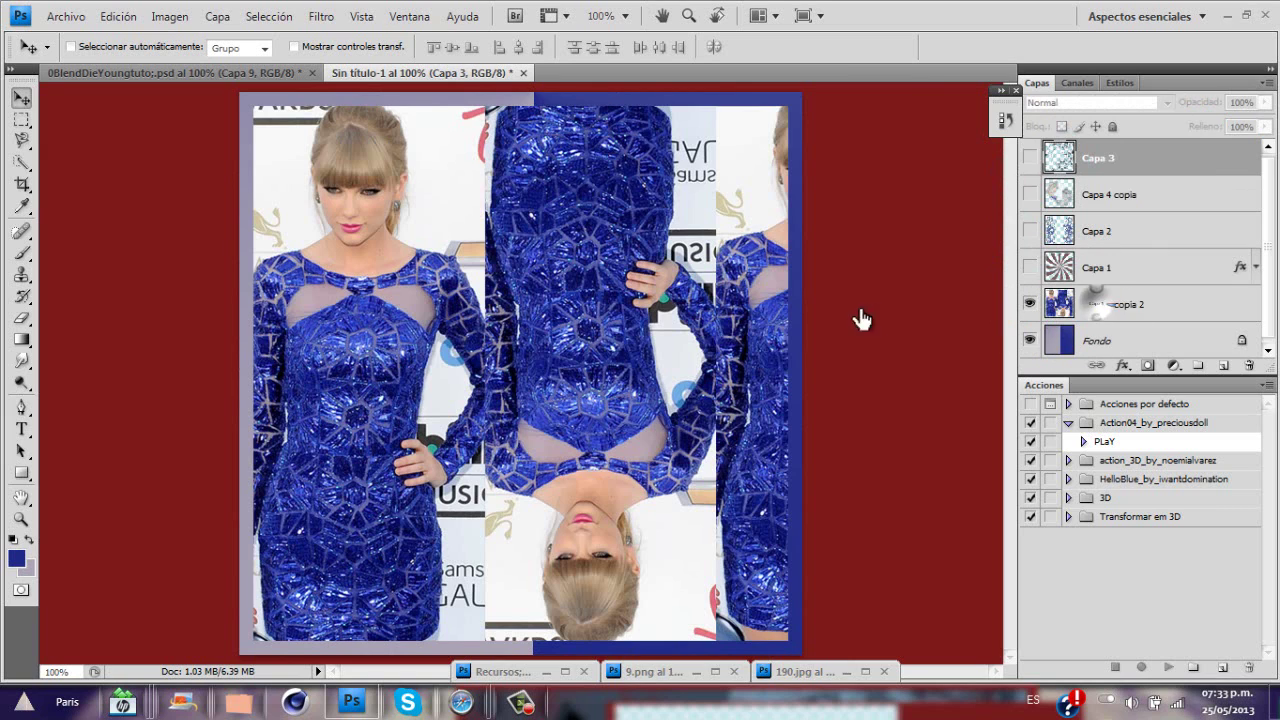
left_click_drag(862, 319, 862, 319)
left_click_drag(25, 123, 100, 136)
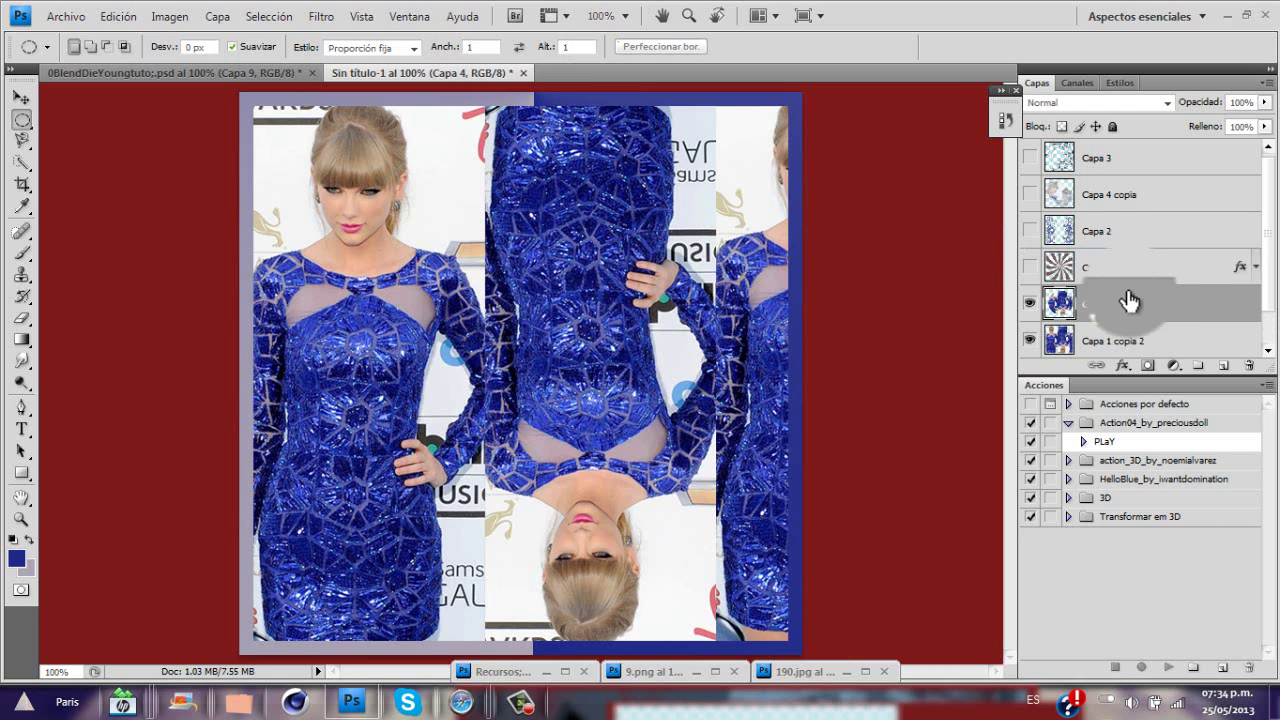
left_click_drag(1108, 308, 1140, 150)
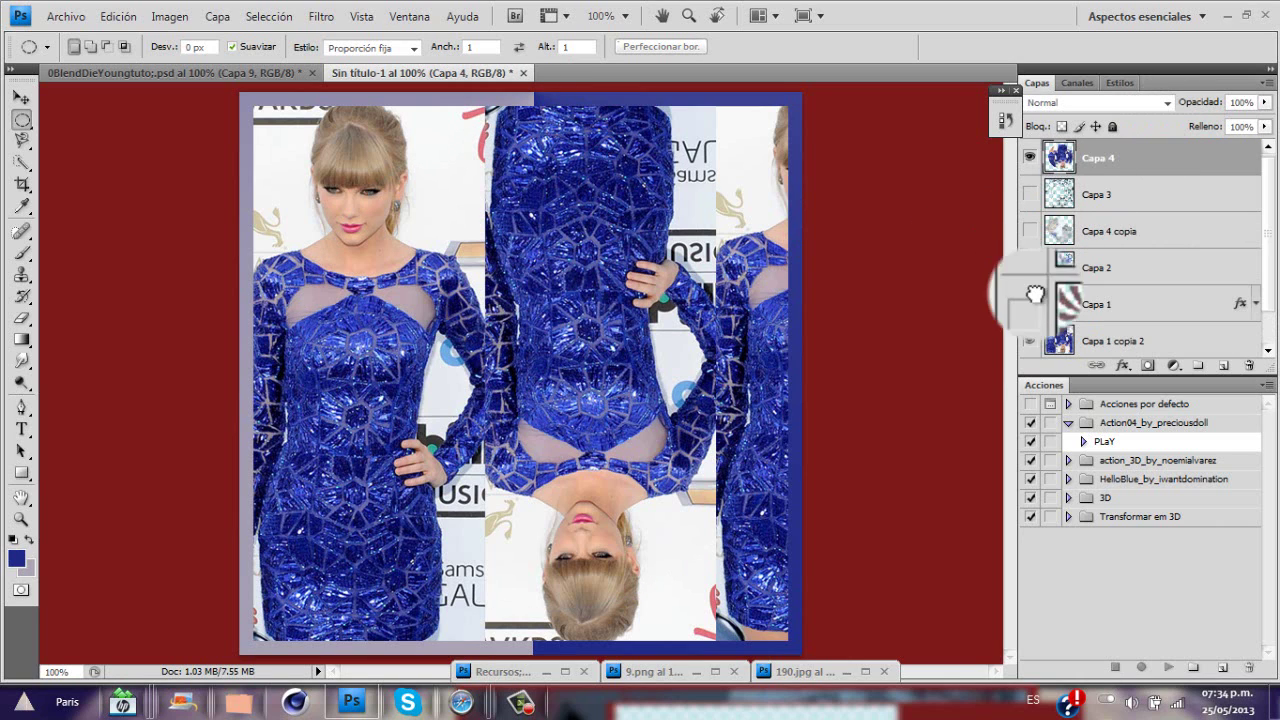
left_click_drag(1029, 302, 1030, 194)
Duplicate the gradient background layer, Fondo, and move the copy above the circular photo layer, Capa 4
left_click_drag(1269, 194, 1273, 293)
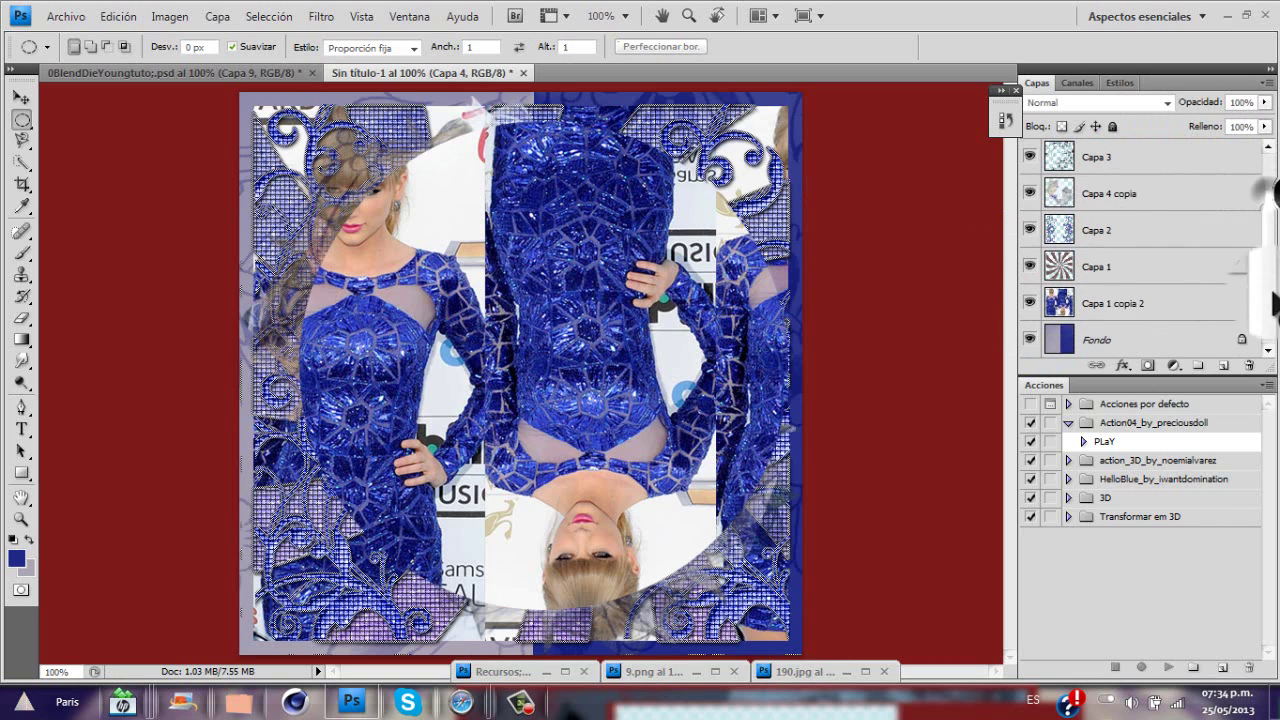
left_click(1100, 350)
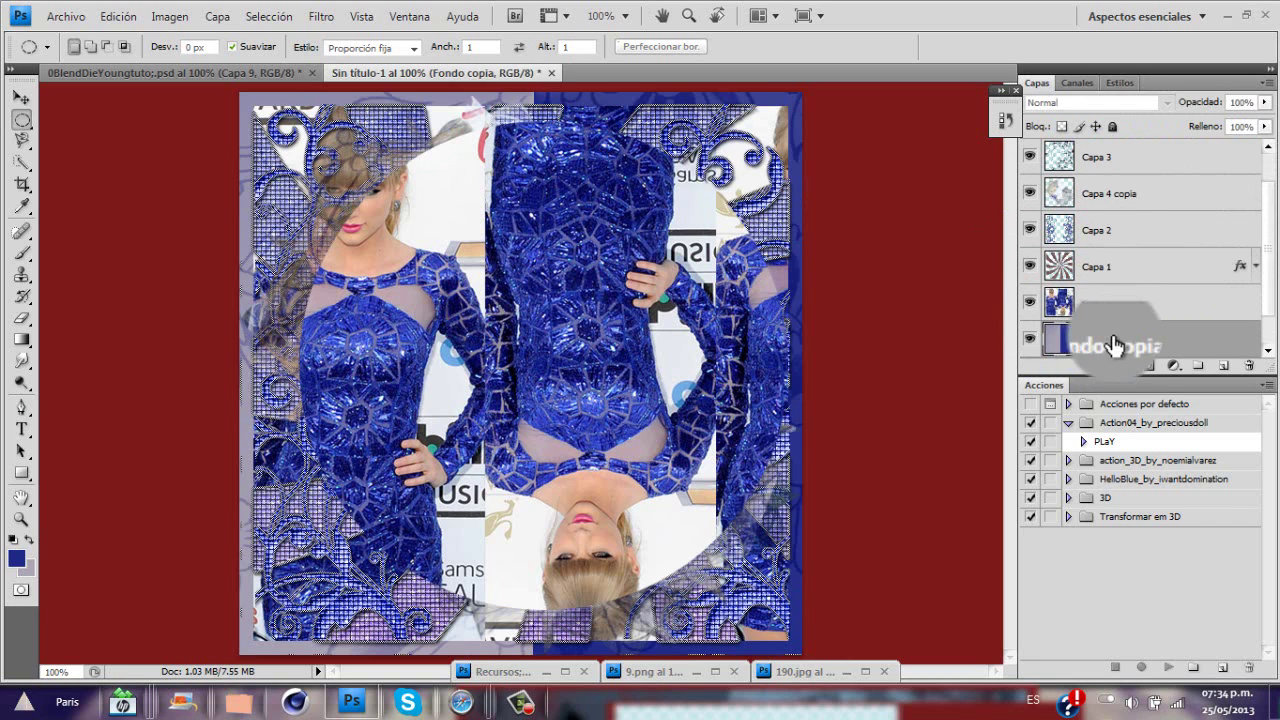
left_click_drag(1130, 291, 1168, 106)
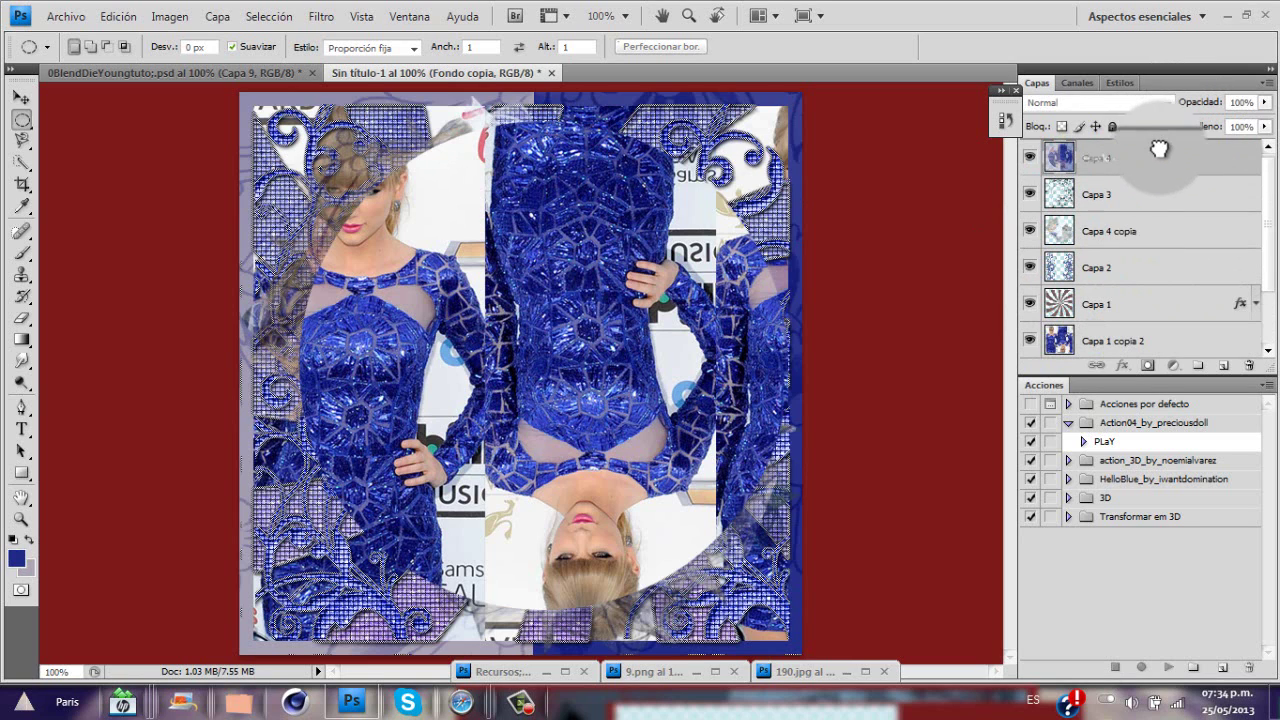
left_click_drag(1158, 149, 1157, 125)
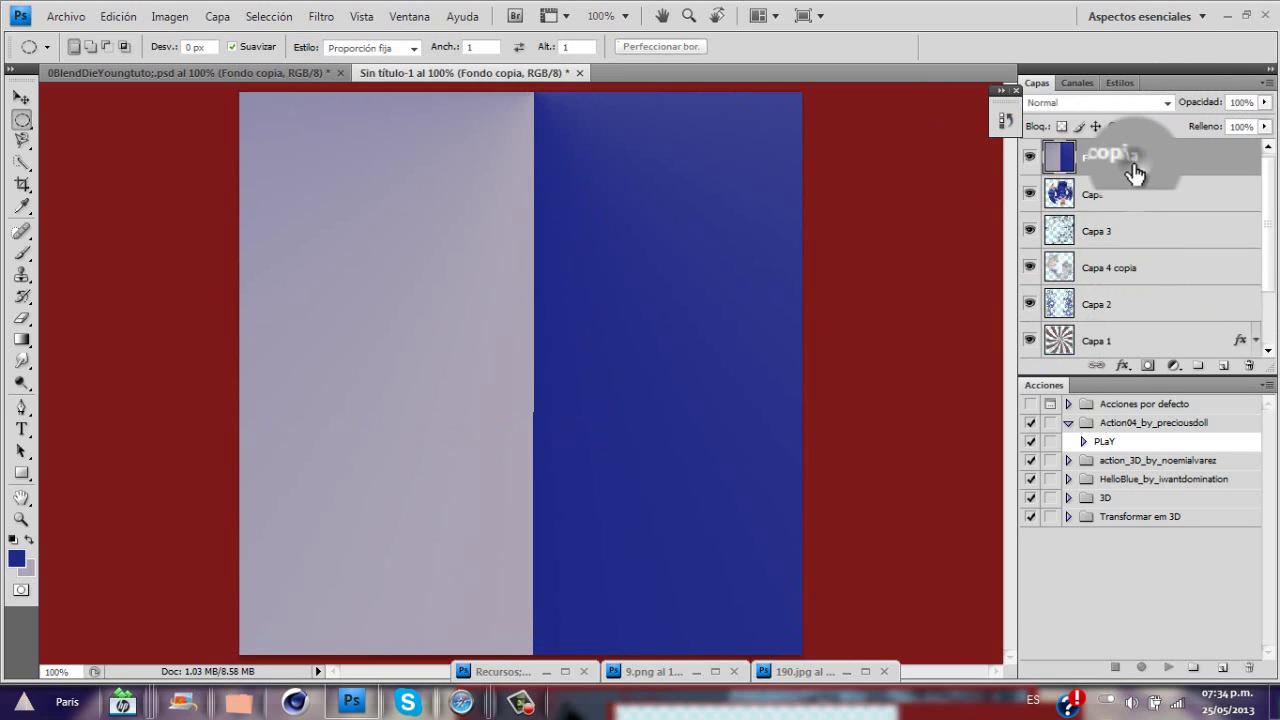
Clip the gradient copy to the circular photo layer and set its blend mode to Luz fuerte
right_click(1133, 170)
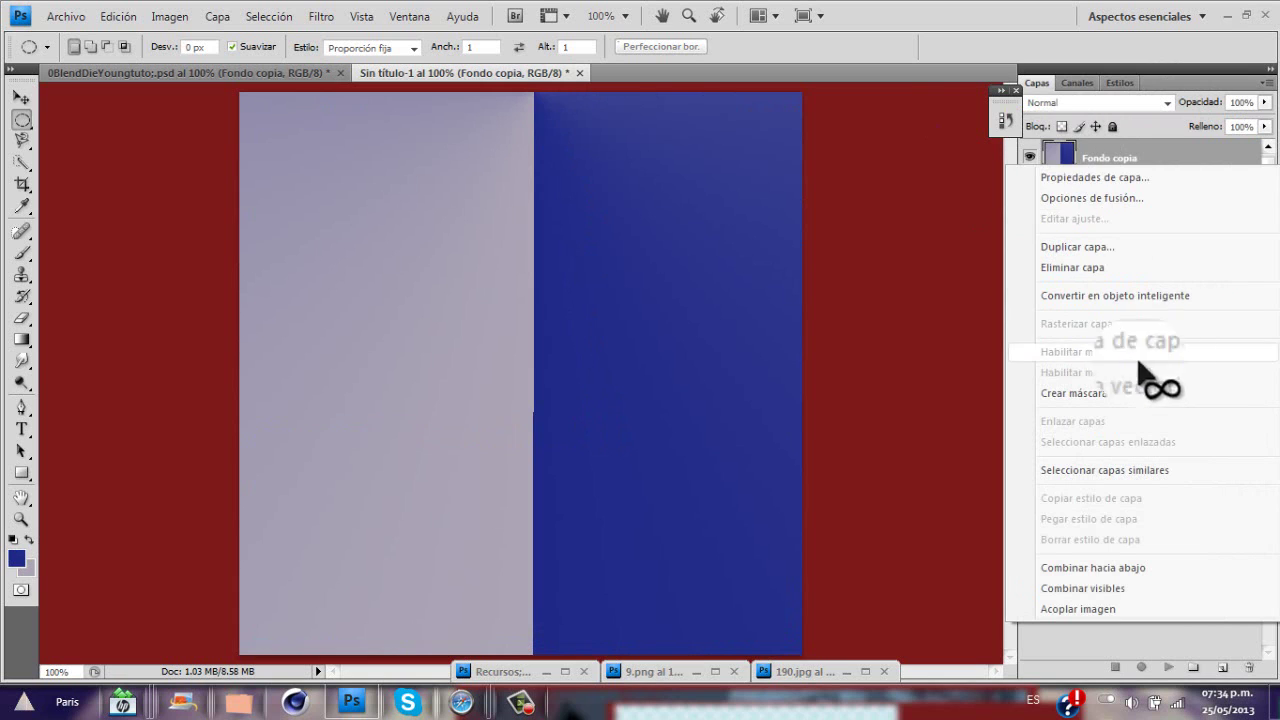
left_click(1113, 396)
left_click(1100, 103)
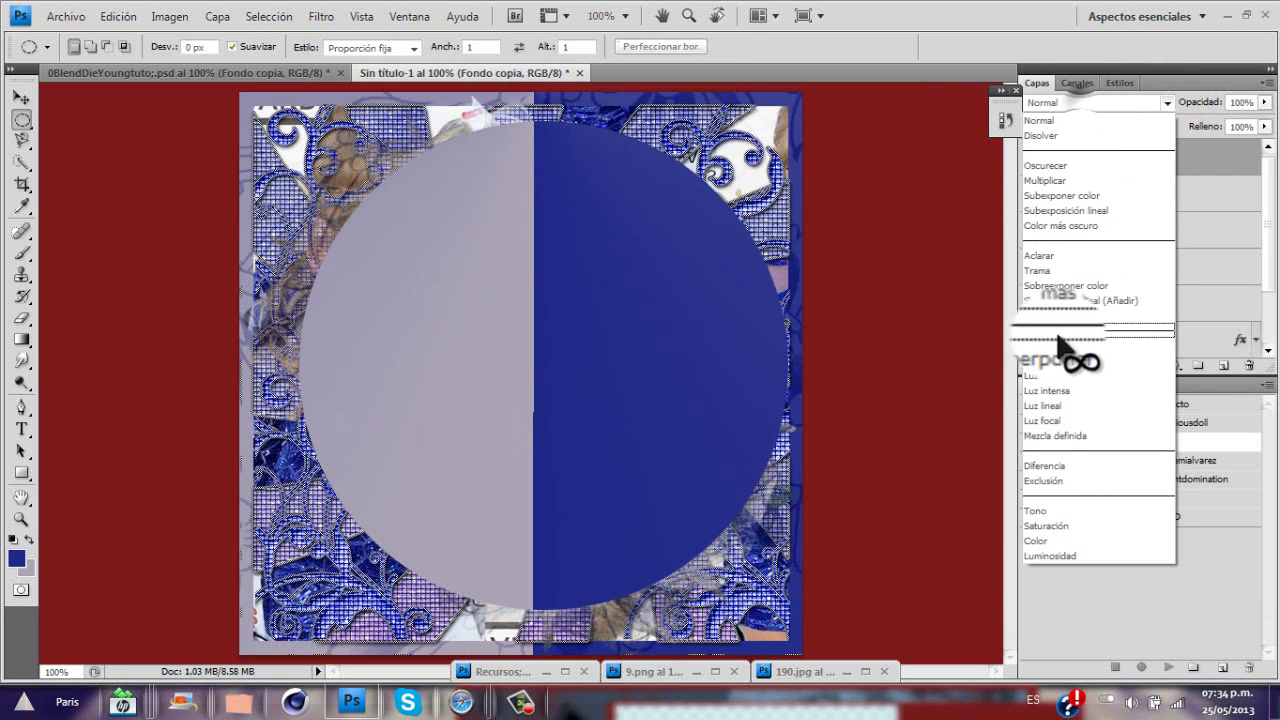
left_click(1066, 376)
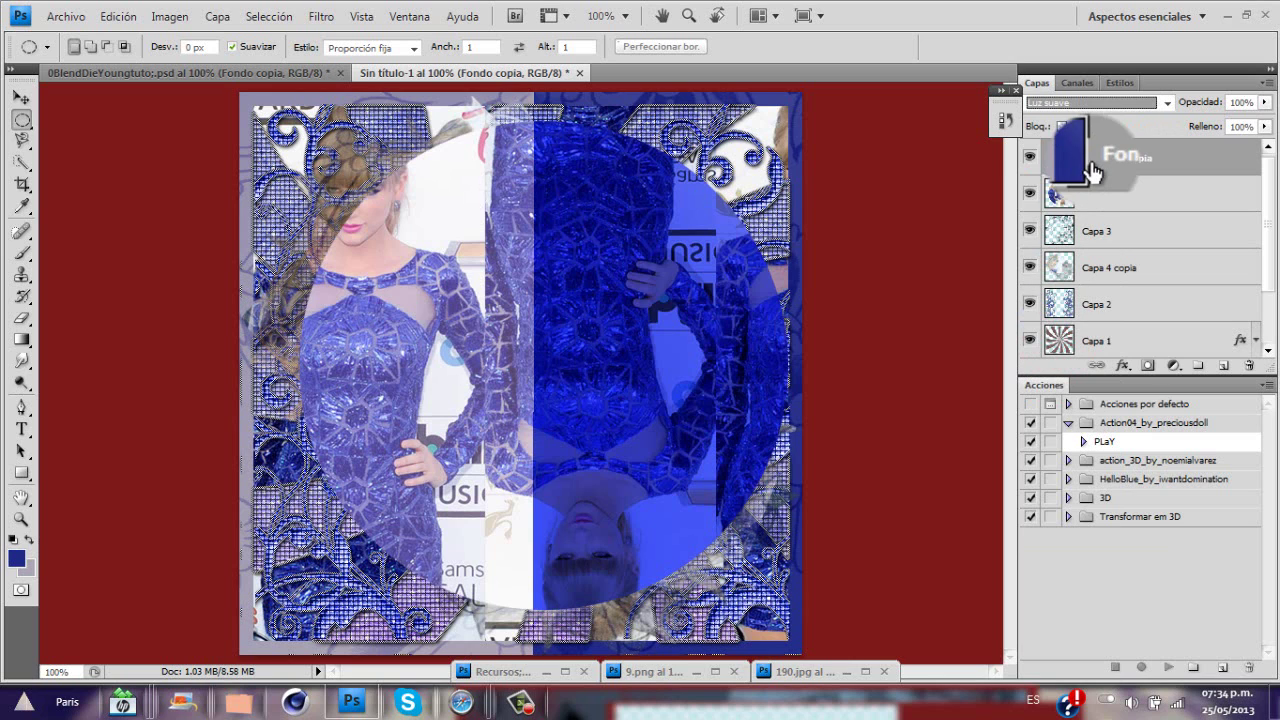
Rotate the circular photo layer counterclockwise and merge it with the clipped gradient copy
left_click(1102, 193)
key("ctrl+t")
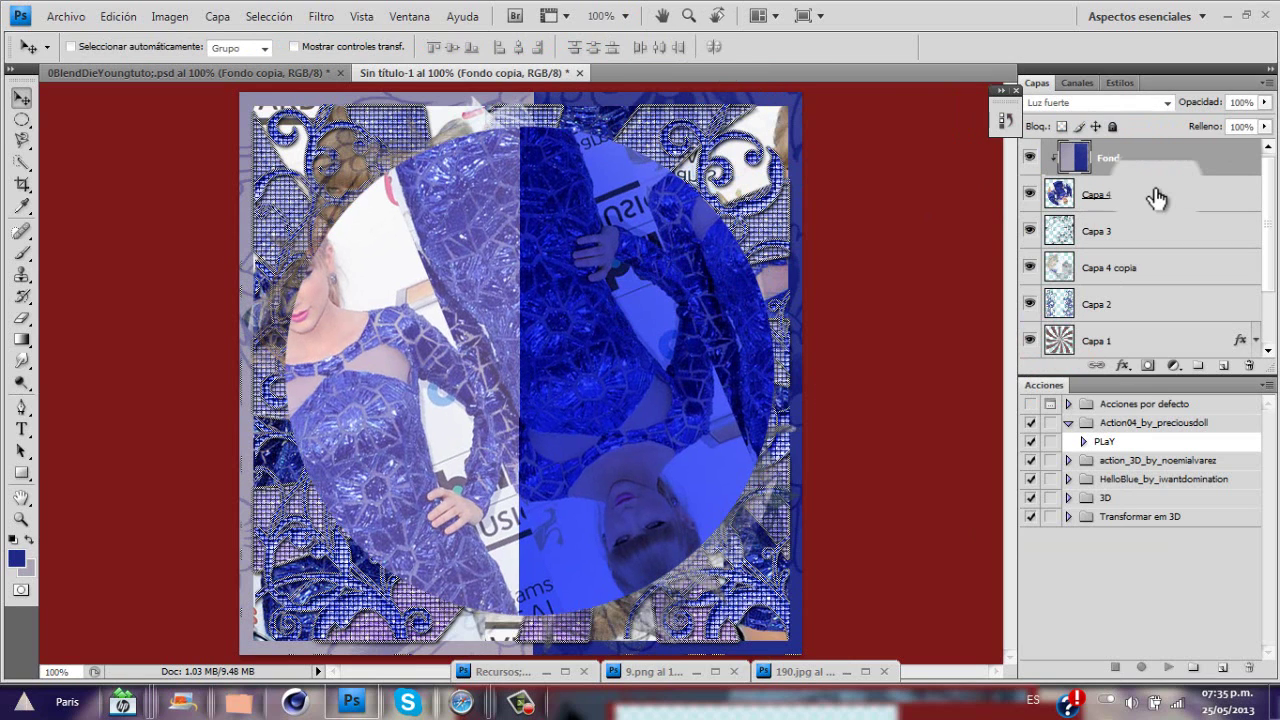
left_click_drag(1156, 198, 738, 235)
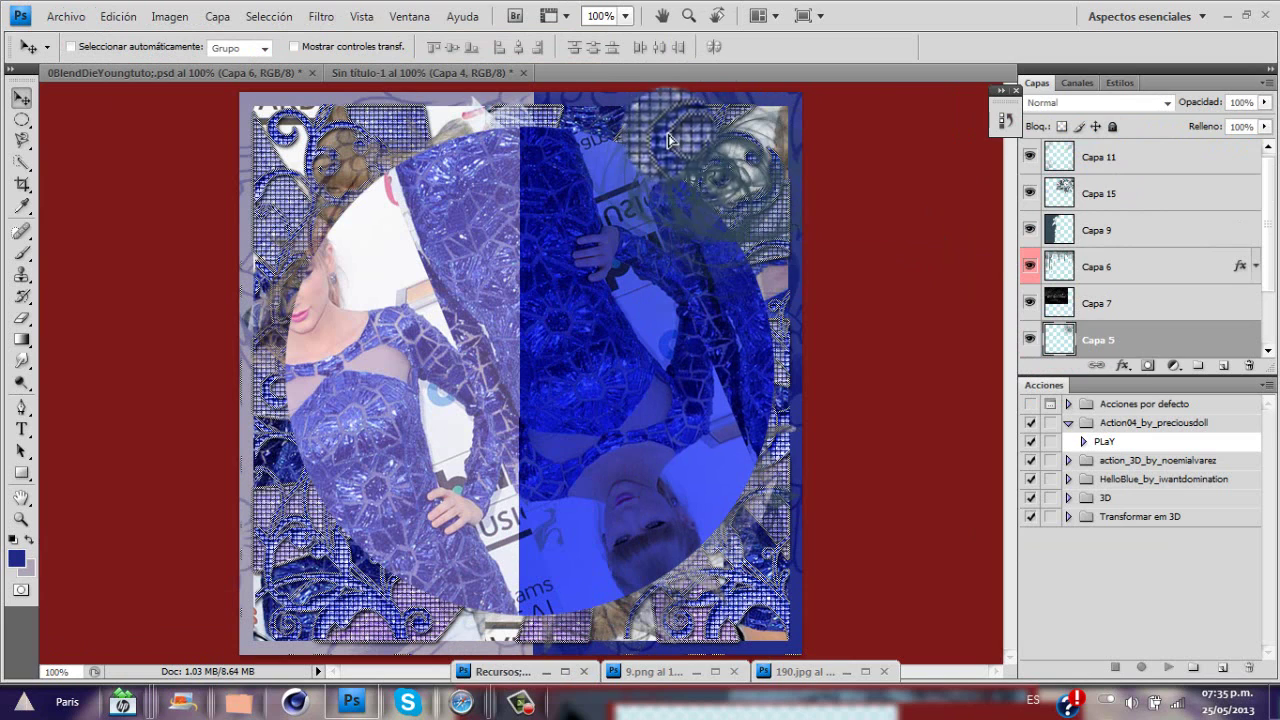
Place the scribble texture, Capa 5 of the Recursos document, over the canvas's upper right at X 392 px, Y 167.5 px
left_click_drag(668, 140, 745, 157)
key("ctrl+t")
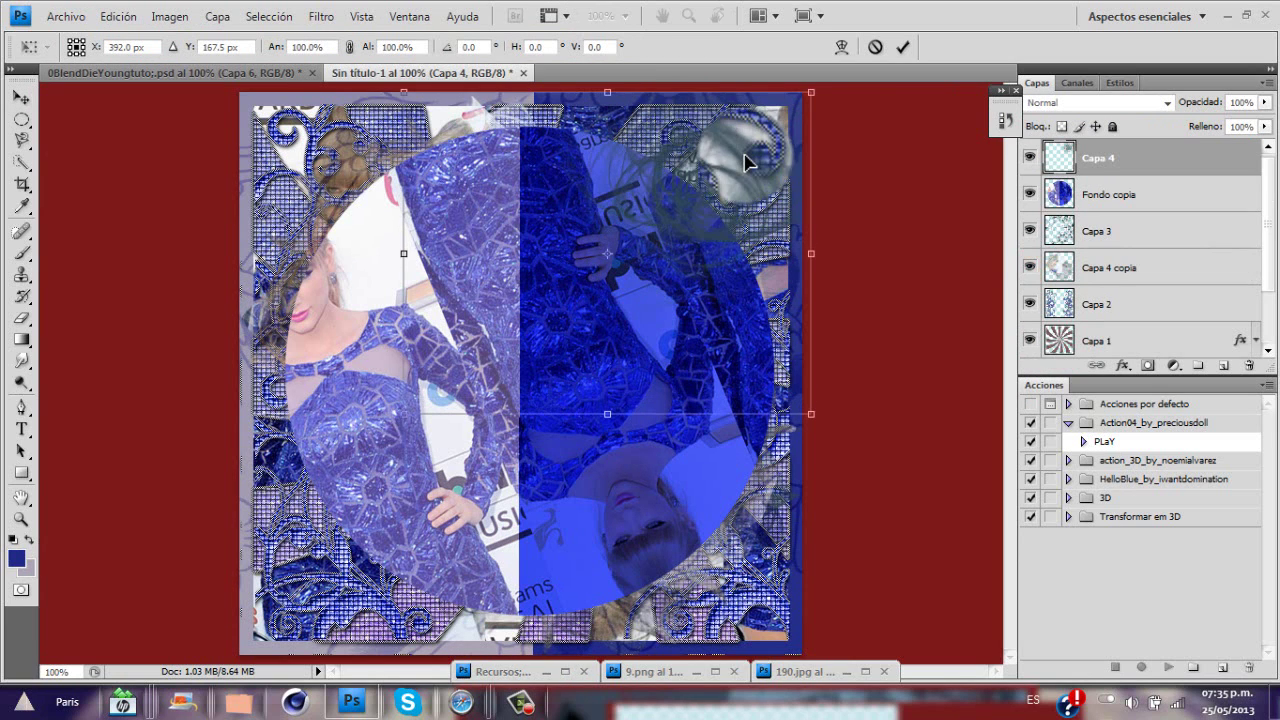
key("Return")
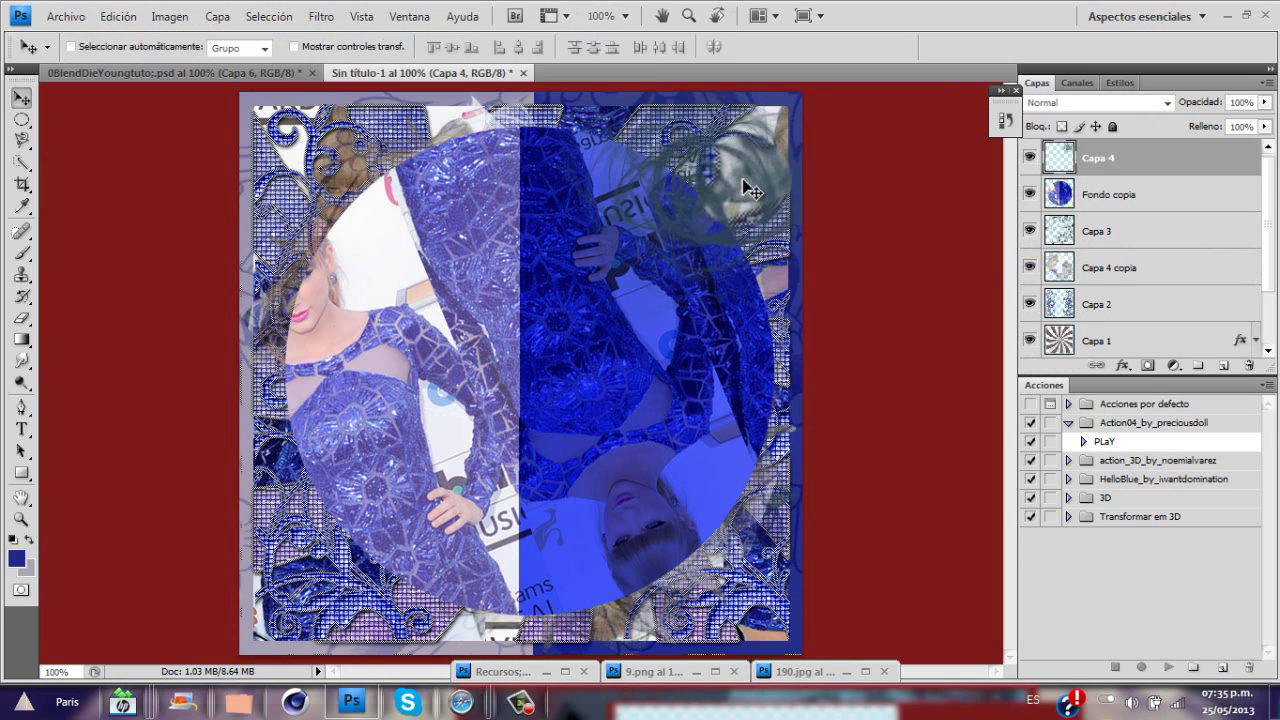
Copy photo 188.jpg into the blend document above the scribble layer, Capa 4
double_click(817, 670)
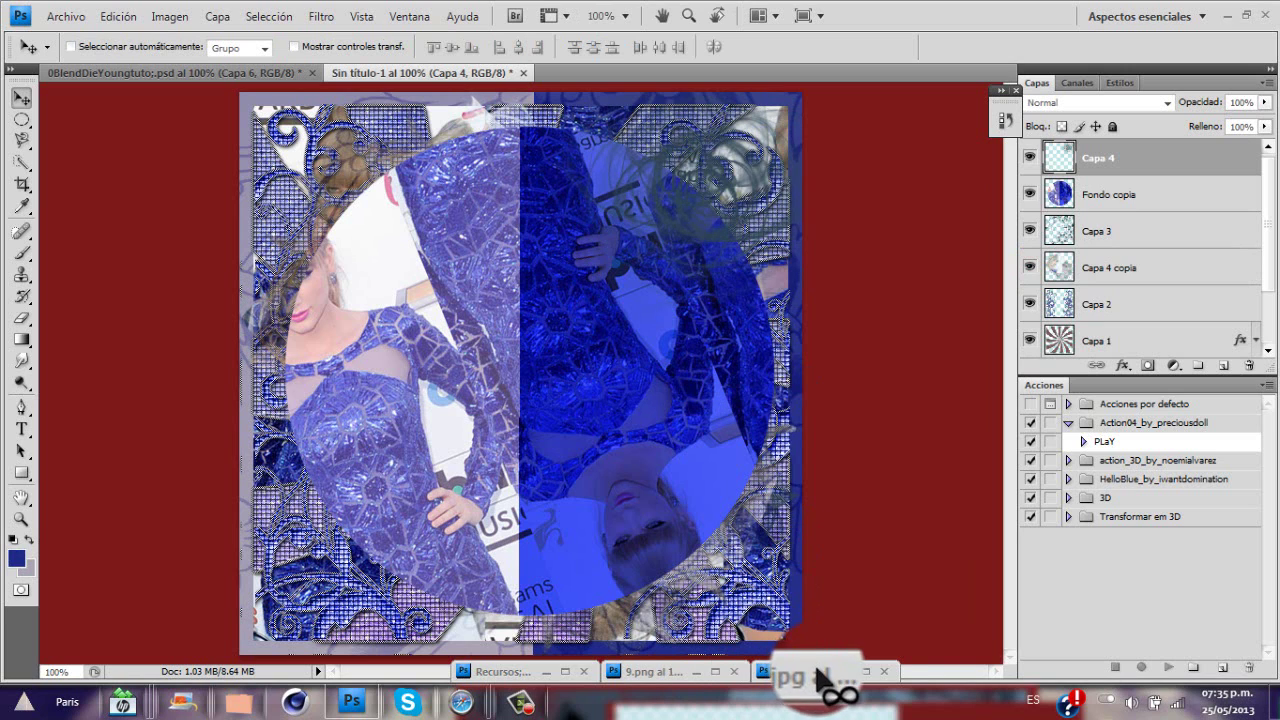
left_click_drag(888, 280, 928, 200)
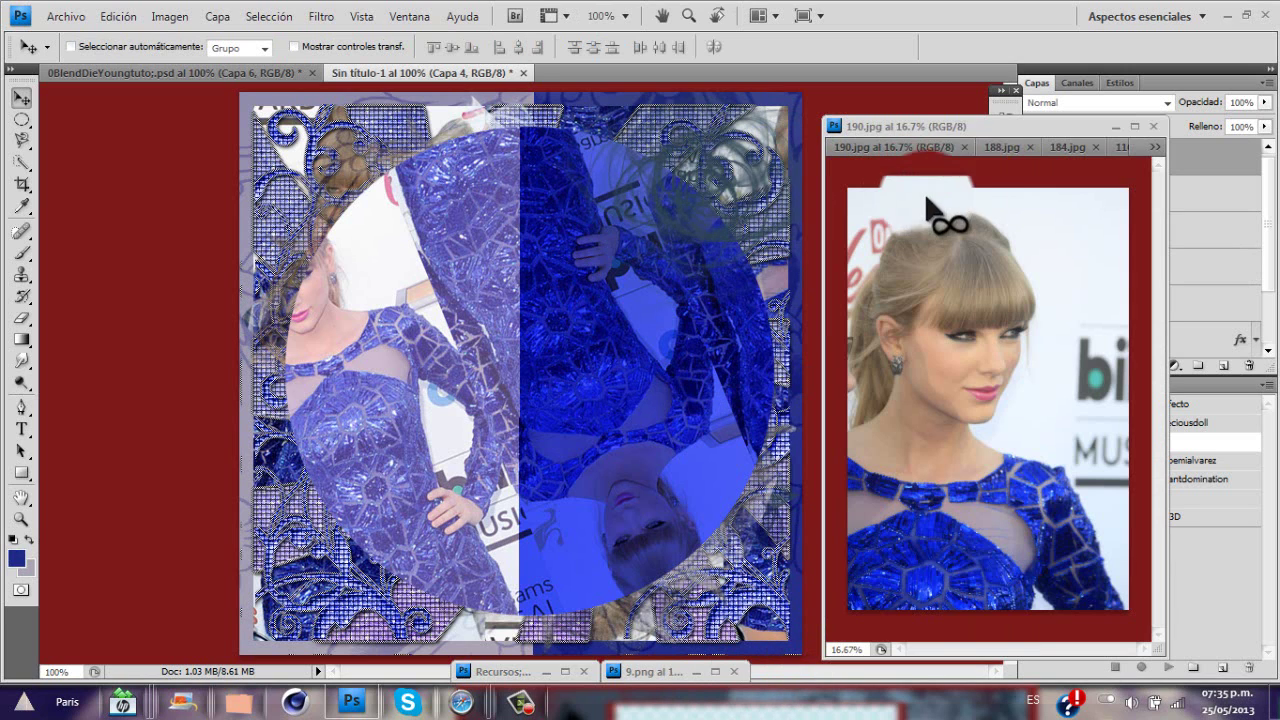
left_click(990, 149)
left_click_drag(988, 292, 734, 162)
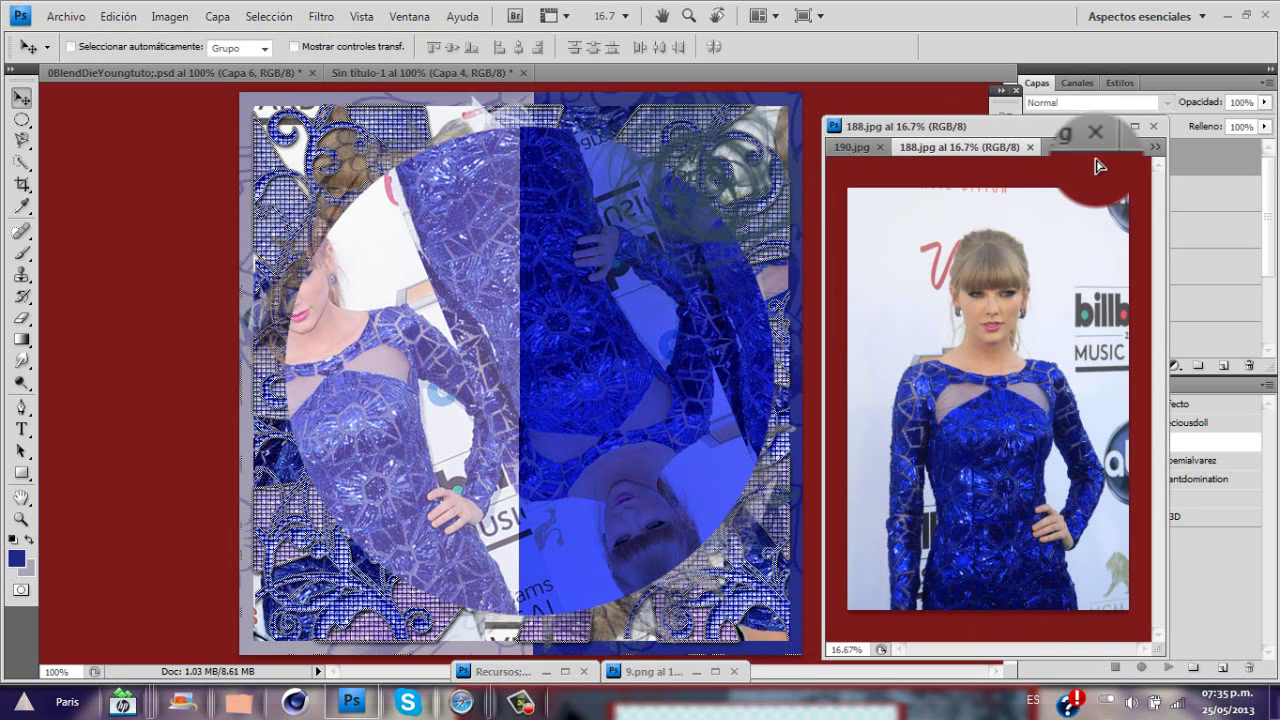
left_click(1117, 126)
Scale the pasted photo, Capa 5, down proportionally and position it so the face covers the upper-right scribble
key("ctrl+t")
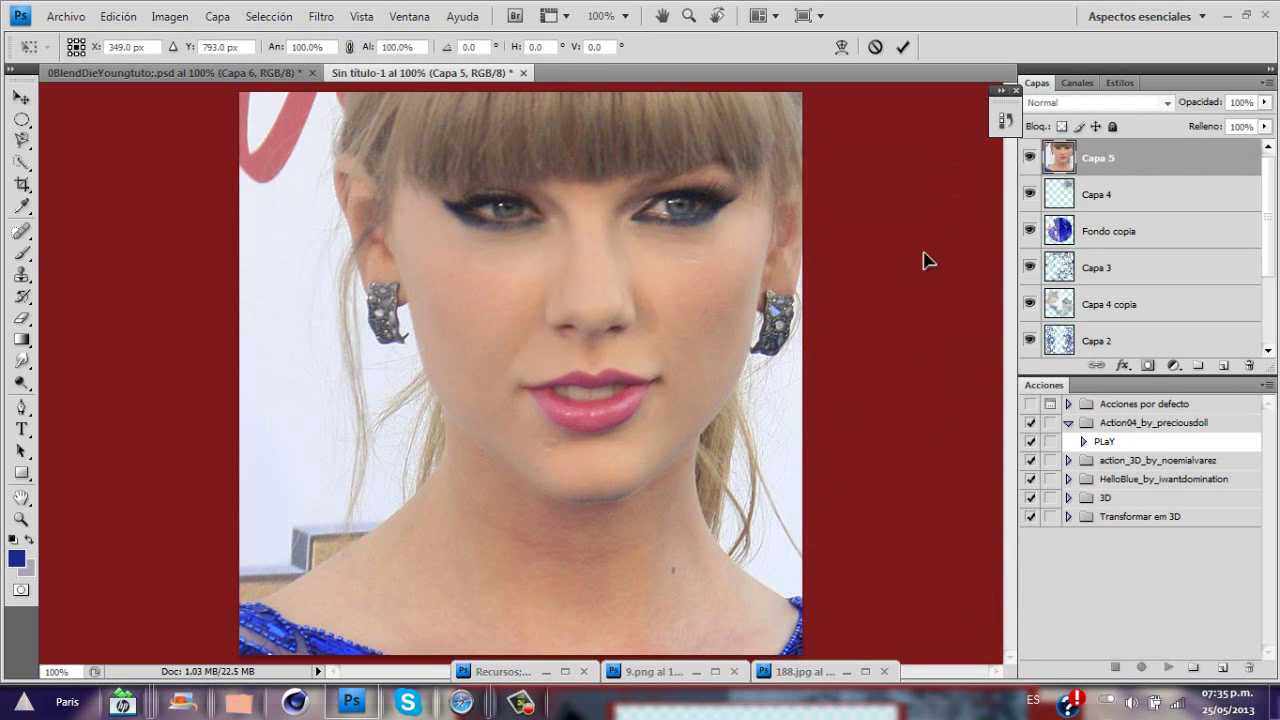
left_click(349, 47)
left_click_drag(335, 48, 306, 44)
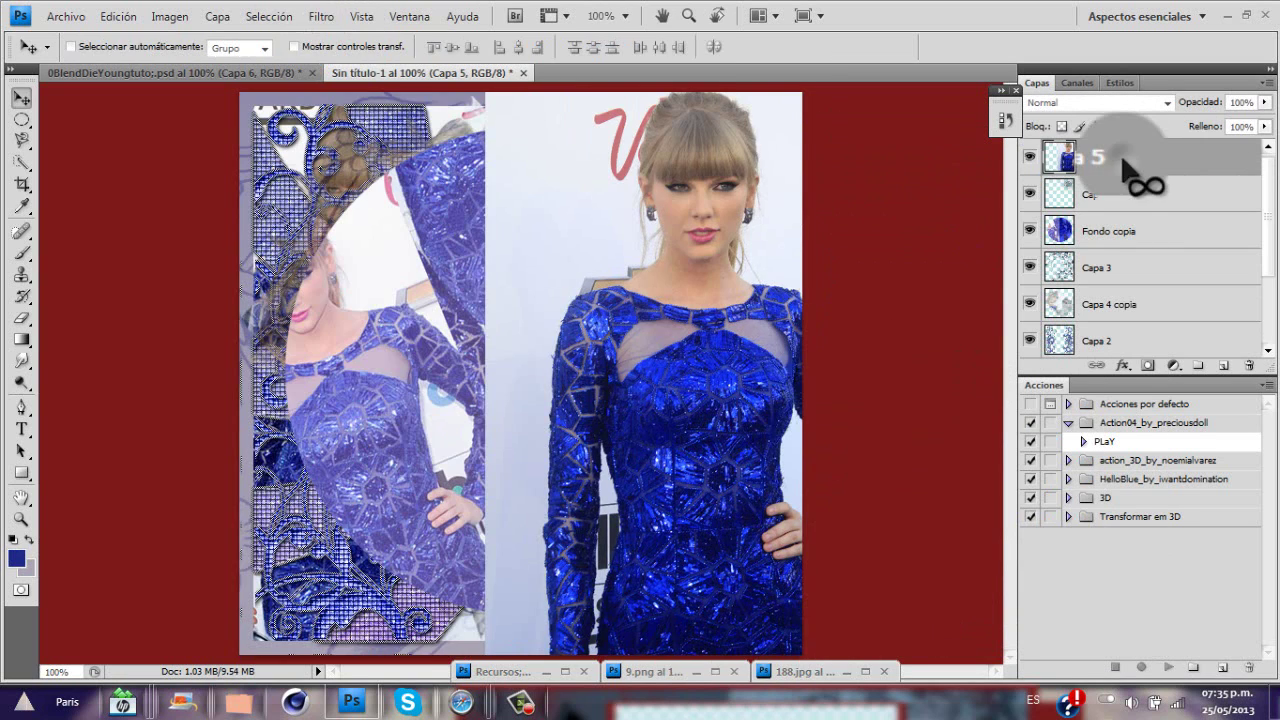
Clip the photo layer, Capa 5, to the scribble layer, Capa 4, and merge the two
right_click(1121, 161)
left_click(1090, 388)
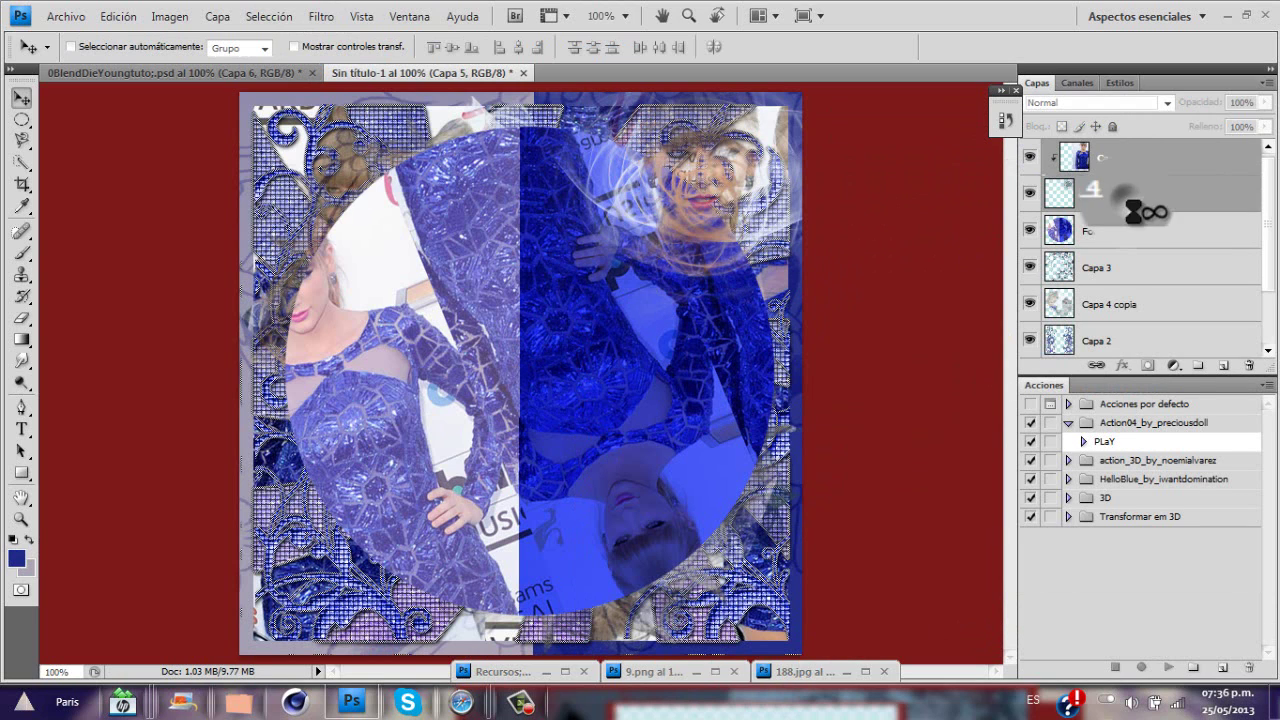
key("ctrl+e")
Add the white lyric text, Capa 7 of the Recursos document, across the upper-left and middle part of the canvas
left_click(566, 671)
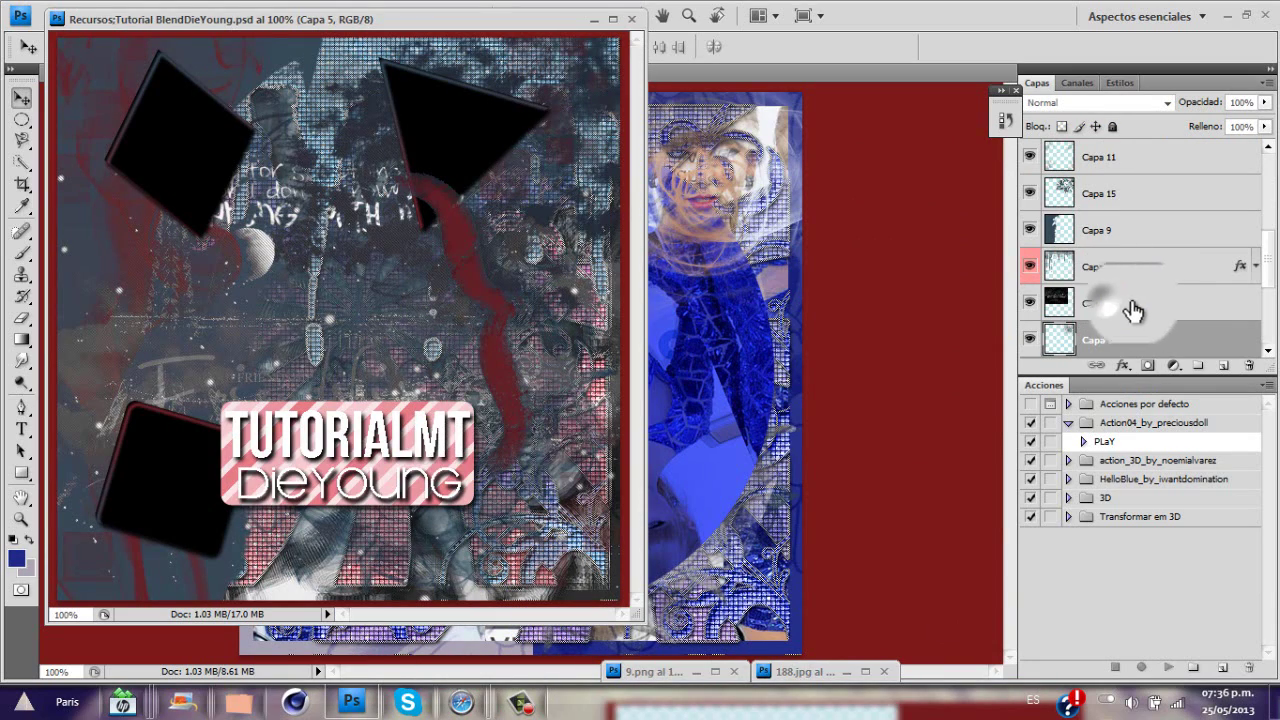
left_click_drag(1162, 311, 760, 268)
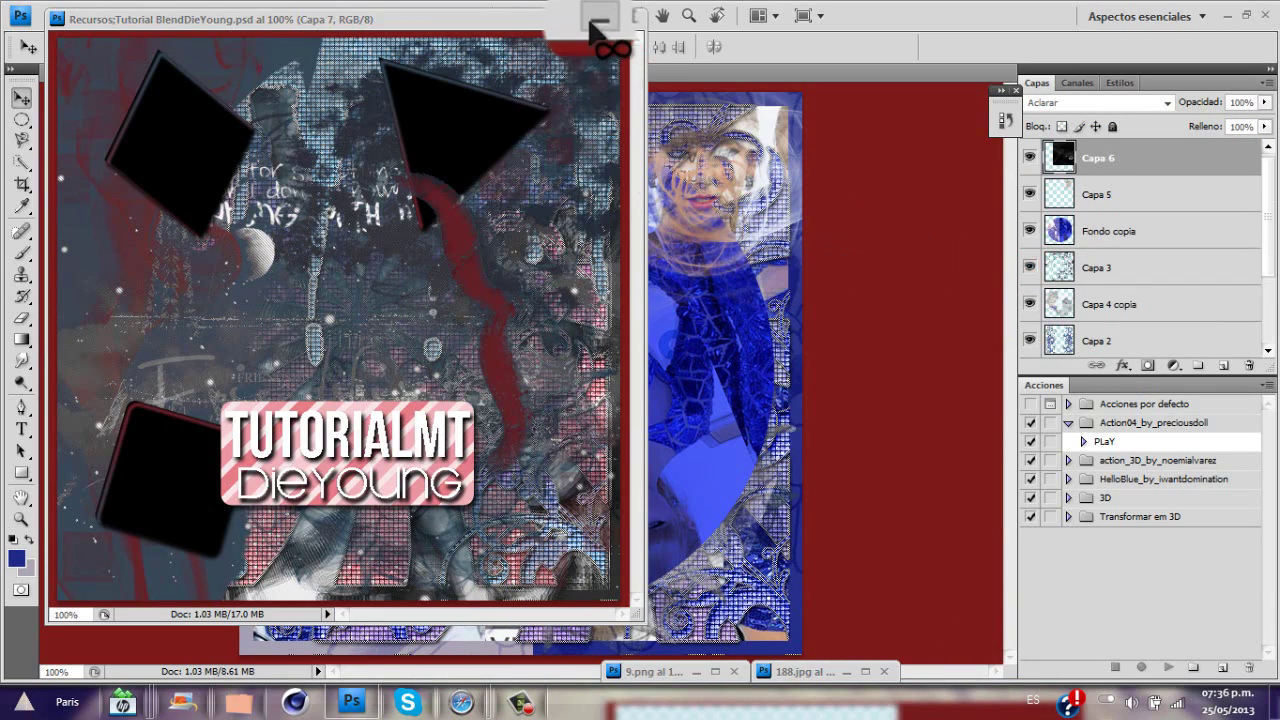
left_click(597, 18)
left_click_drag(657, 451, 324, 246)
Add the dripping mesh shape, Capa 6 of the Recursos document, along the canvas's top edge at X 300 px, Y 233.5 px
left_click(546, 674)
left_click(544, 671)
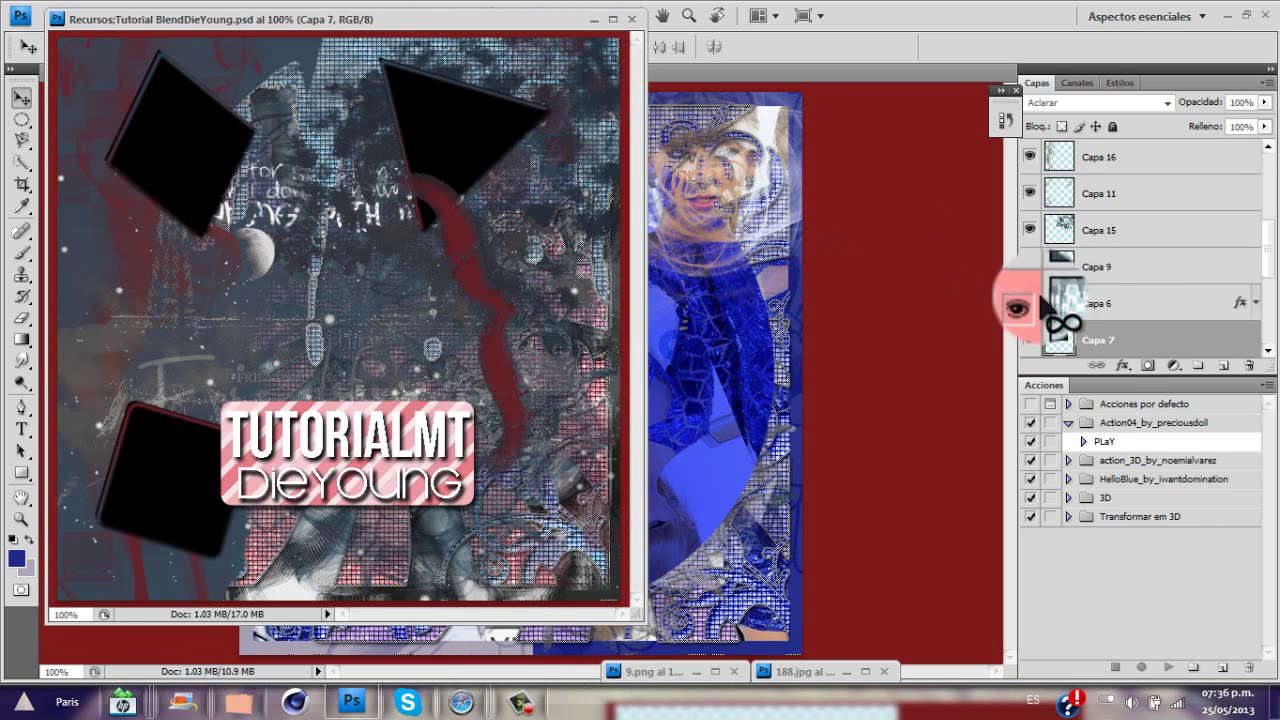
left_click(1030, 303)
left_click(1028, 304)
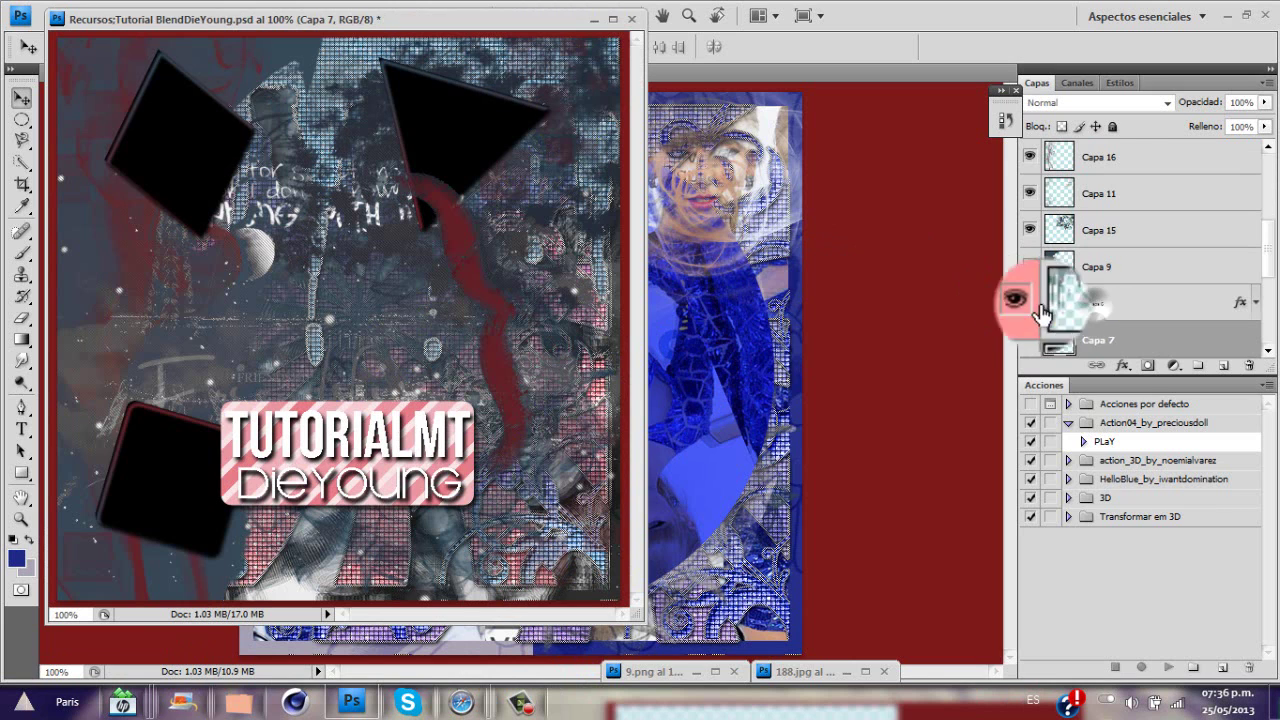
left_click(1097, 303)
left_click_drag(1137, 304, 696, 265)
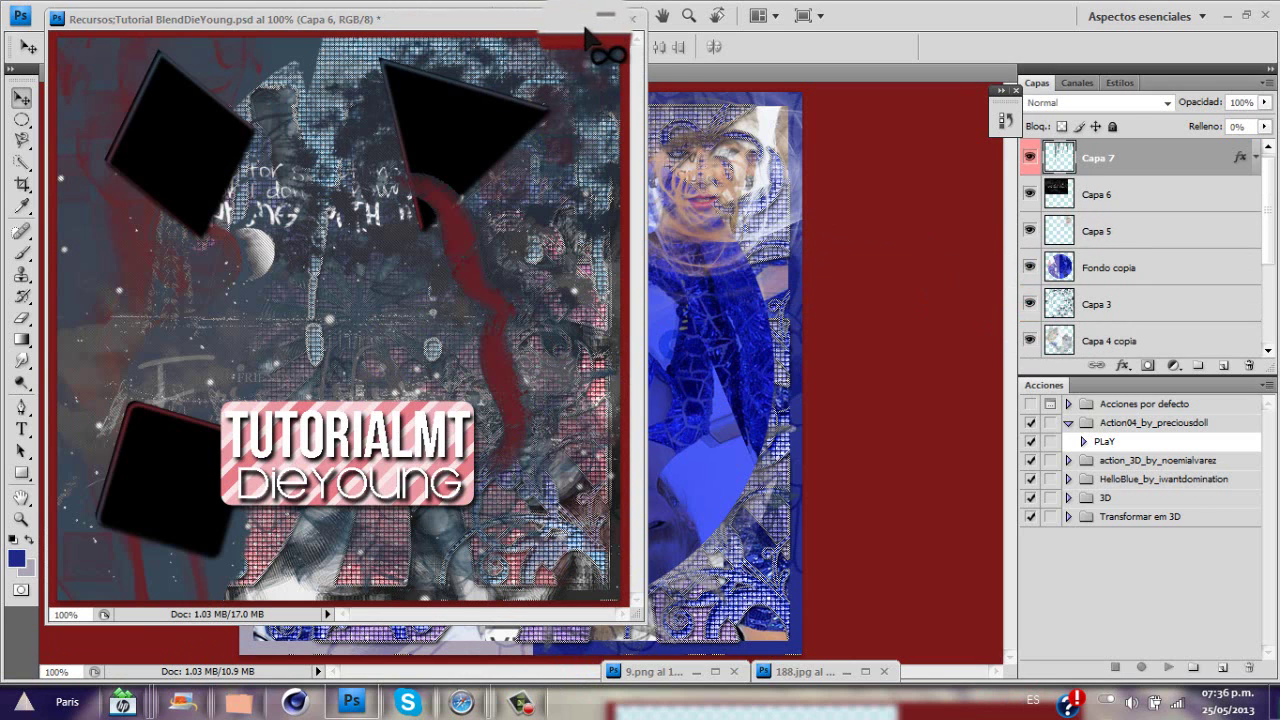
left_click_drag(588, 32, 660, 195)
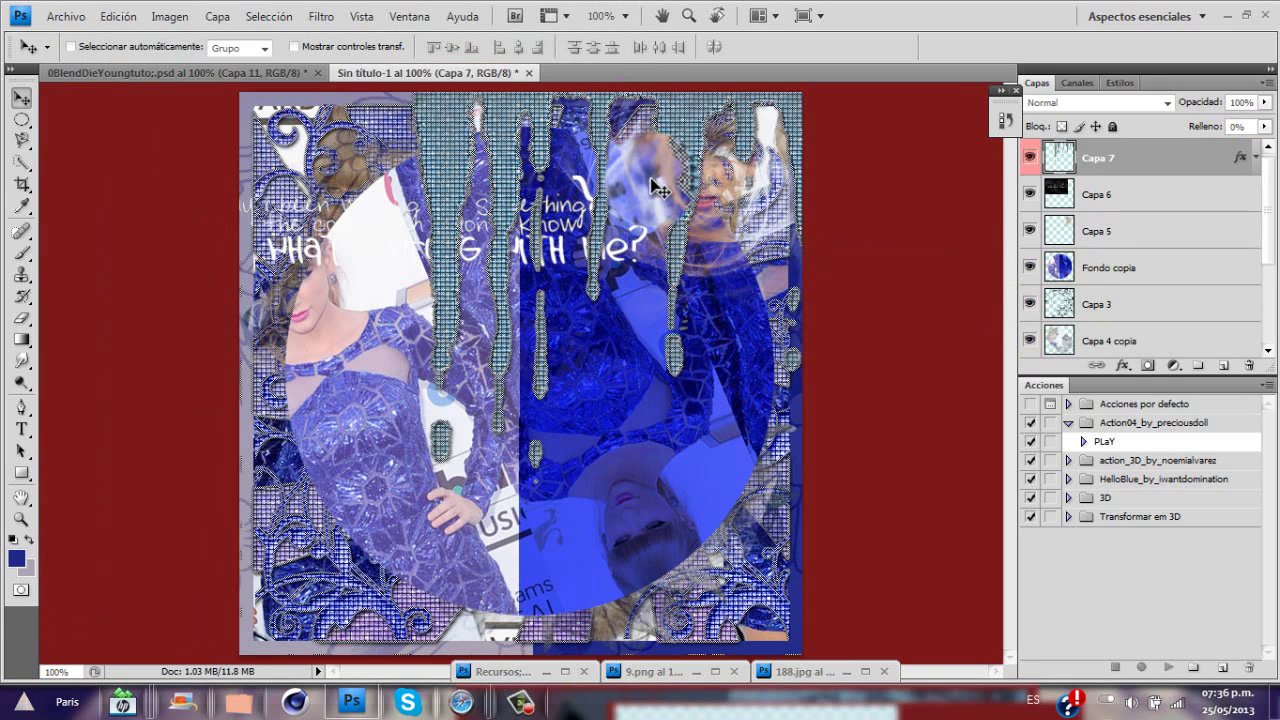
key("ctrl+t")
left_click_drag(647, 112, 608, 212)
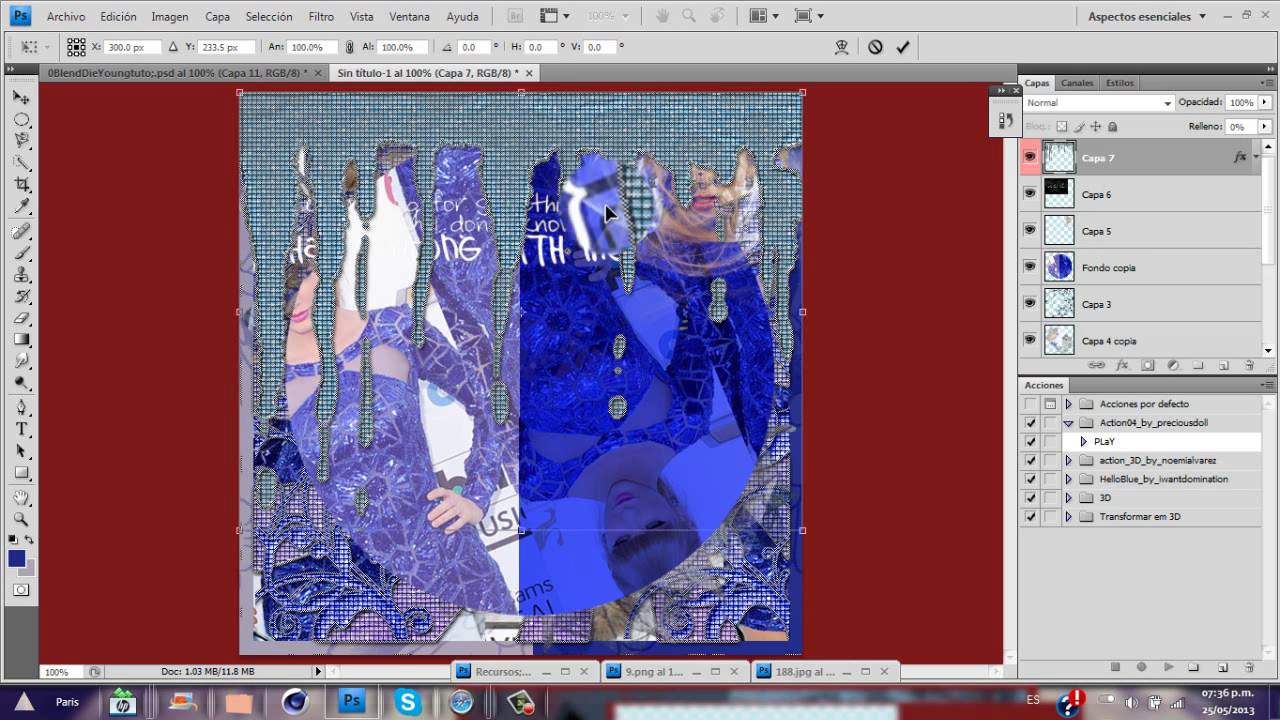
Change the drip layer's Superposición de colores to the dark blue foreground color
double_click(1158, 161)
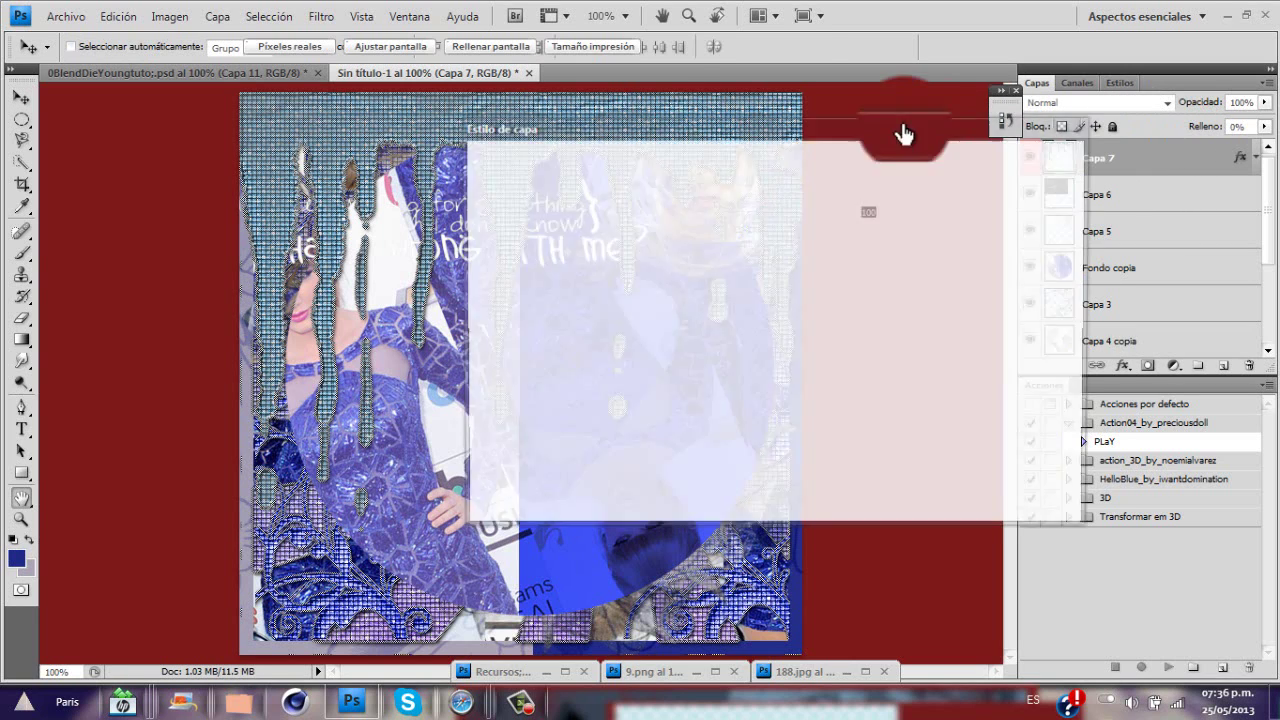
left_click(502, 370)
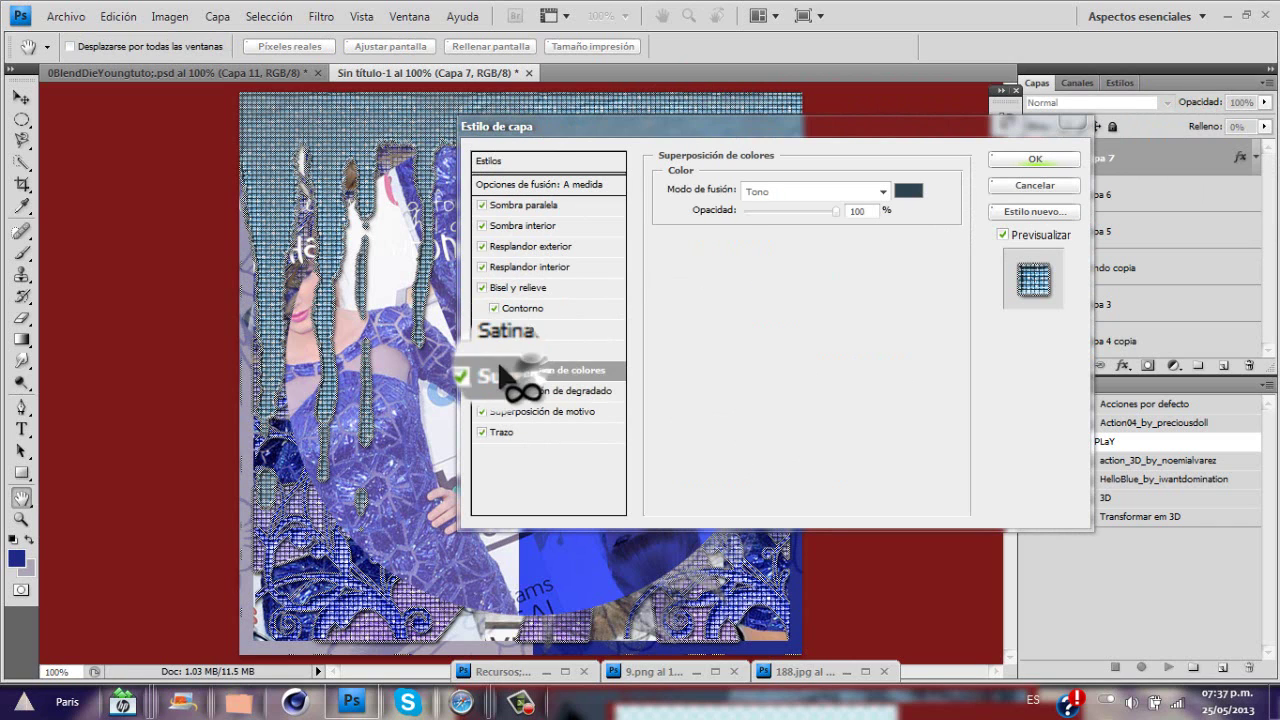
left_click(908, 190)
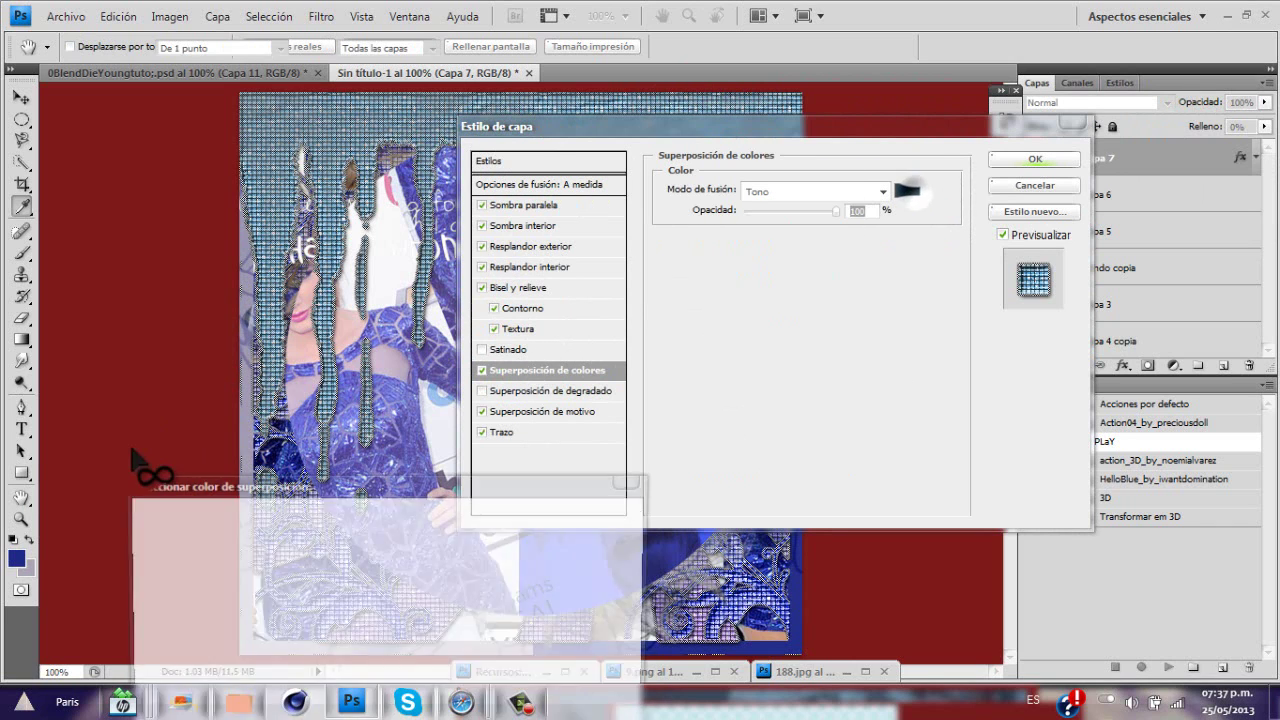
left_click(17, 558)
left_click(541, 518)
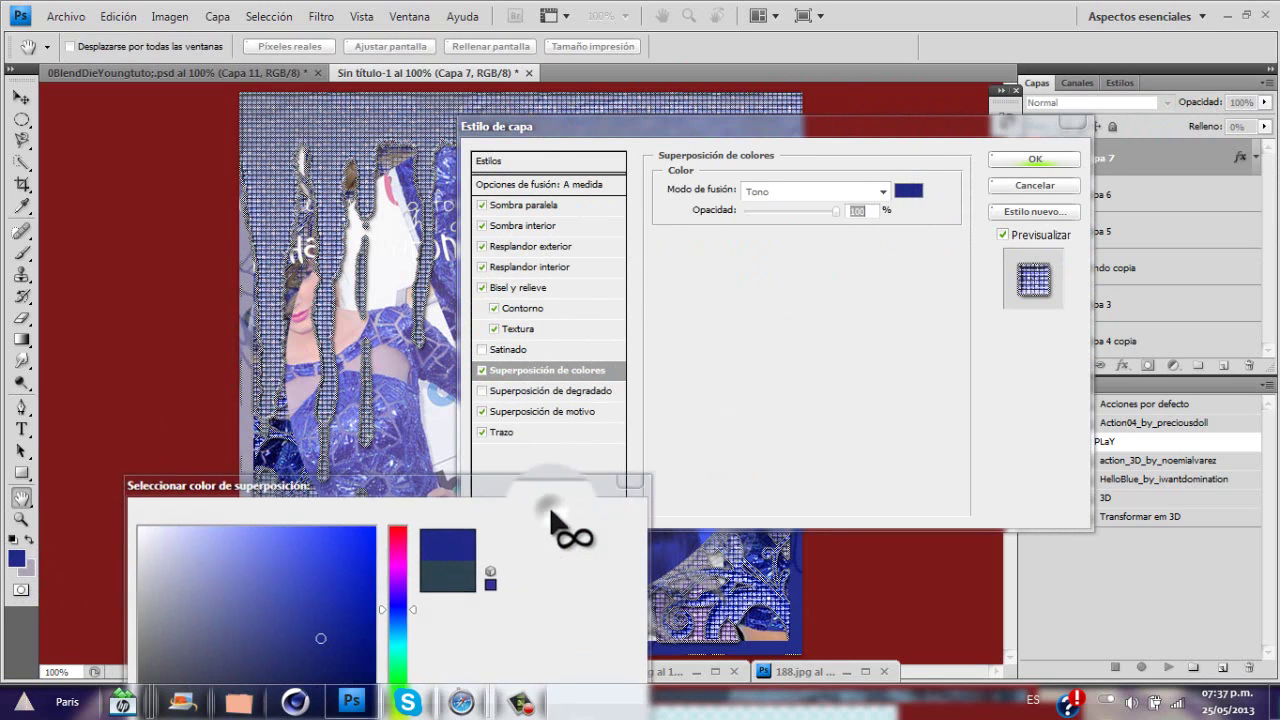
left_click(1023, 161)
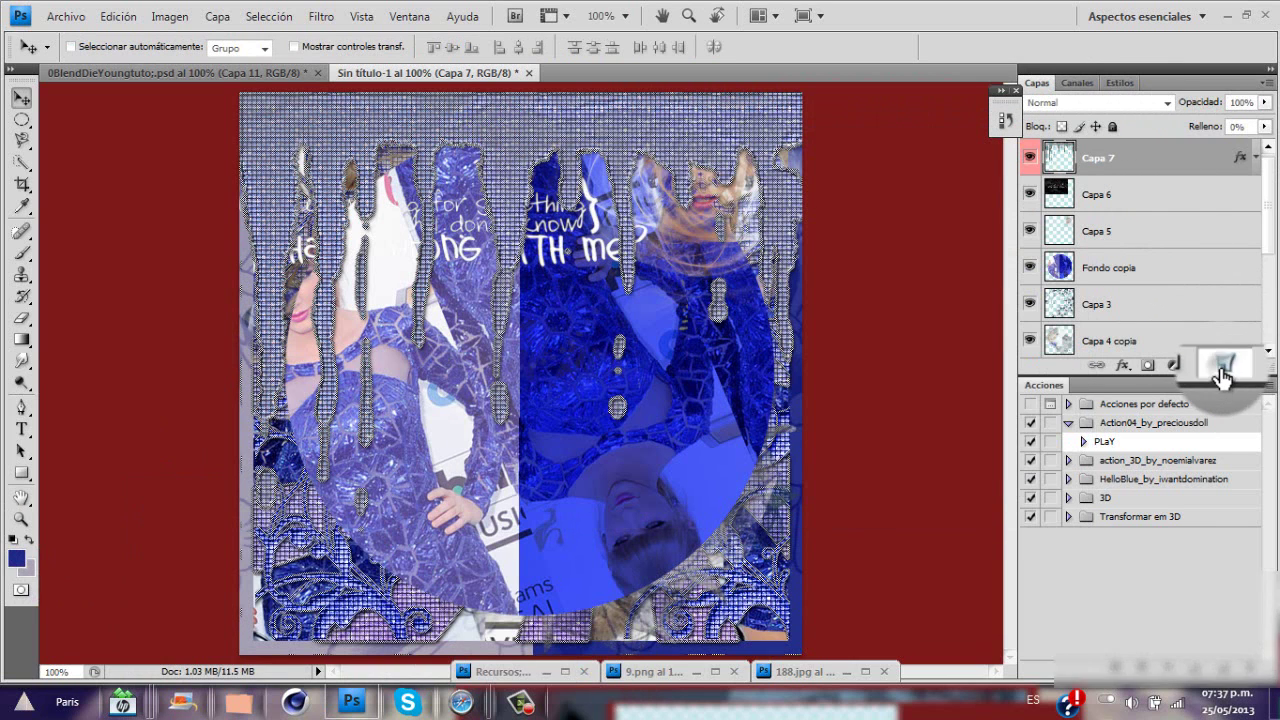
Merge the drip layer, Capa 7, with a new empty layer and set the result's blend mode to Superponer
left_click(1222, 365)
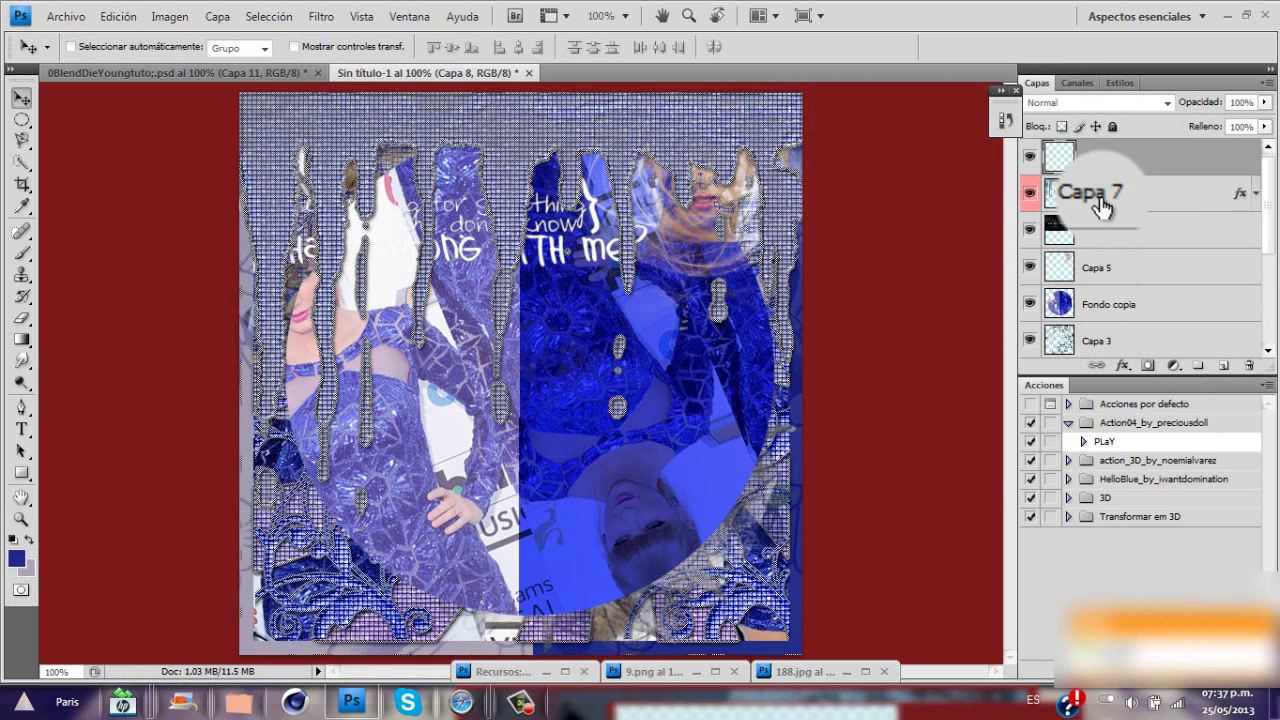
left_click(1100, 207)
key("ctrl+e")
left_click(1056, 103)
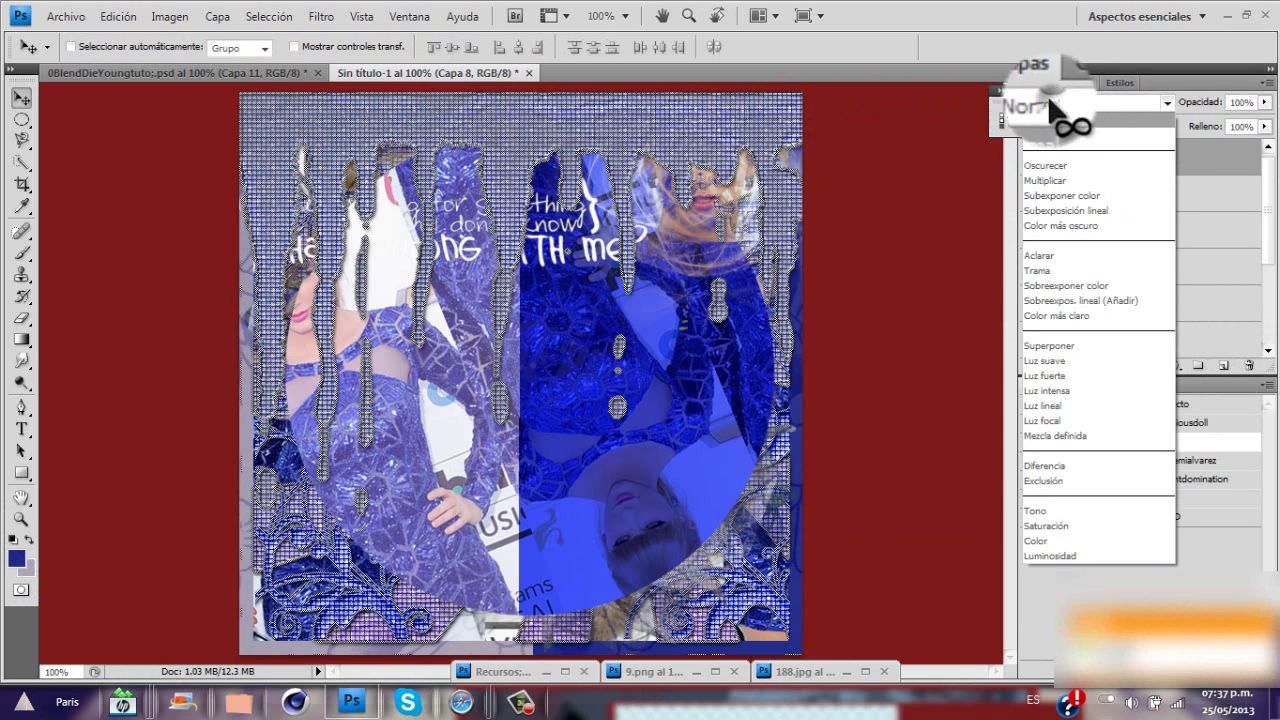
left_click(1058, 345)
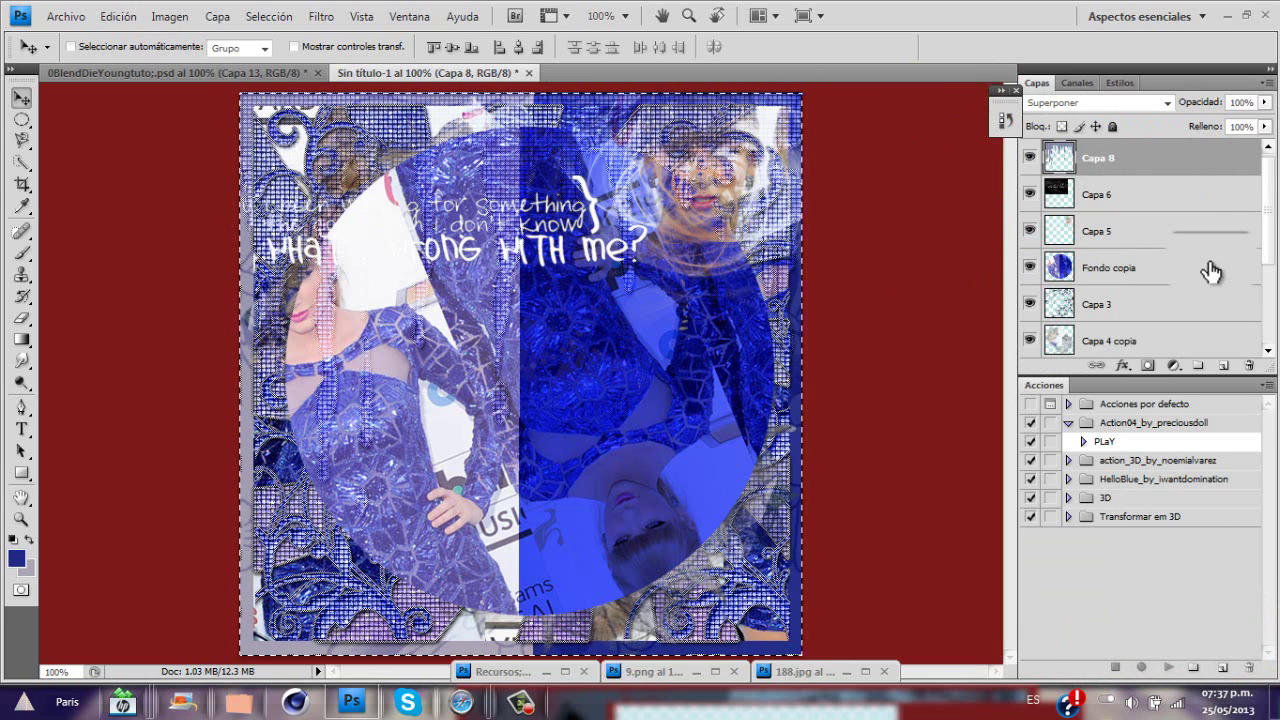
Paste a merged copy of the canvas as a new layer and bring in the torn-edge shape, Capa 9 of the Recursos document
left_click(1031, 158)
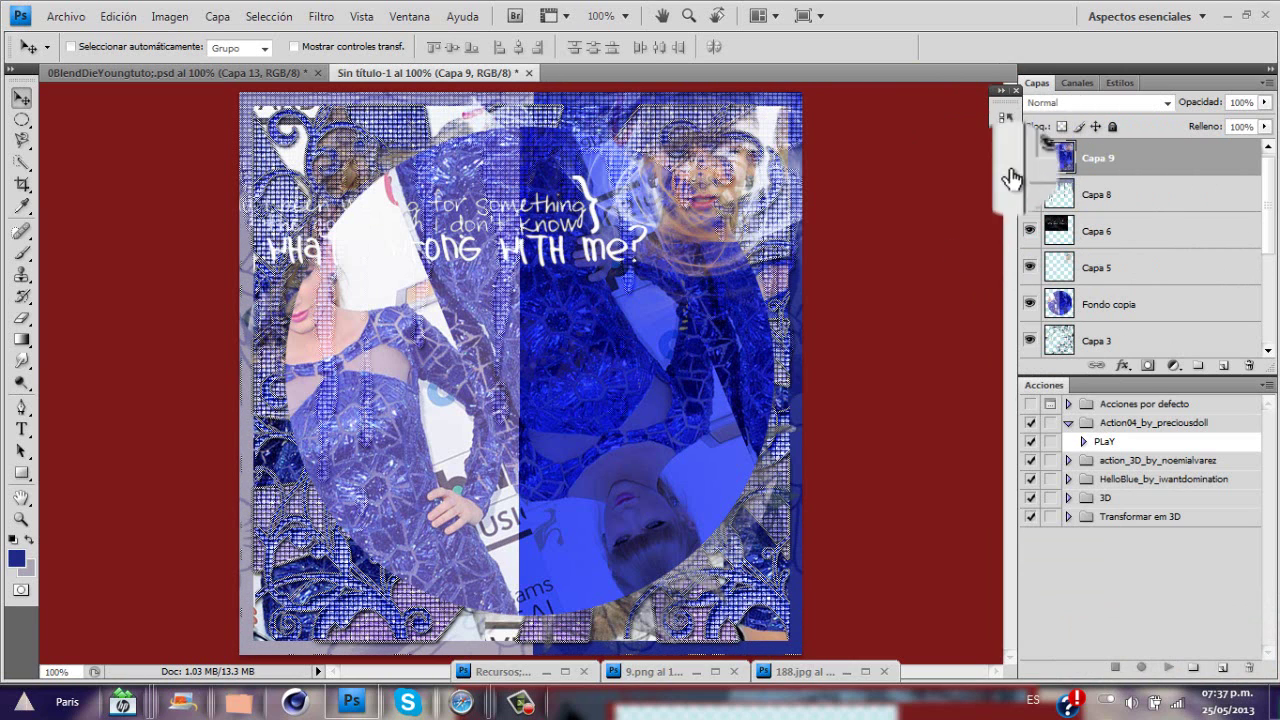
double_click(540, 667)
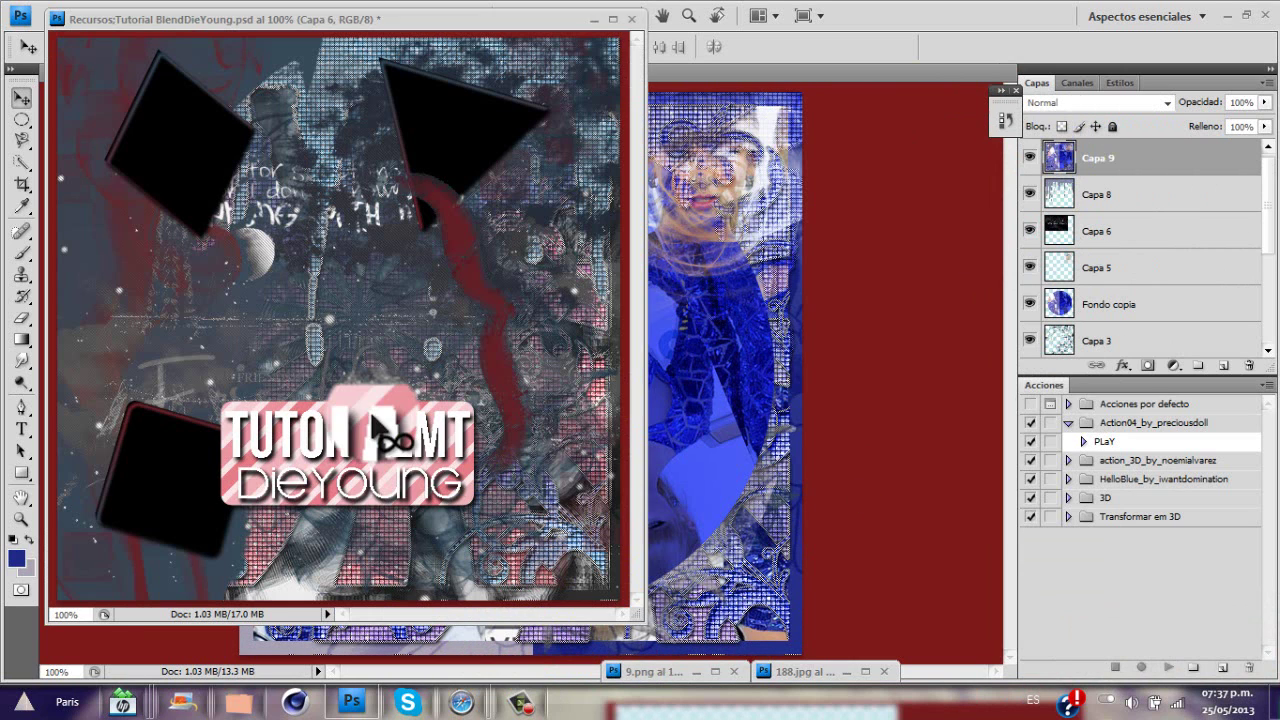
left_click(1095, 302)
left_click_drag(1165, 306, 679, 285)
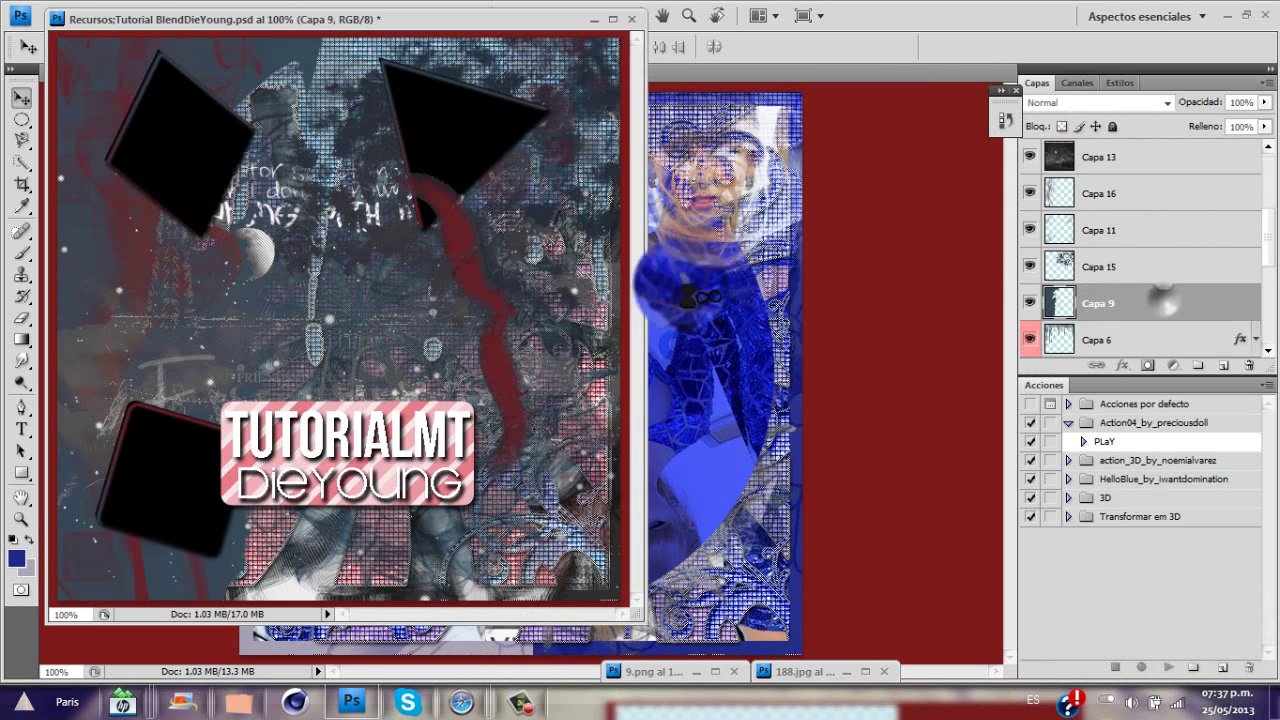
left_click(595, 20)
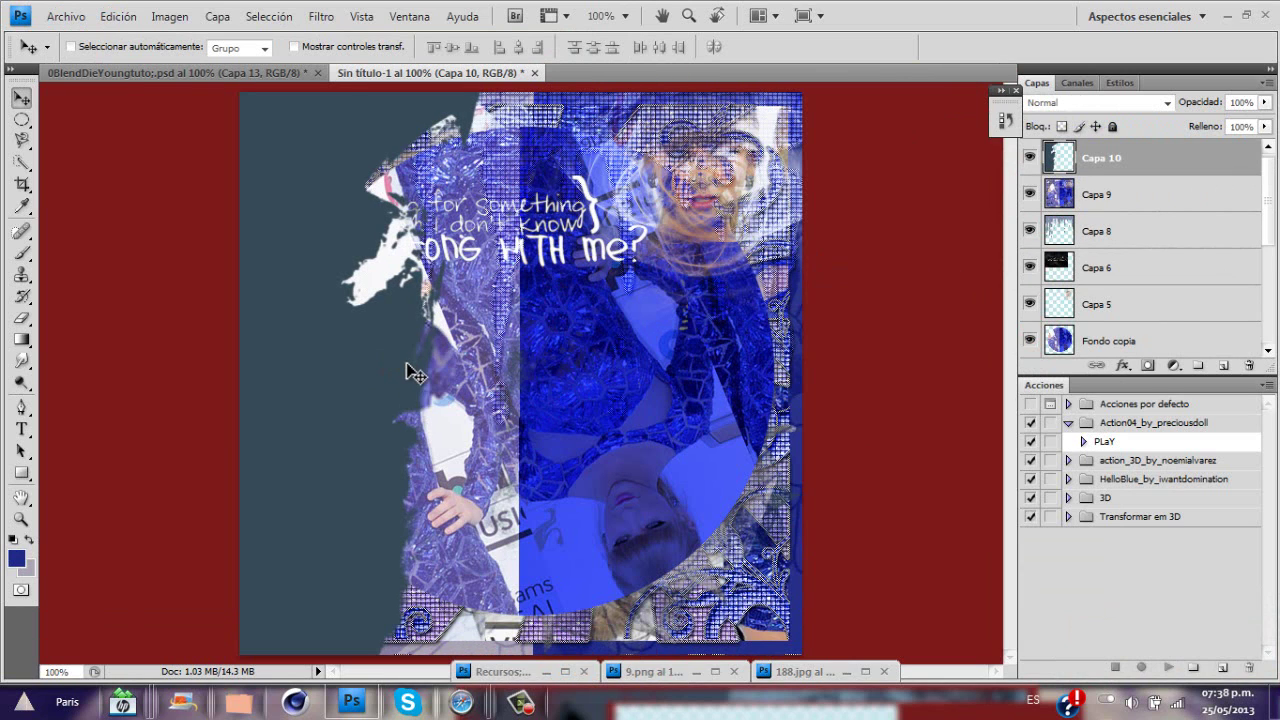
Move the torn-edge shape, Capa 10, below the merged canvas copy, Capa 9, and clip the copy to it
left_click_drag(1137, 165, 1113, 198)
left_click(1030, 157)
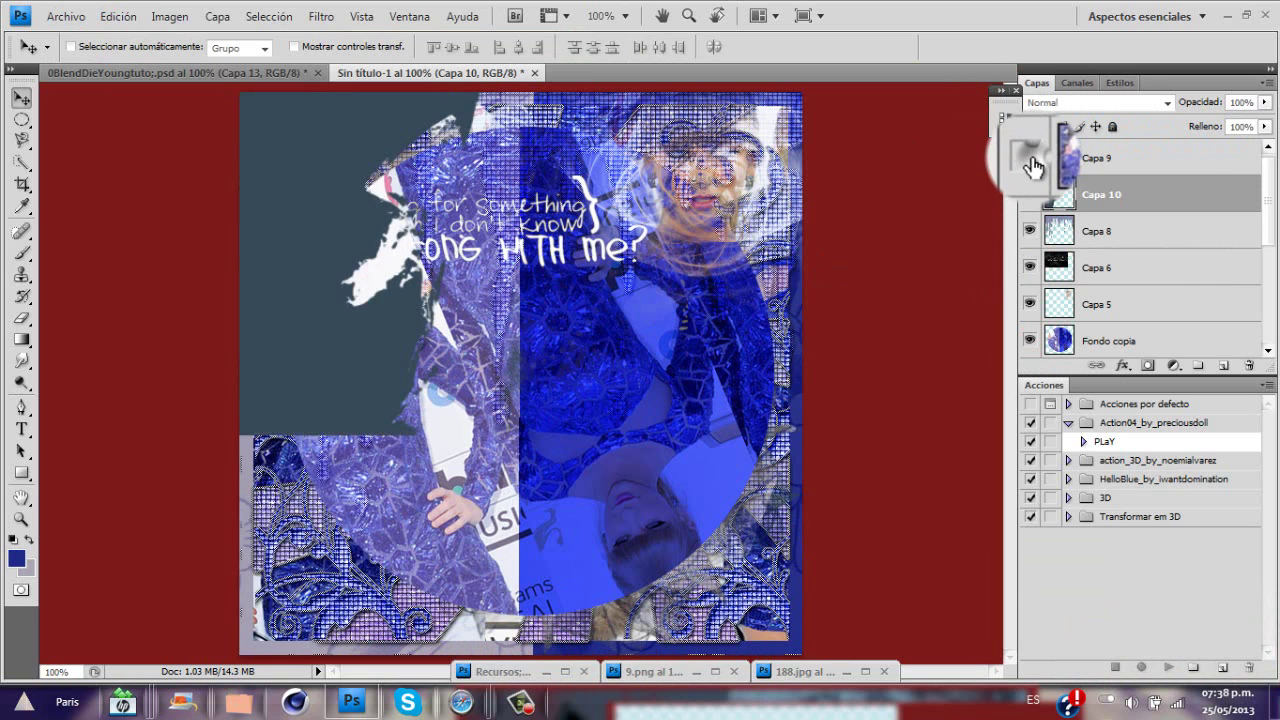
left_click(1030, 157)
left_click(1165, 166)
right_click(1166, 168)
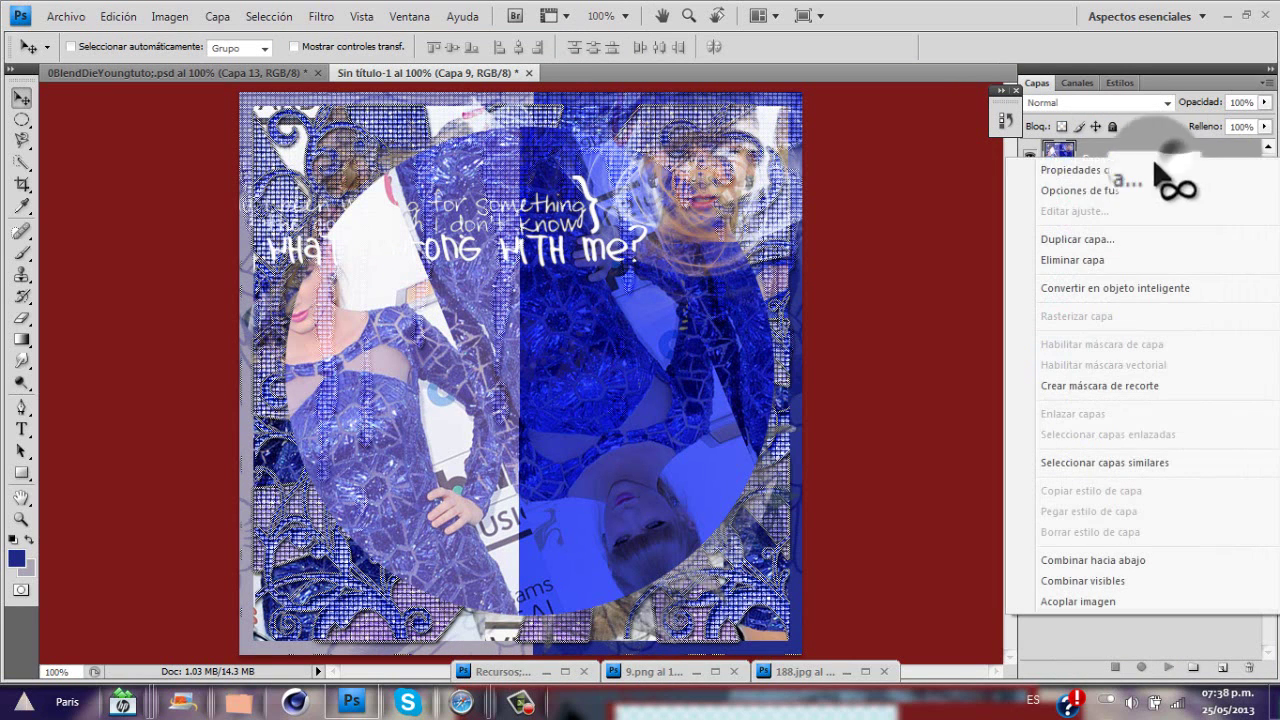
left_click(1099, 385)
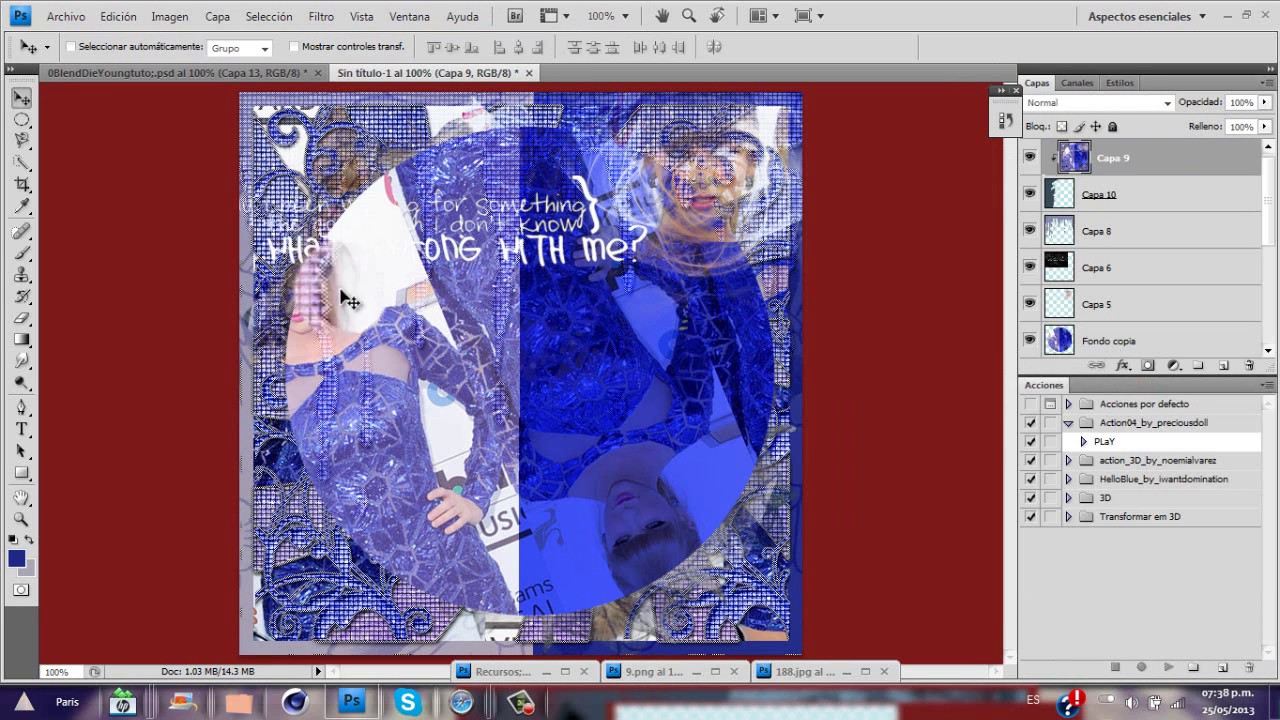
Shift the clipped canvas copy to the left inside the torn-edge shape and desaturate it
left_click_drag(415, 298, 302, 300)
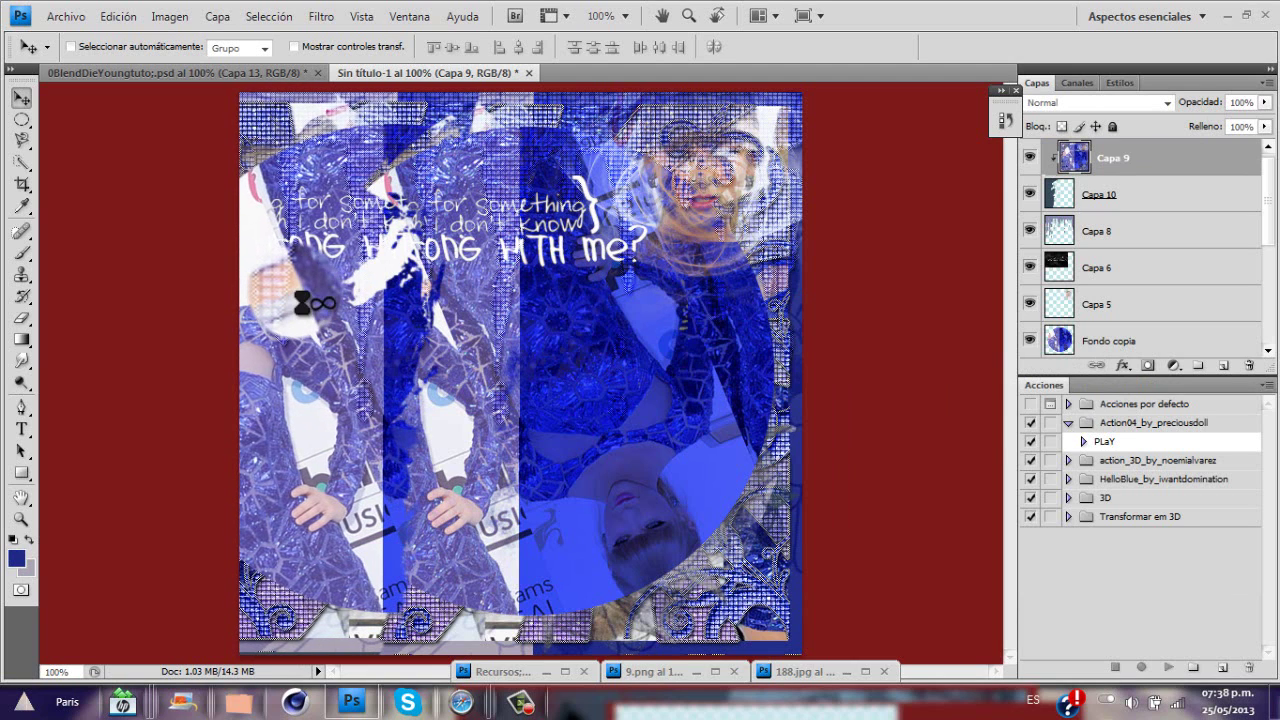
key("ctrl+shift+u")
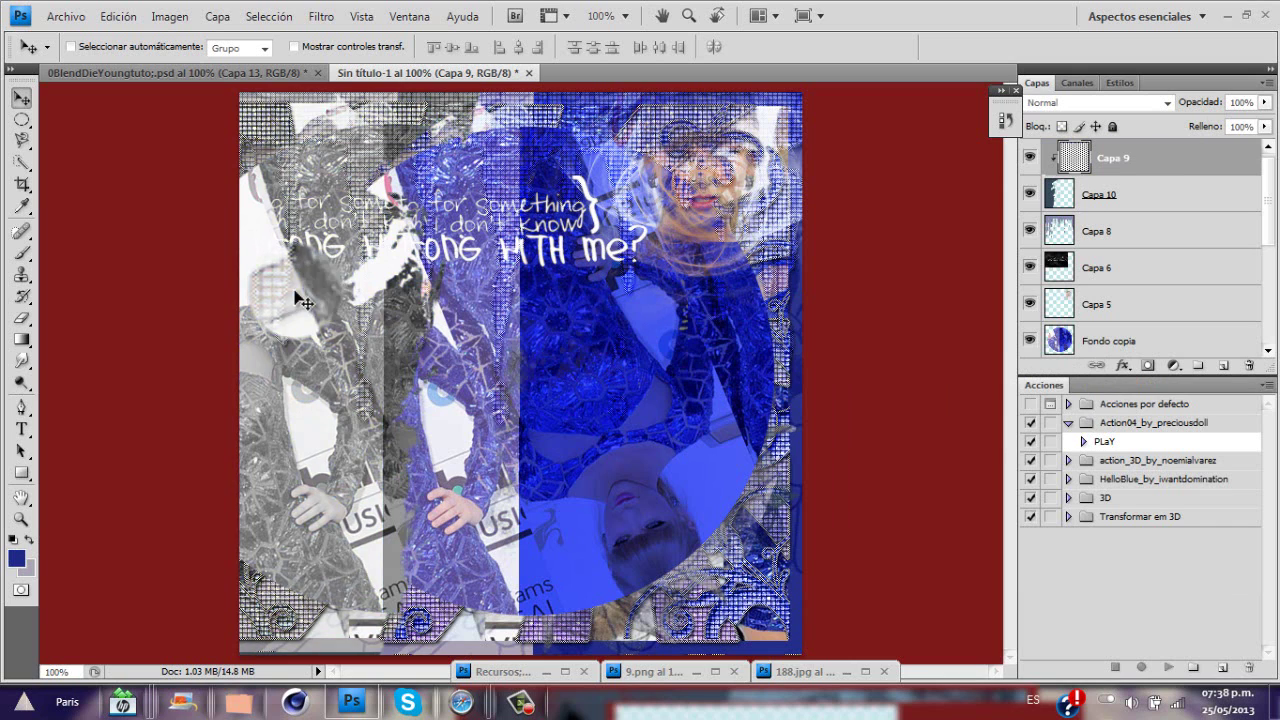
left_click_drag(387, 340, 311, 344)
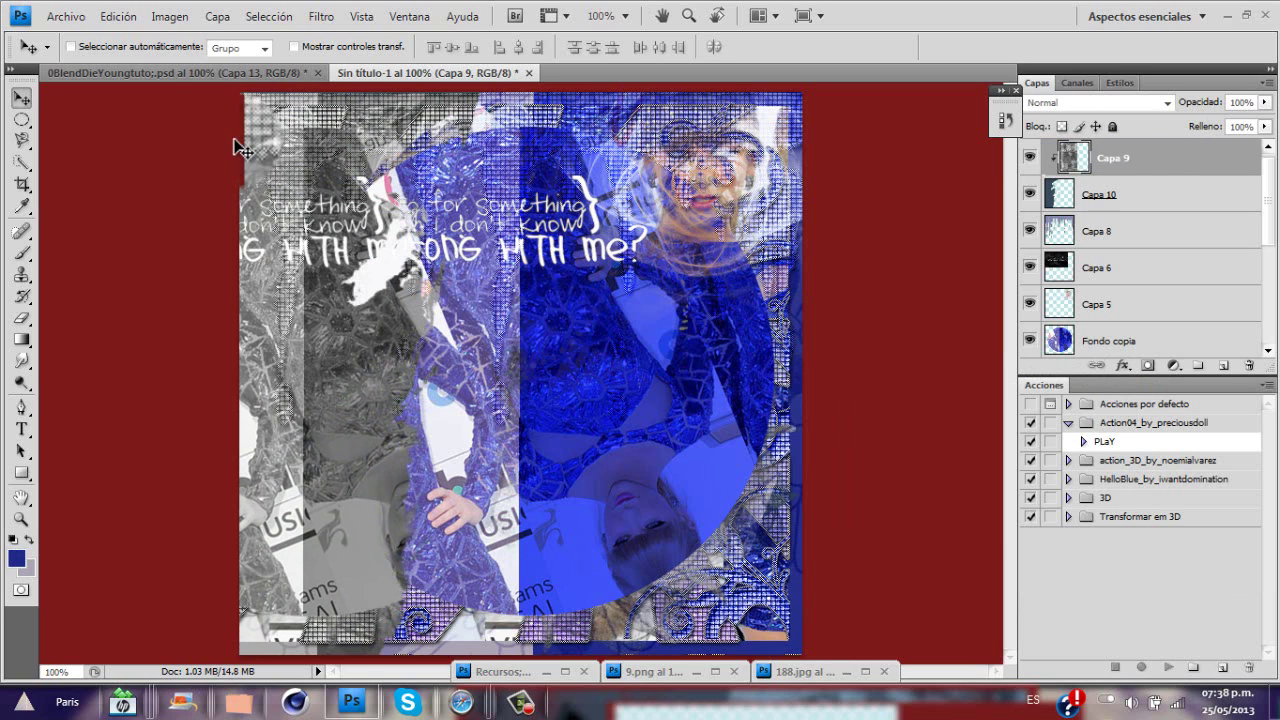
Merge the desaturated copy with the torn-edge shape and set the blend mode to Color más claro
left_click(1187, 195, "ctrl")
key("ctrl+e")
left_click_drag(1180, 159, 317, 121)
left_click(1060, 103)
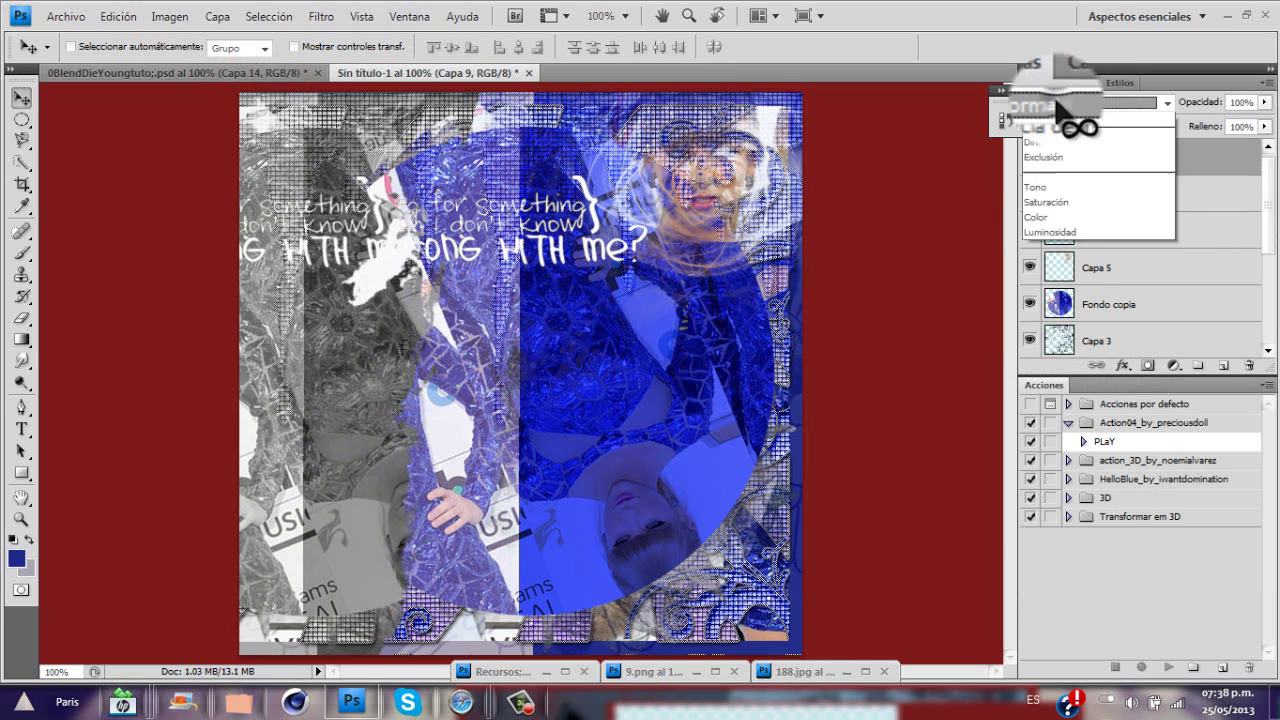
left_click(1090, 320)
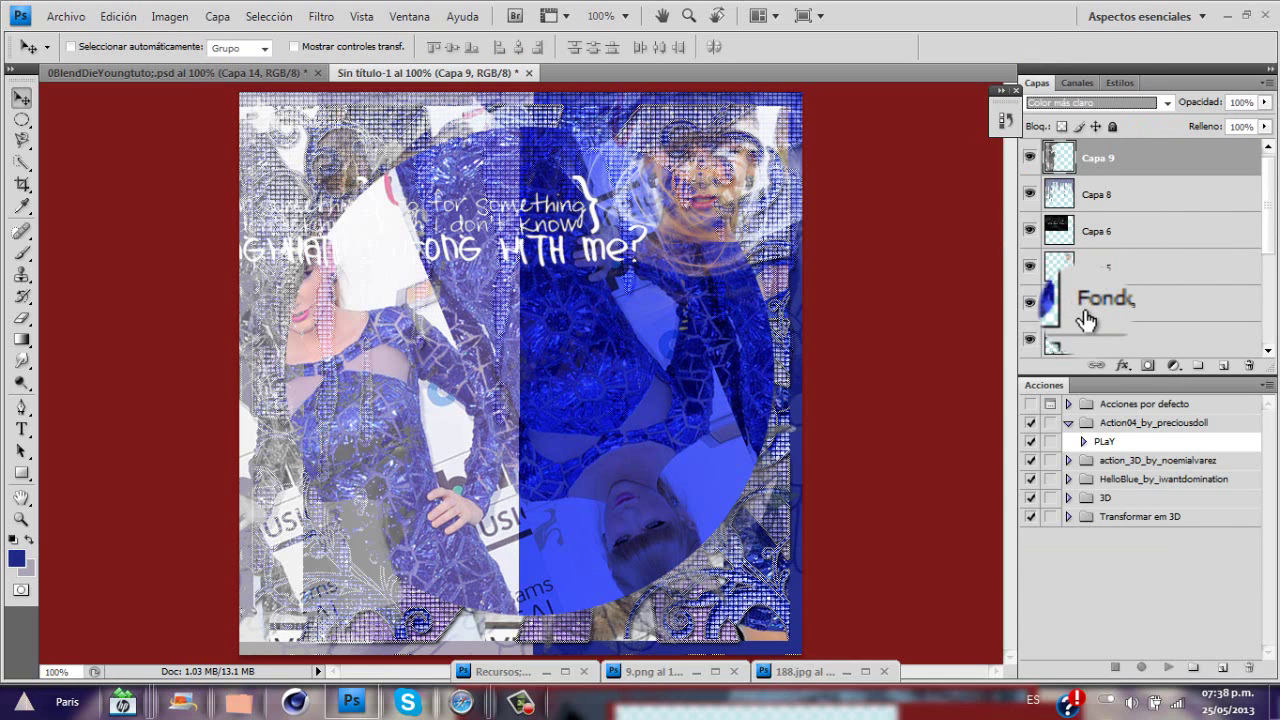
Paste a merged copy of the canvas as a new layer, shrunk proportionally and rotated -10.2°, and desaturate it
left_click(1088, 128)
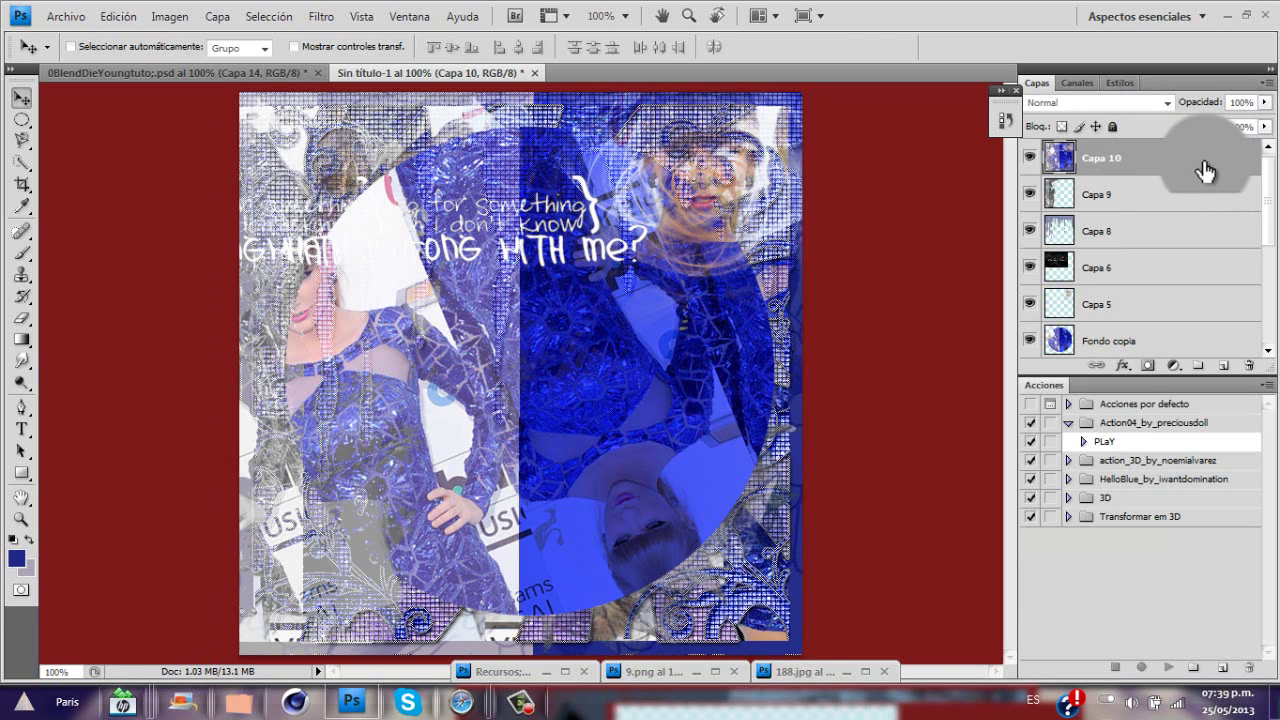
key("ctrl+t")
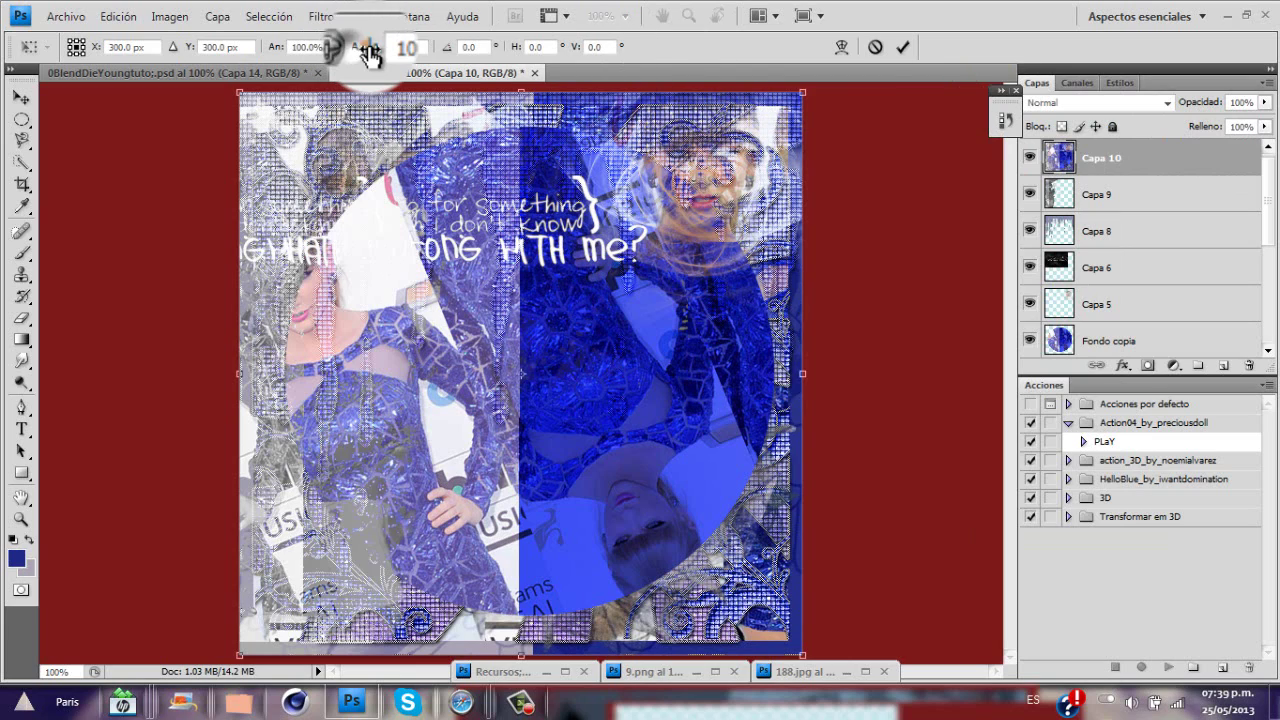
left_click_drag(368, 55, 354, 55)
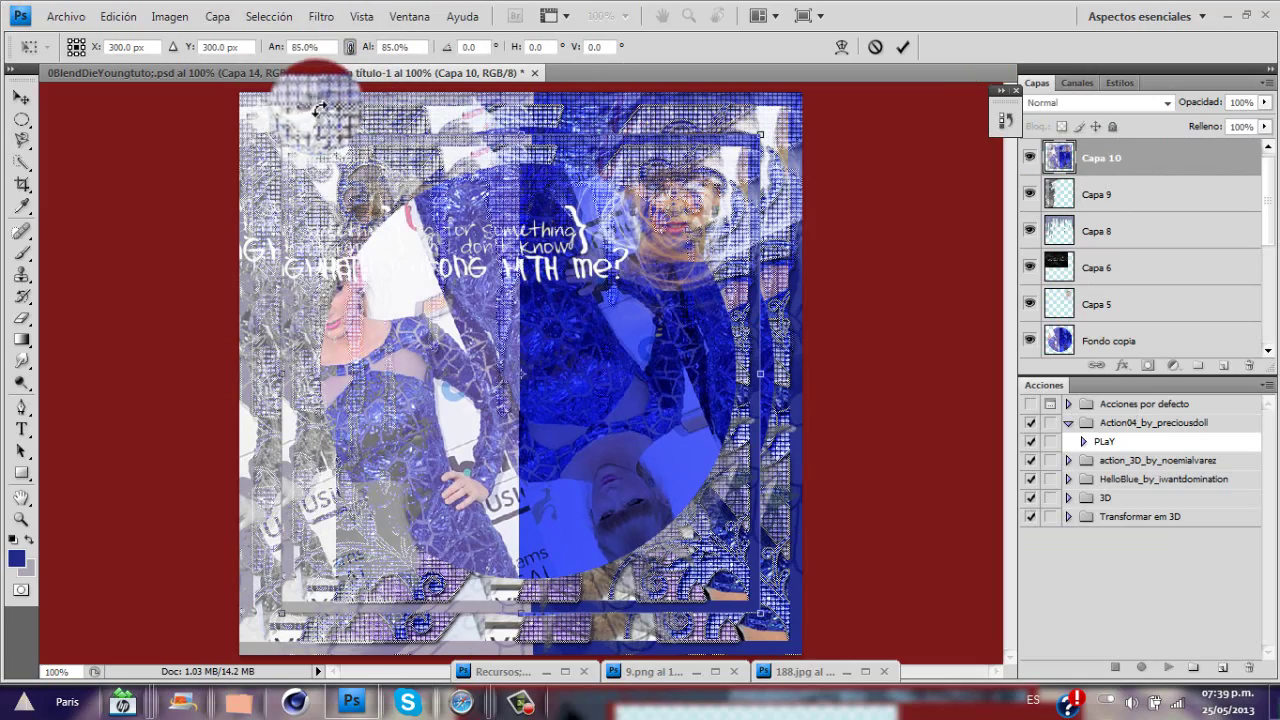
left_click_drag(320, 108, 241, 119)
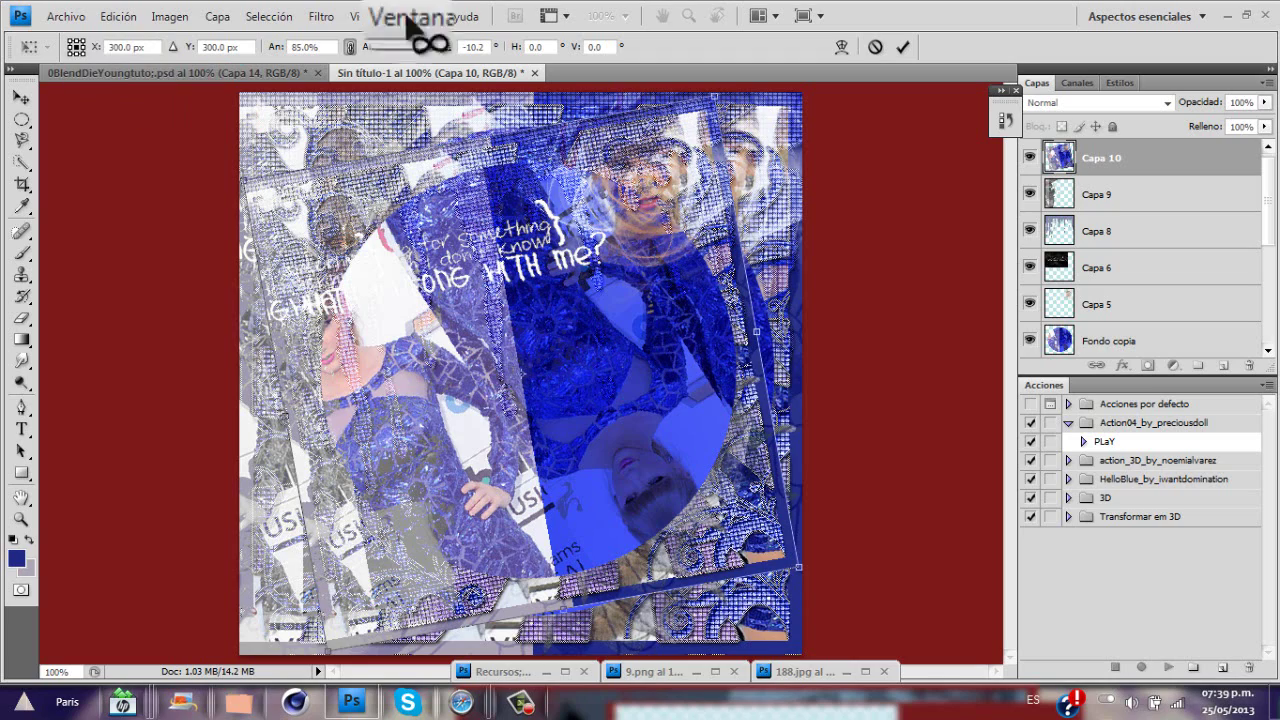
left_click_drag(366, 55, 346, 51)
left_click_drag(372, 118, 368, 127)
key("Return")
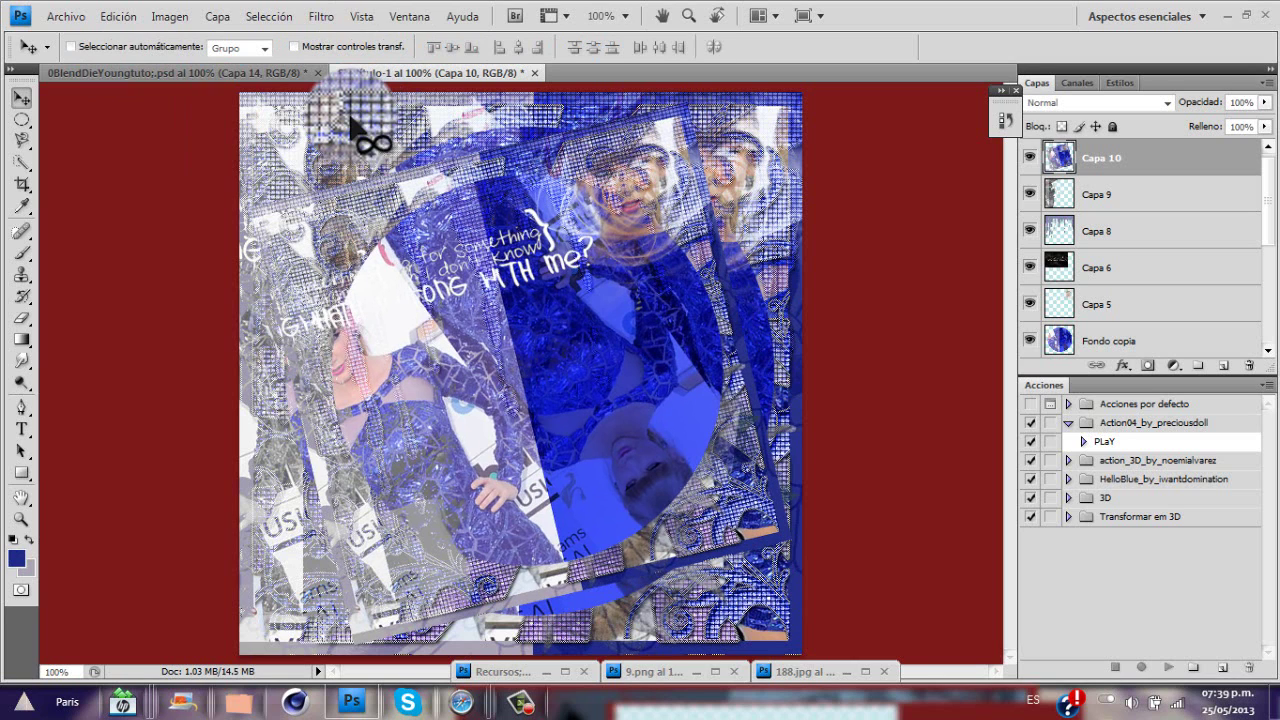
key("ctrl+shift+u")
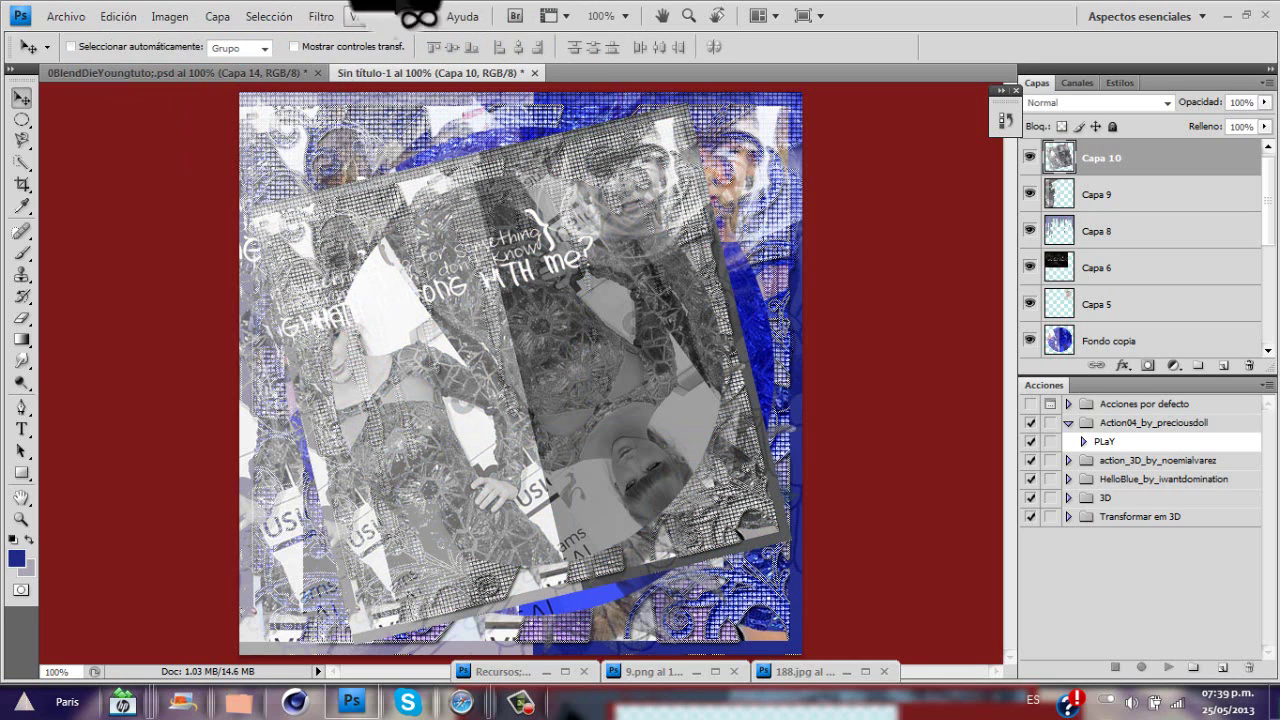
Apply the Contornos con tinta filter with stroke length 4, shadow 20 and light 10, and set the layer's blend mode to Superponer
left_click(322, 16)
mouse_move(385, 320)
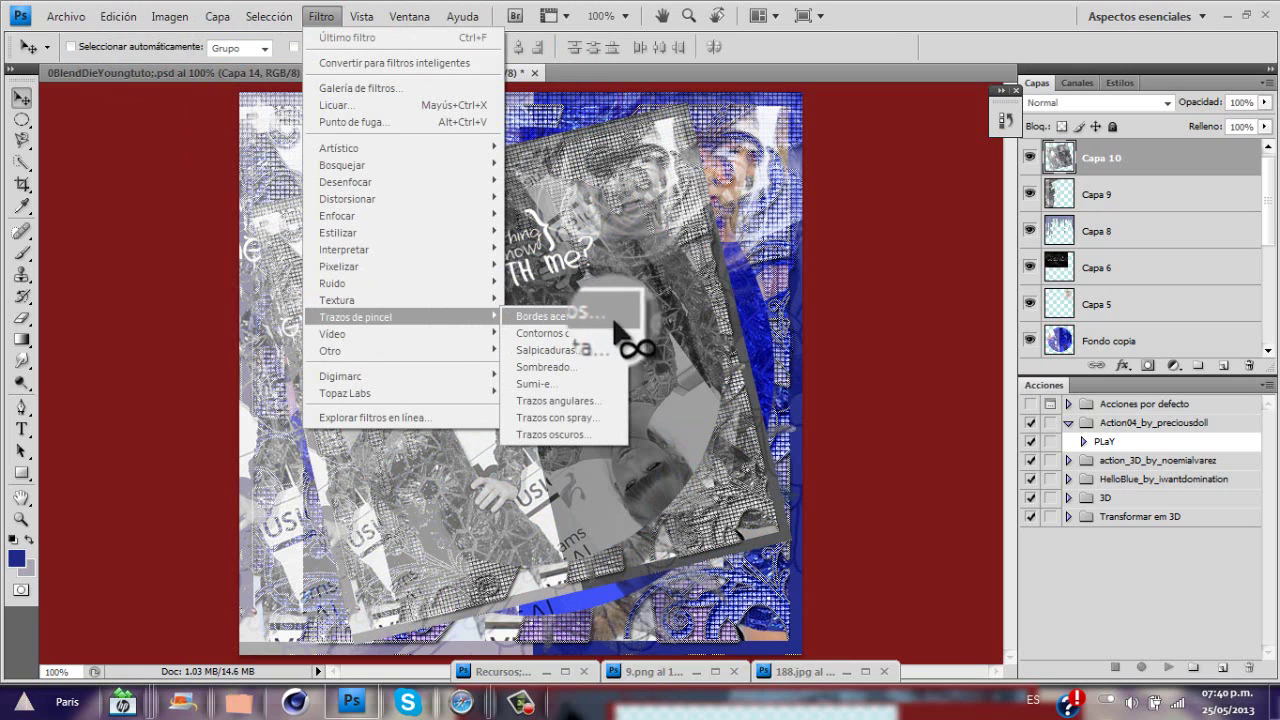
left_click(559, 316)
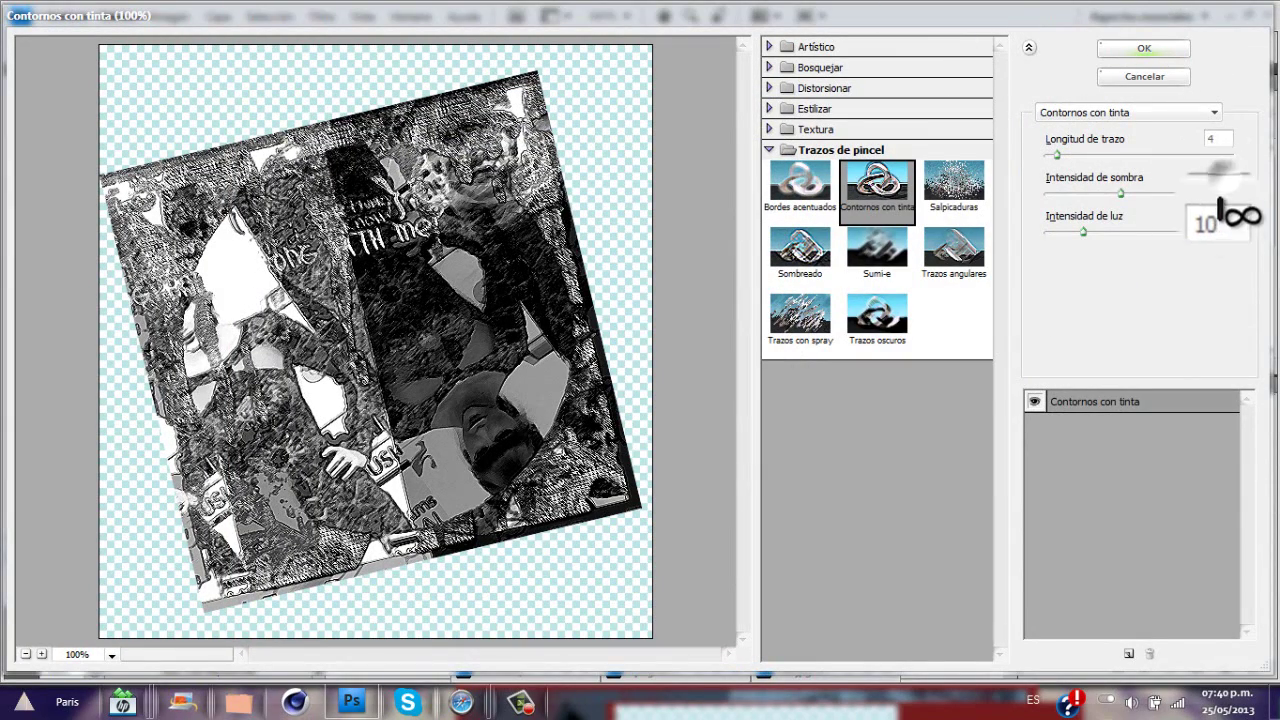
left_click(1138, 50)
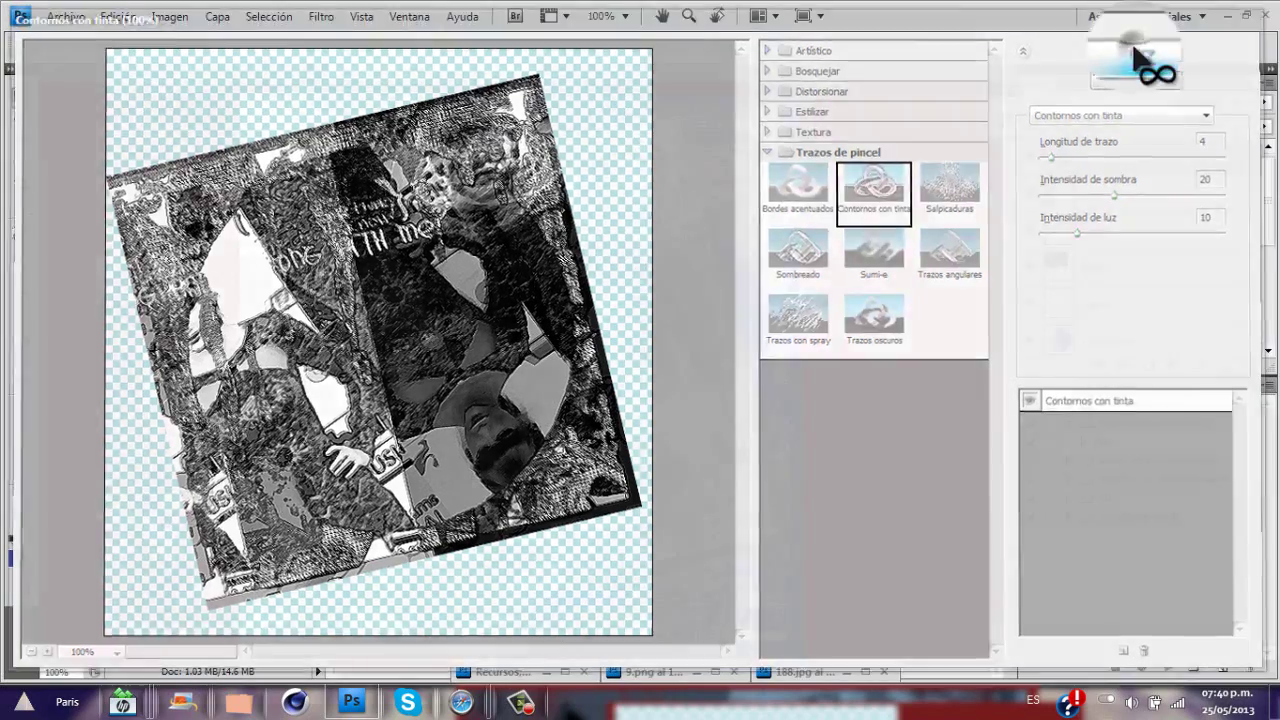
left_click(1050, 104)
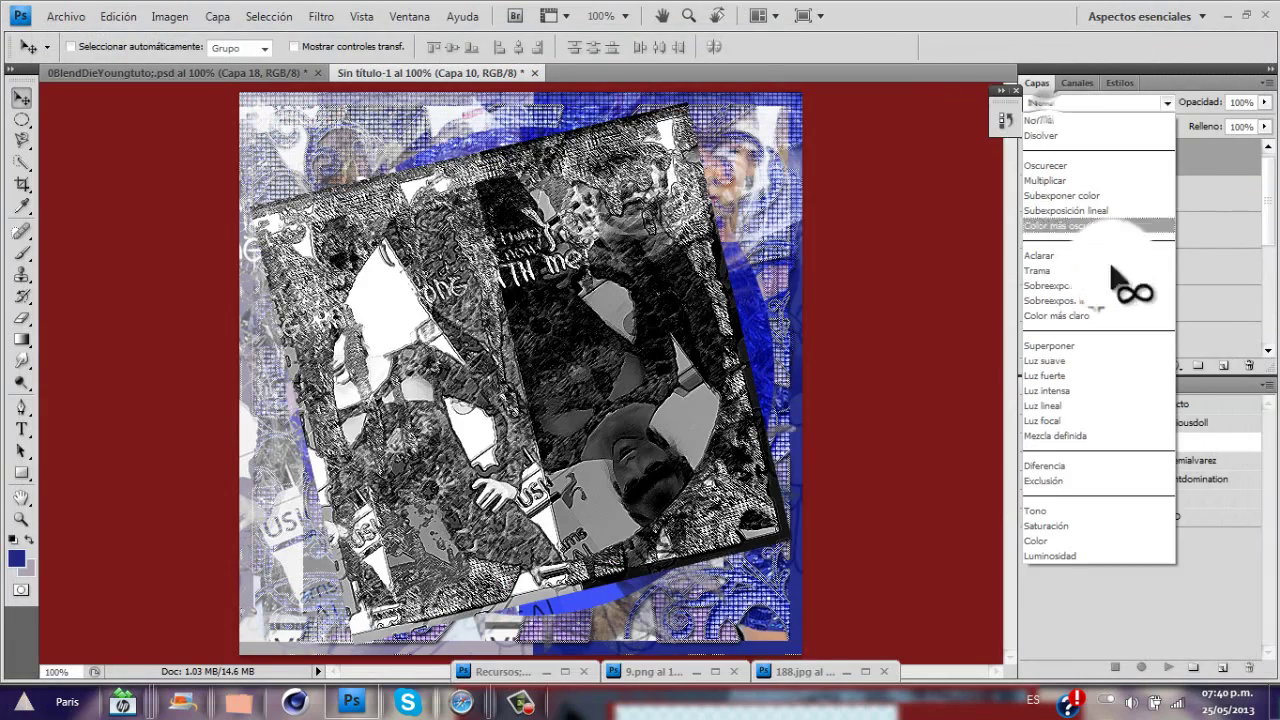
left_click(1160, 360)
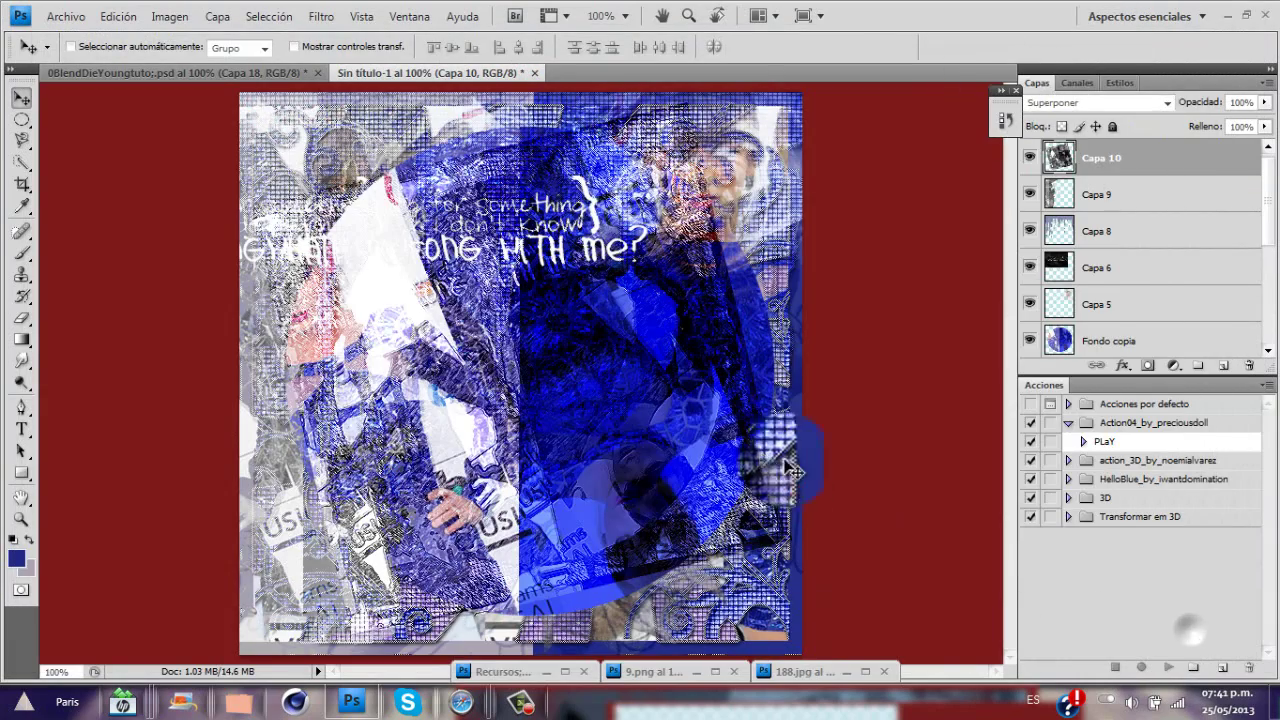
Bring in the splatter shape, Capa 15 of the Recursos document, and position it over the upper right of the canvas
left_click(545, 673)
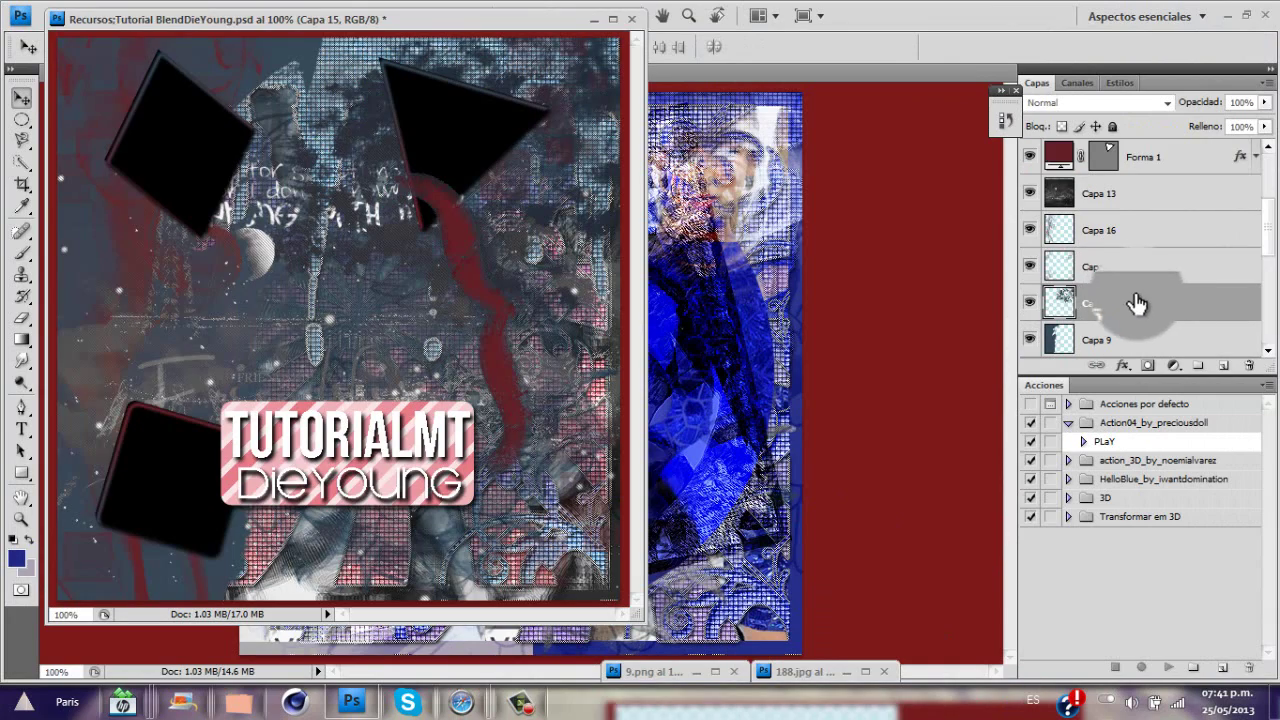
left_click_drag(1138, 304, 757, 294)
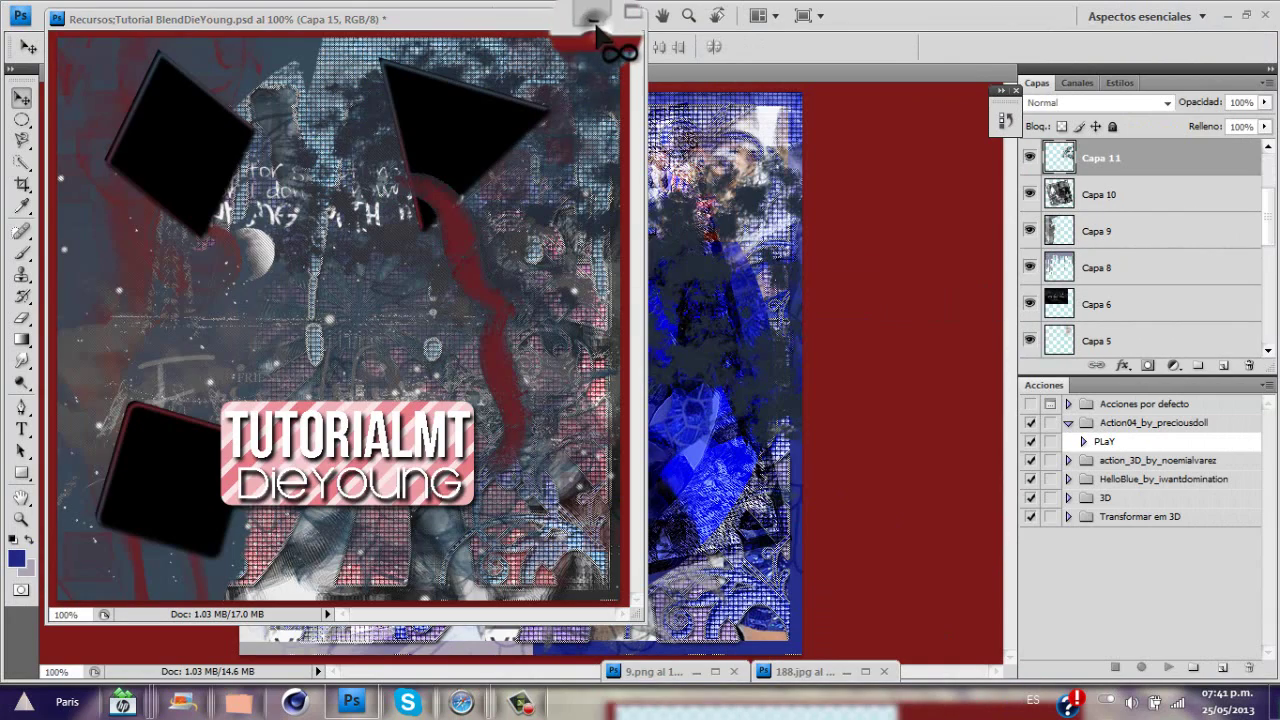
left_click(596, 25)
left_click_drag(679, 261, 676, 226)
key("ctrl+t")
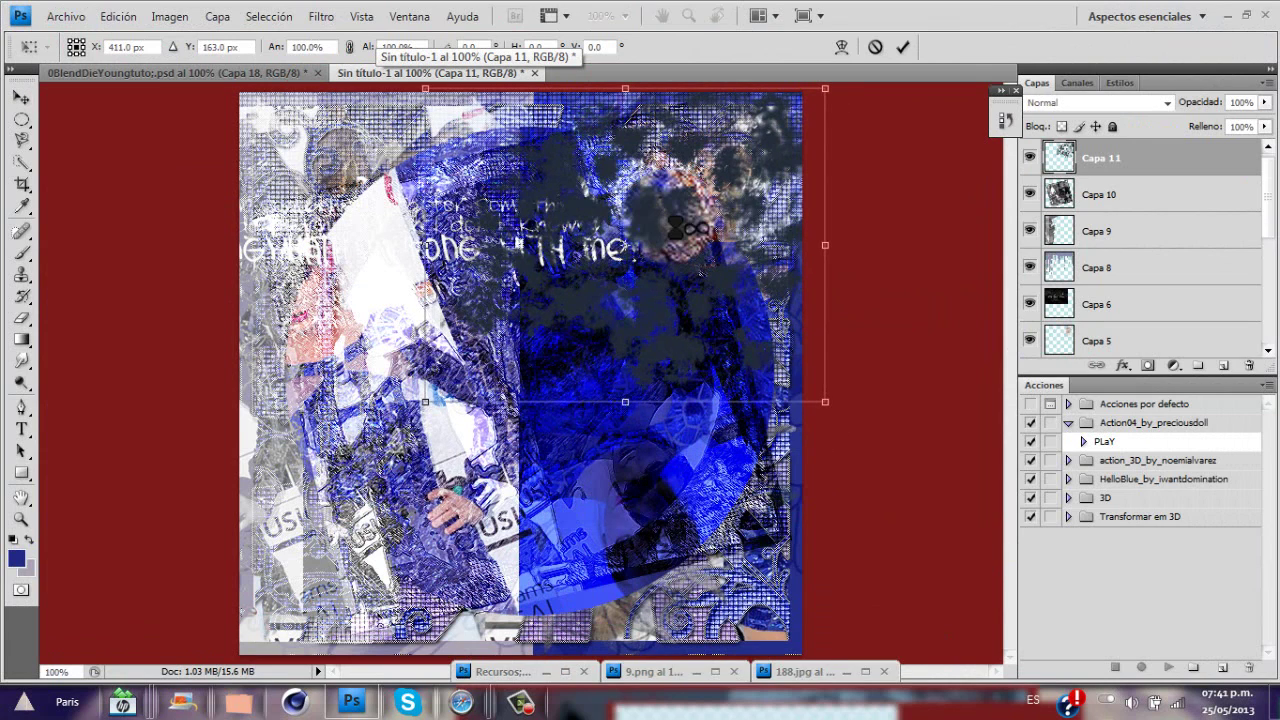
key("Return")
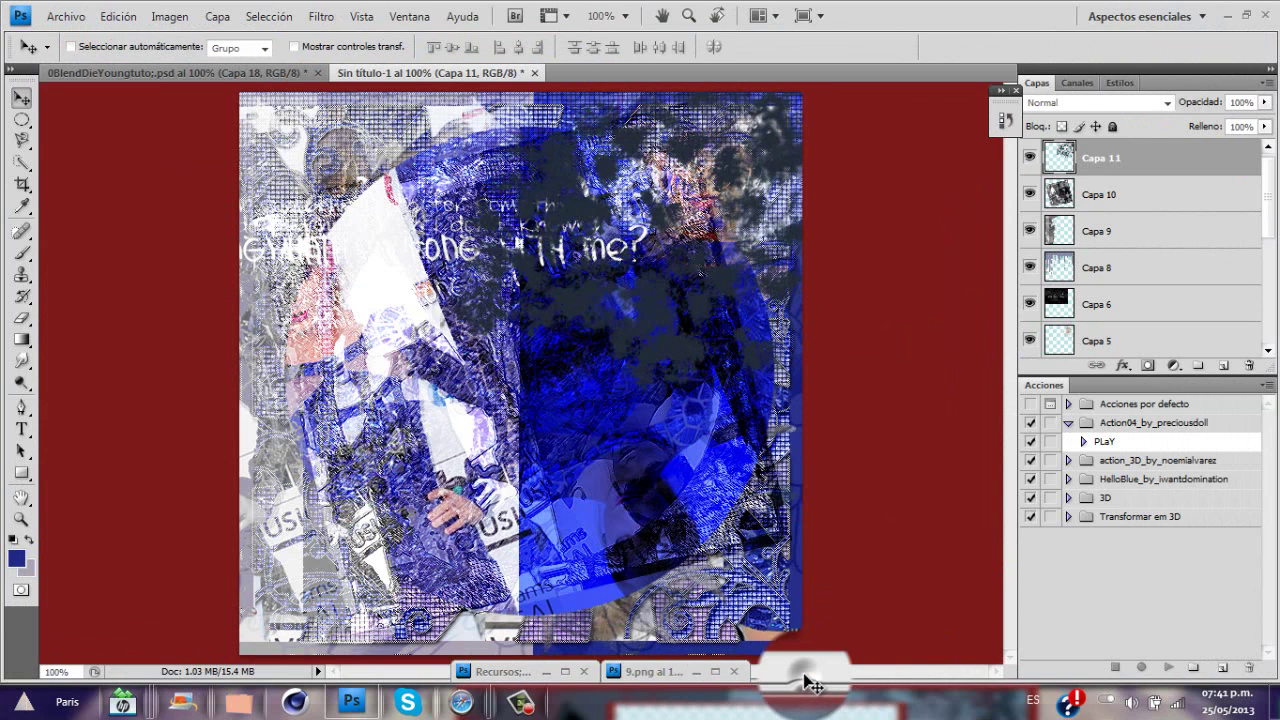
Add the photo 184.jpg as a new layer, scale it down proportionally and place it over the splatter shape
left_click(812, 683)
left_click(1152, 148)
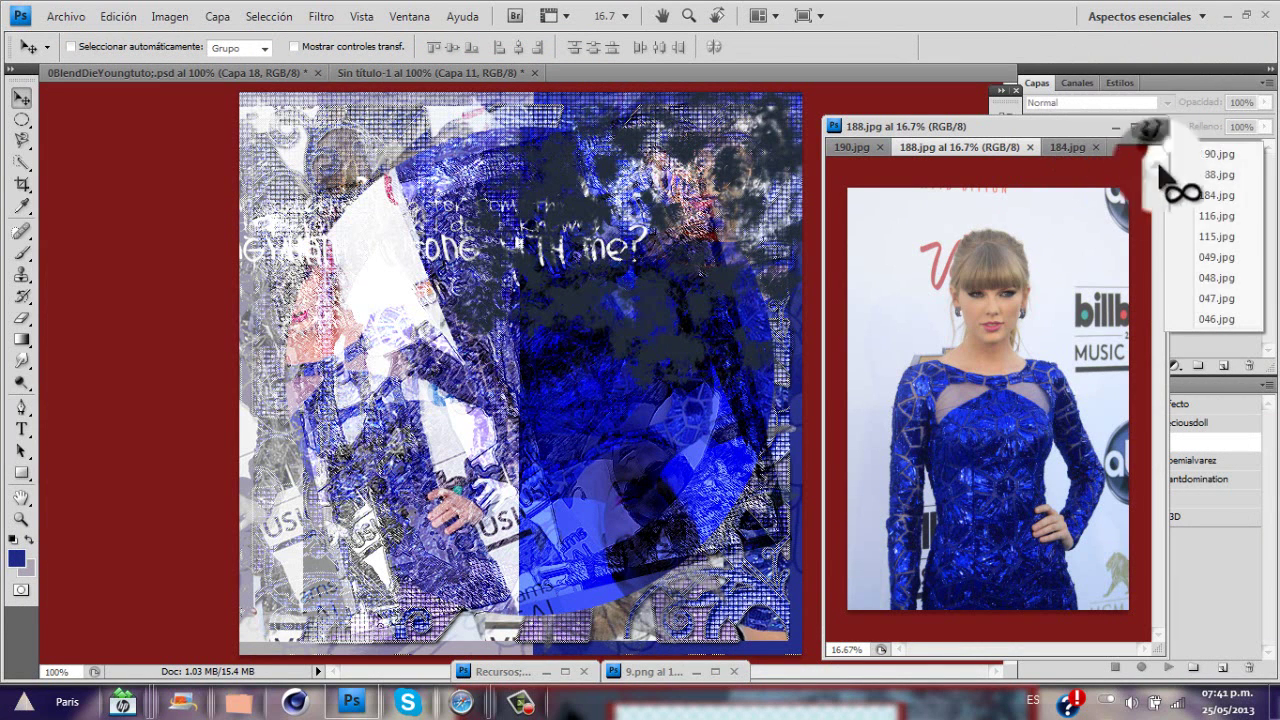
left_click(1214, 209)
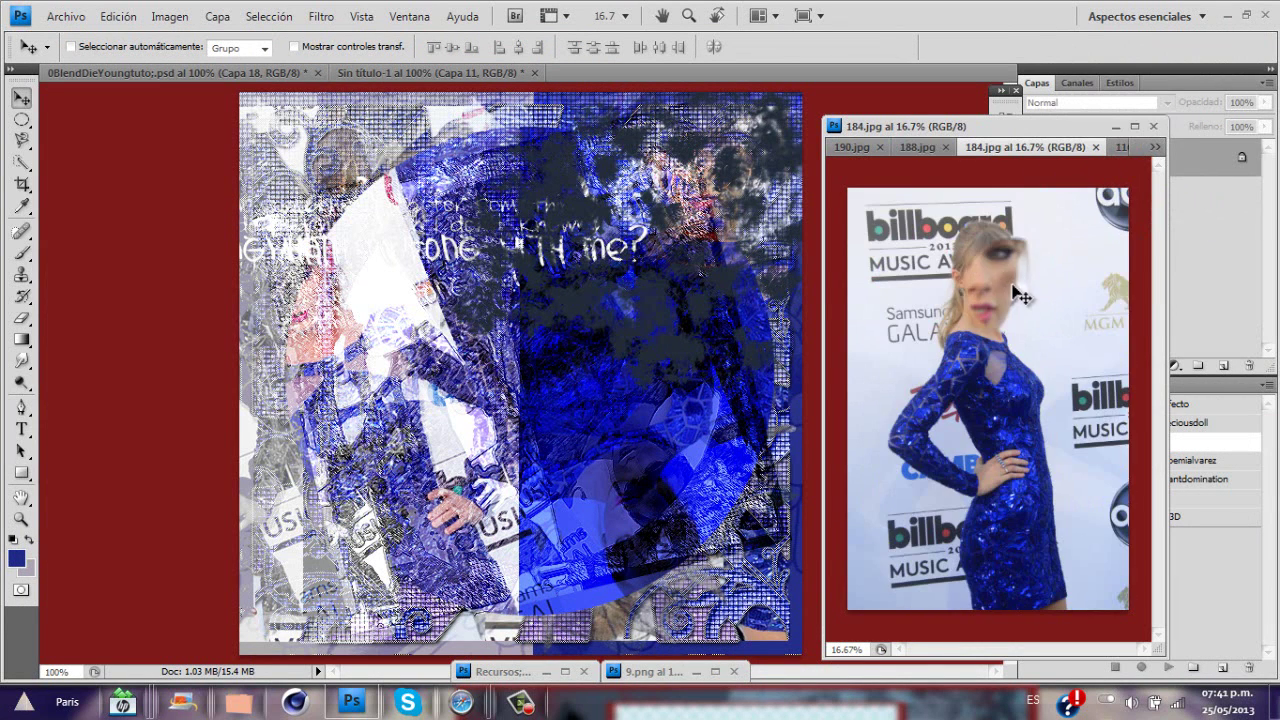
left_click_drag(1012, 285, 648, 243)
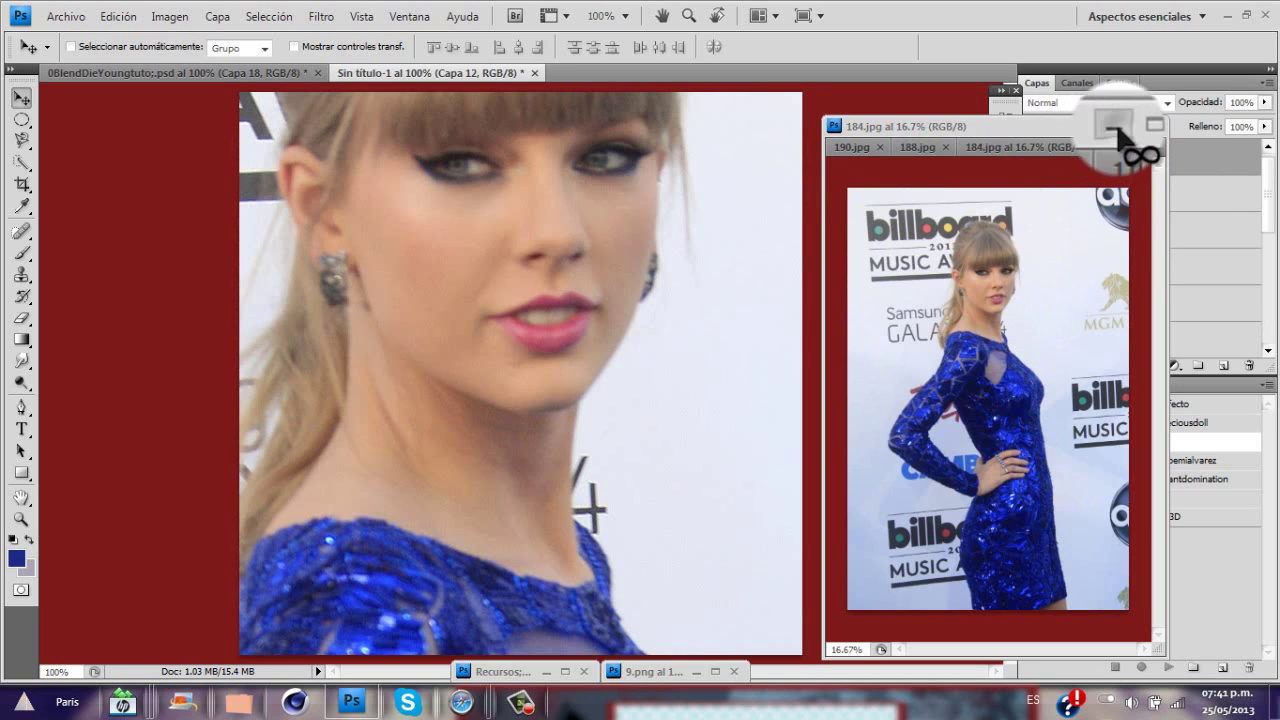
left_click(1116, 127)
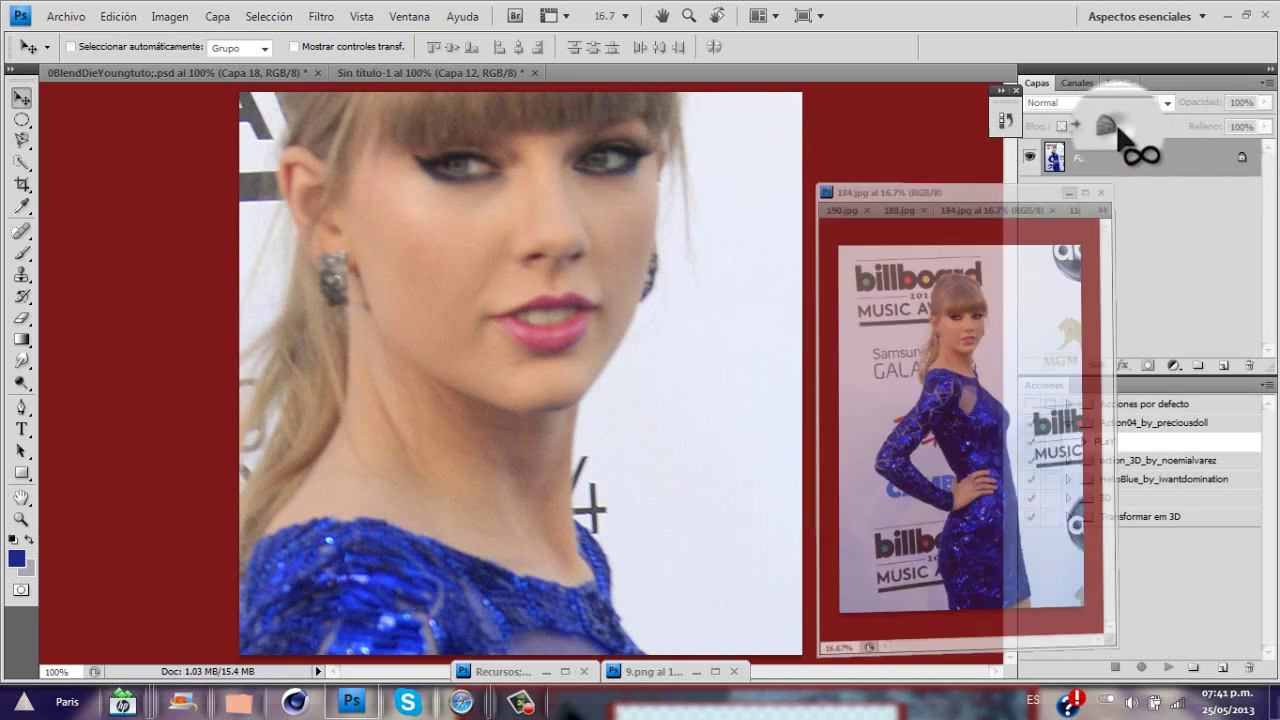
key("ctrl+t")
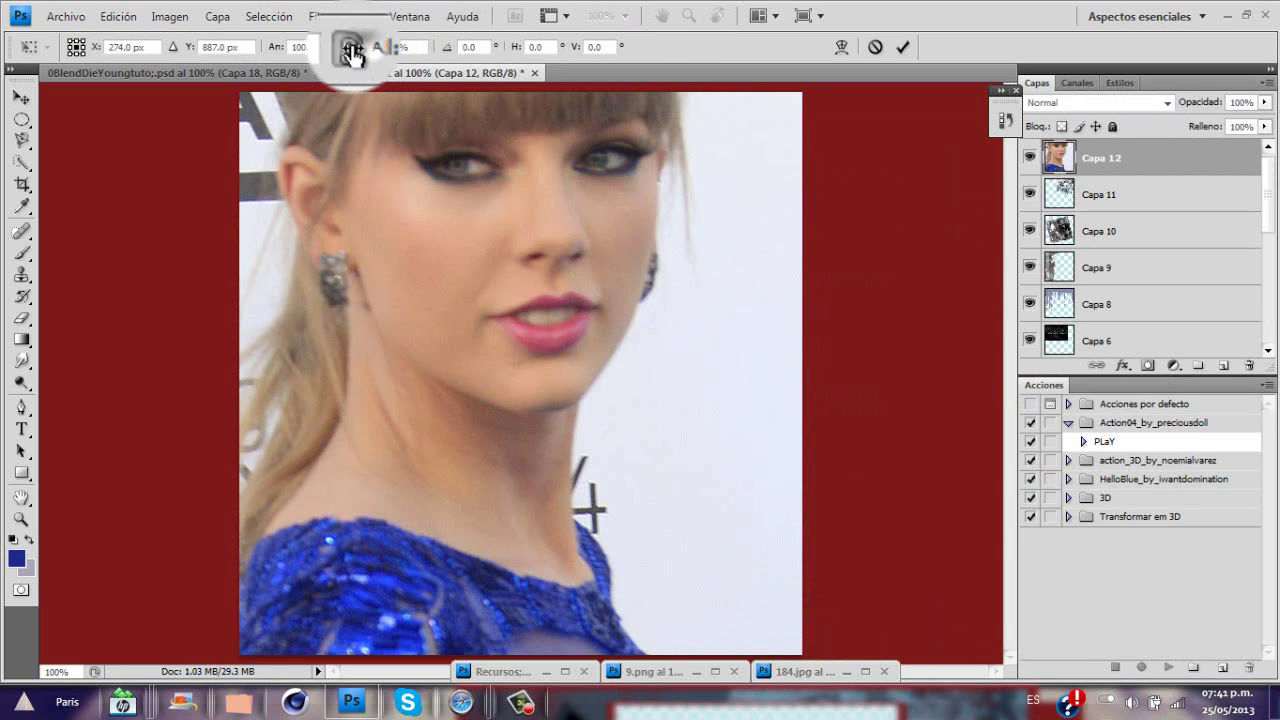
left_click_drag(327, 52, 292, 52)
left_click_drag(520, 645, 668, 100)
key("Return")
Clip the 184.jpg photo to the splatter shape and shift it slightly up and left inside it
right_click(1143, 157)
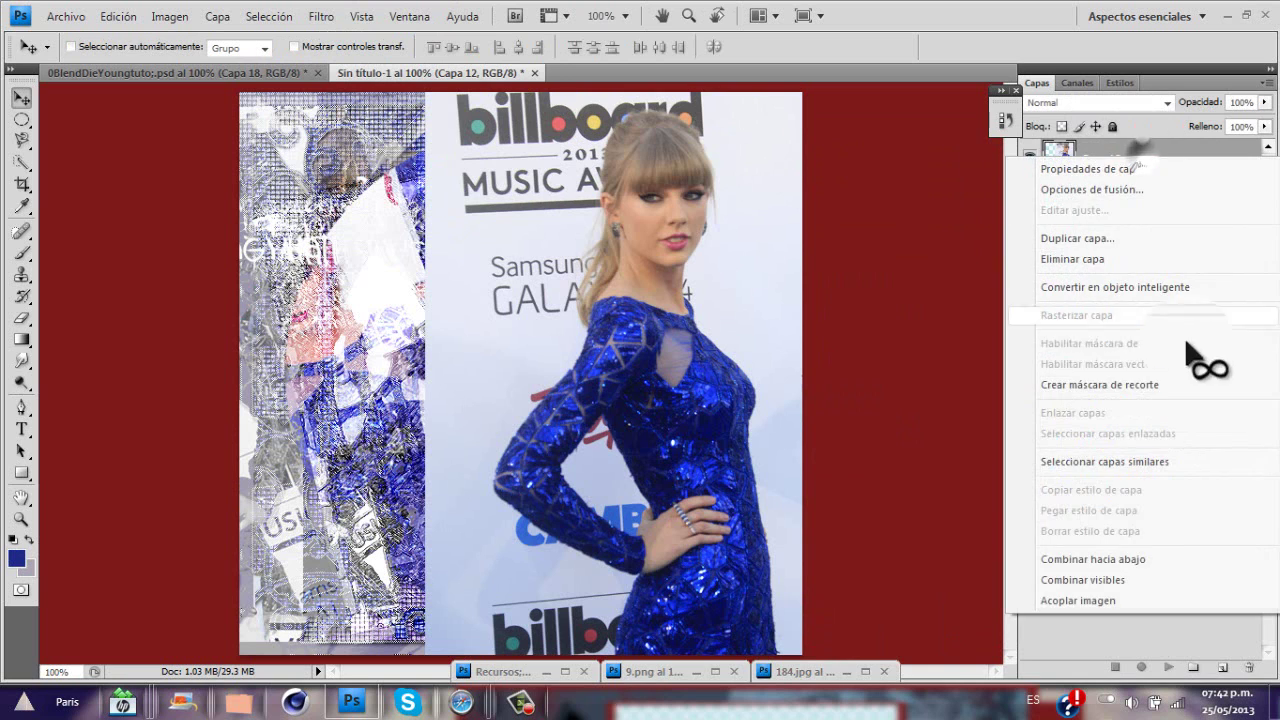
left_click(1100, 385)
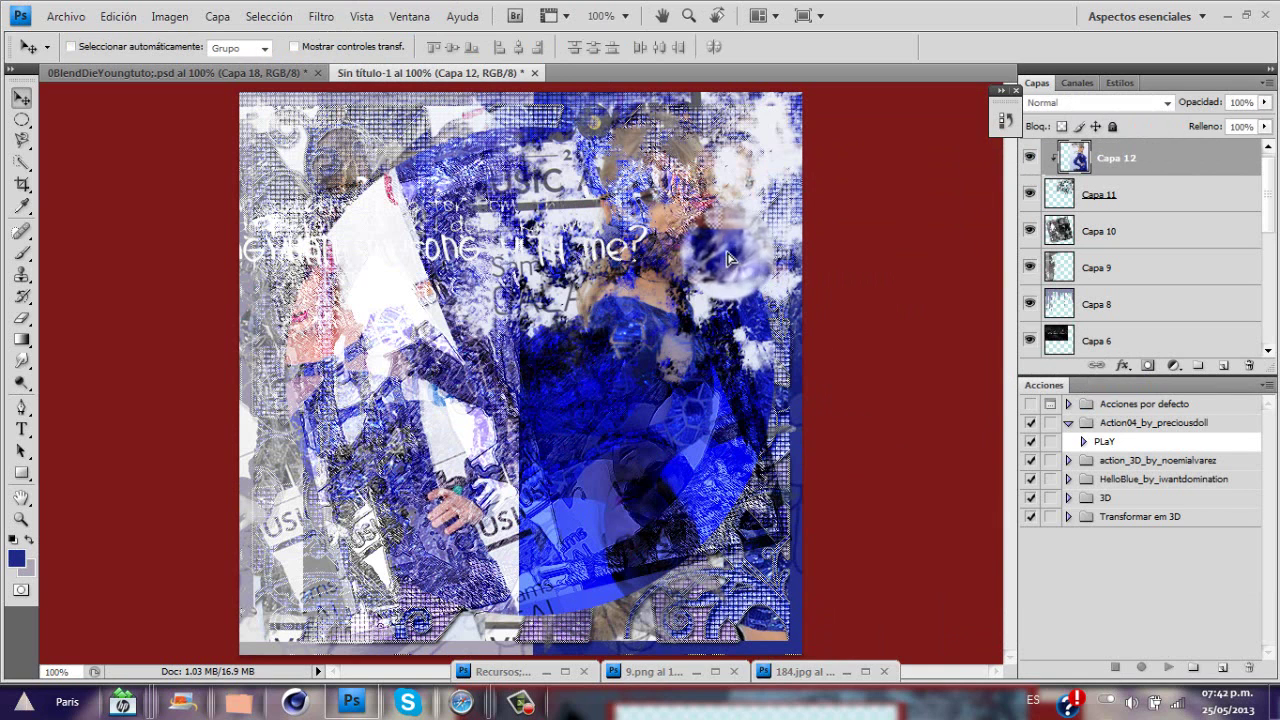
left_click_drag(722, 250, 712, 233)
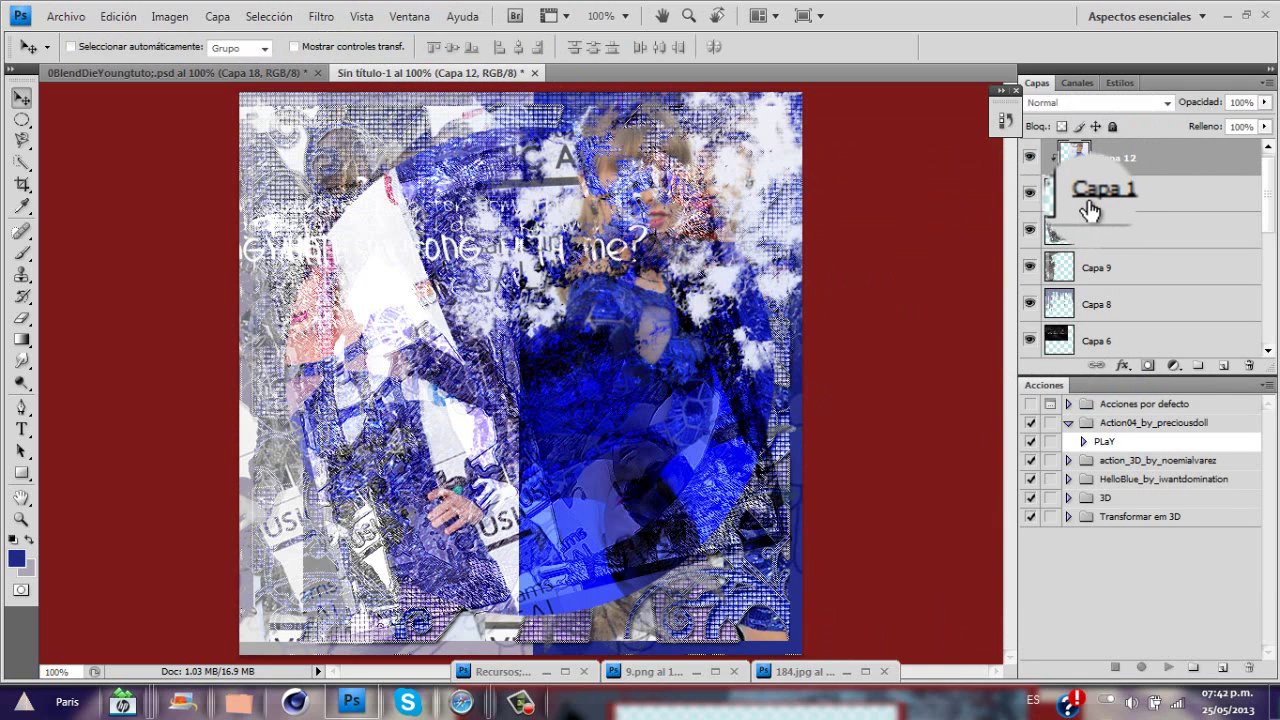
Merge the clipped photo with the splatter shape and blend it in Luz focal mode at a reduced opacity
left_click(1045, 103)
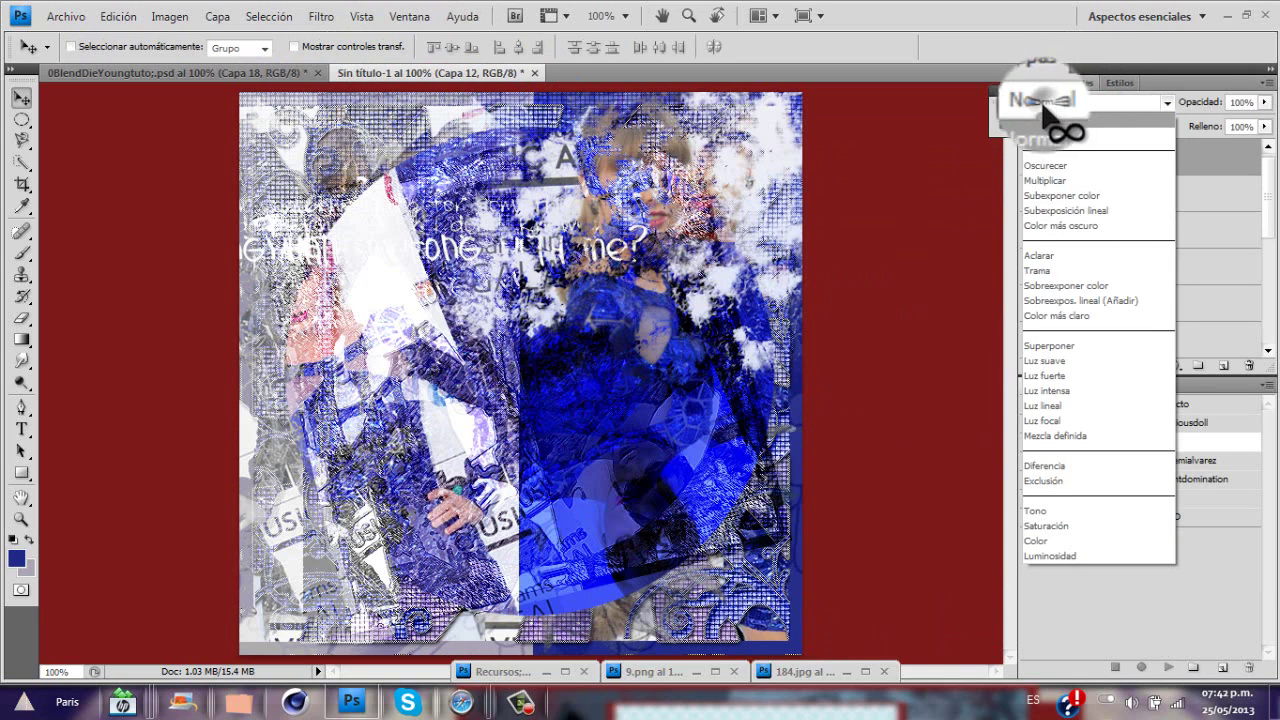
left_click(1055, 421)
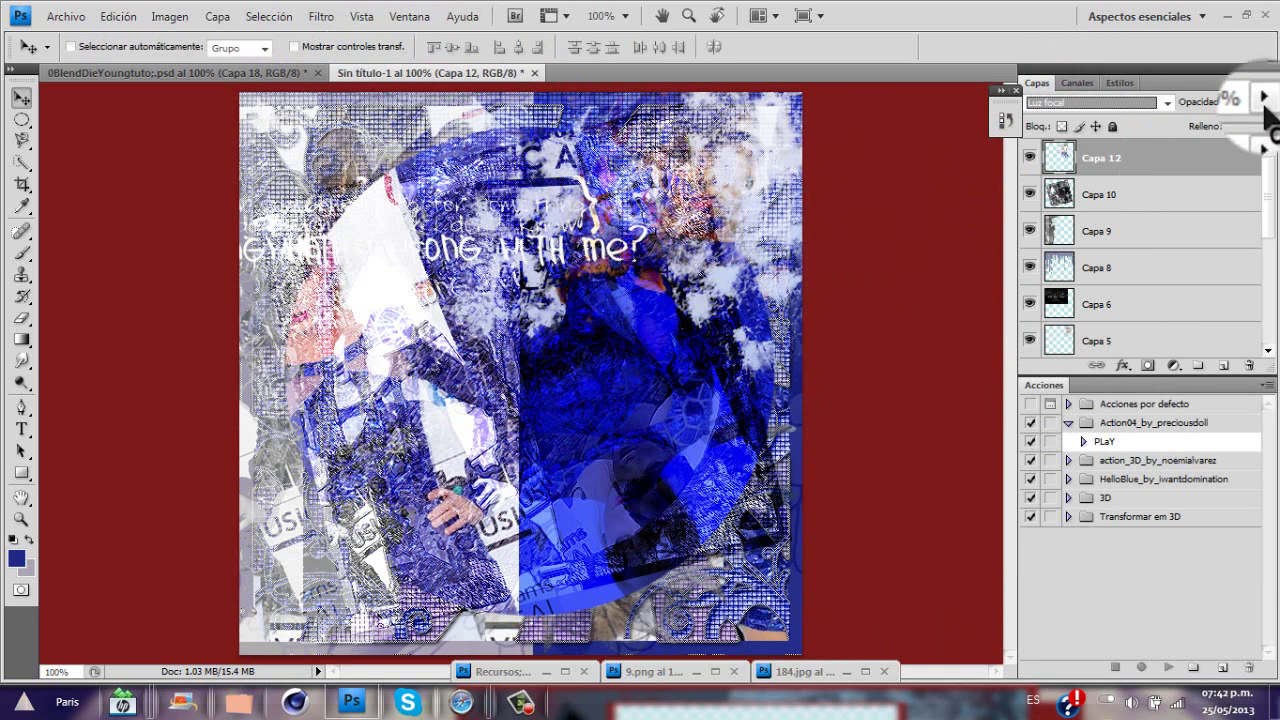
left_click_drag(1254, 126, 1246, 126)
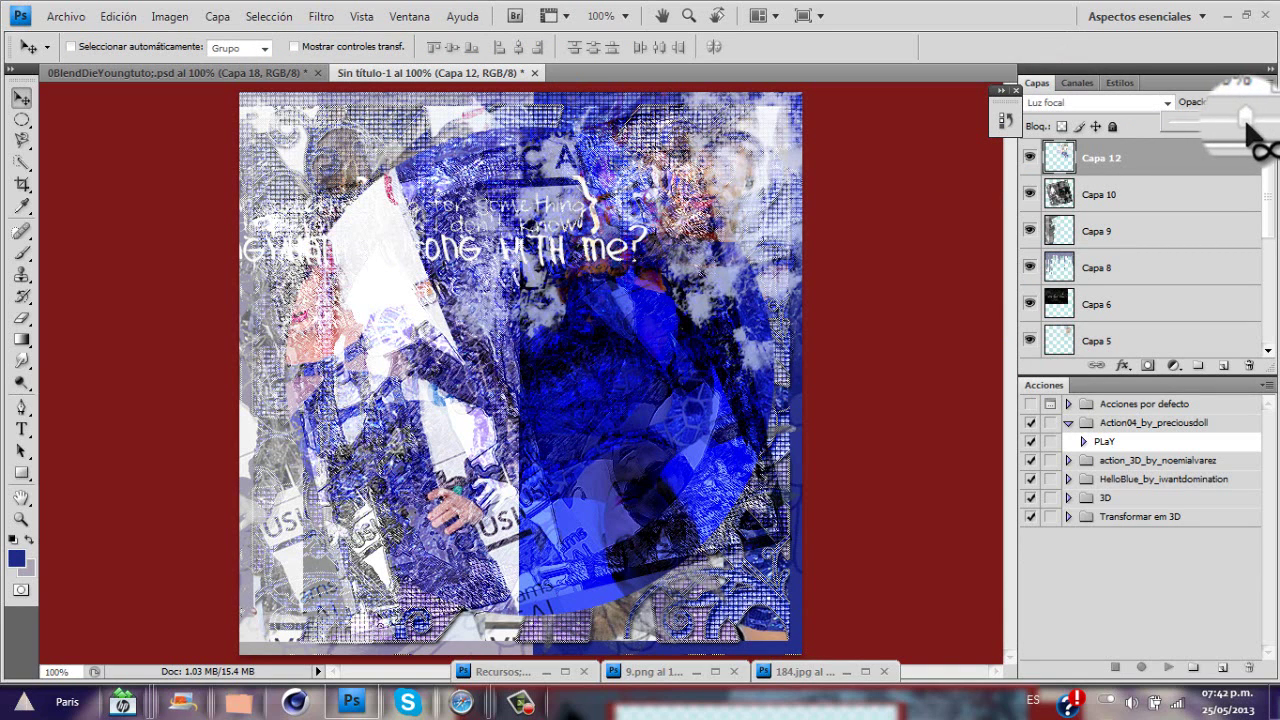
Bring in the squares texture, Capa 11 of the Recursos document, and tint it blue with Tono/saturación
left_click(565, 671)
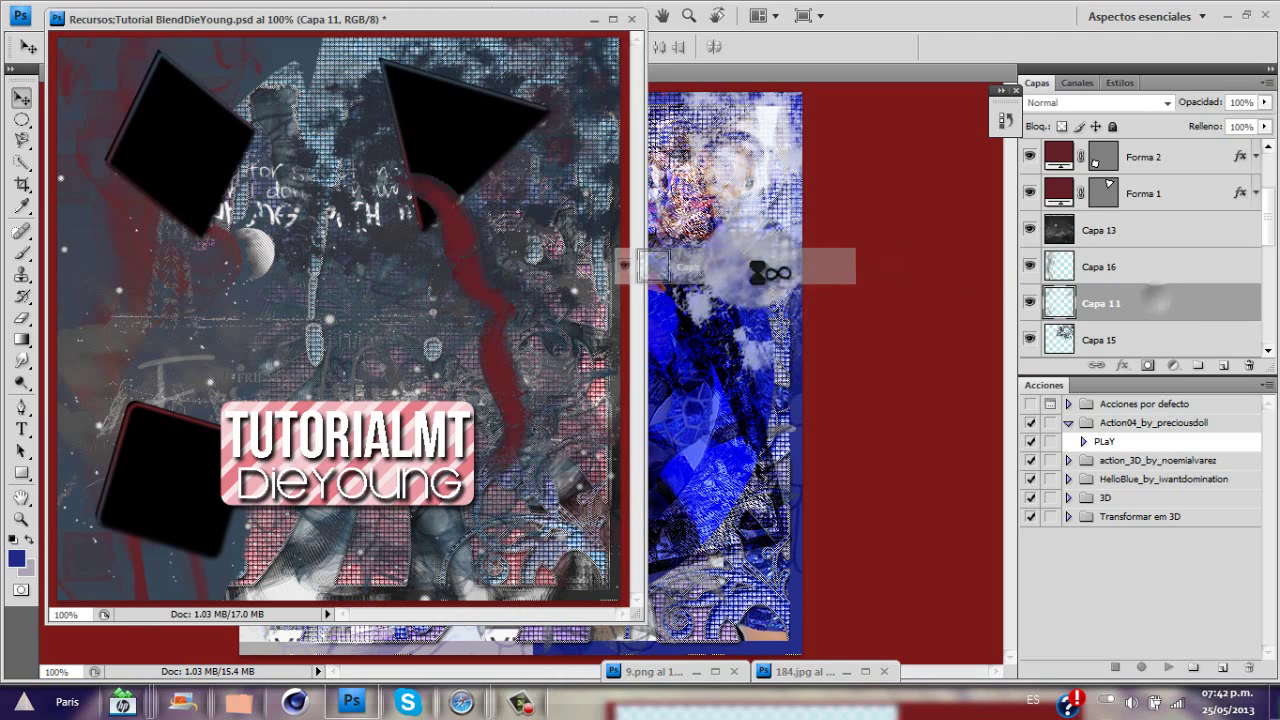
left_click(593, 18)
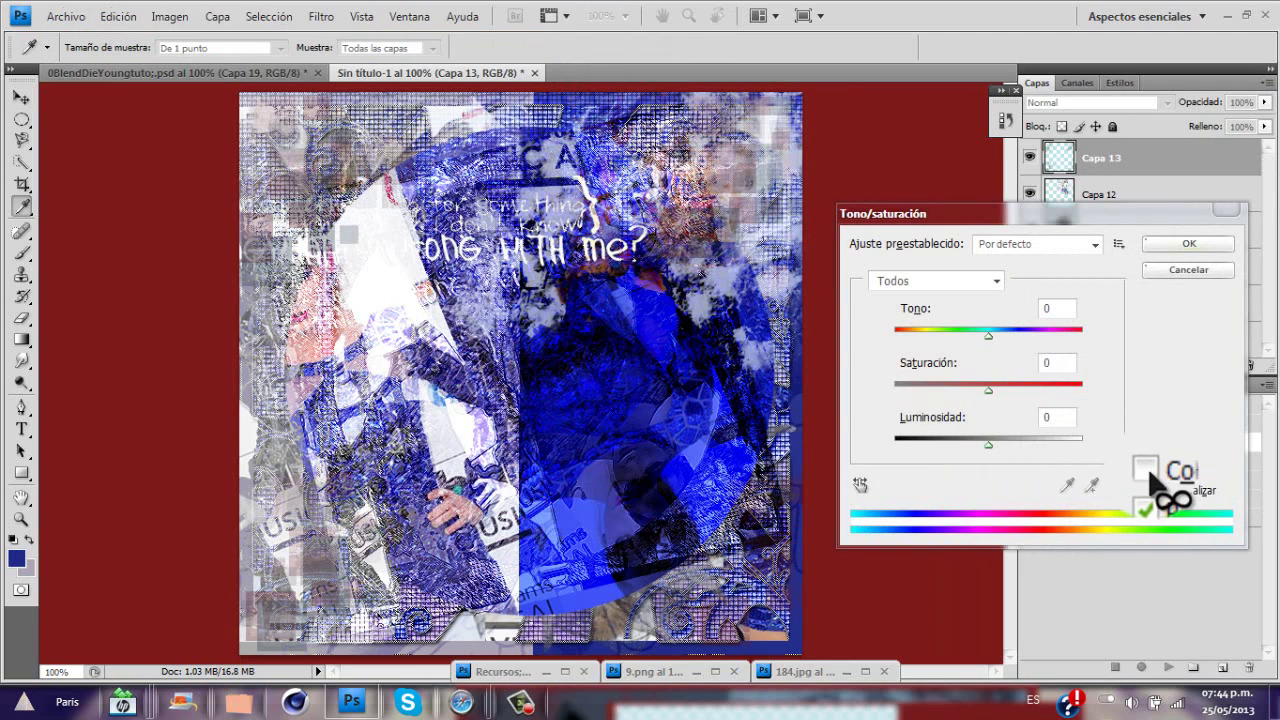
left_click(1188, 269)
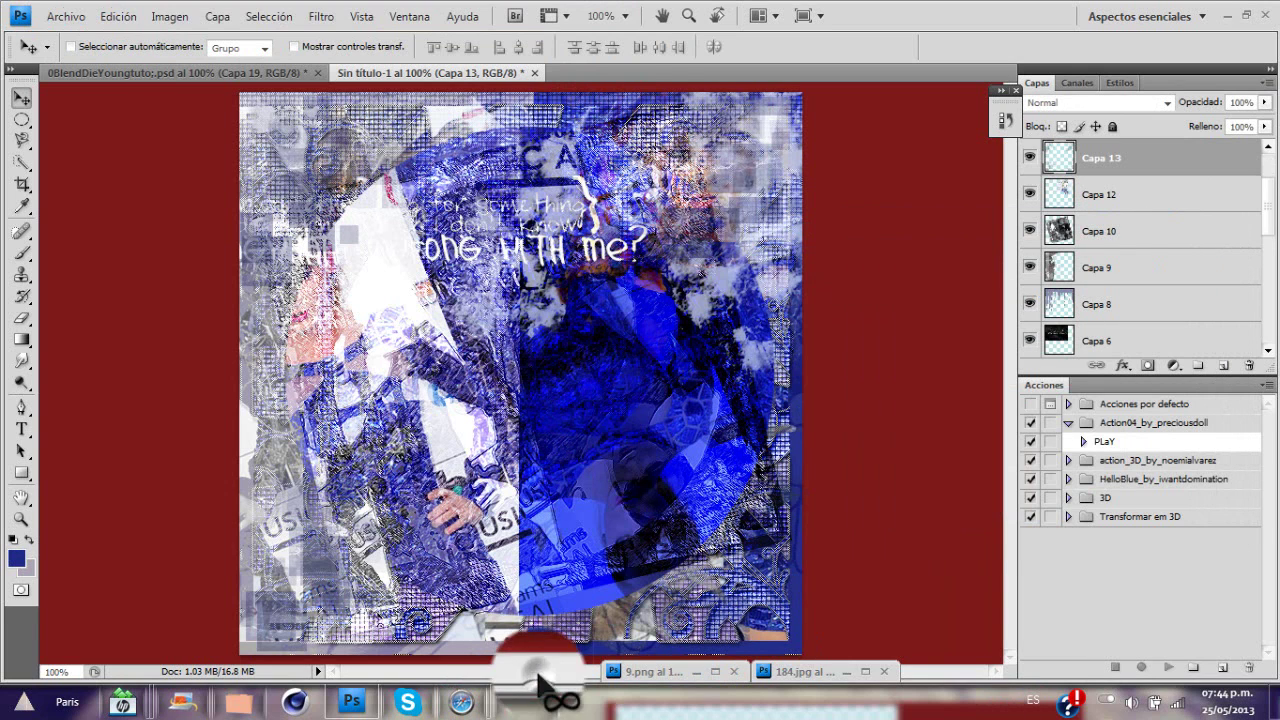
Bring in the smoke shape, Capa 16 of the Recursos document, and place it along the left side of the canvas
left_click(545, 674)
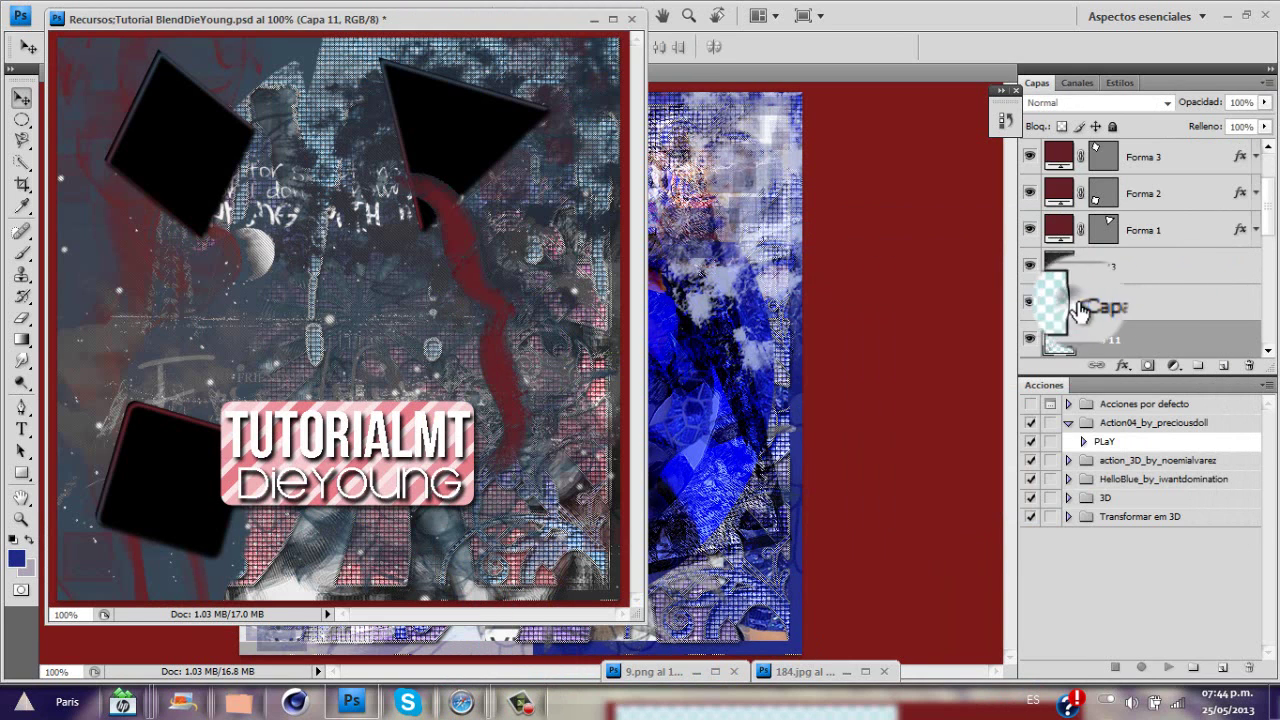
left_click(1133, 308)
left_click_drag(937, 281, 1170, 180)
left_click(594, 19)
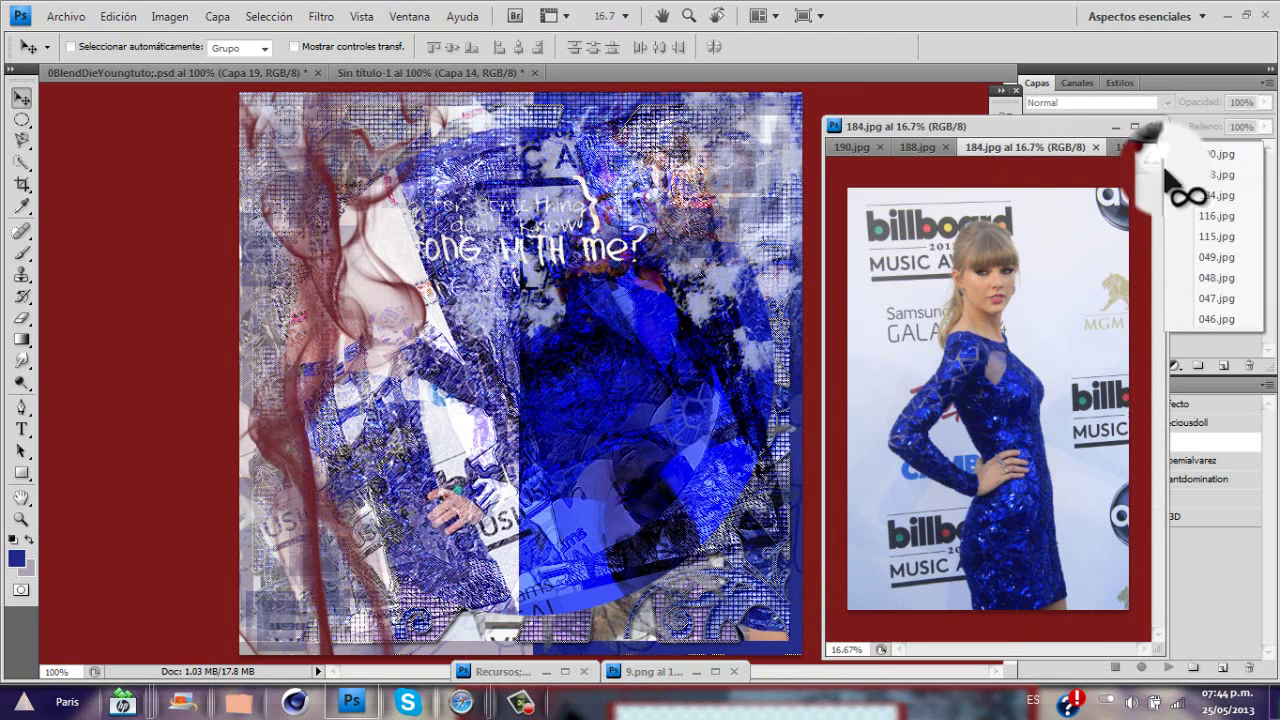
Add the photo 116.jpg as a new layer and scale it down proportionally over the smoke shape
left_click_drag(1200, 225, 712, 275)
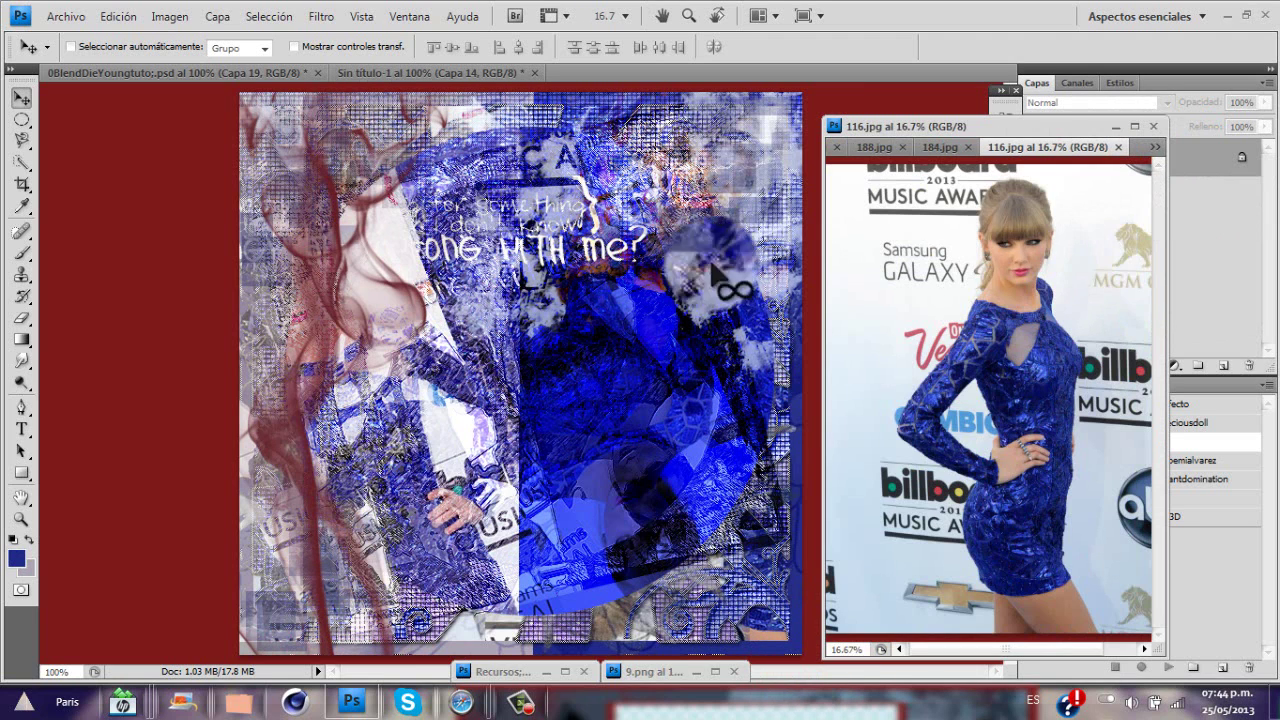
left_click_drag(1050, 315, 305, 300)
left_click(1115, 126)
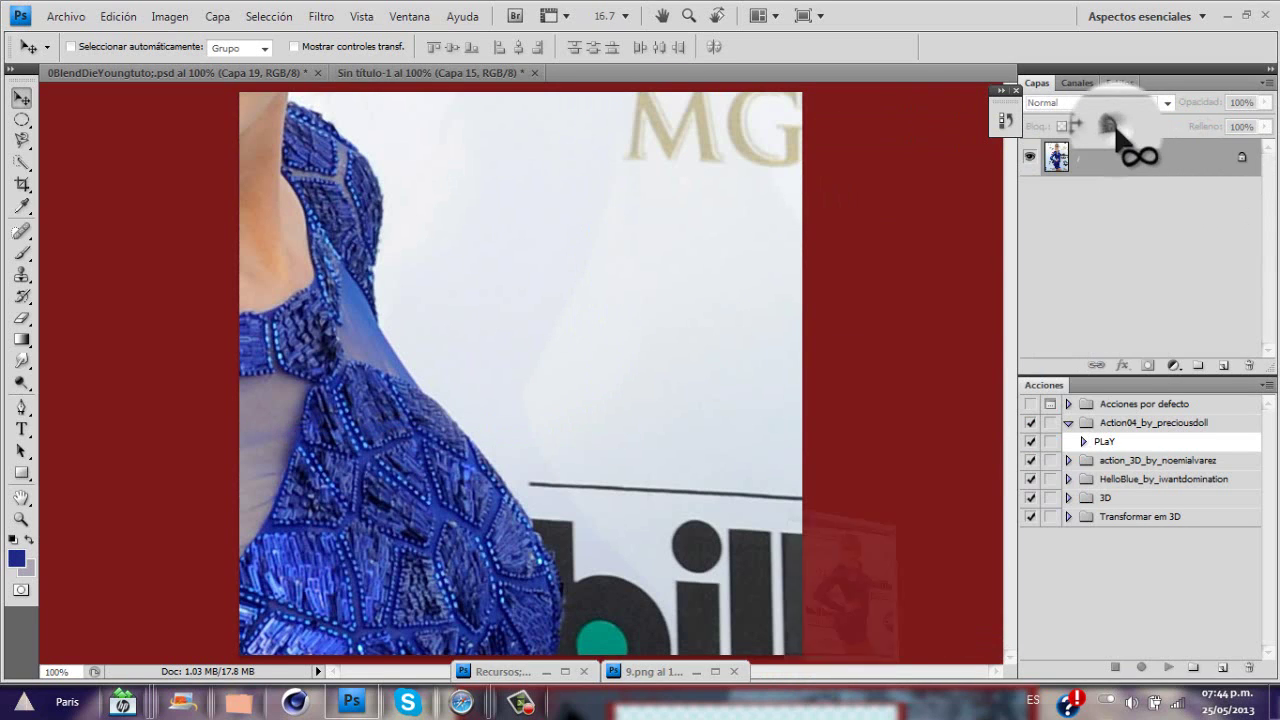
key("ctrl+t")
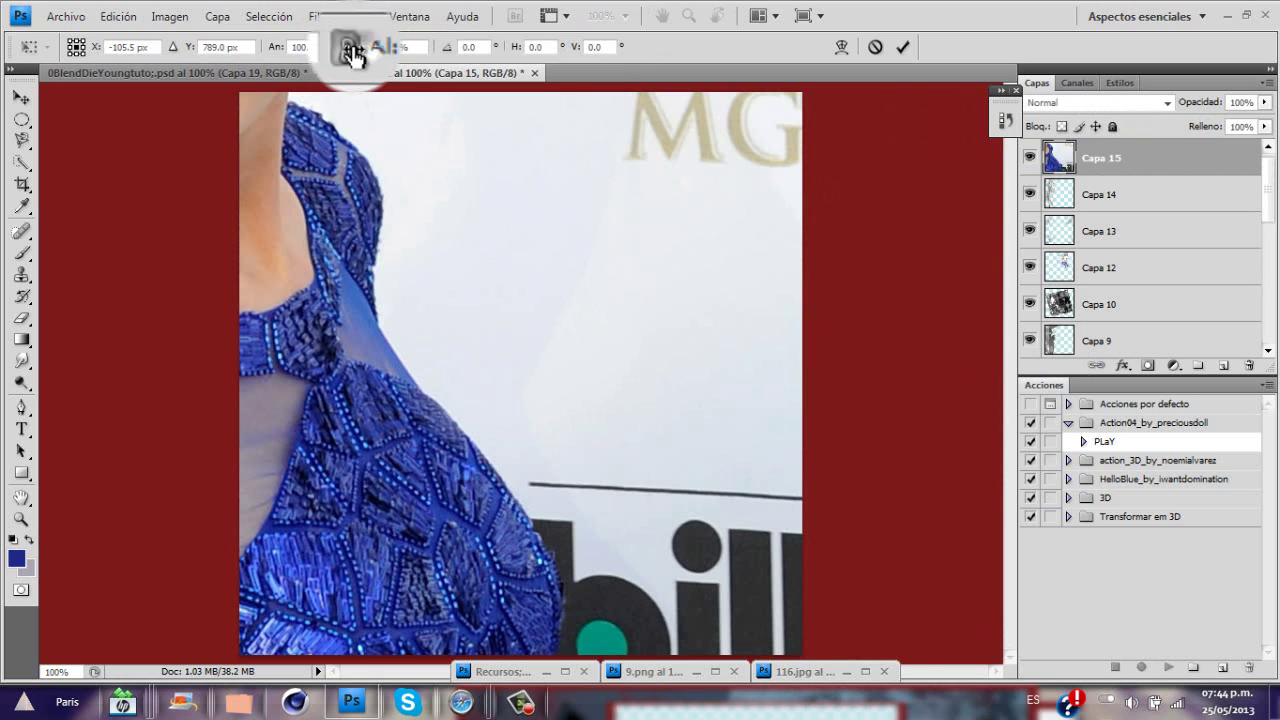
left_click_drag(352, 50, 314, 48)
Clip the 116.jpg photo to the smoke shape, merge the two layers and blend the result in Subexposición lineal mode
right_click(1158, 162)
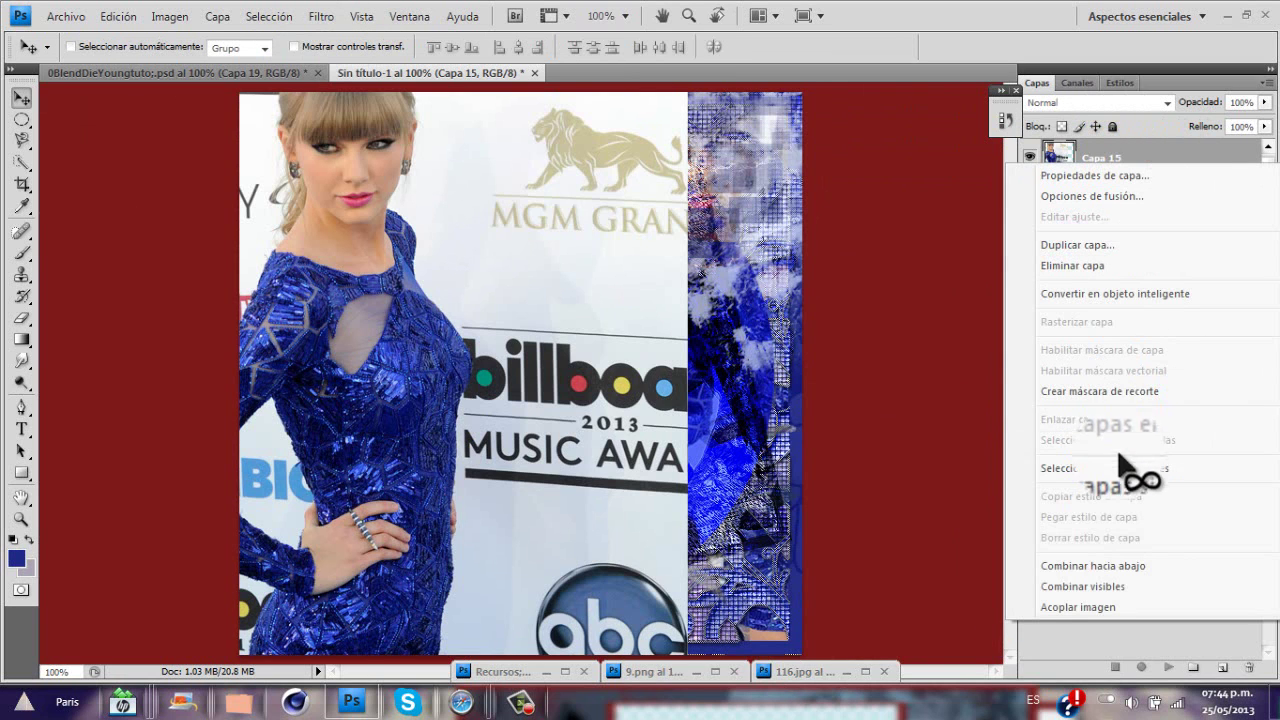
left_click(1100, 391)
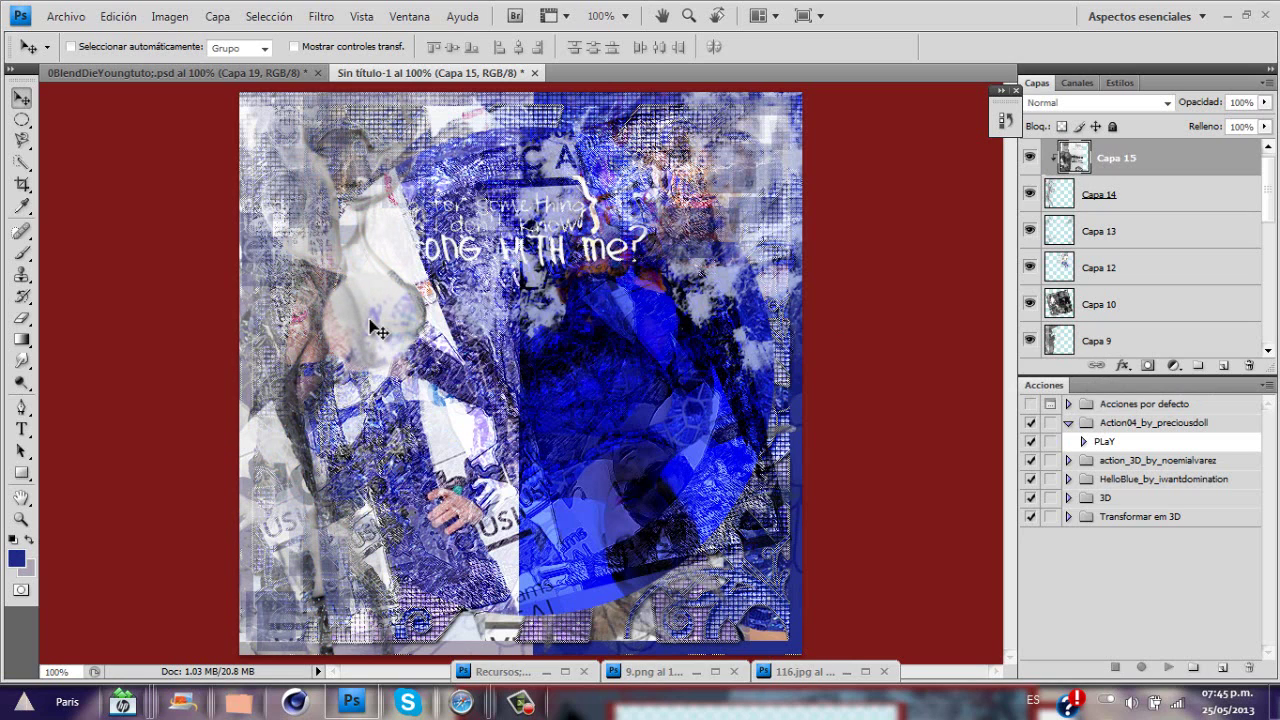
left_click(1122, 193, "ctrl")
key("ctrl+e")
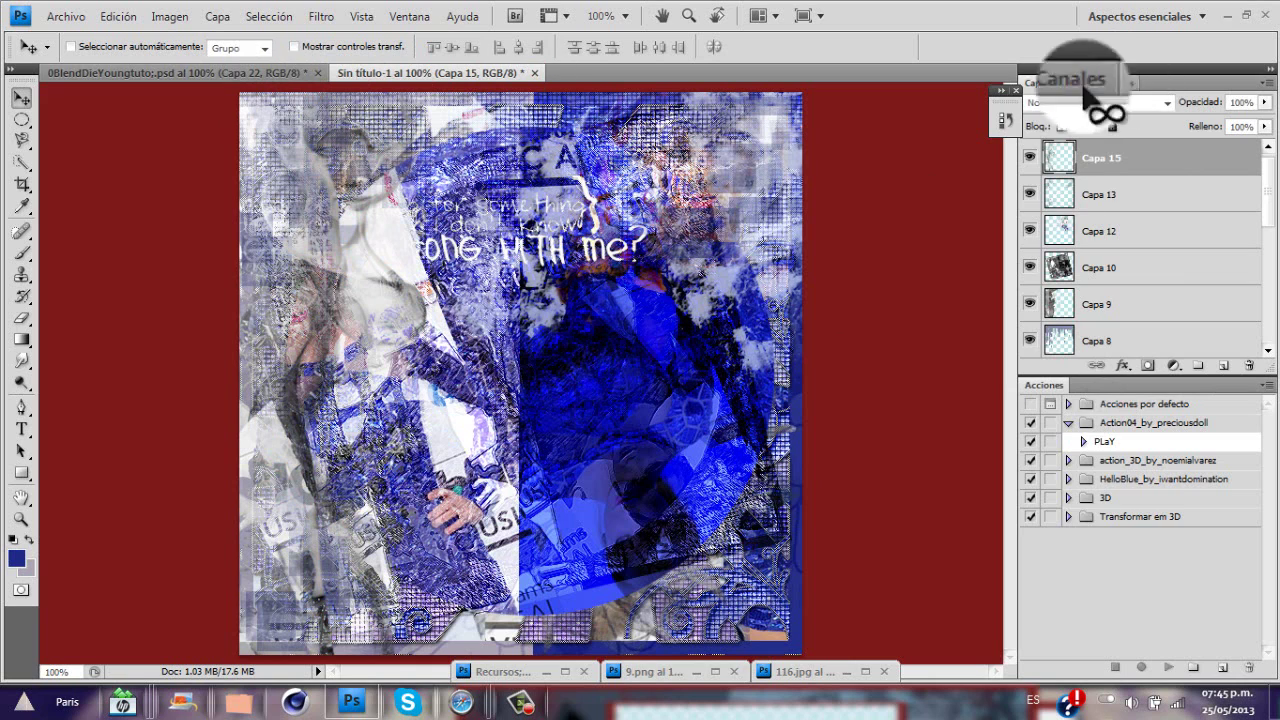
left_click(1088, 102)
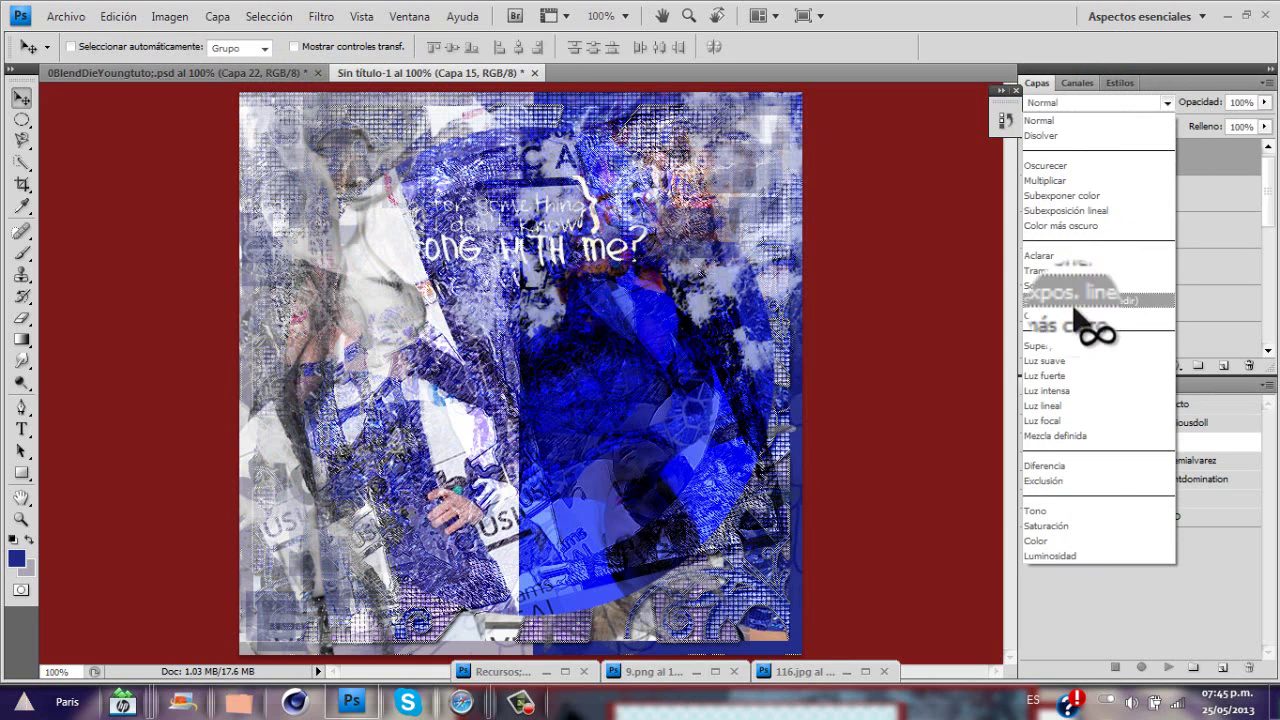
key("Escape")
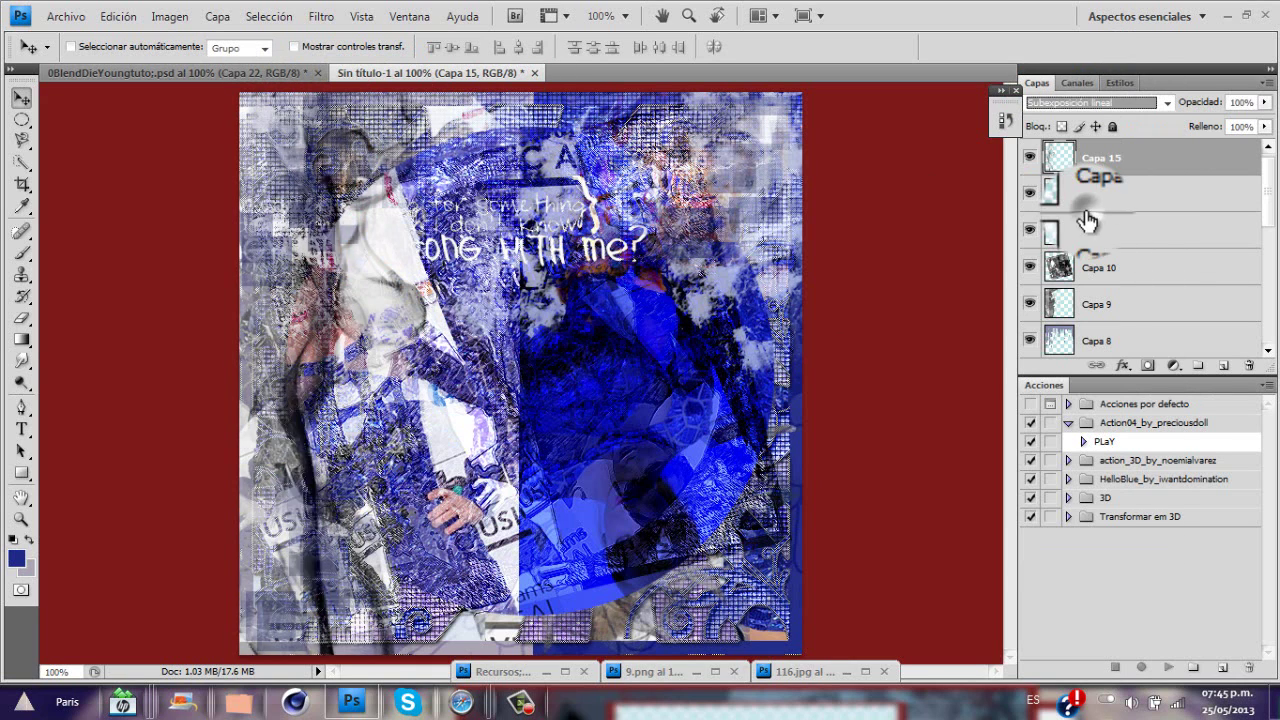
Bring in the dark speckled texture, Capa 13 of the Recursos document, and position it over the canvas in Aclarar mode
left_click(541, 671)
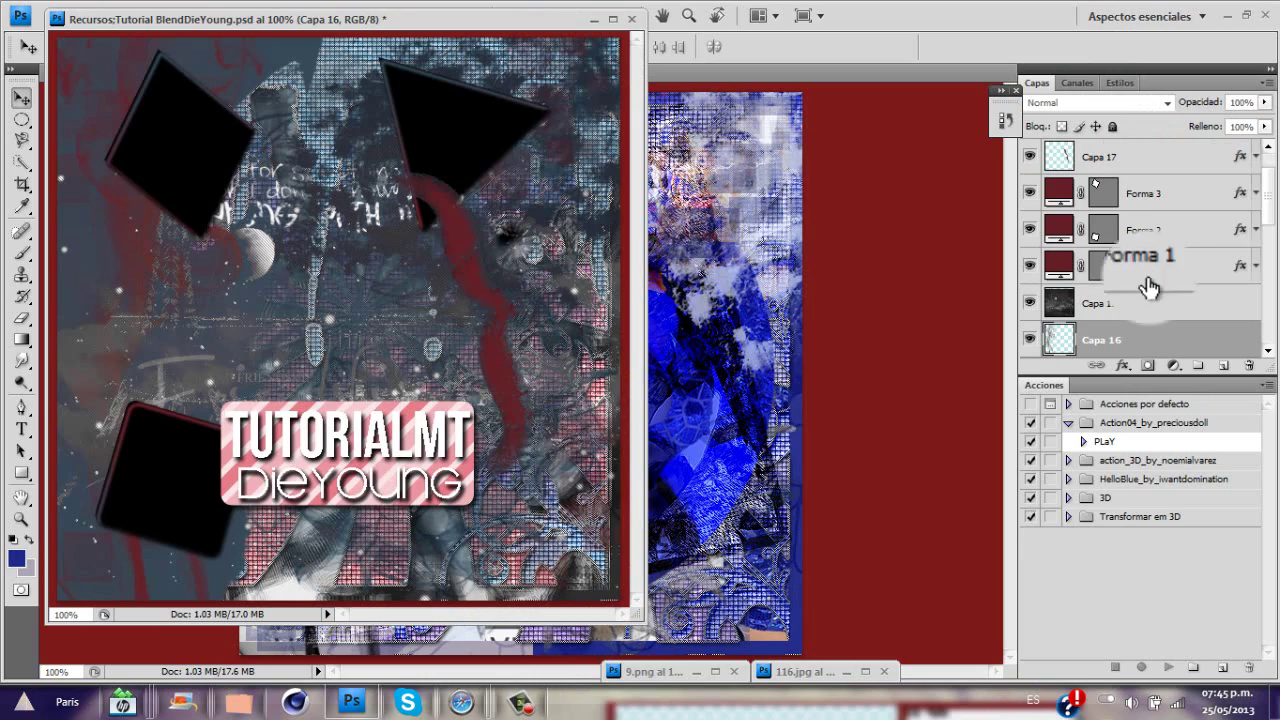
left_click_drag(1170, 307, 710, 295)
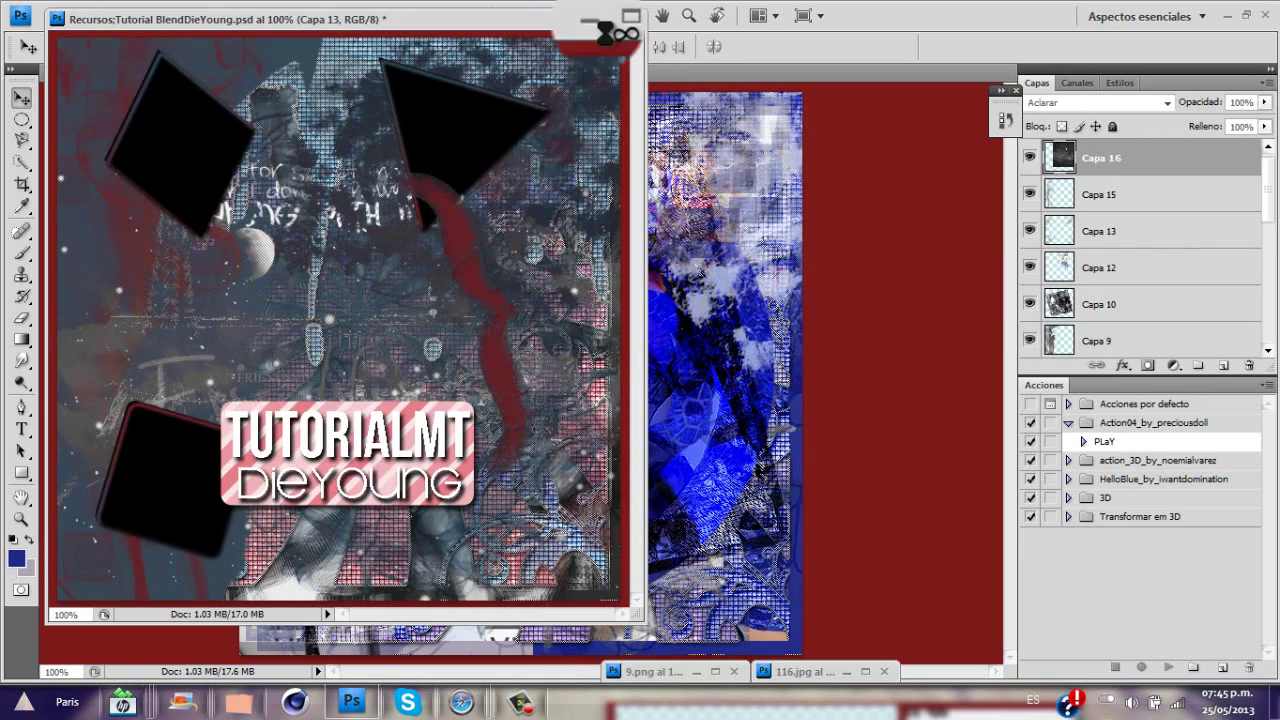
left_click(593, 19)
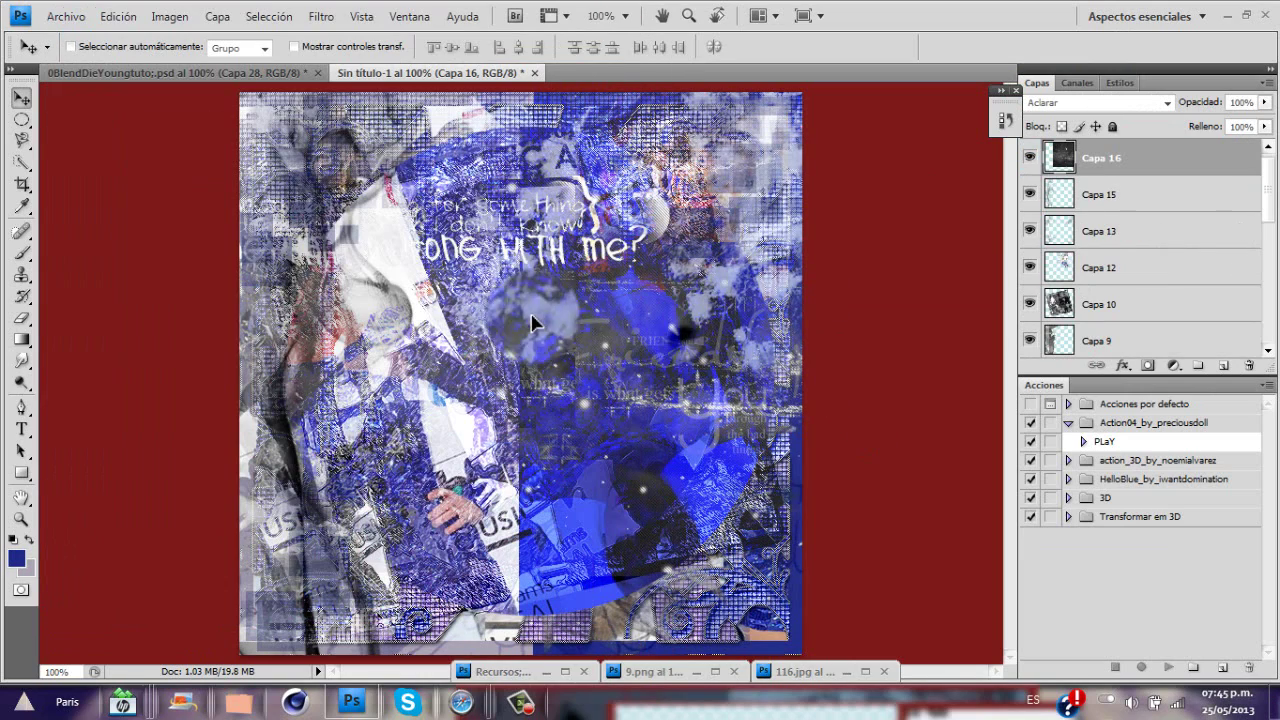
left_click_drag(487, 298, 505, 325)
Add the cut-out figure from 9.png as a new layer, scale it down and position it left of centre on the canvas
left_click(686, 676)
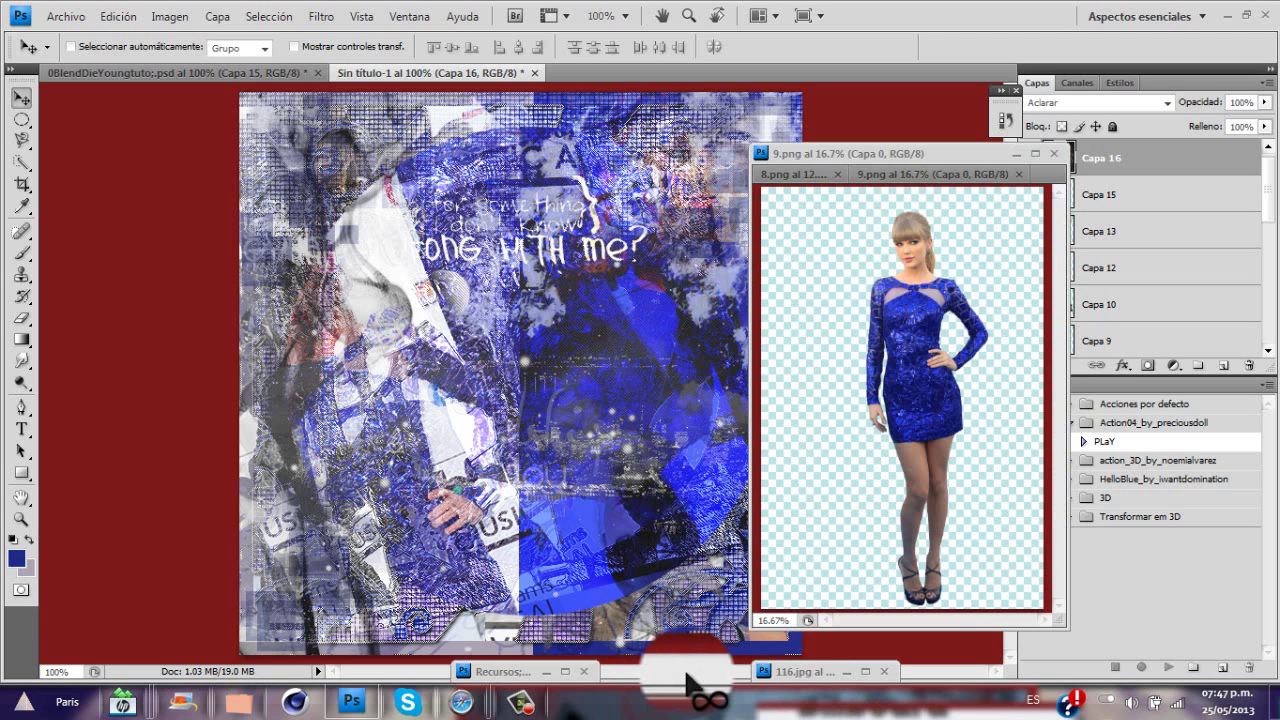
left_click_drag(860, 225, 514, 356)
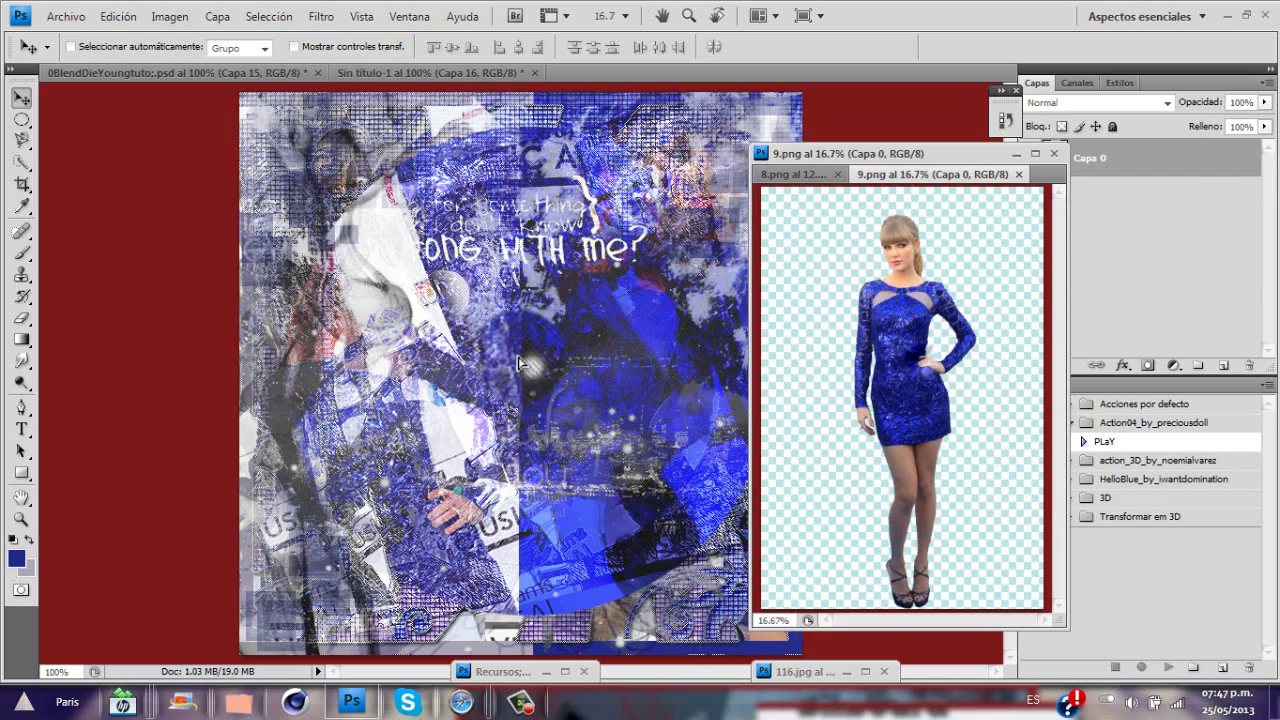
left_click(1016, 154)
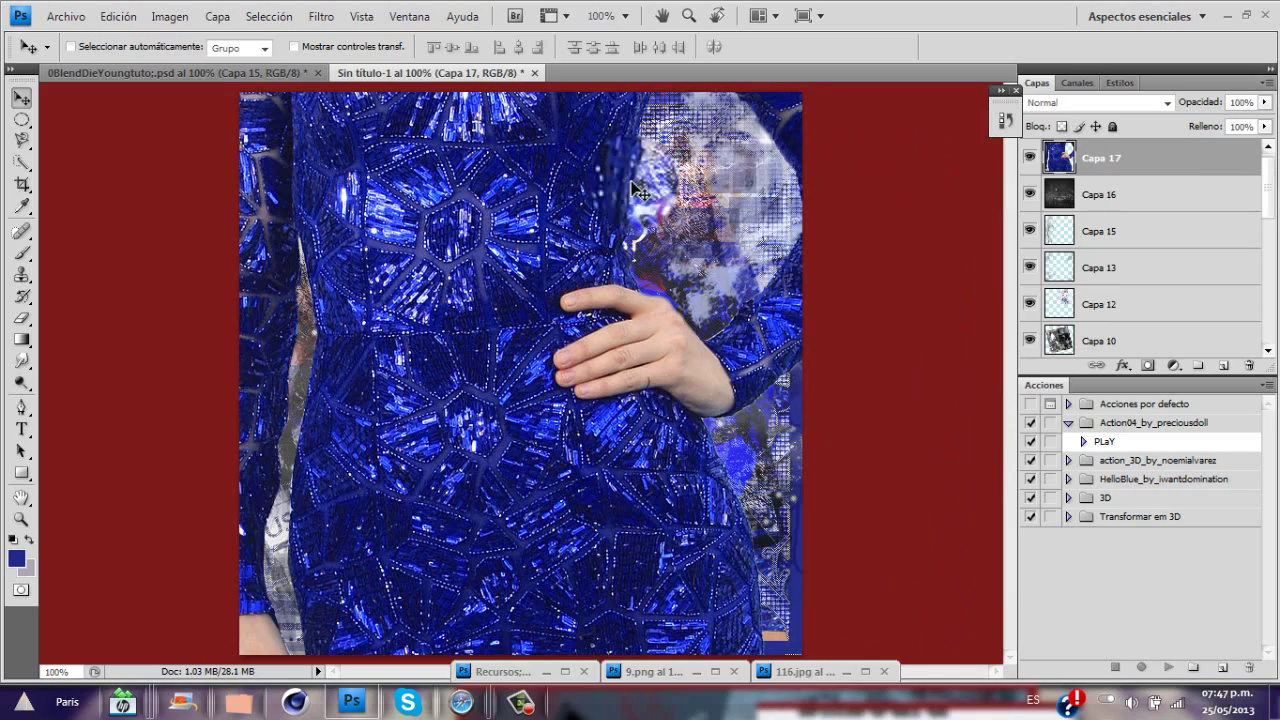
left_click_drag(628, 185, 652, 362)
key("ctrl+t")
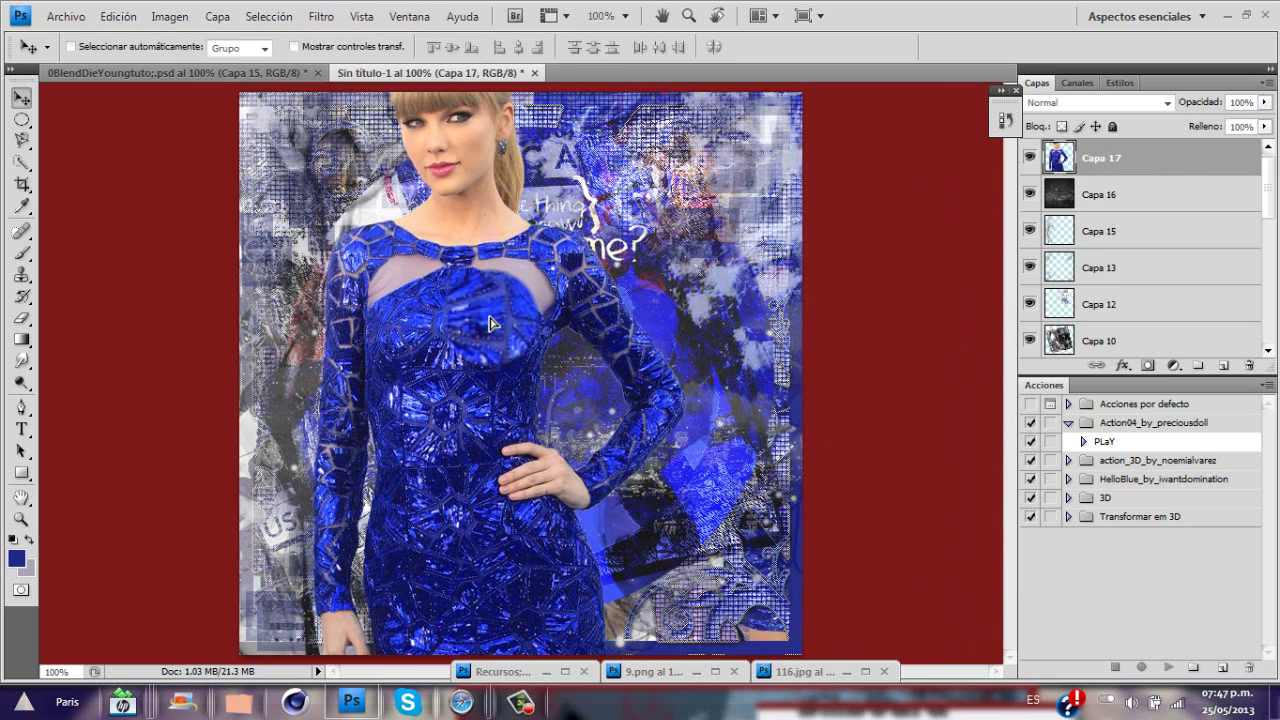
left_click_drag(485, 325, 490, 331)
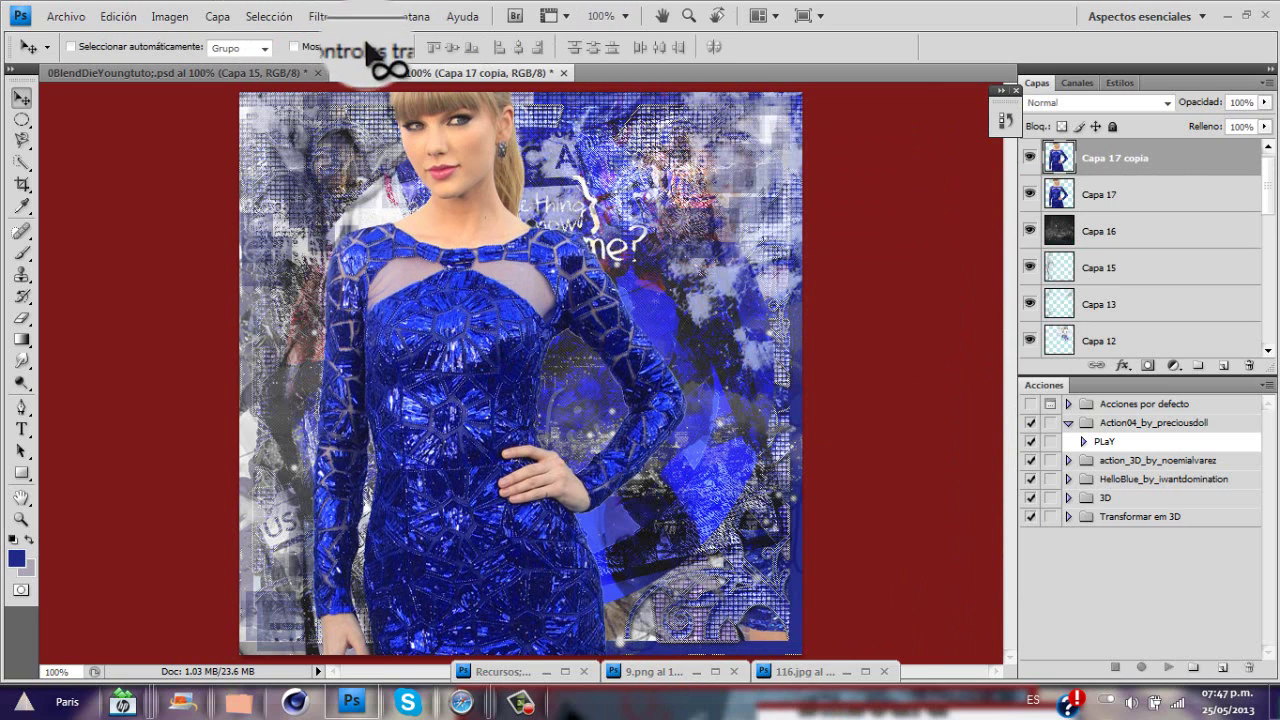
Duplicate the figure layer and apply the Mosaico filter to the copy with a cell size of 8
left_click(321, 16)
mouse_move(440, 266)
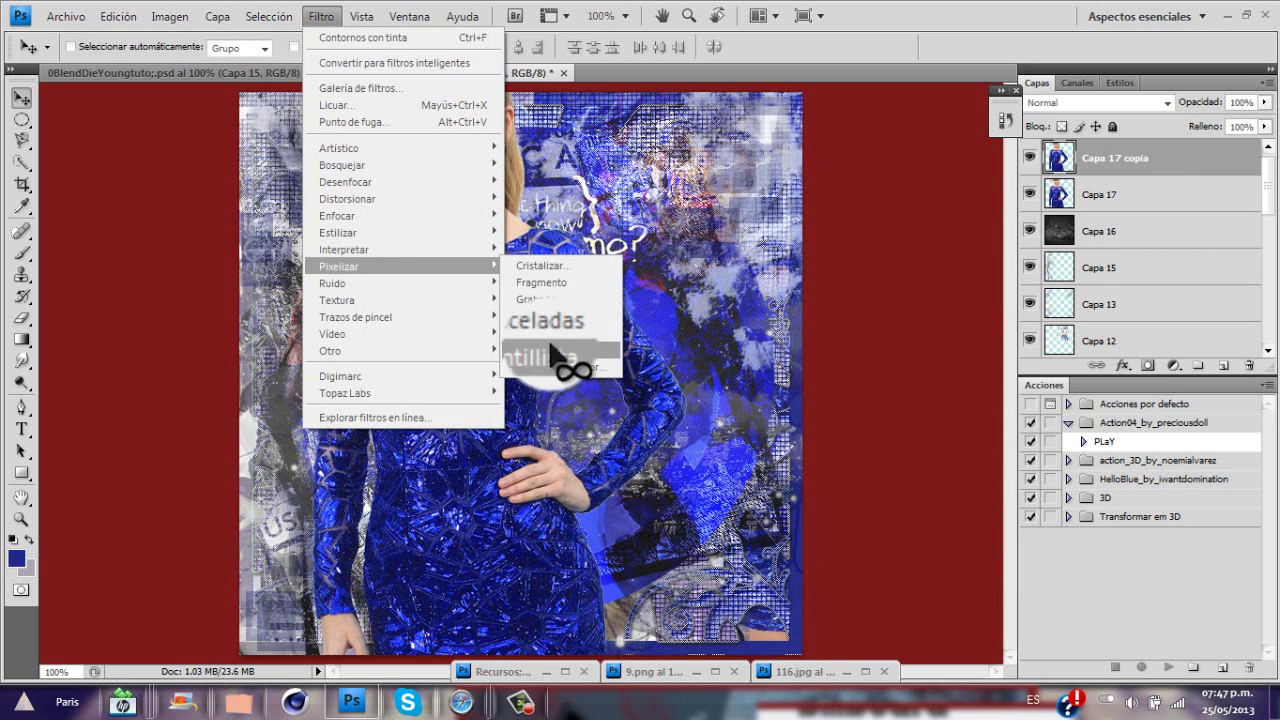
left_click(548, 316)
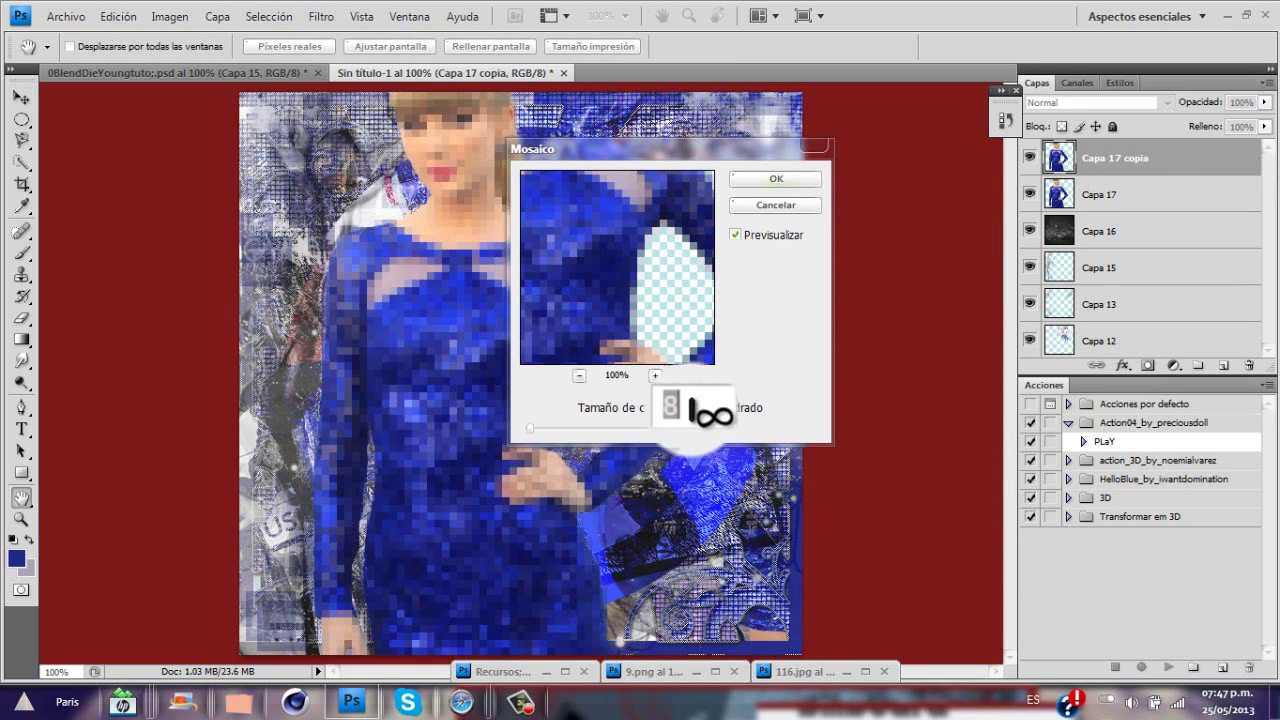
left_click(776, 179)
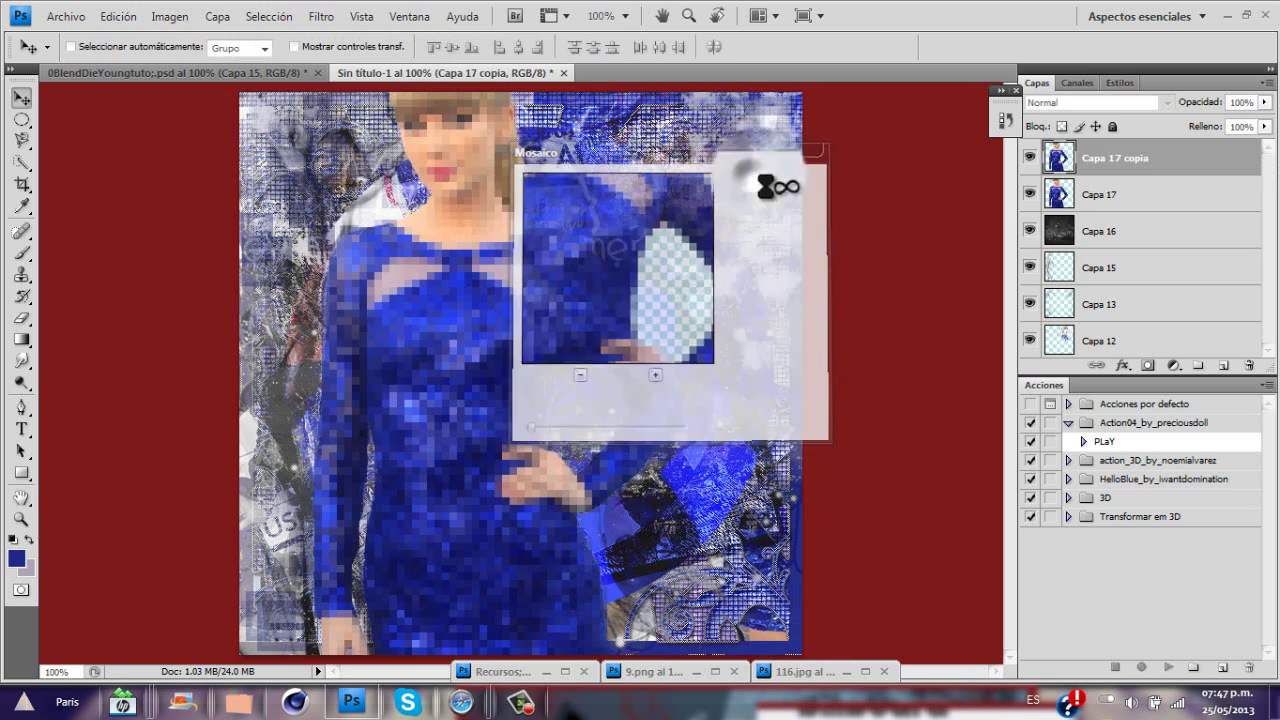
Give the mosaic copy a Sombra paralela and a Superposición de colores in the dark blue foreground colour
double_click(1187, 157)
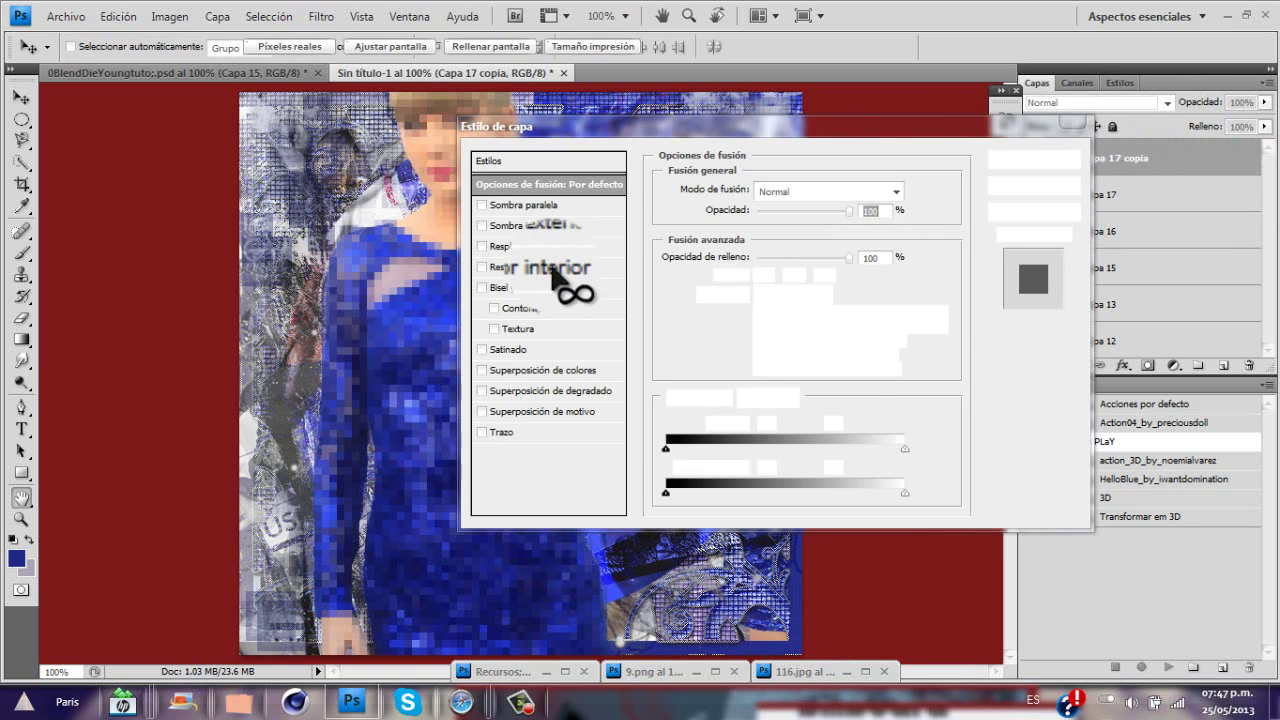
left_click(531, 206)
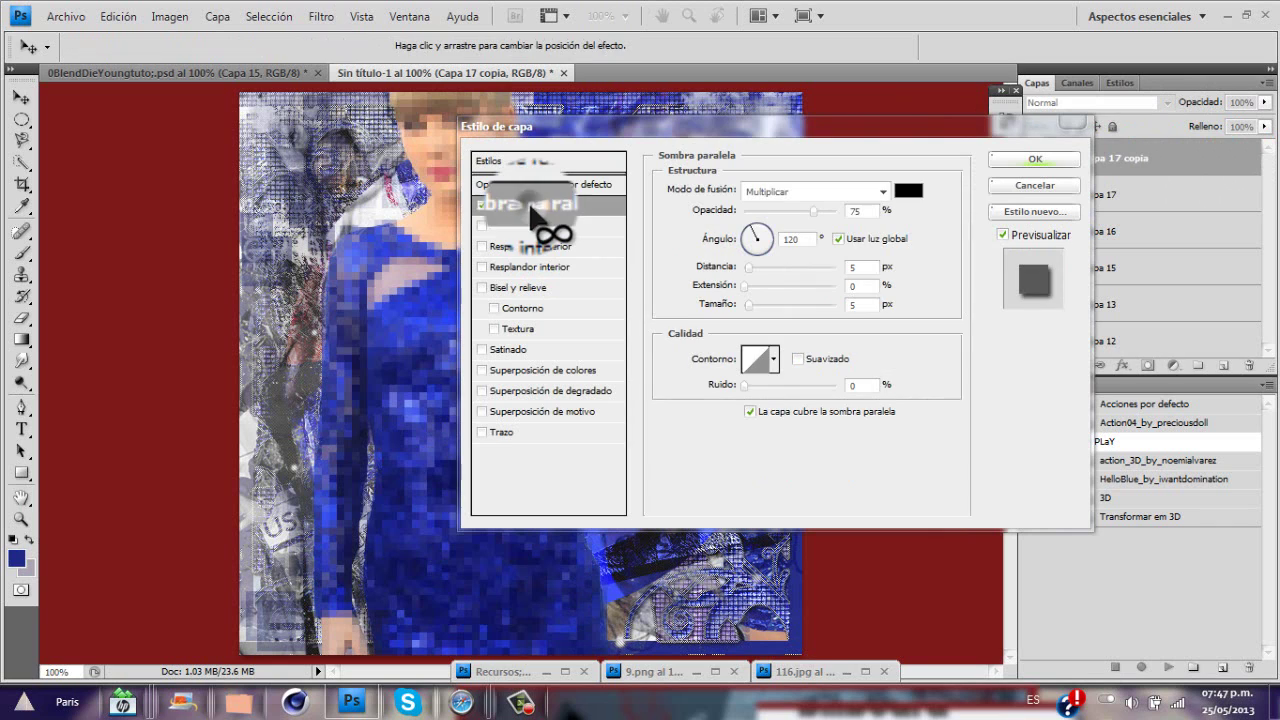
left_click(570, 371)
left_click(908, 193)
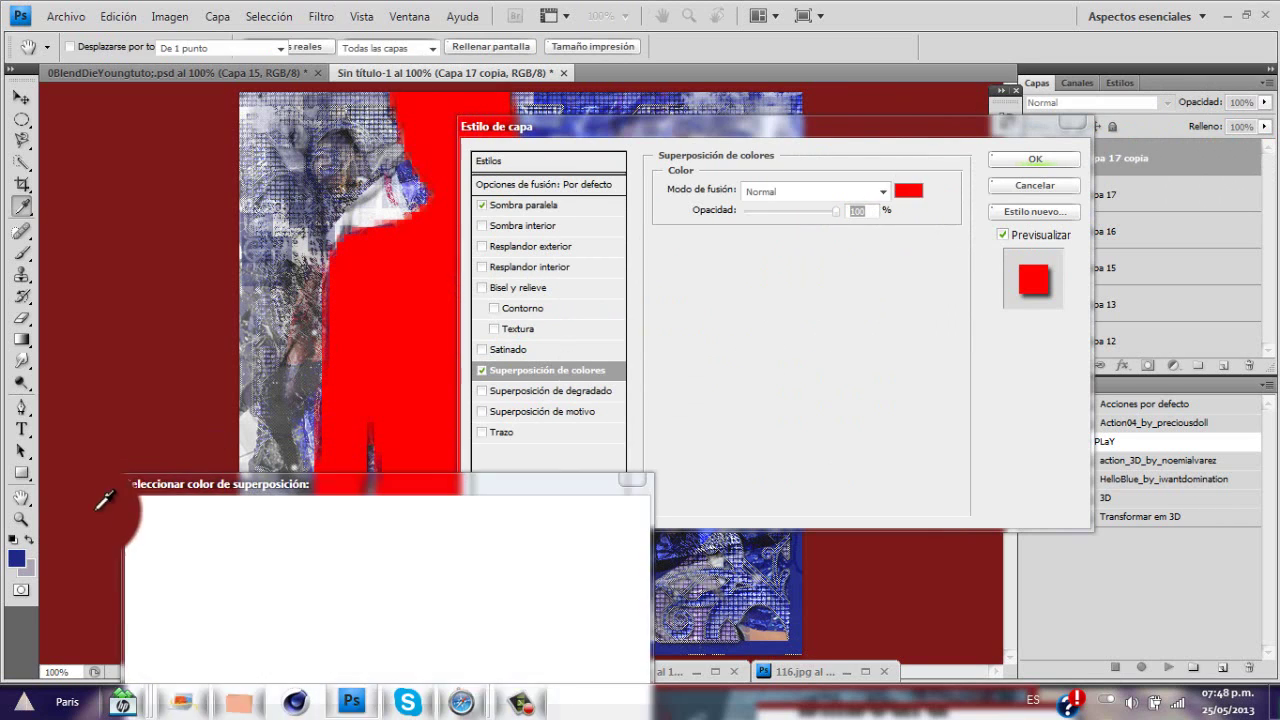
left_click(20, 560)
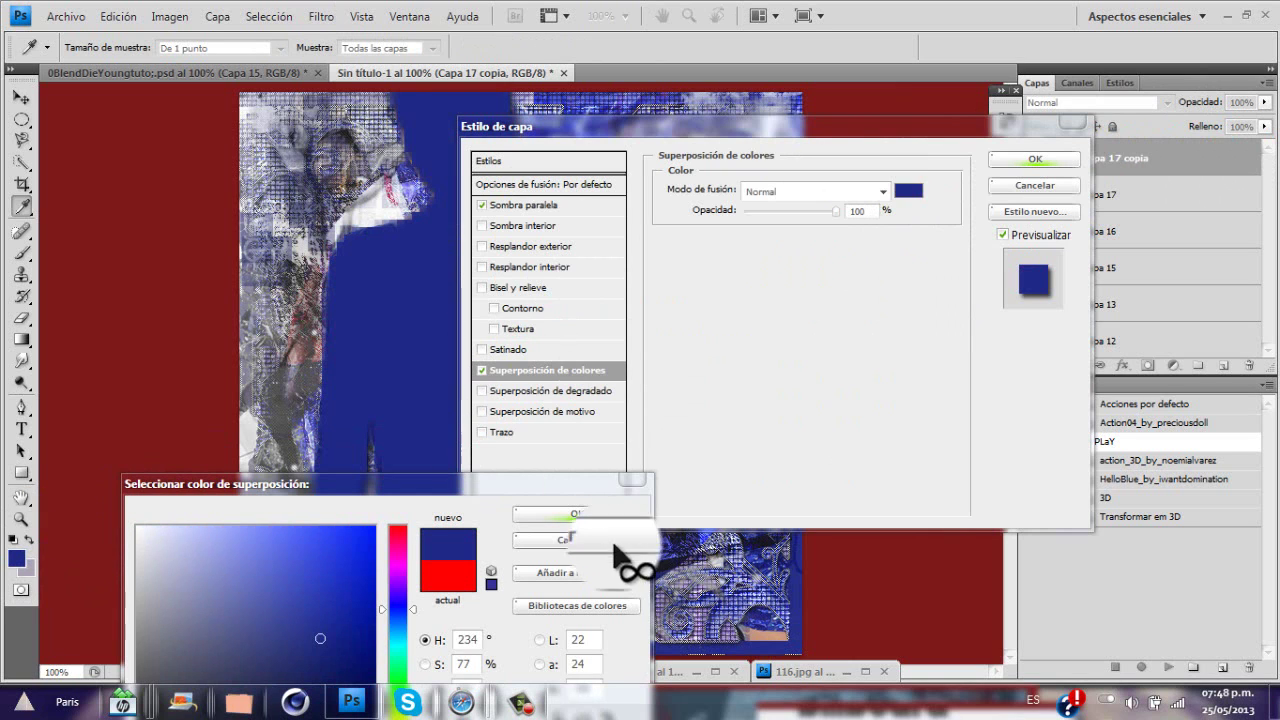
left_click(586, 516)
left_click(1035, 158)
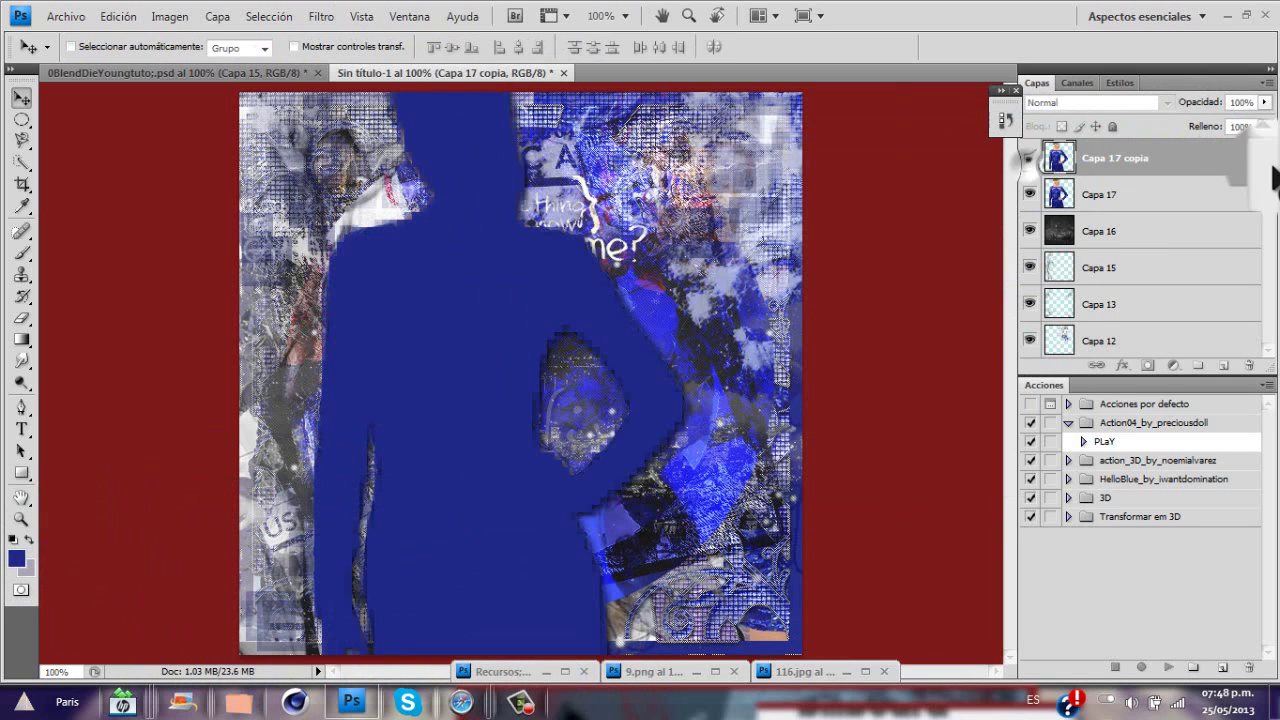
Collapse the mosaic copy's effects list, move the copy beneath Capa 17 and apply the Enfocar más filter
left_click(1257, 158)
left_click_drag(1168, 158, 1160, 214)
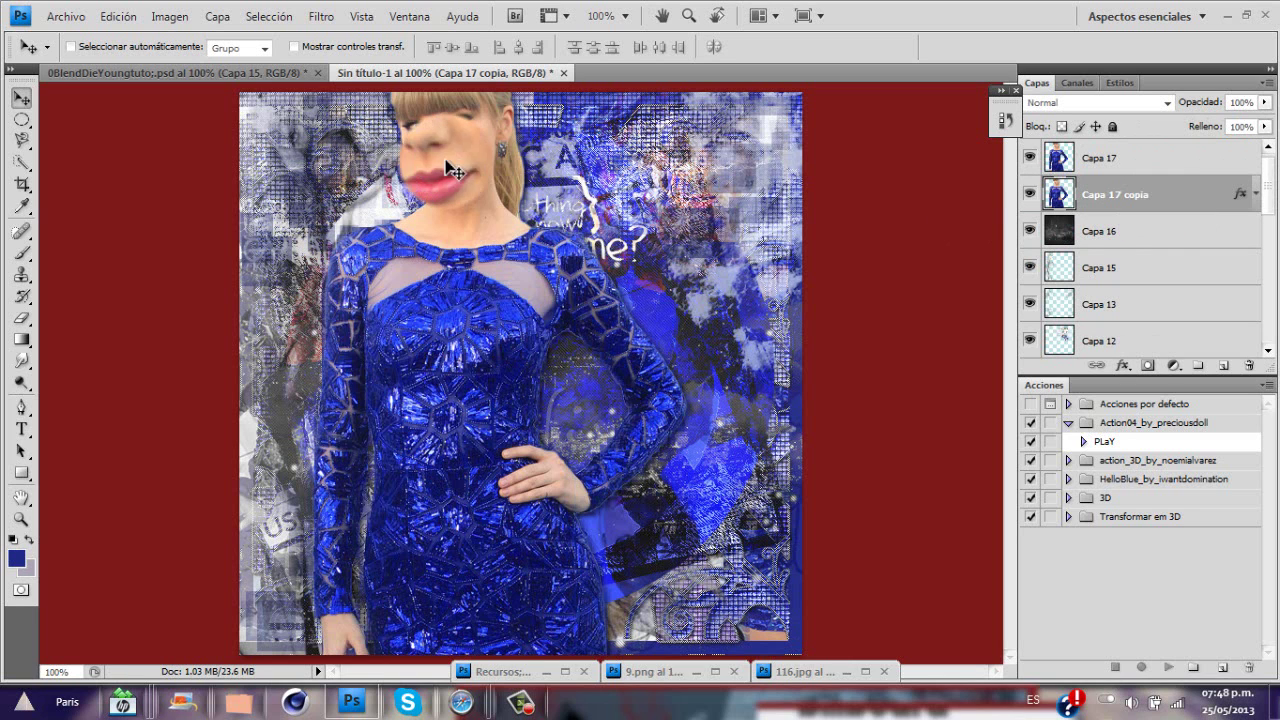
left_click(321, 16)
mouse_move(357, 215)
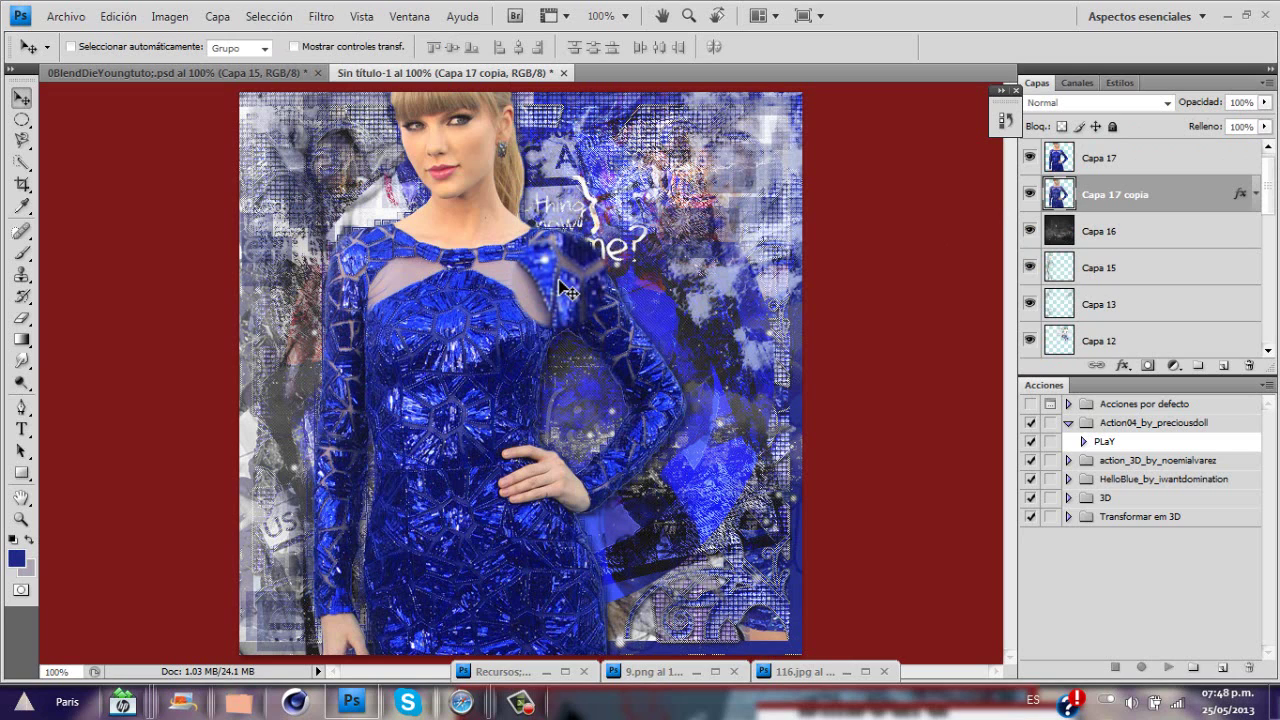
Add the back-view figure from 8.png, scale it down proportionally, mirror it horizontally and place it right of the large figure
left_click(648, 672)
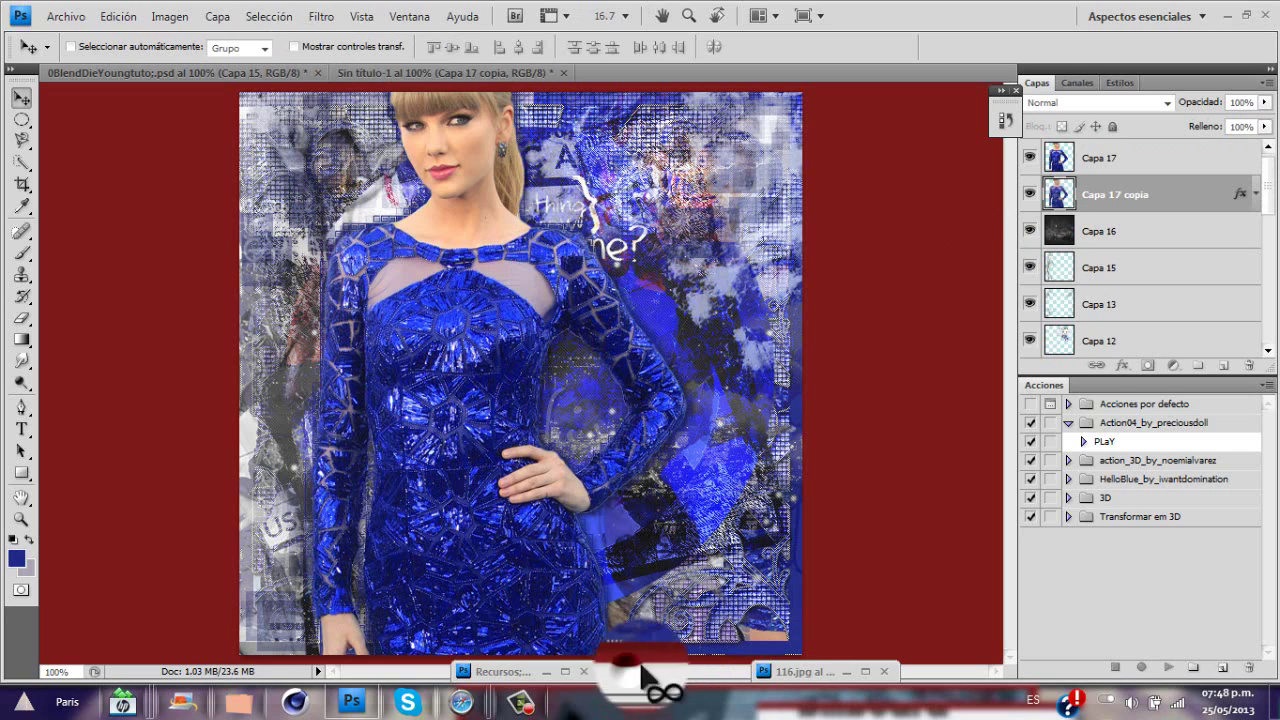
left_click(791, 174)
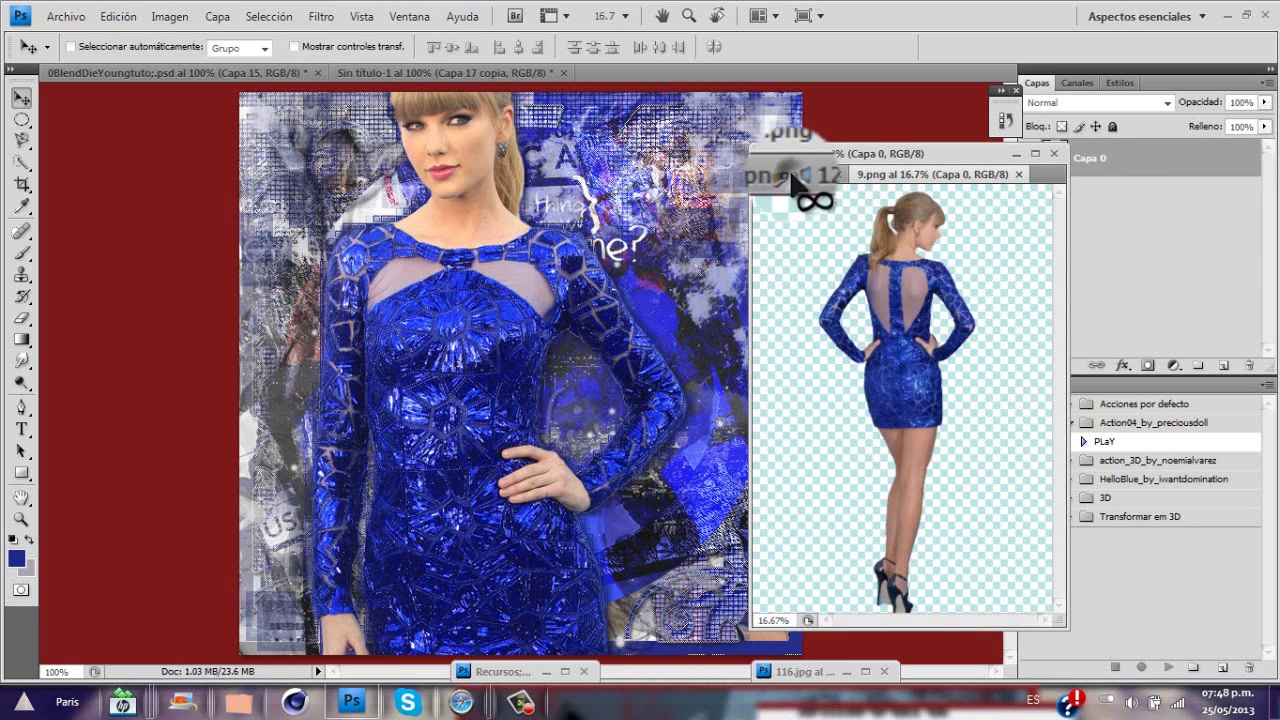
left_click_drag(911, 329, 580, 345)
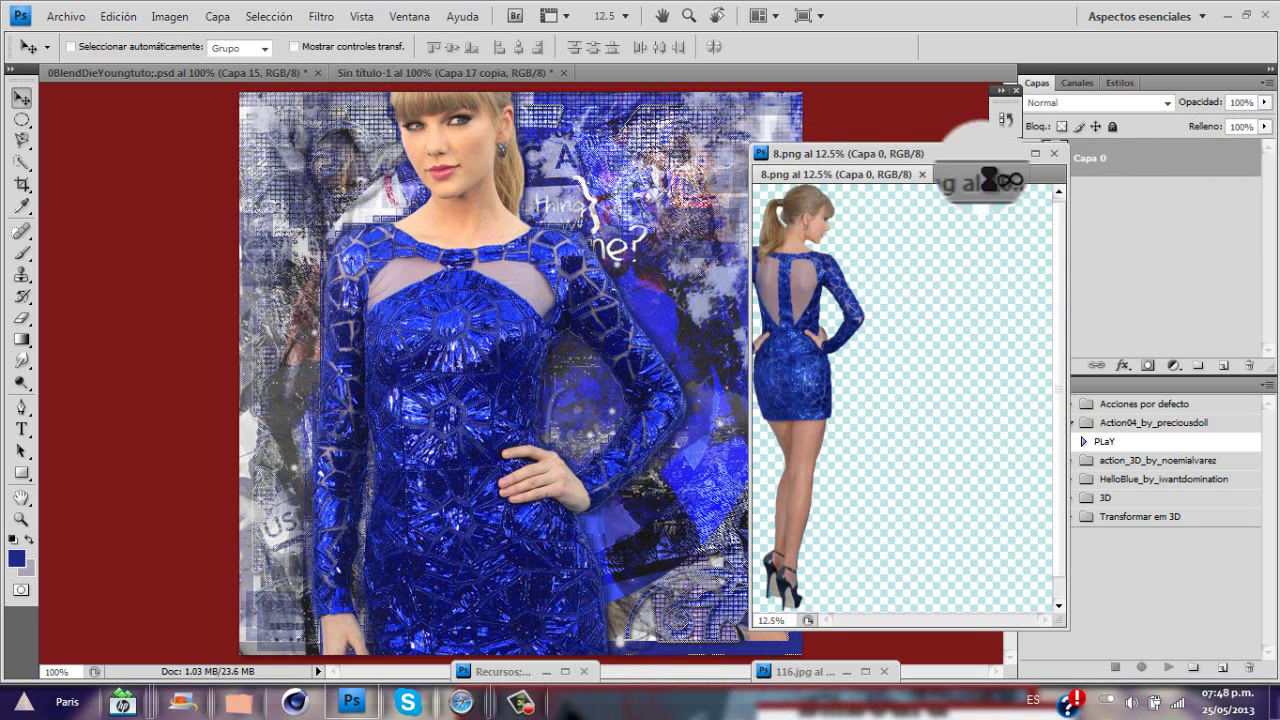
left_click(1016, 154)
key("ctrl+t")
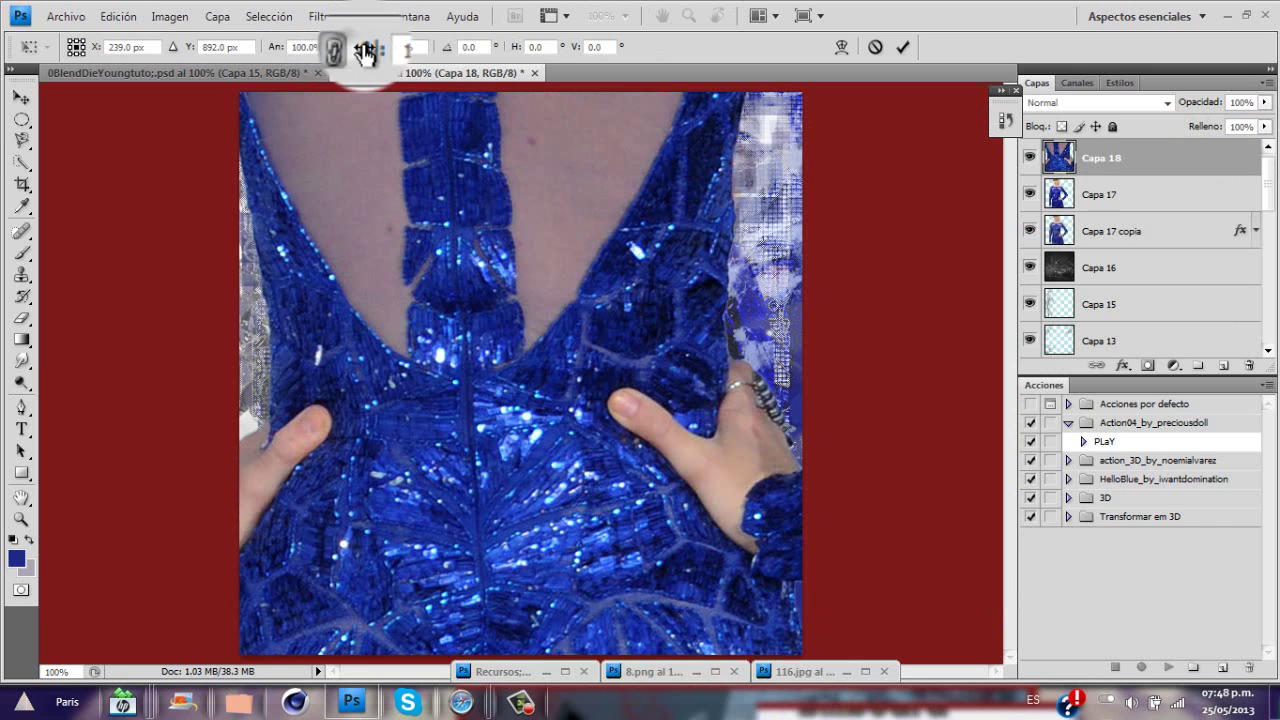
left_click_drag(327, 50, 308, 49)
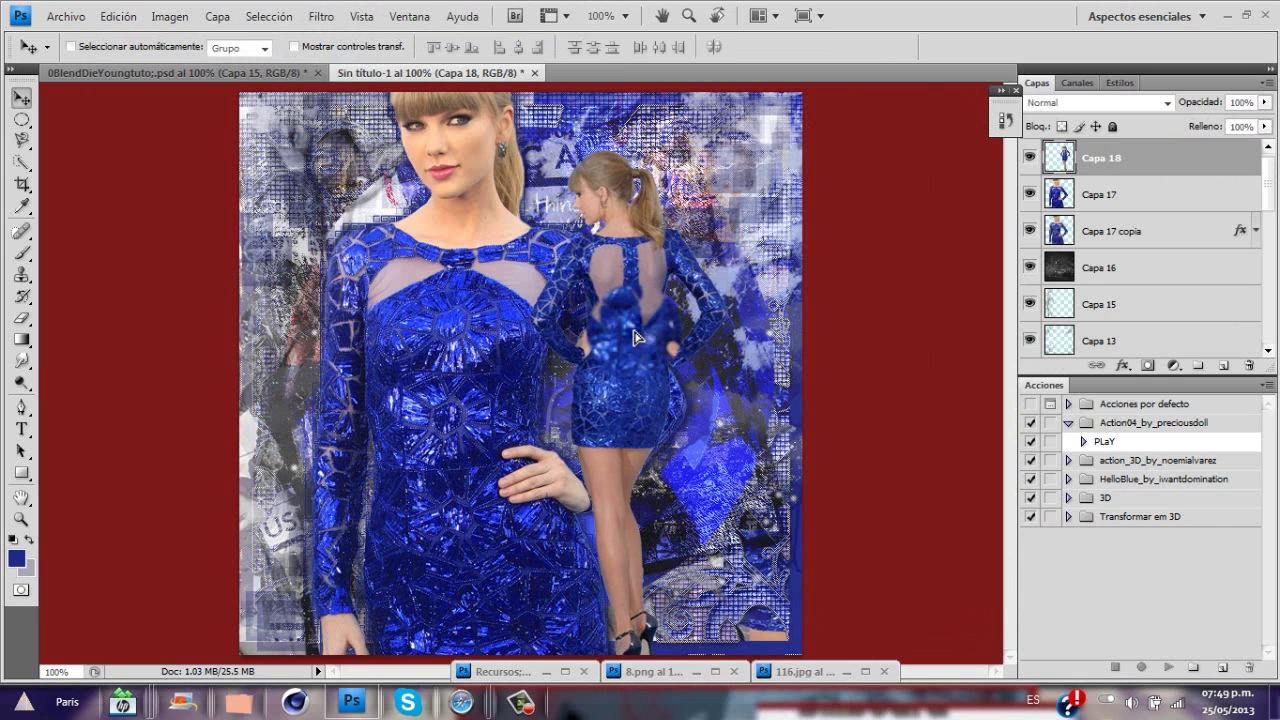
left_click_drag(633, 333, 630, 330)
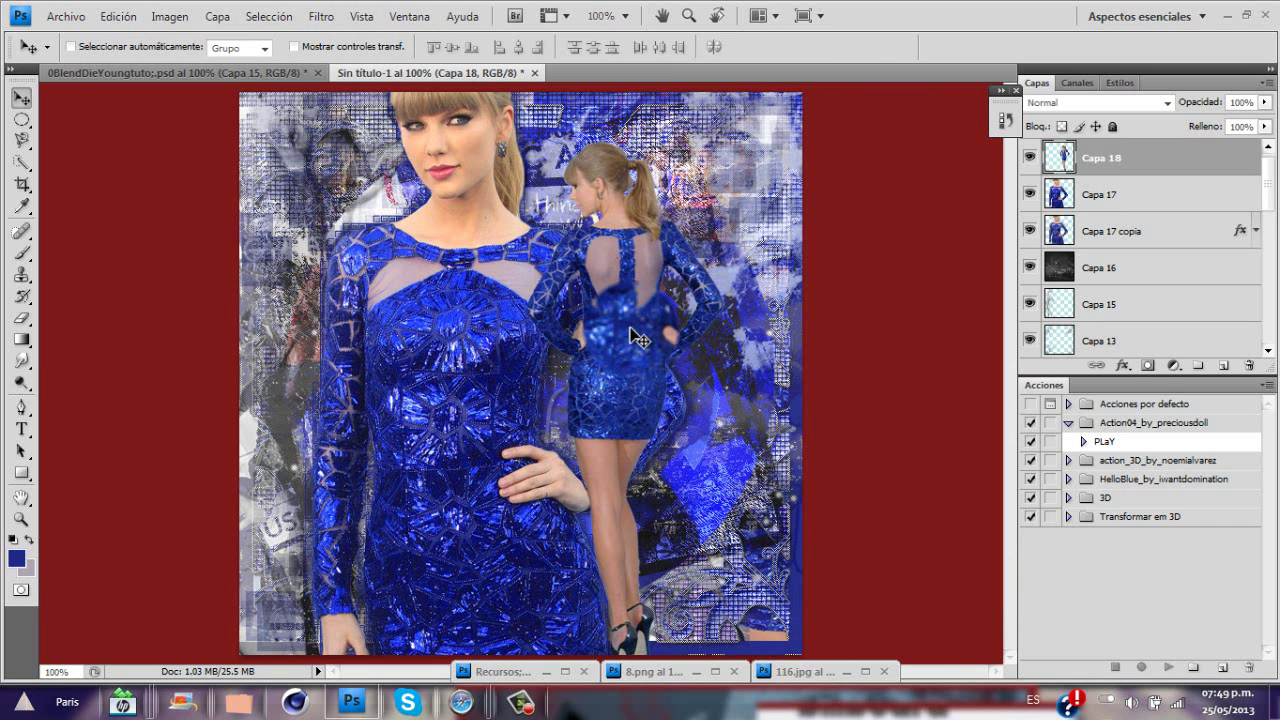
Duplicate the back-view figure's layer and apply the Fragmento filter to the copy
left_click(355, 17)
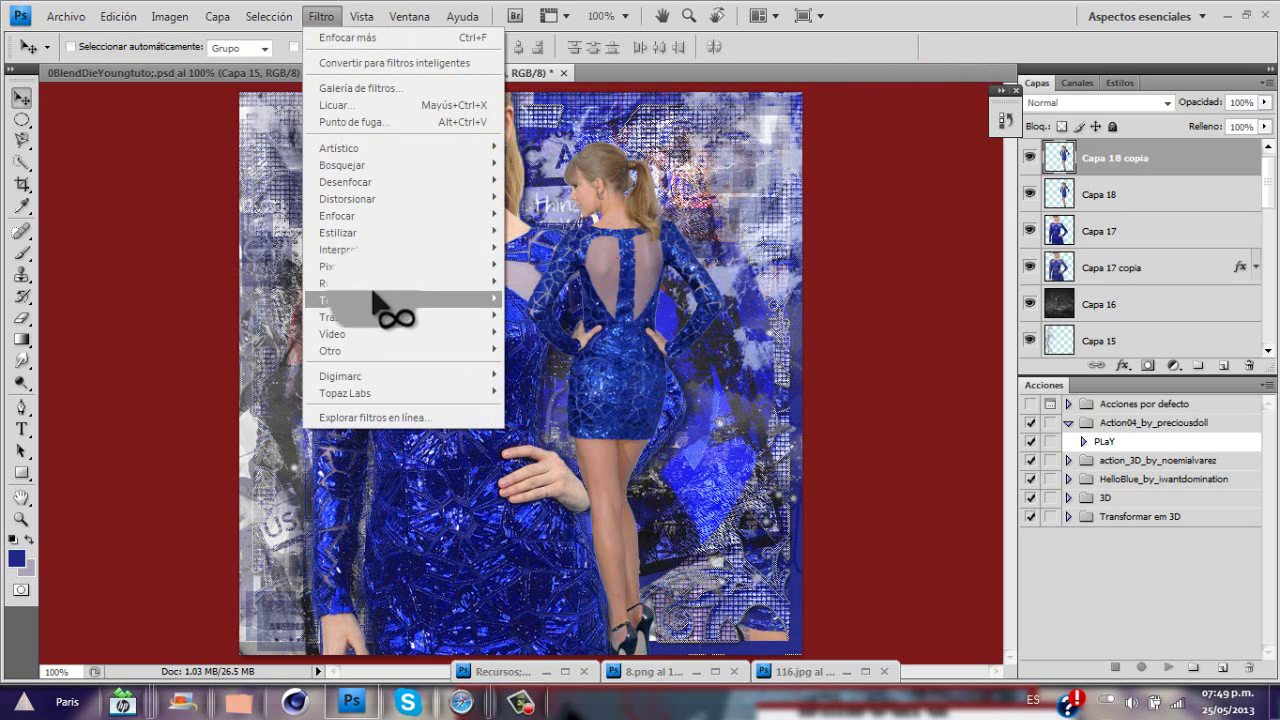
mouse_move(340, 266)
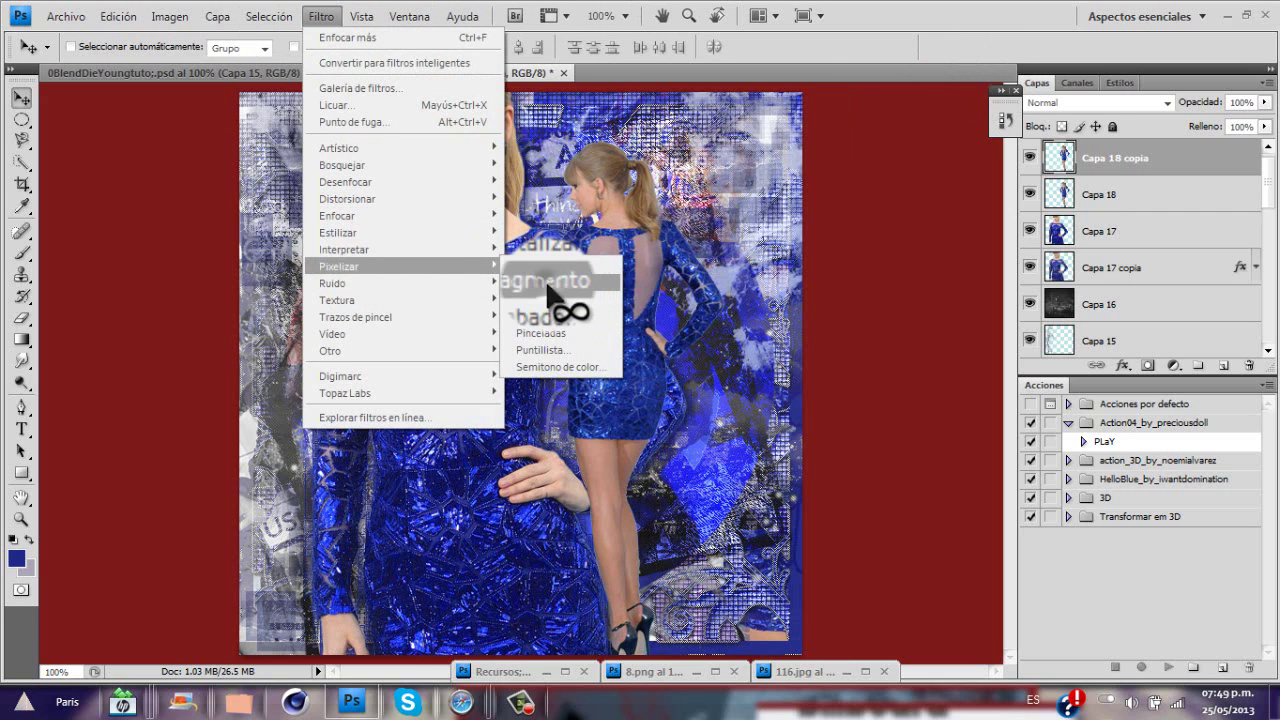
left_click(576, 287)
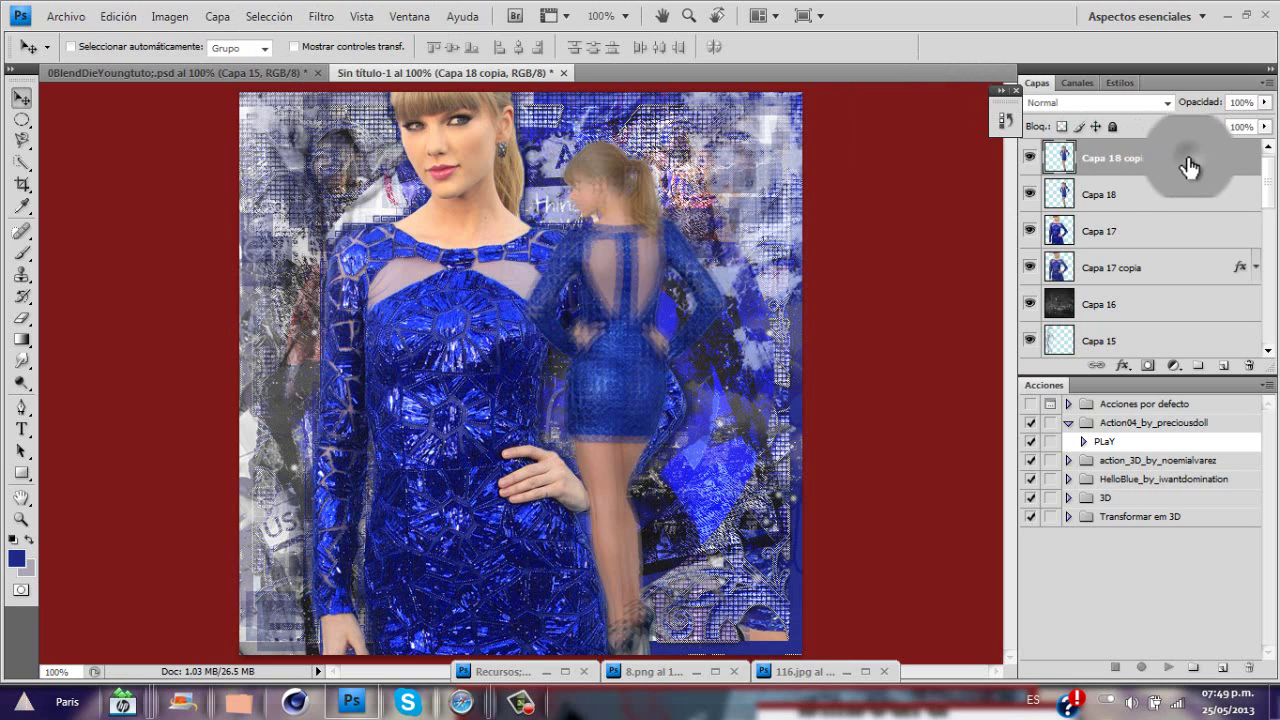
Give the Capa 18 copy a Sombra paralela and a Superposición de colores in the greyish lilac background colour
double_click(1137, 166)
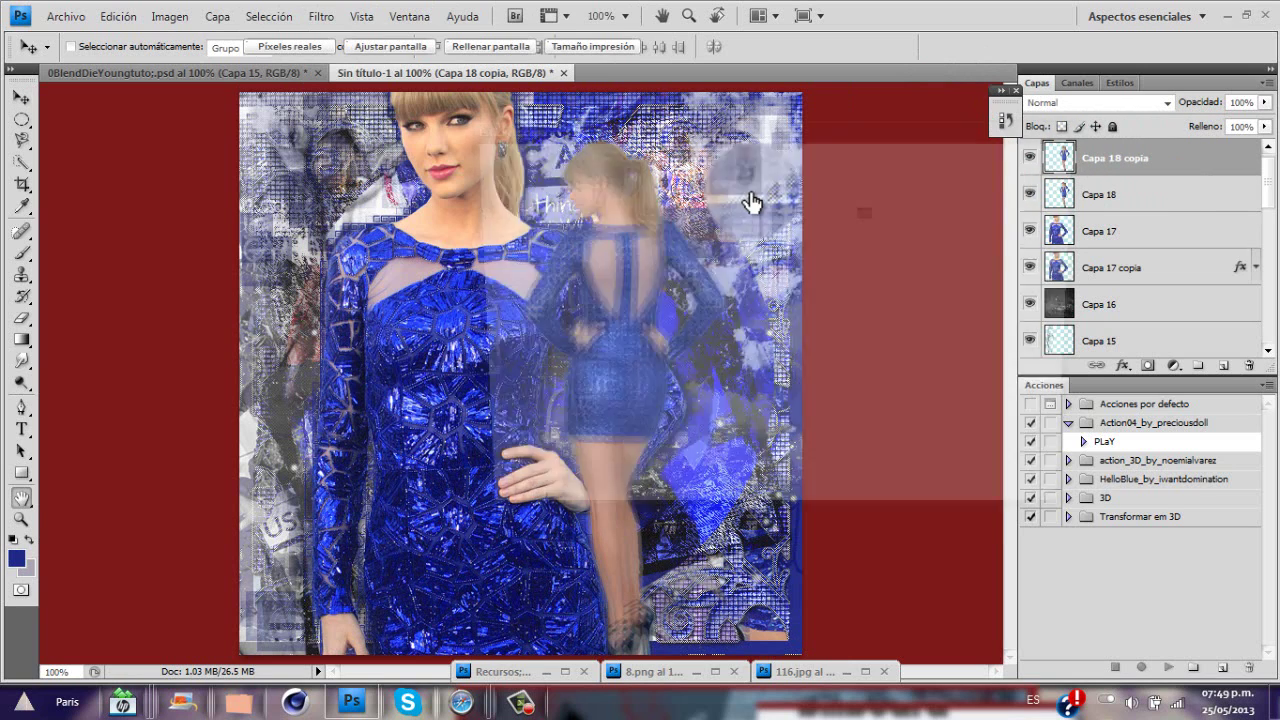
left_click(510, 205)
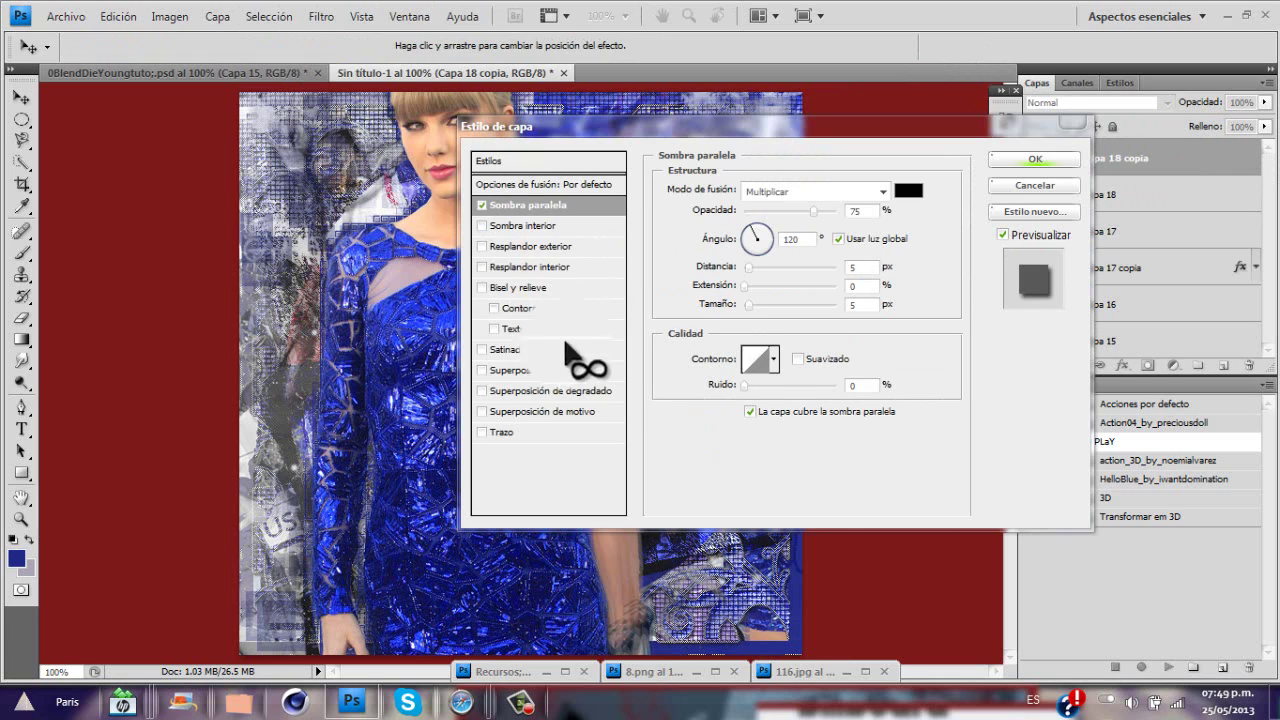
left_click(540, 370)
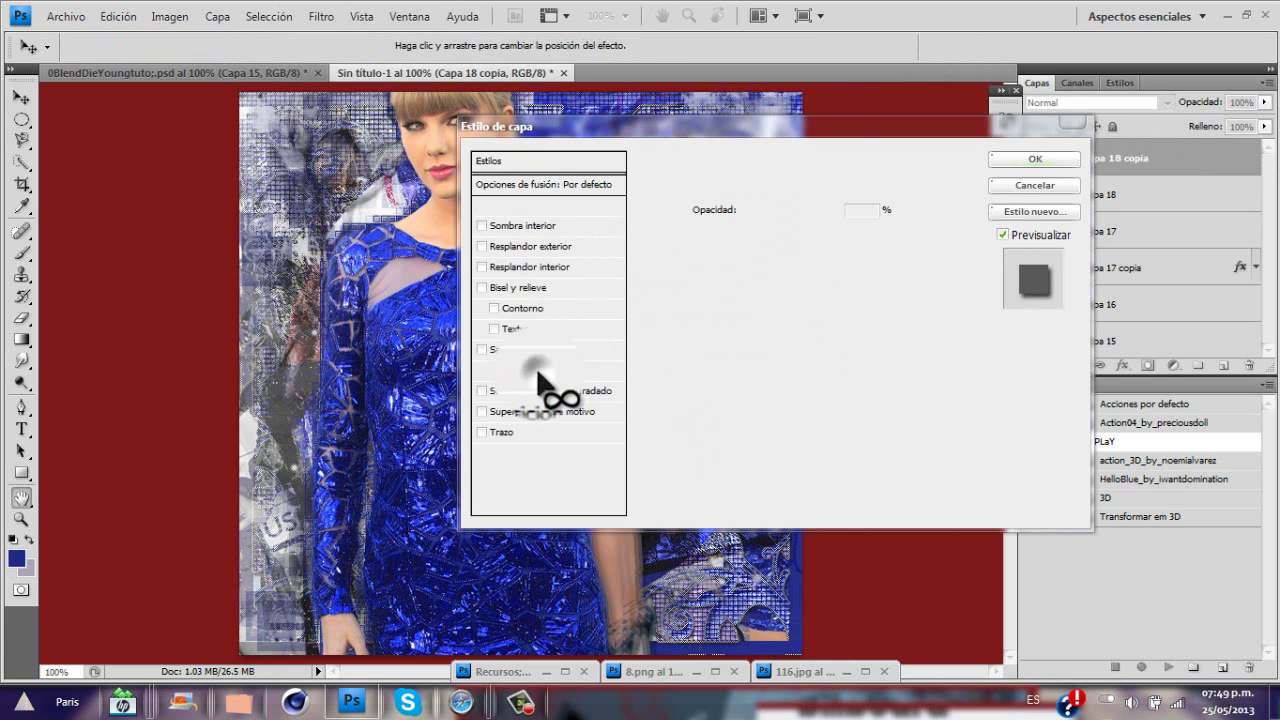
left_click(912, 186)
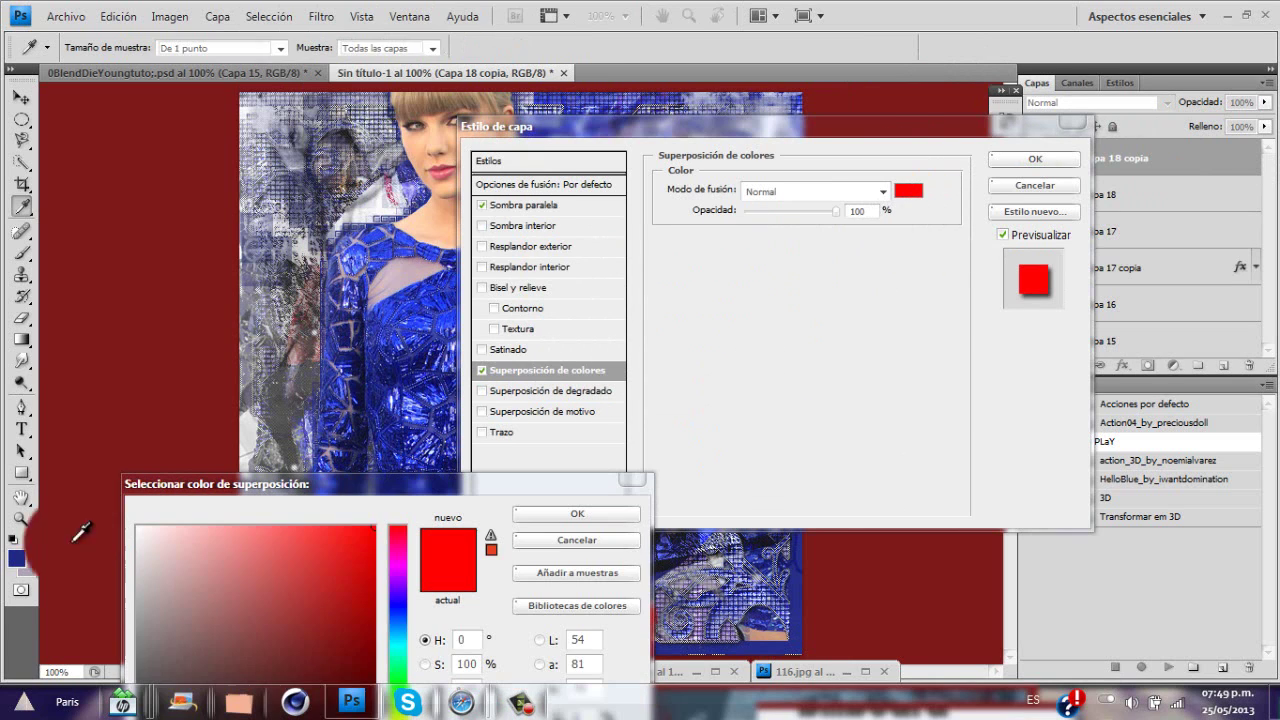
left_click(34, 568)
left_click(577, 513)
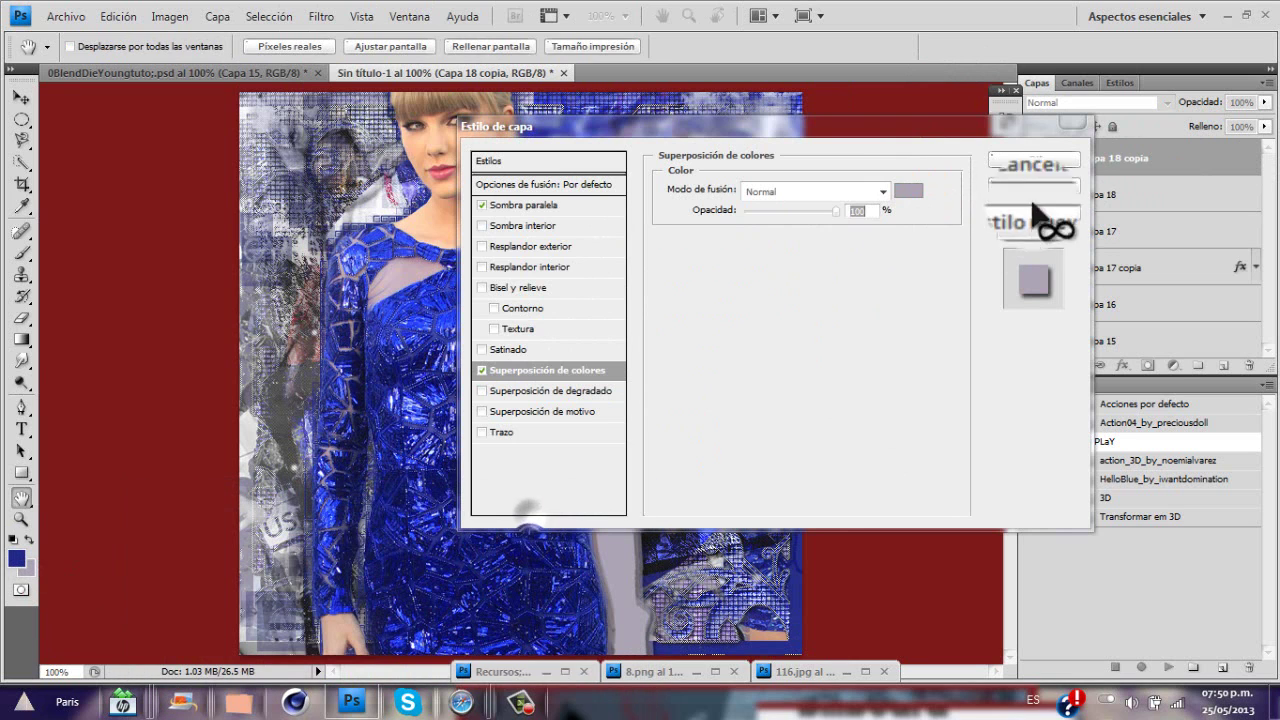
left_click(1025, 158)
Move the Capa 18 copy beneath Capa 18 and sharpen it with an Enfocar filter
left_click_drag(1262, 172, 1160, 205)
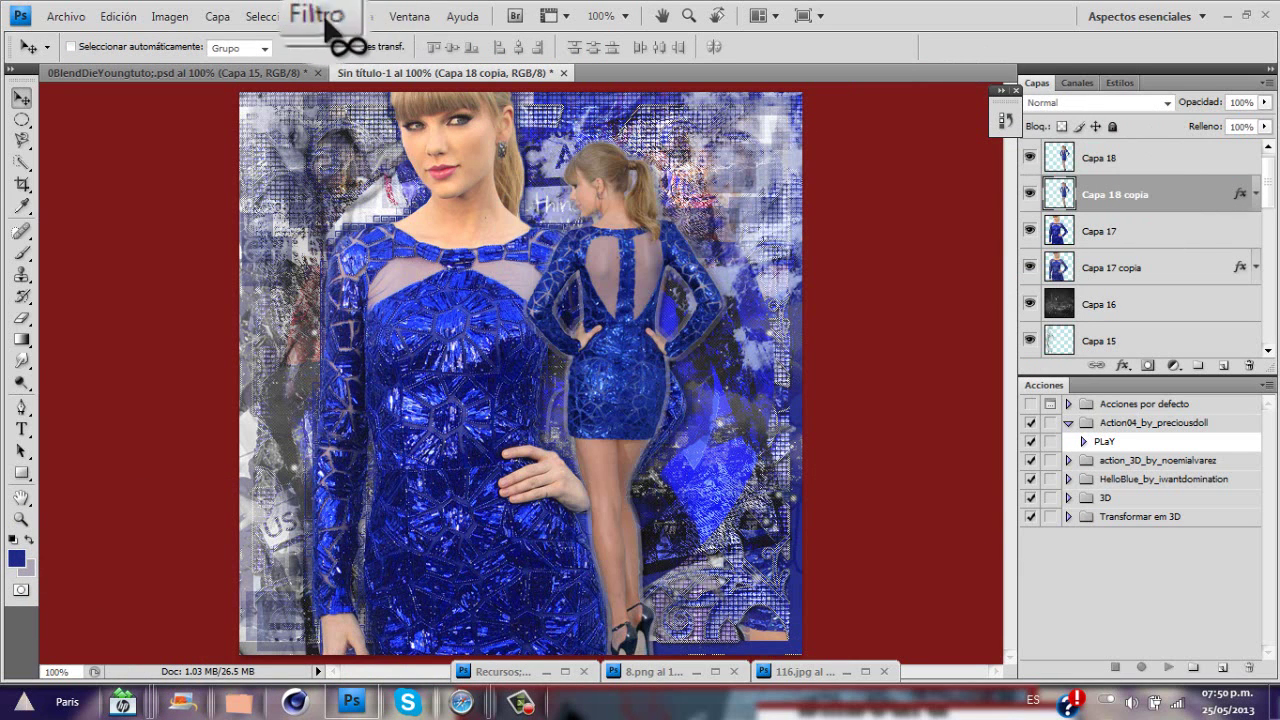
left_click(325, 18)
left_click(575, 262)
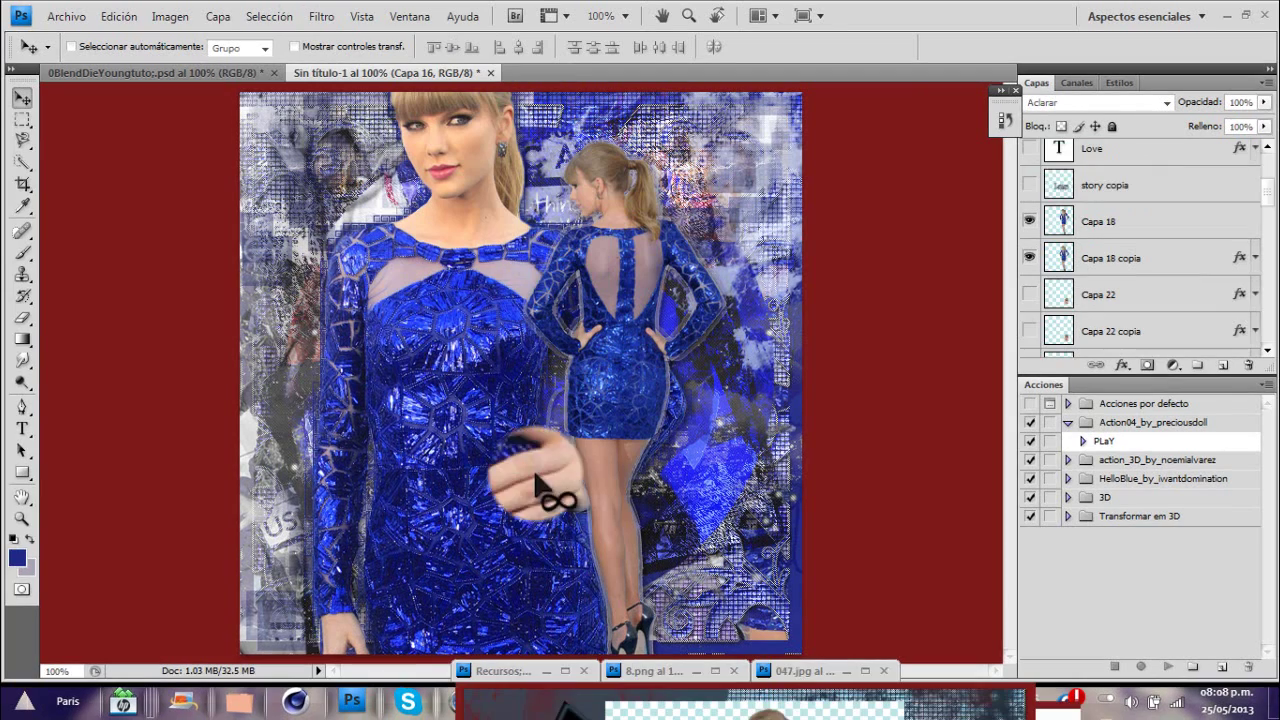
Find the Forma 1 triangle in the Recursos file and show its layer above Capa 16 in the blend
double_click(545, 672)
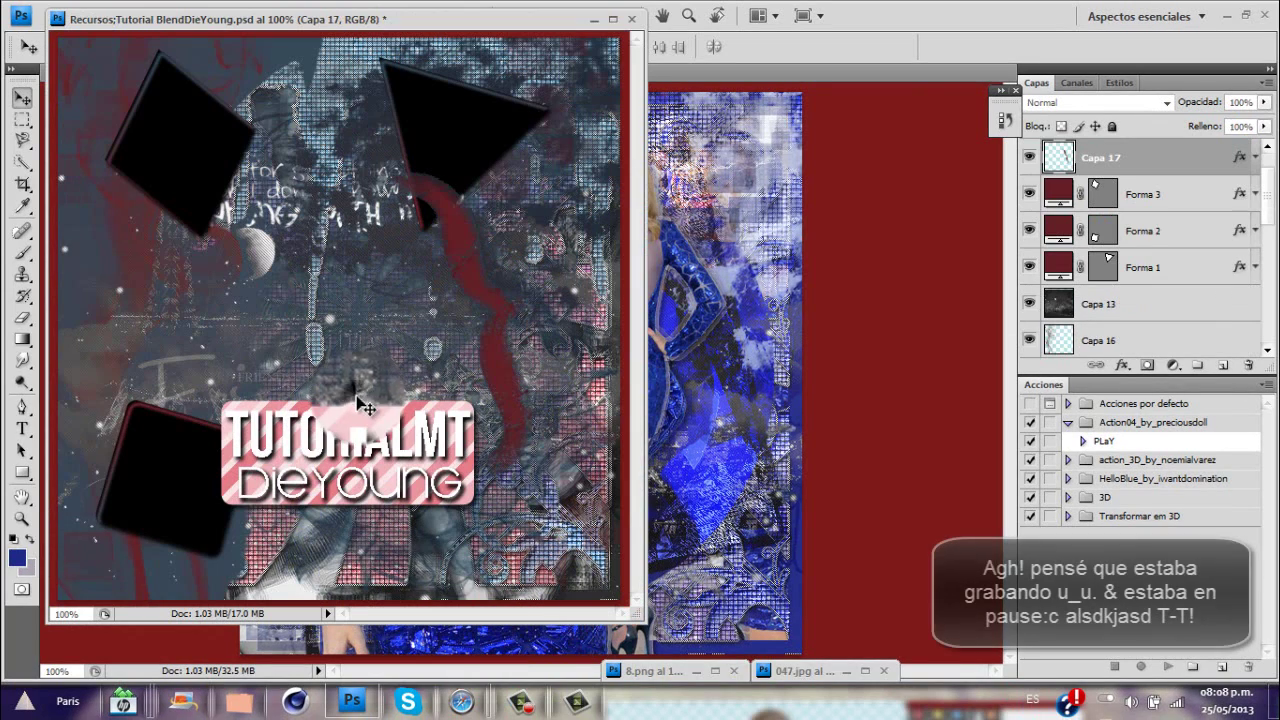
left_click(1105, 272)
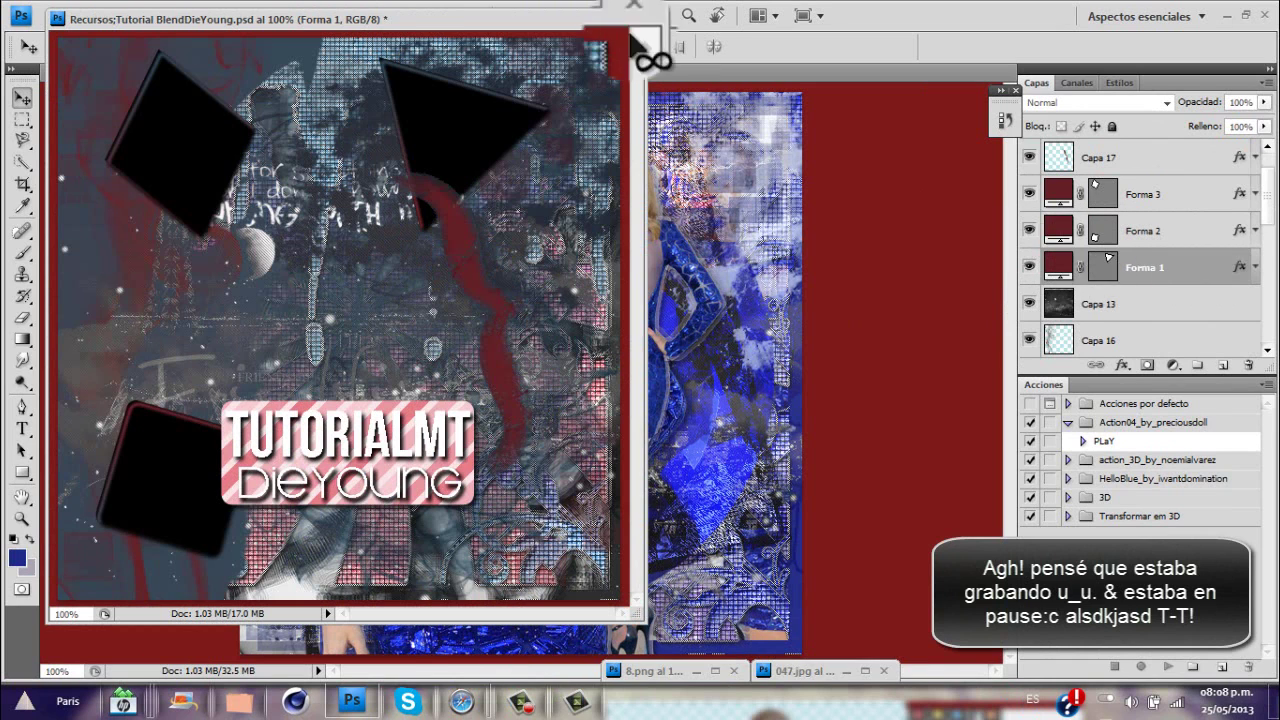
left_click(594, 19)
left_click(1185, 305)
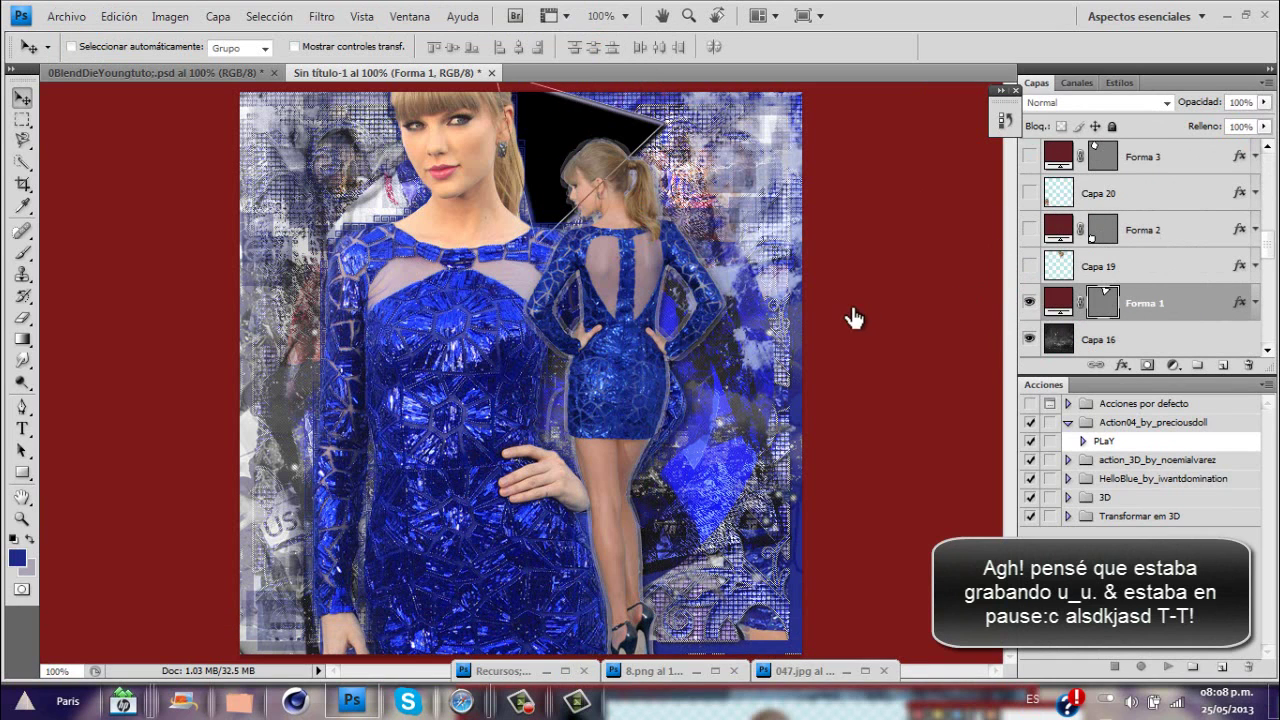
Review the blue-to-grey Superposición de degradado in Forma 1's layer style and accept the settings
double_click(665, 320)
left_click(569, 391)
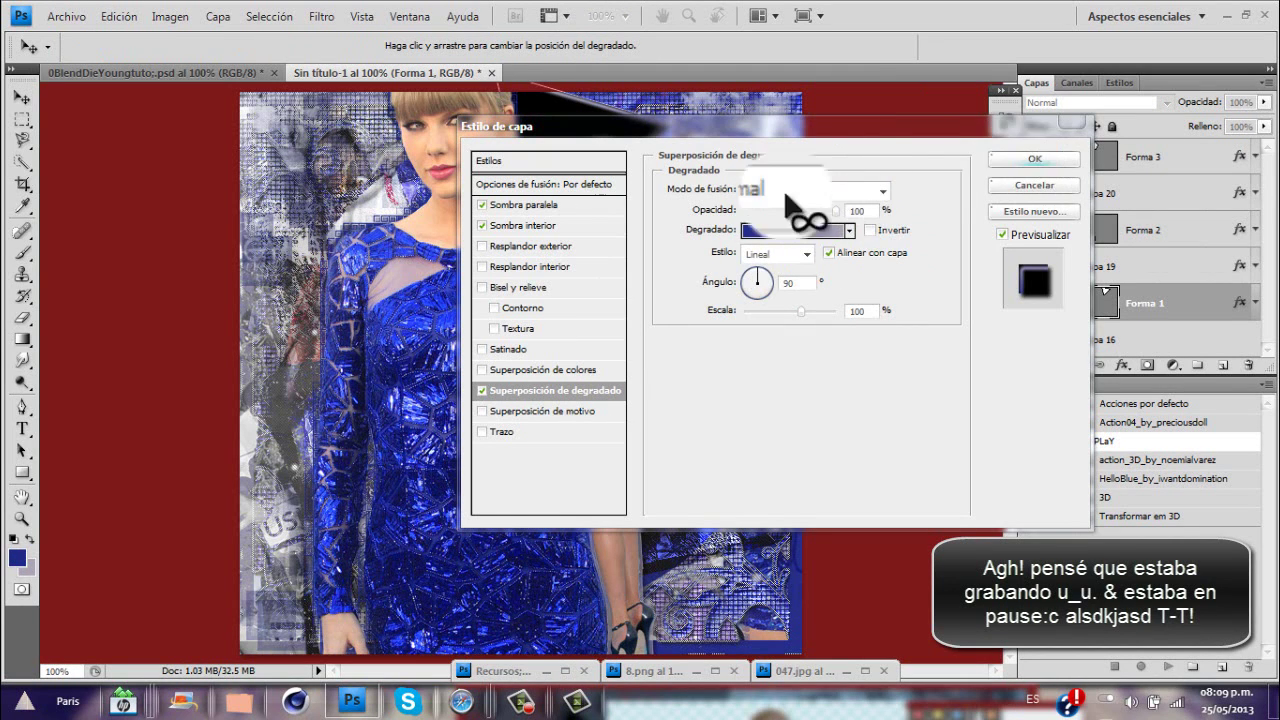
left_click(1012, 156)
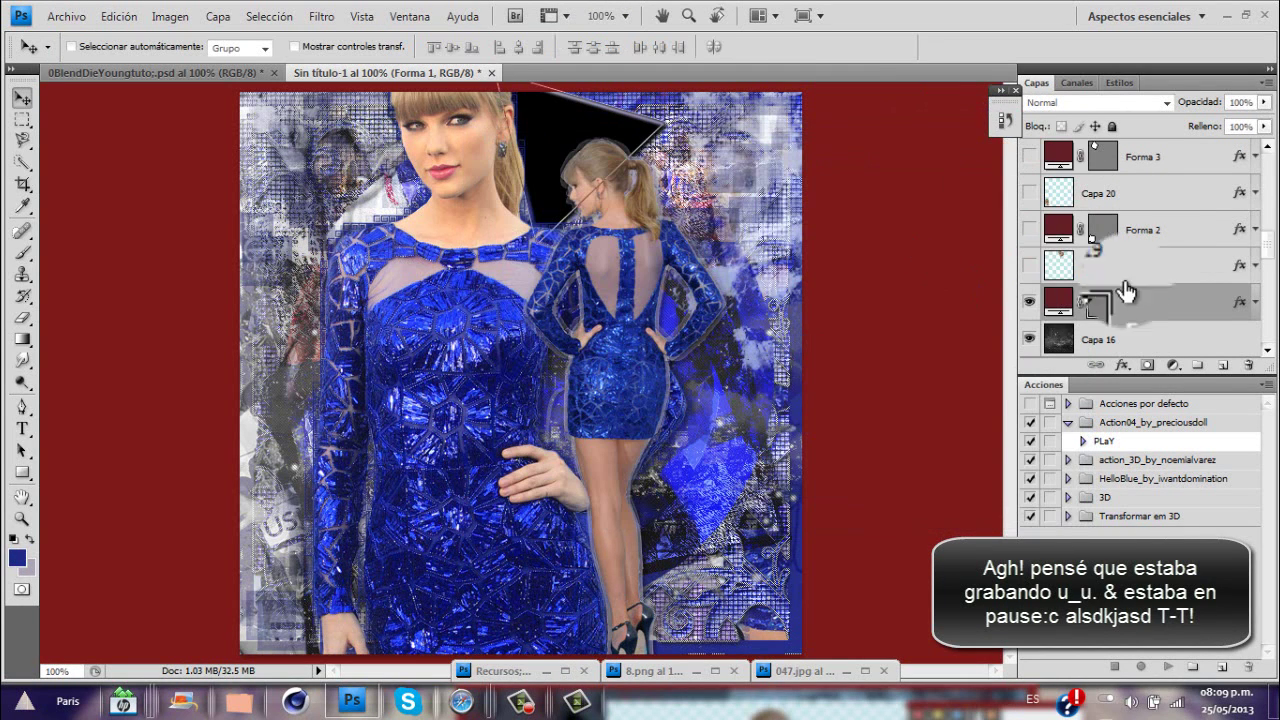
Duplicate Forma 1 without its effects and fit the photo from 115.jpg into the triangle
left_click_drag(1142, 287, 1222, 365)
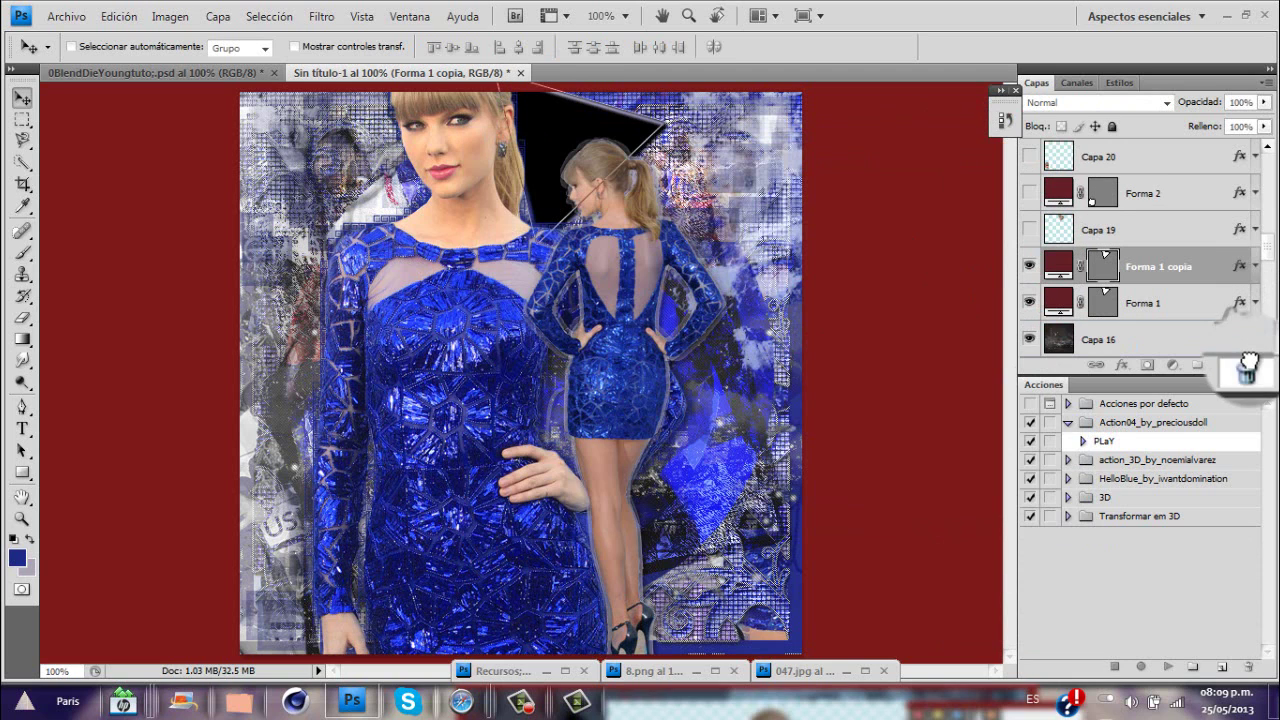
left_click(818, 681)
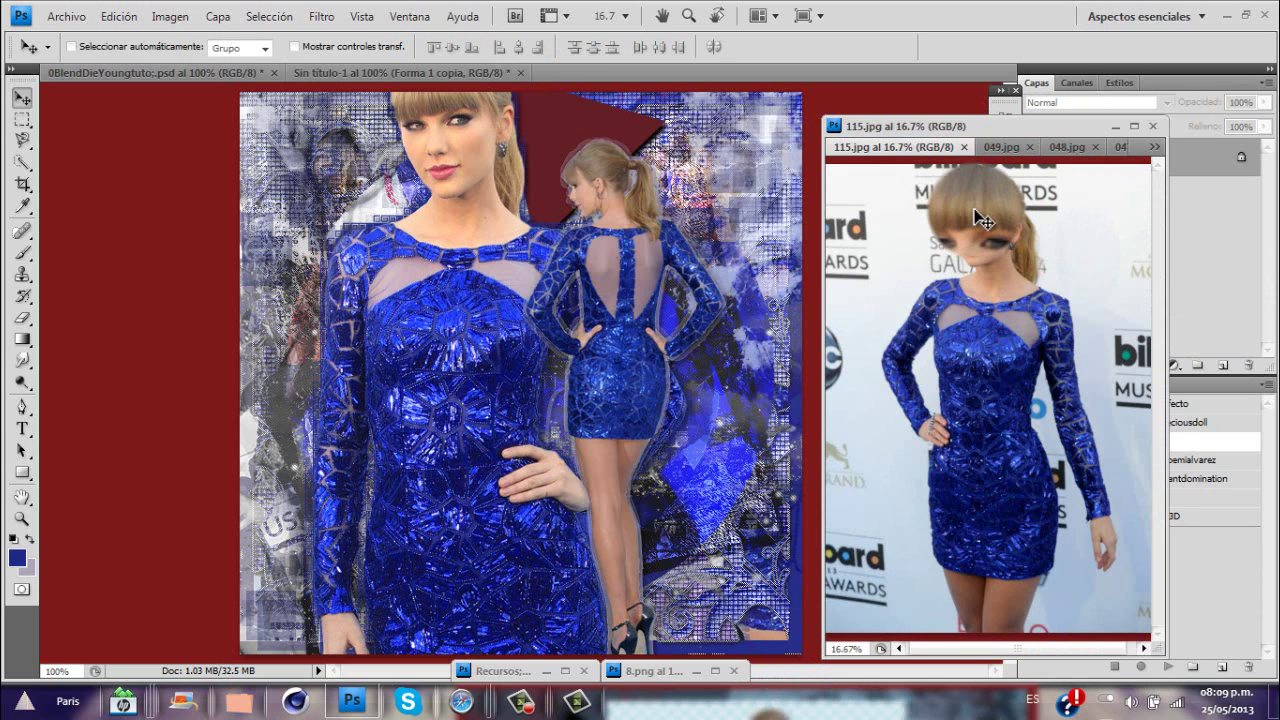
left_click_drag(983, 220, 690, 190)
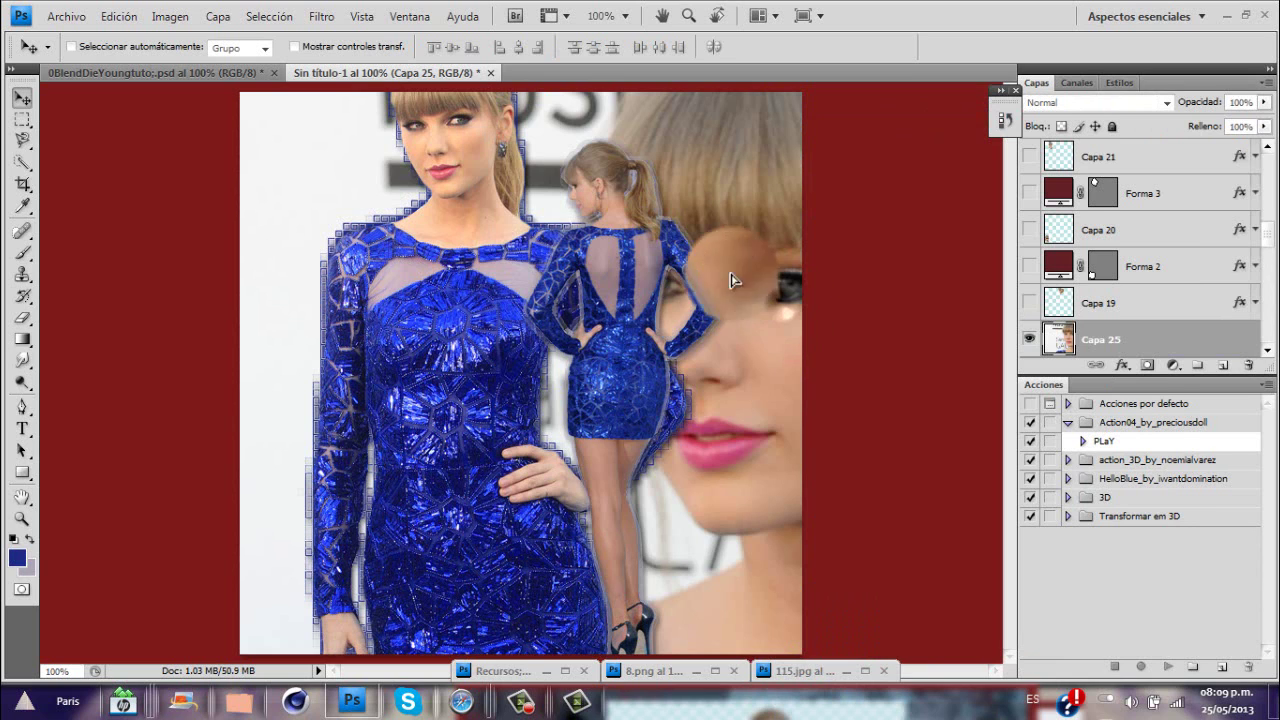
left_click_drag(733, 280, 711, 263)
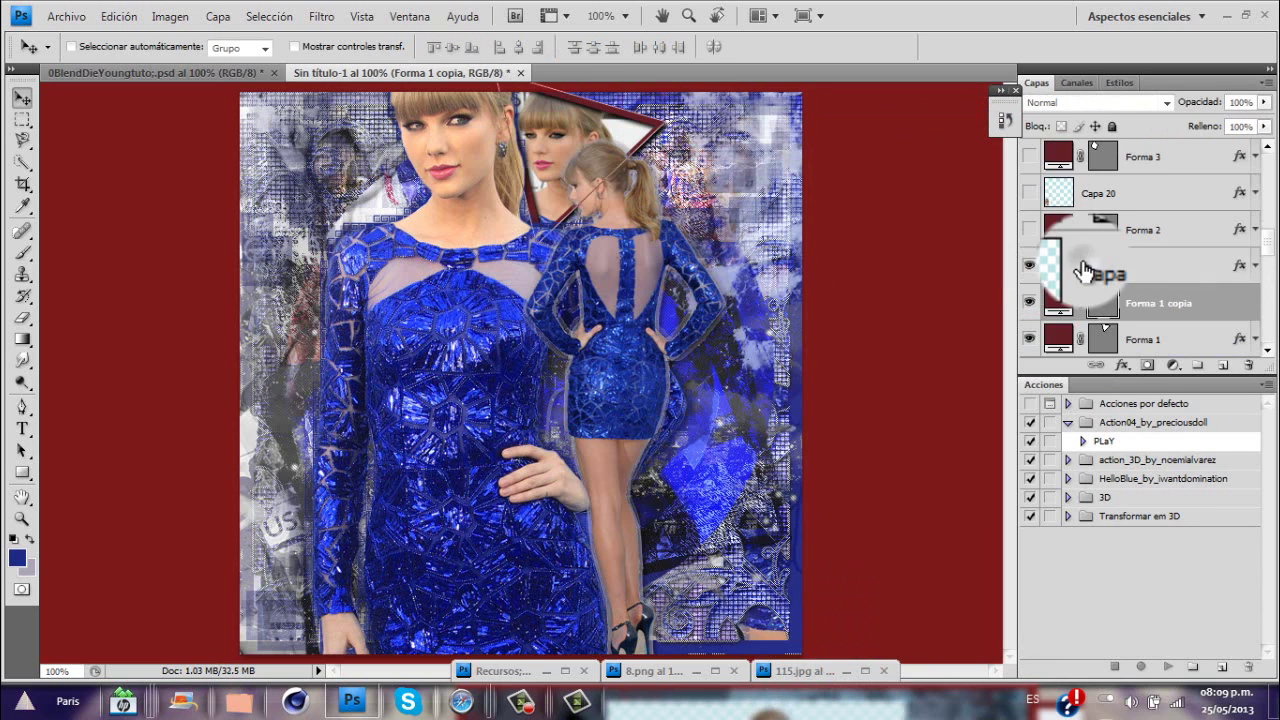
Delete the Forma 1 copy beneath the trimmed photo on Capa 19
left_click(1086, 268)
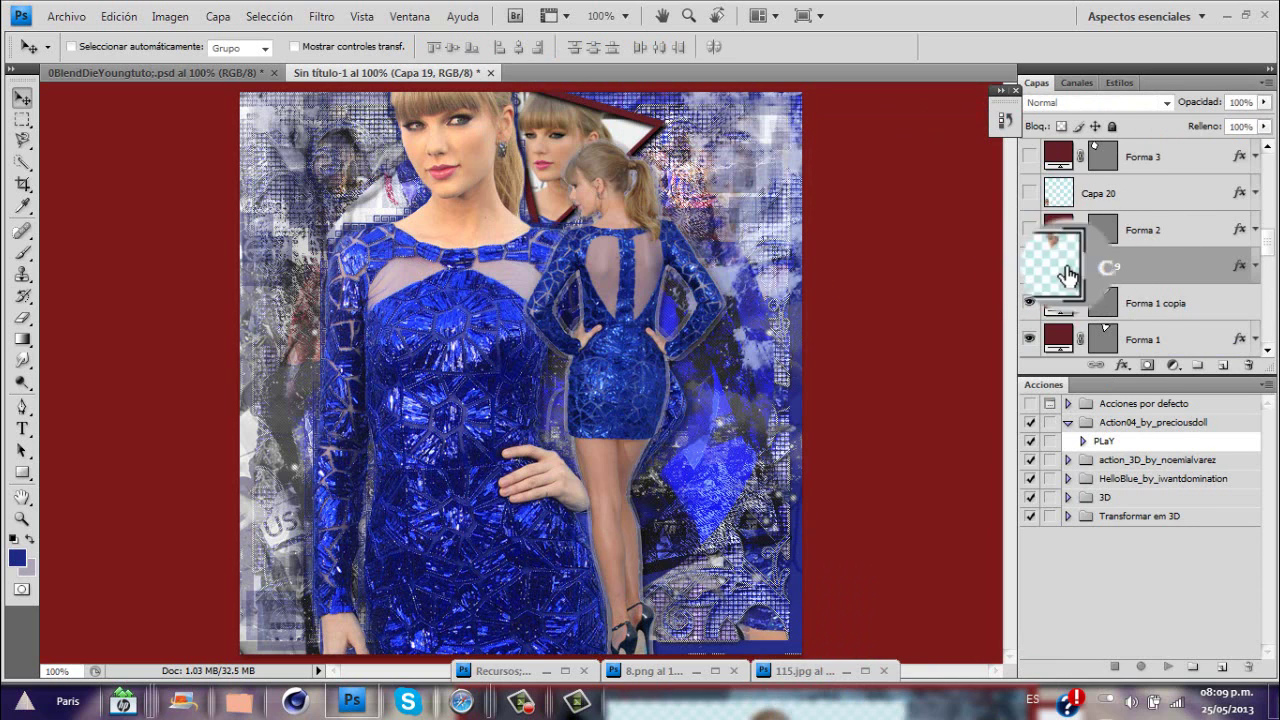
left_click_drag(1068, 276, 1183, 288)
left_click(1190, 307)
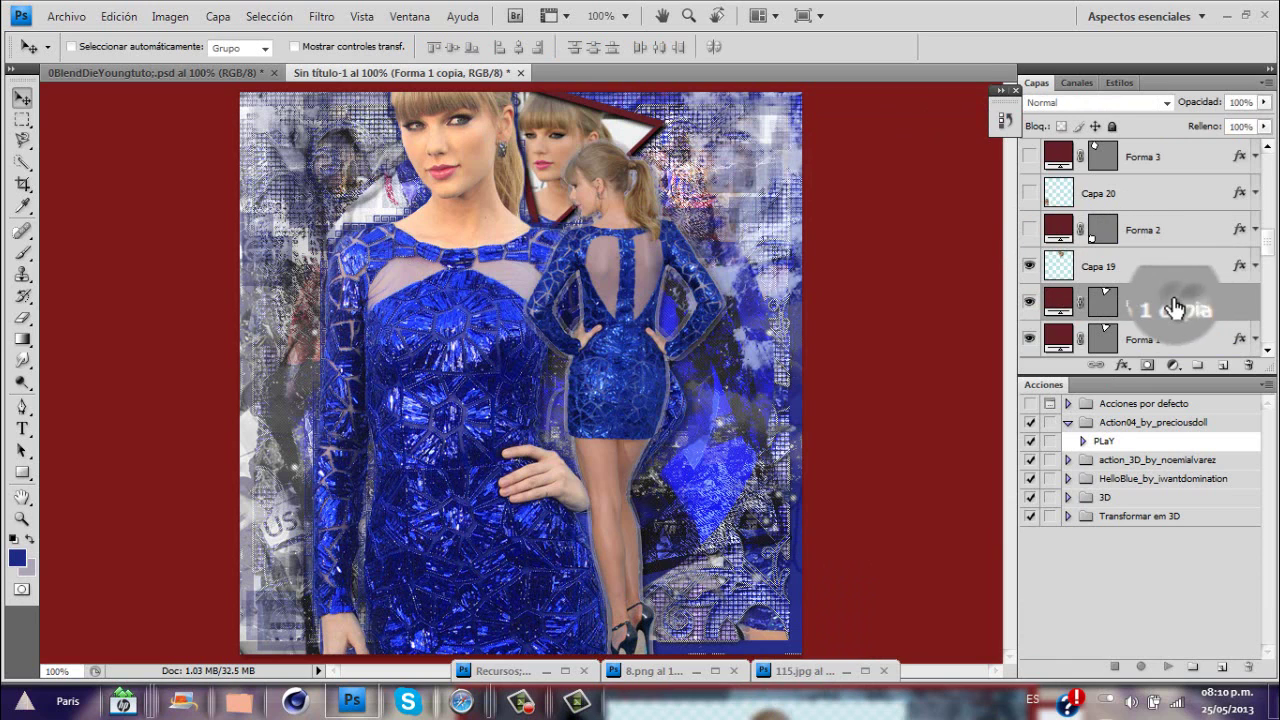
key("Delete")
Adjust Capa 19 within the triangular frame using free transform and apply a Sombra interior to it
left_click(1078, 236)
key("ctrl+t")
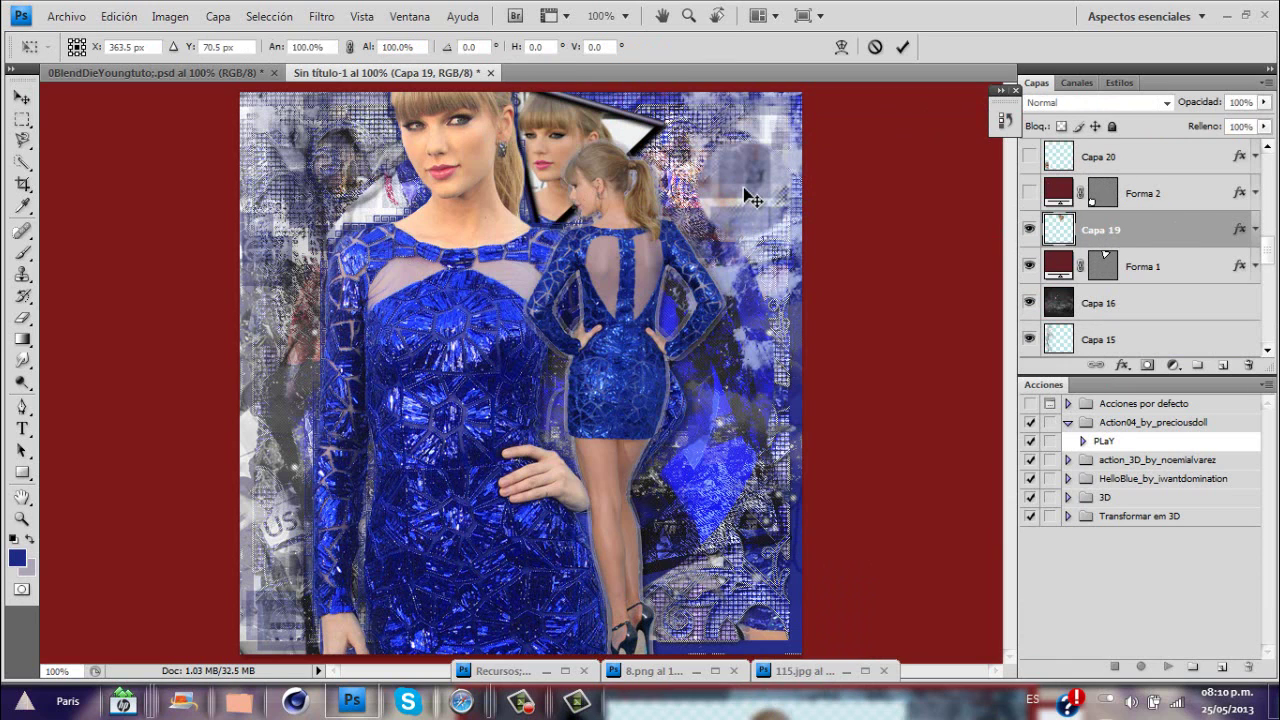
key("Return")
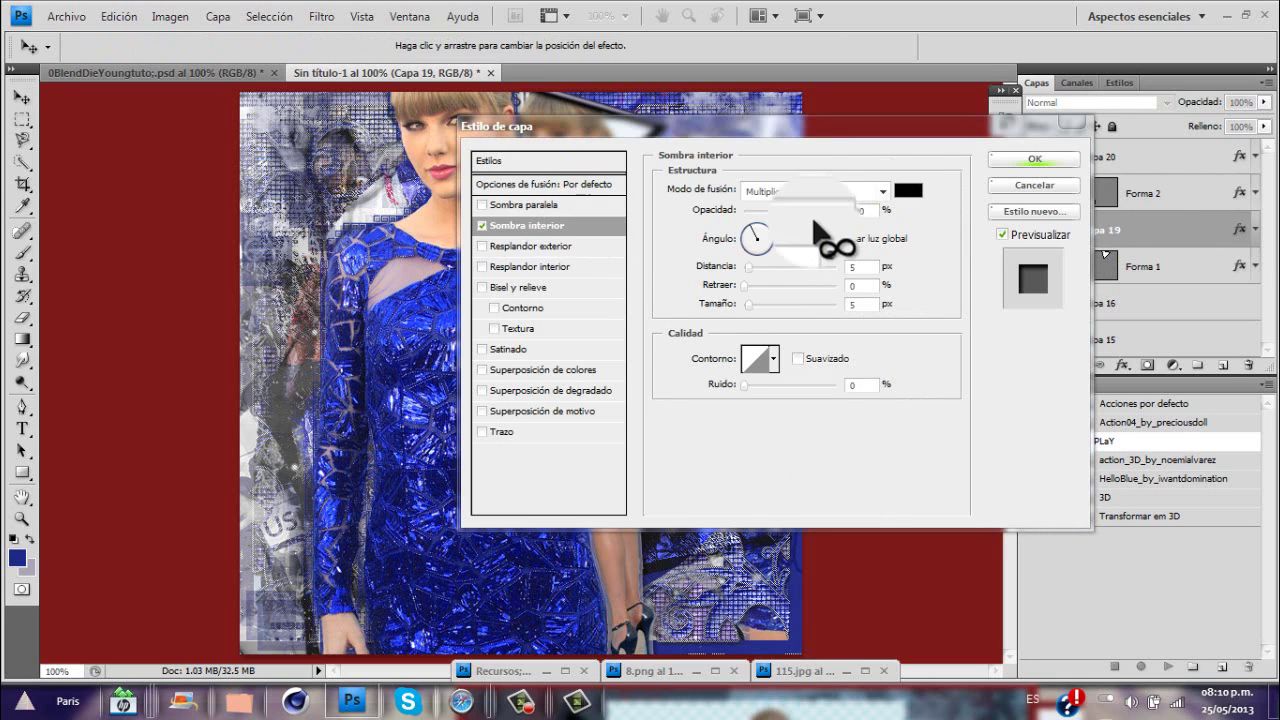
left_click(1021, 160)
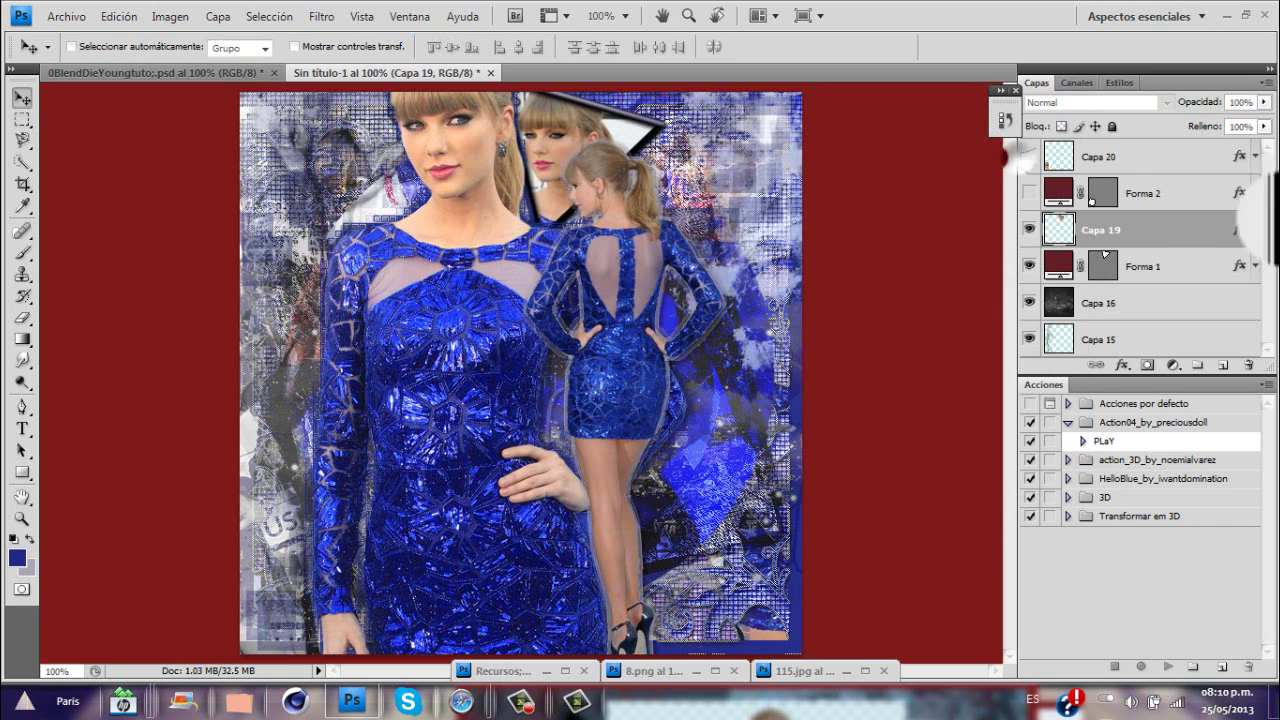
Find the Forma 2 rounded frame in the Recursos file and show its layer above Capa 19 in the blend
double_click(543, 672)
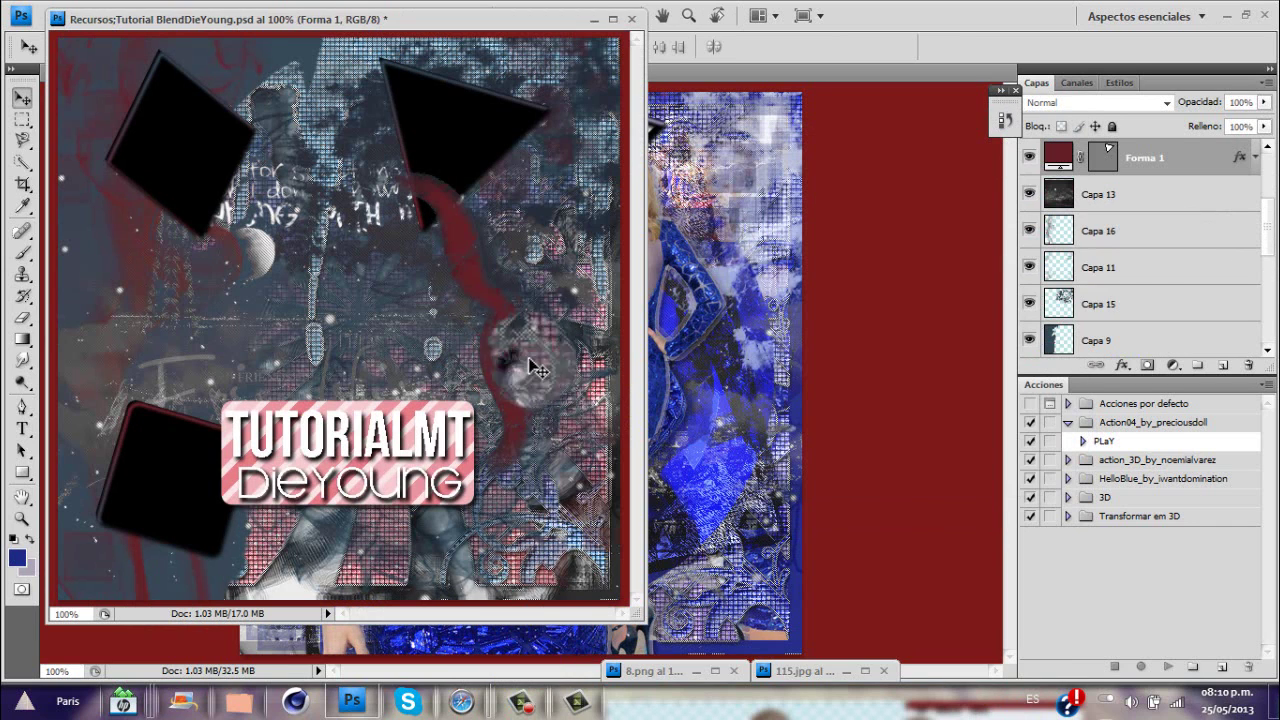
left_click_drag(1268, 241, 1268, 217)
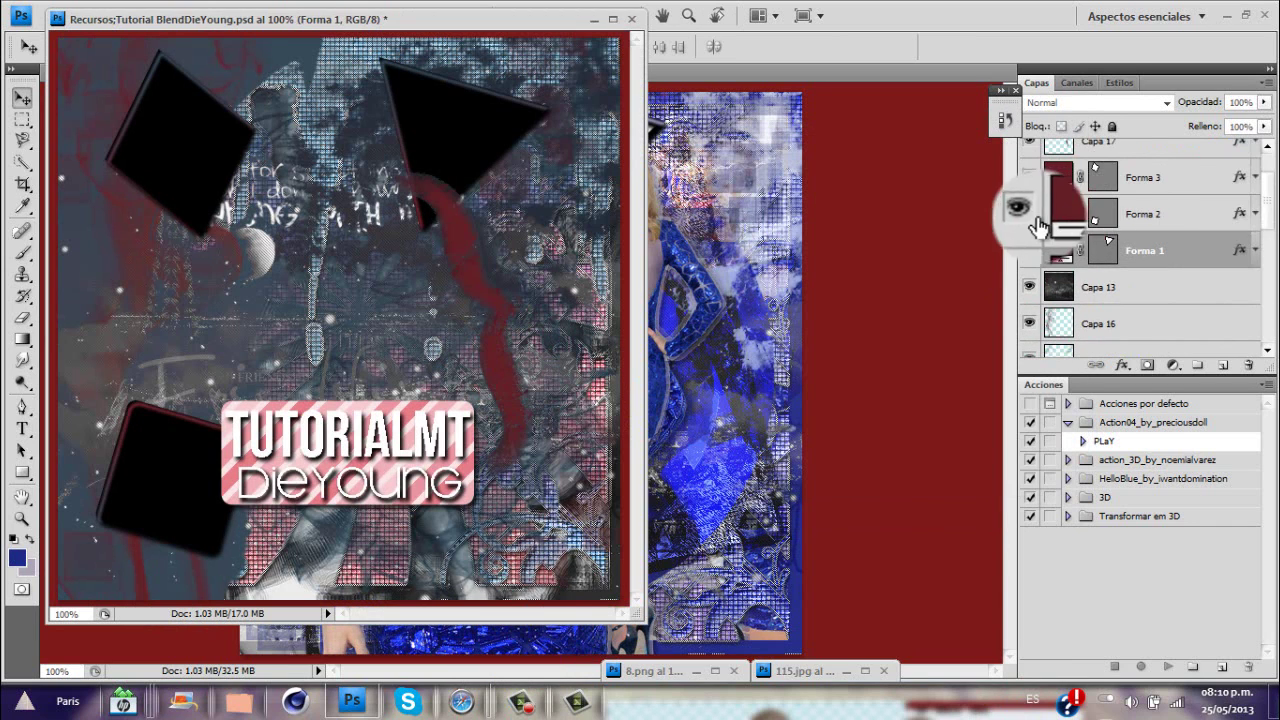
left_click(592, 19)
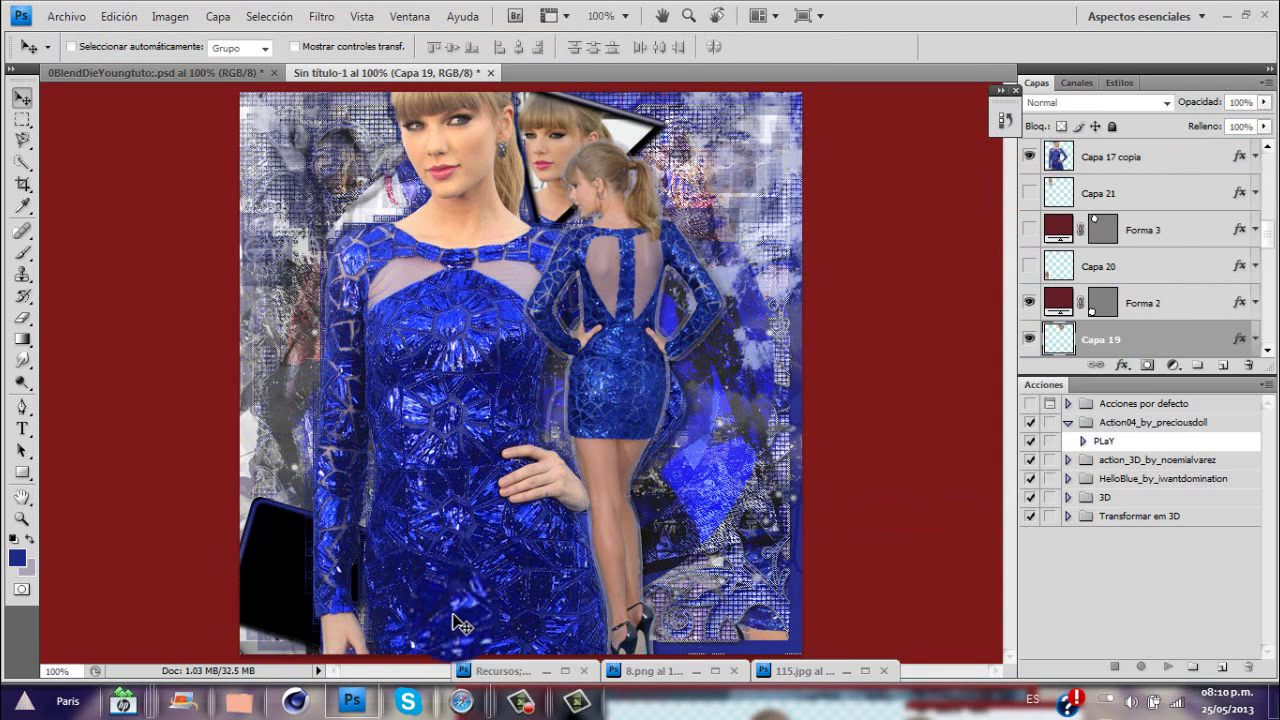
Review Forma 2's inverted Superposición de degradado in its layer style and accept the settings
left_click(1174, 310)
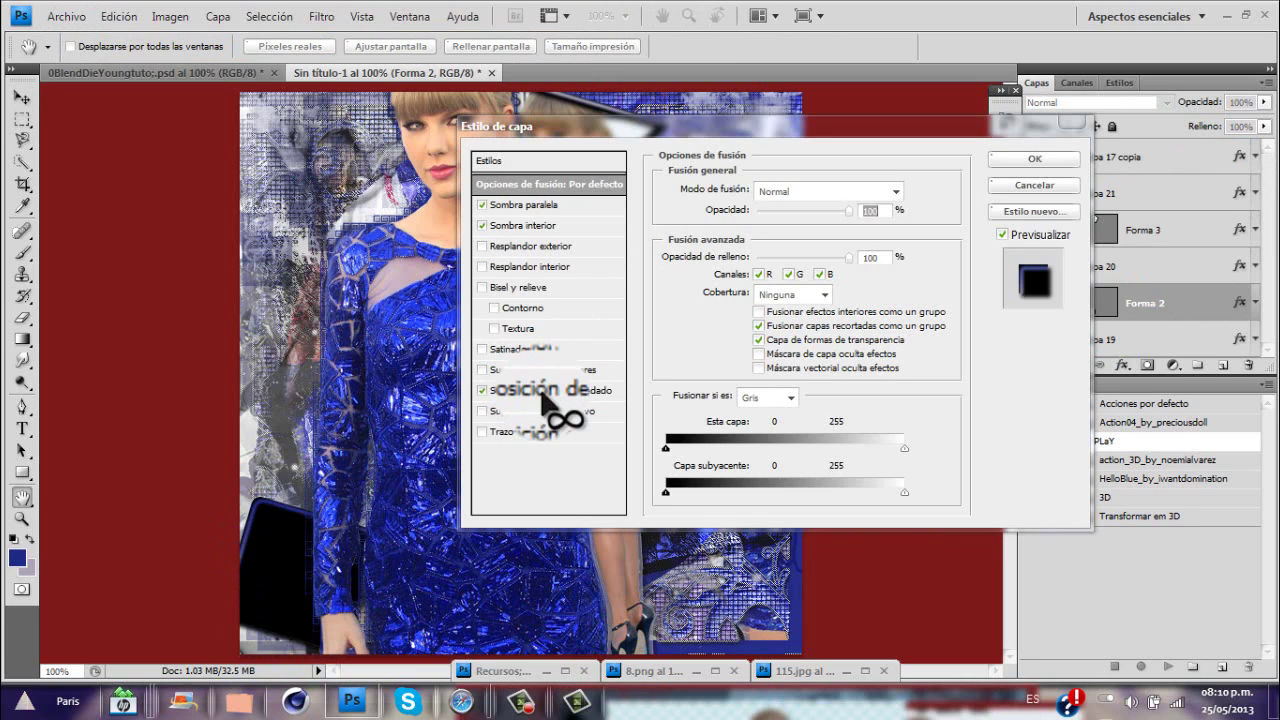
left_click(585, 392)
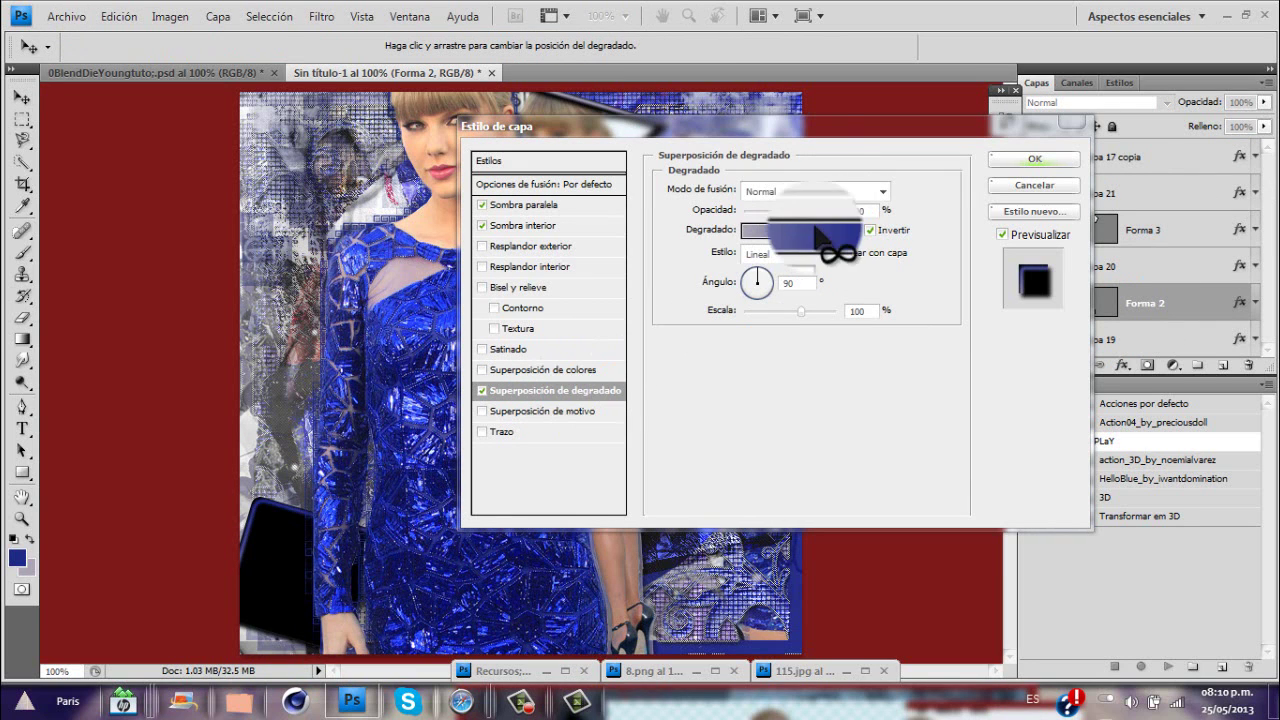
left_click(1040, 159)
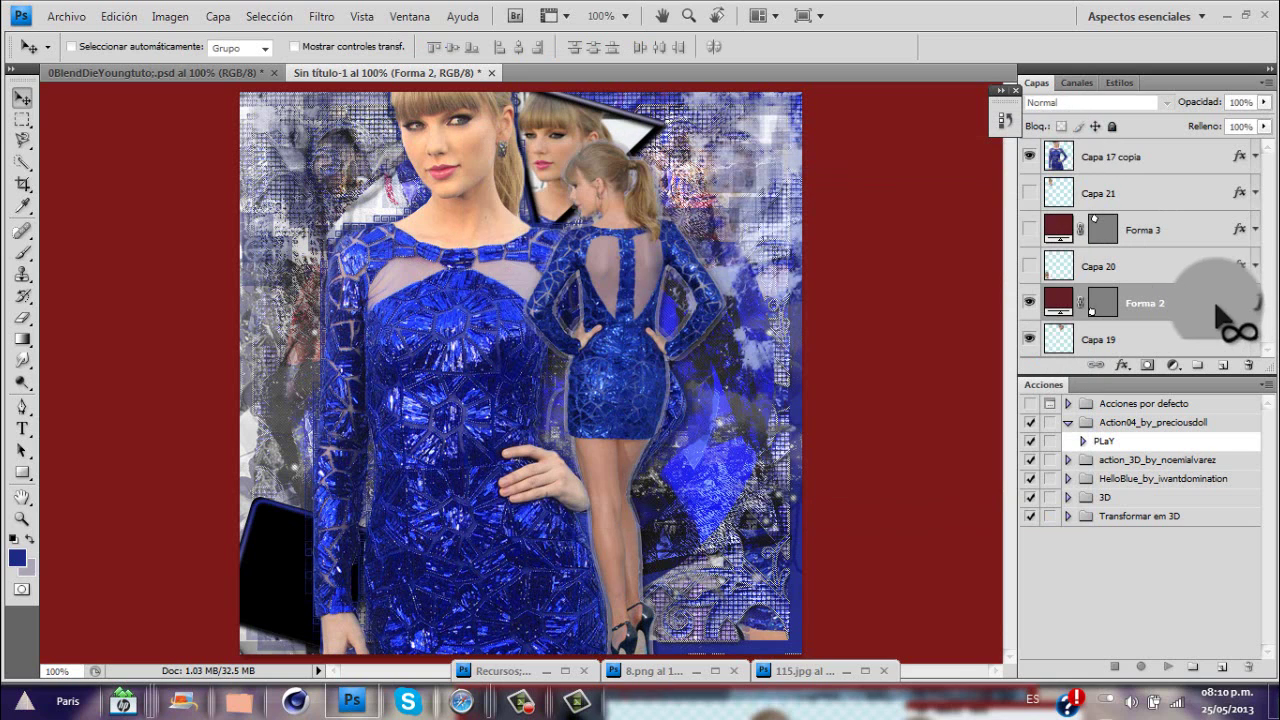
Duplicate Forma 2 without its effects and fit the photo from 049.jpg into the rounded frame
left_click(1230, 310)
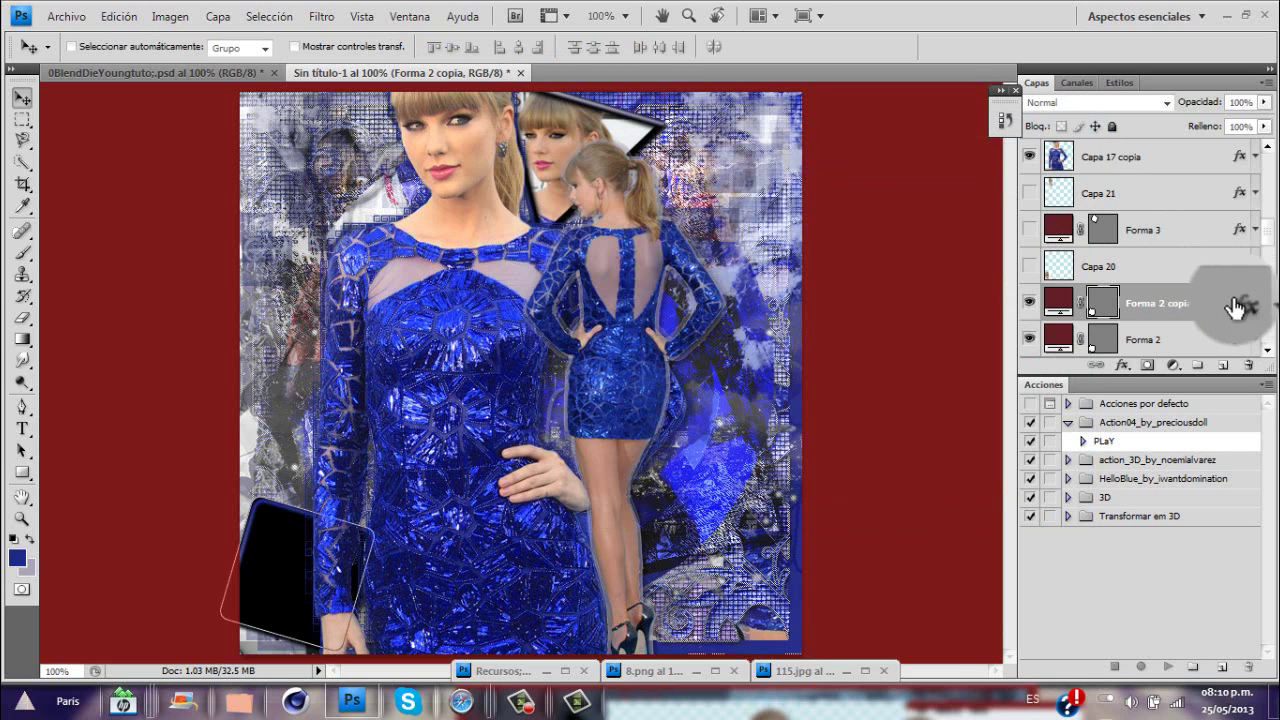
left_click_drag(1235, 308, 1246, 366)
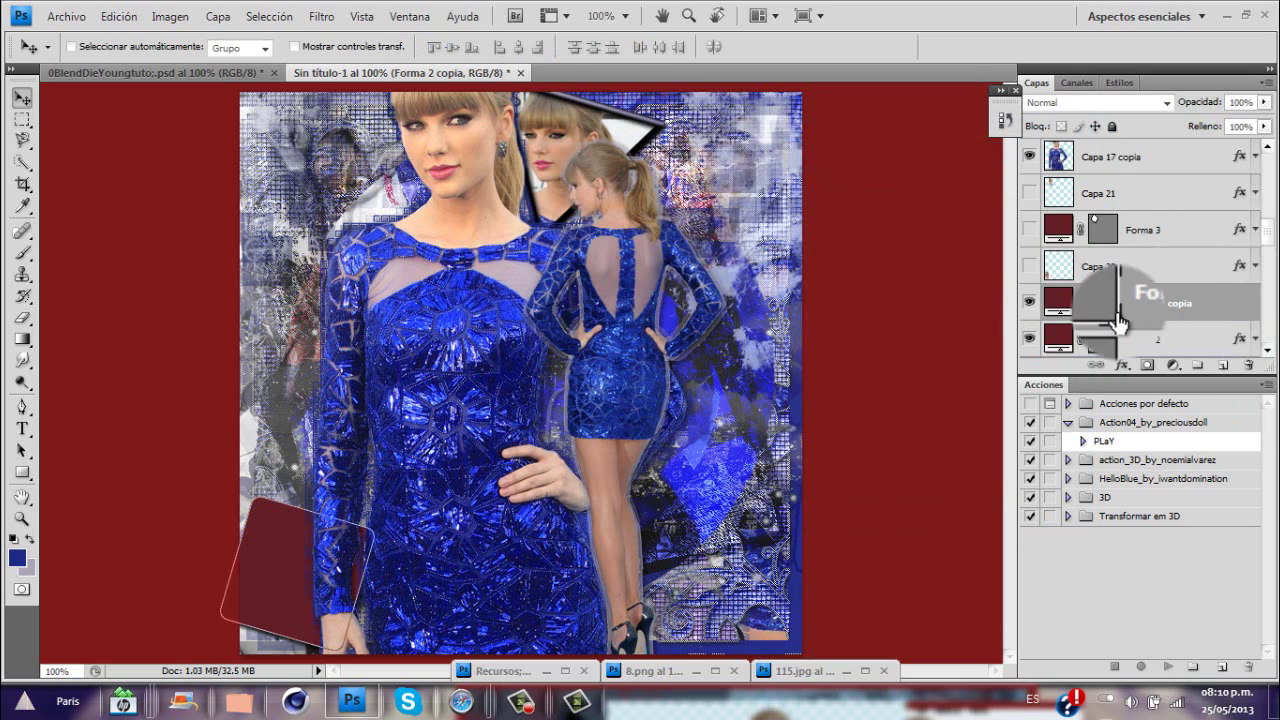
left_click(826, 677)
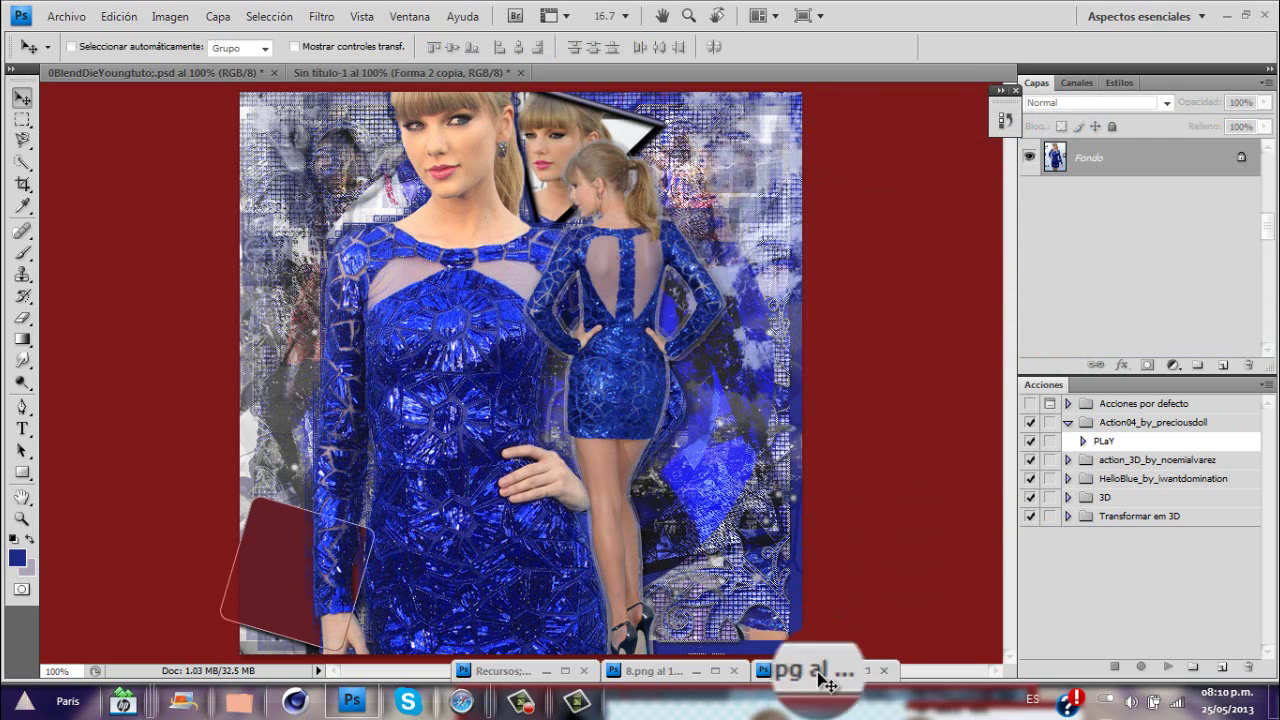
left_click(849, 674)
left_click_drag(990, 170, 1135, 150)
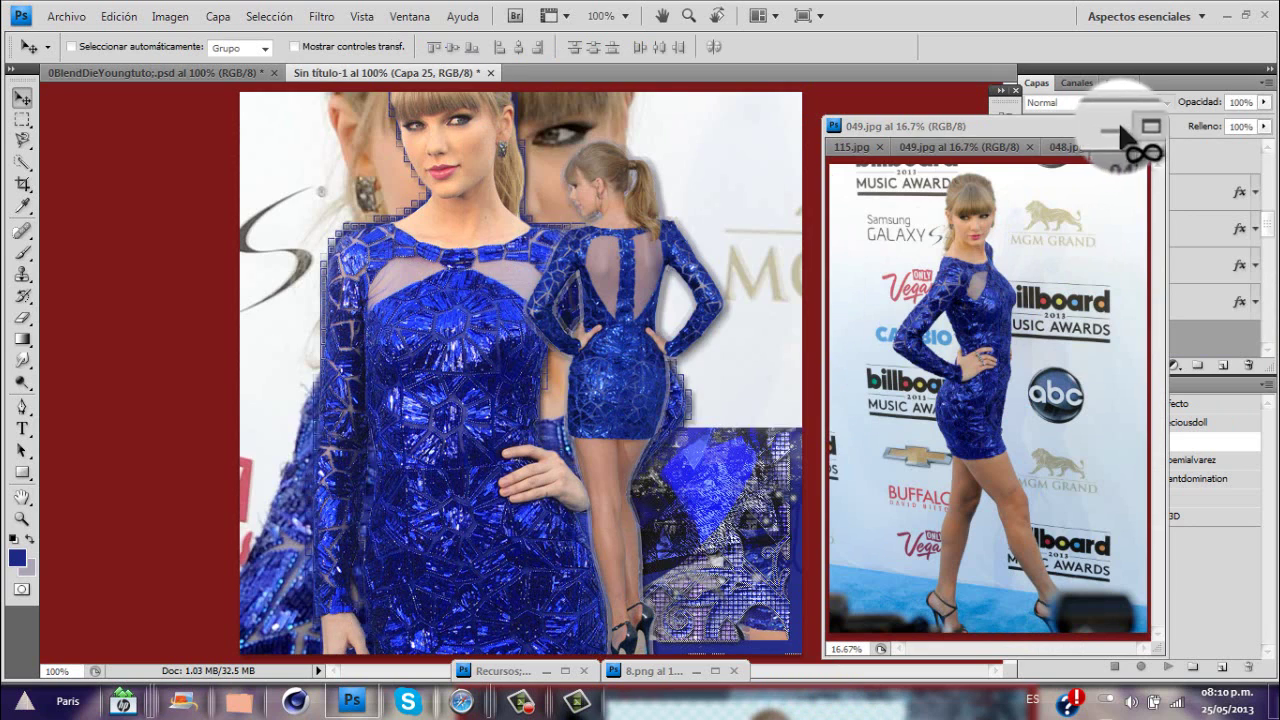
left_click(1112, 127)
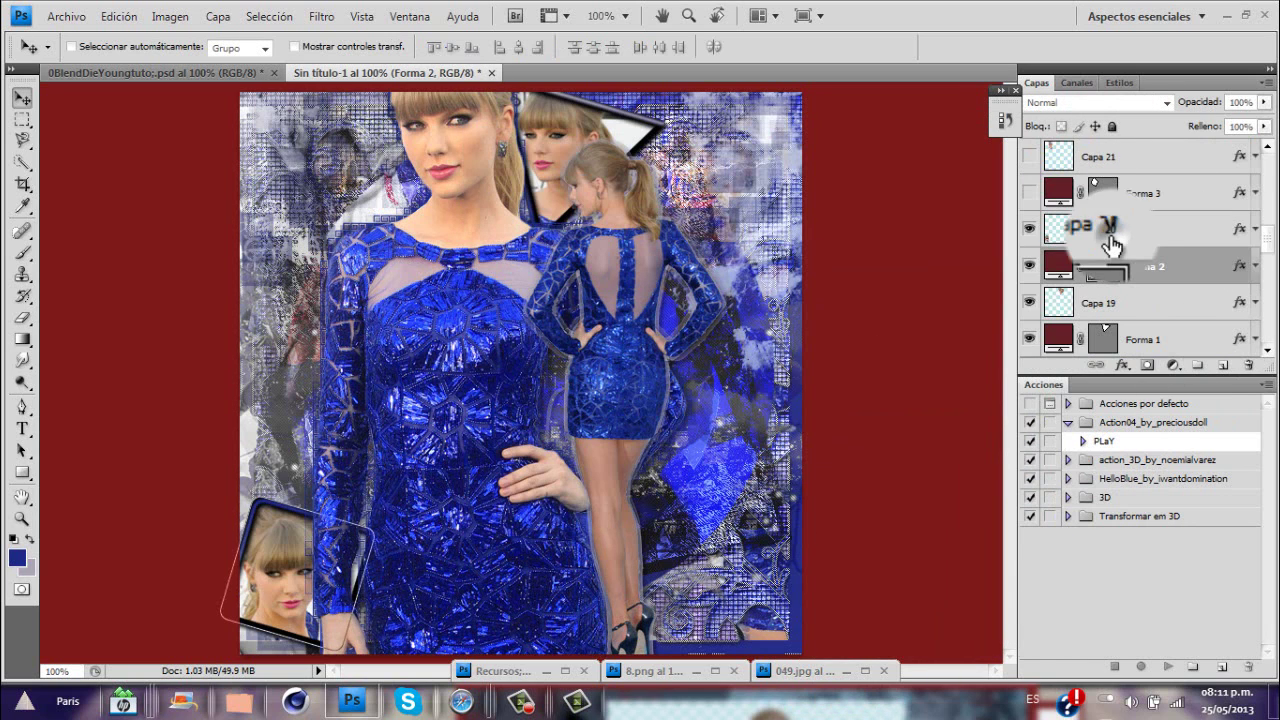
Select Capa 20 and toggle its visibility to compare the rounded frame with and without the photo
left_click(1112, 240)
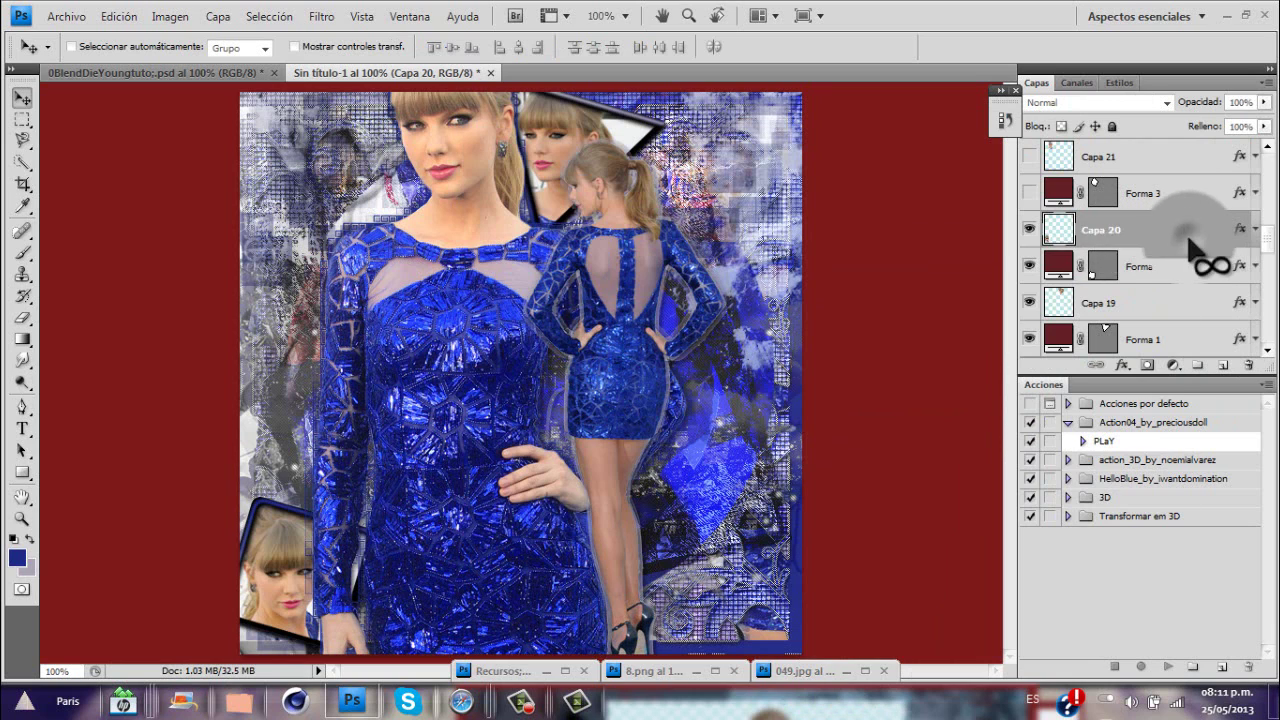
right_click(1190, 242)
left_click(842, 352)
left_click(1030, 232)
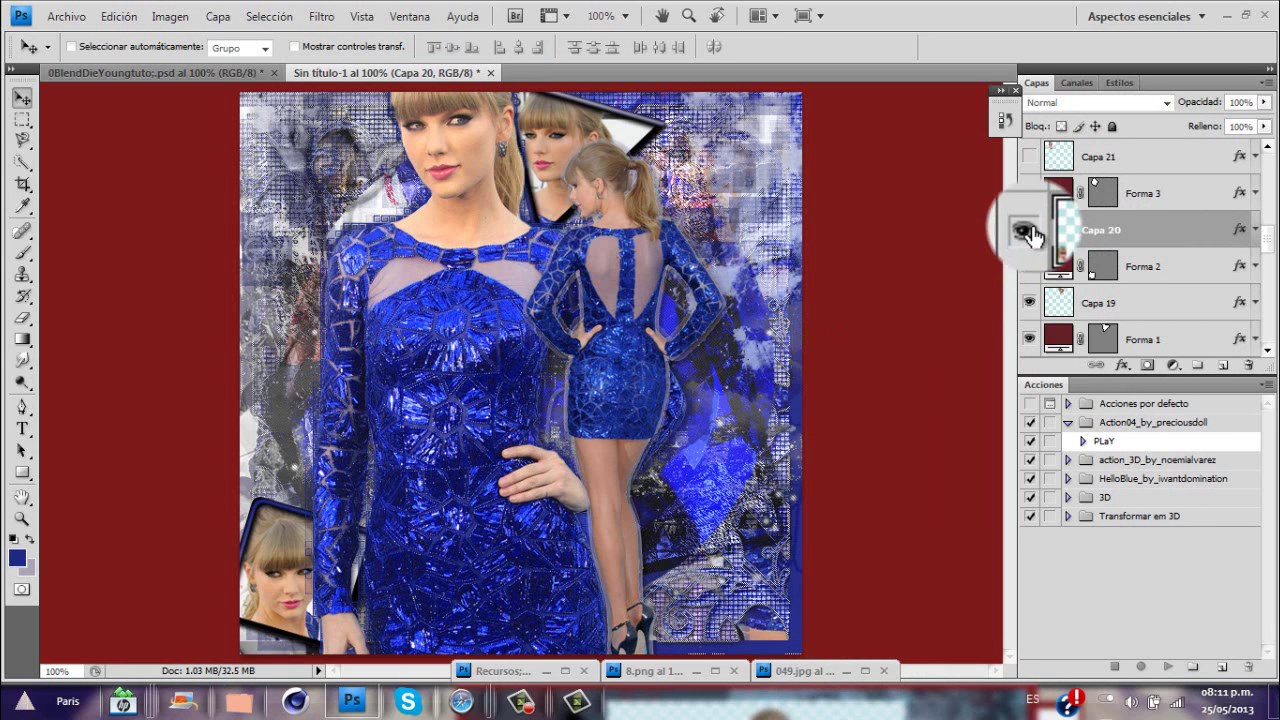
left_click(1030, 232)
left_click(1030, 230)
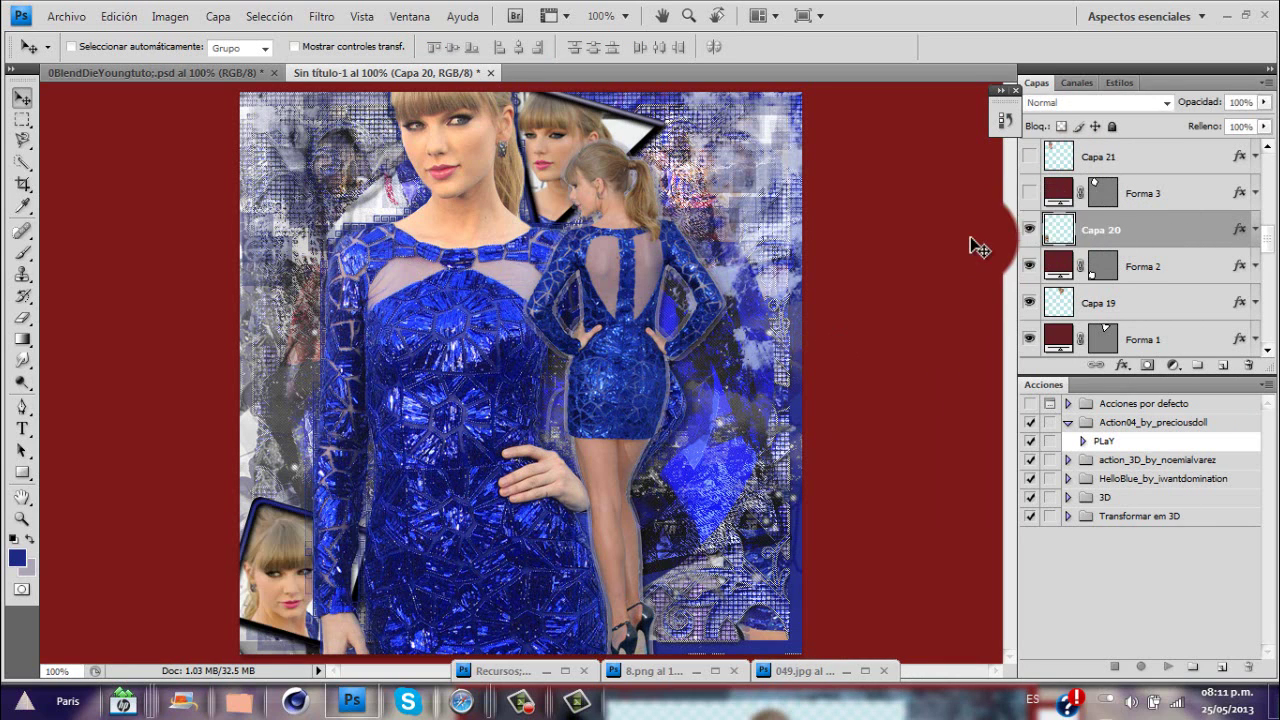
Check Capa 20's free-transform bounds and layer style, leaving both without changes
key("ctrl+t")
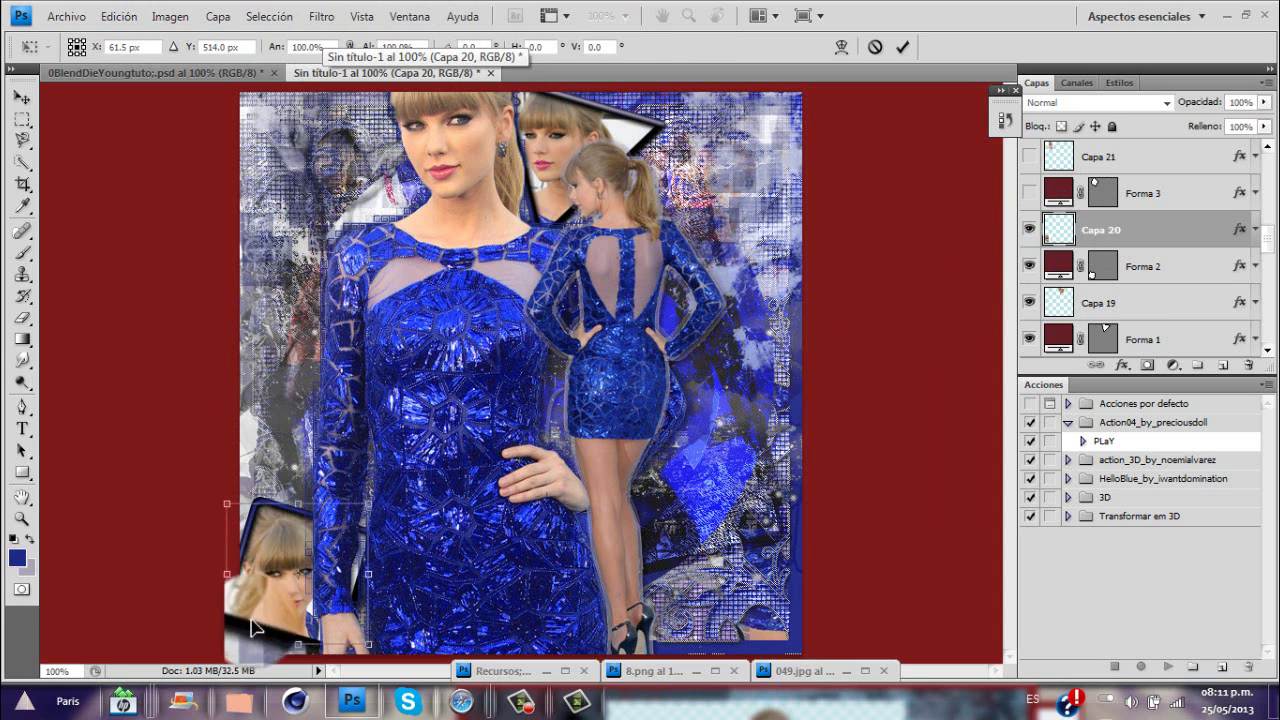
left_click(1155, 235)
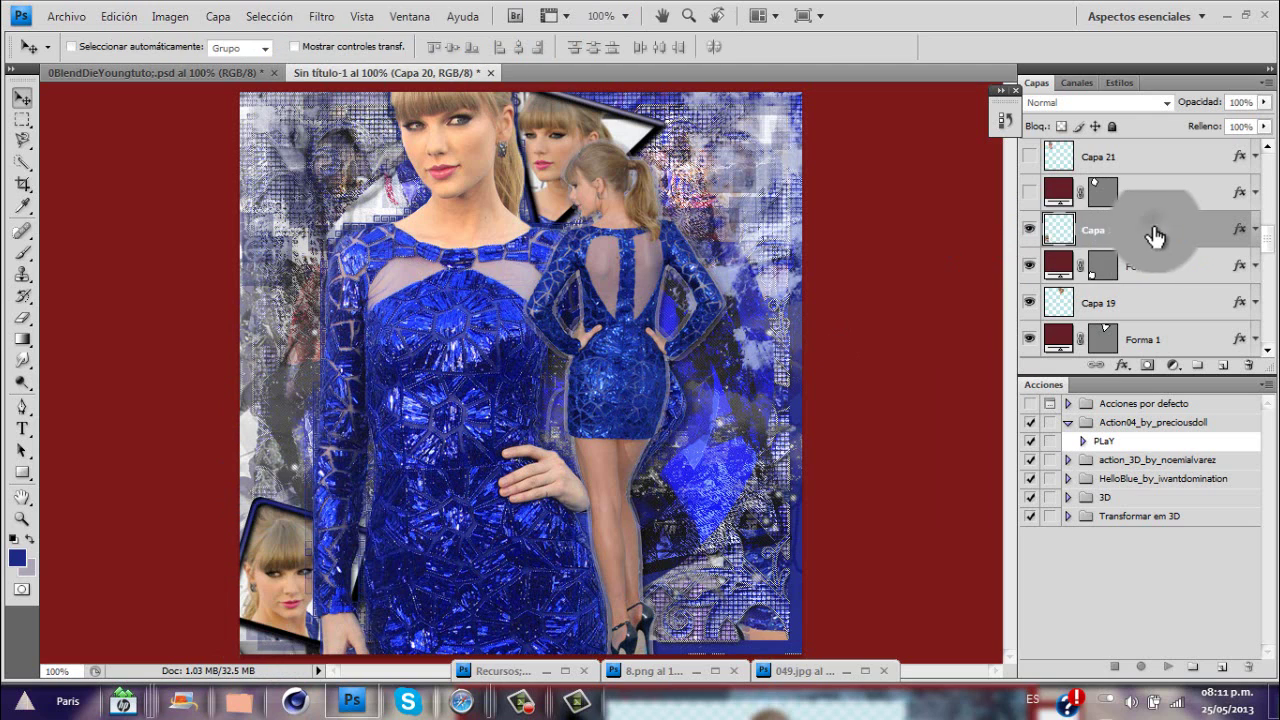
double_click(1049, 233)
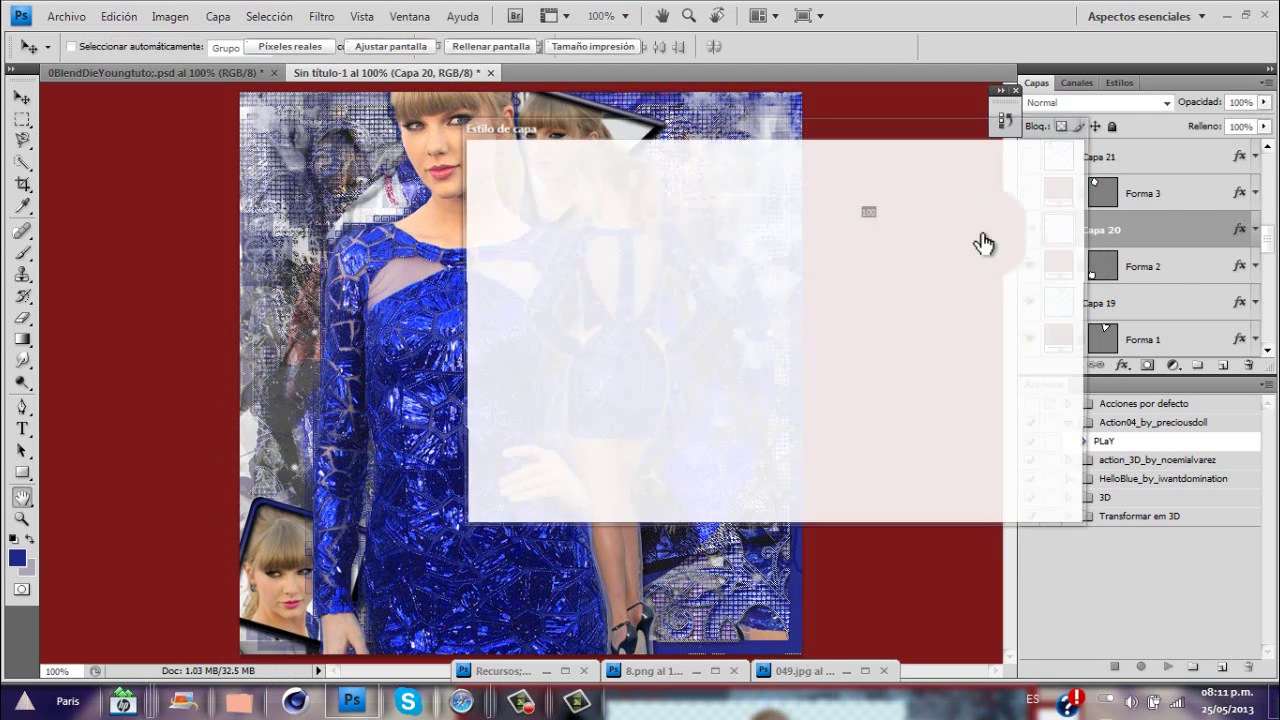
left_click(540, 228)
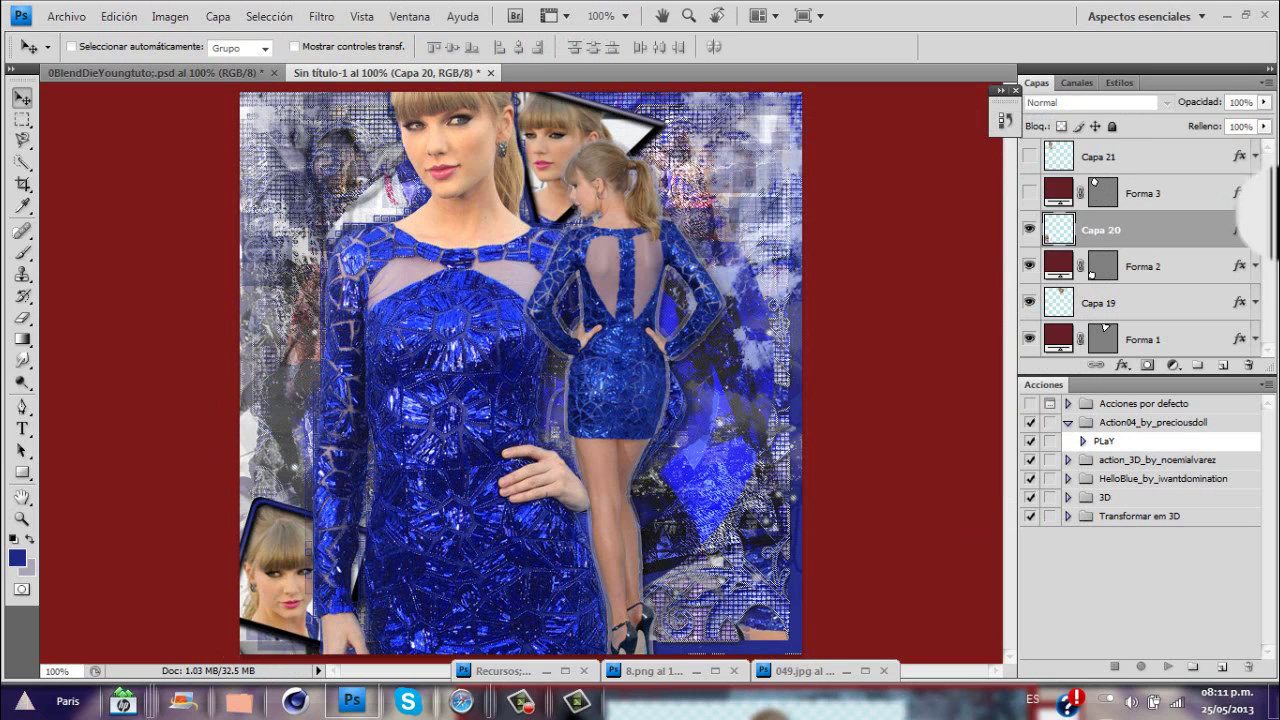
Show the Forma 3 diamond frame and its Capa 21 photo in the blend, and select Forma 3 in the Recursos file
left_click(1266, 134)
left_click(1266, 134)
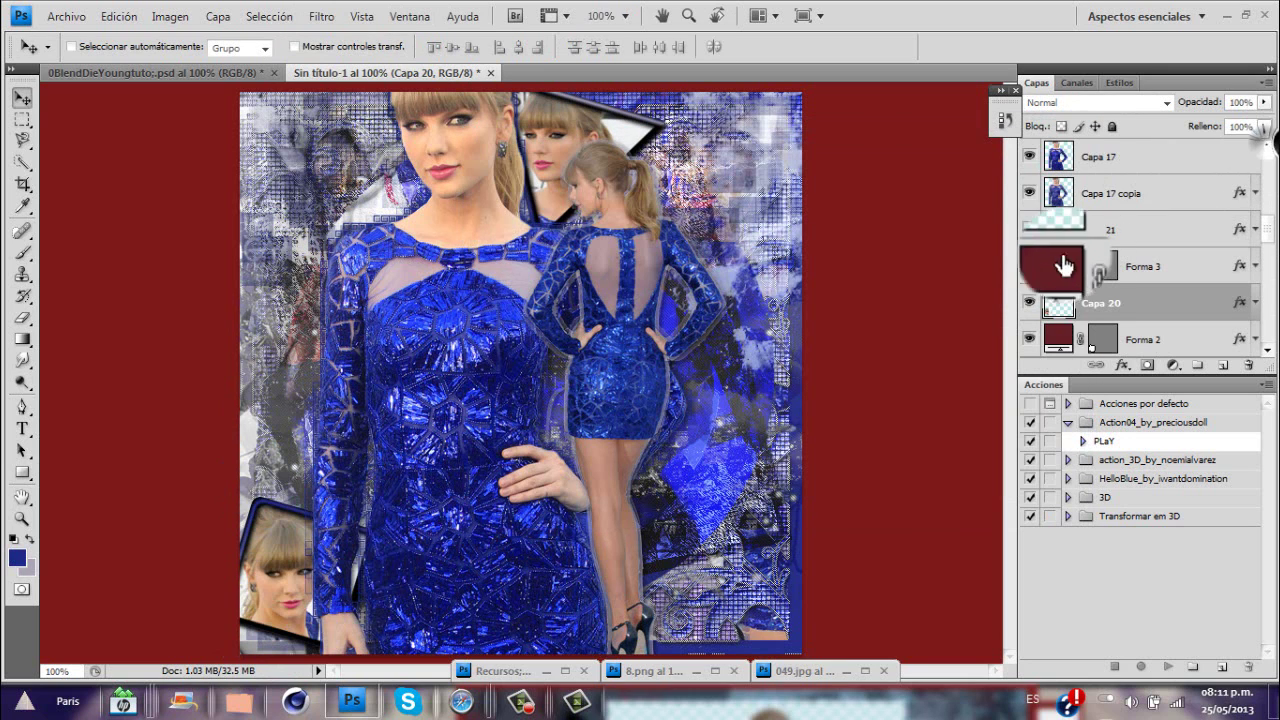
left_click(1029, 229)
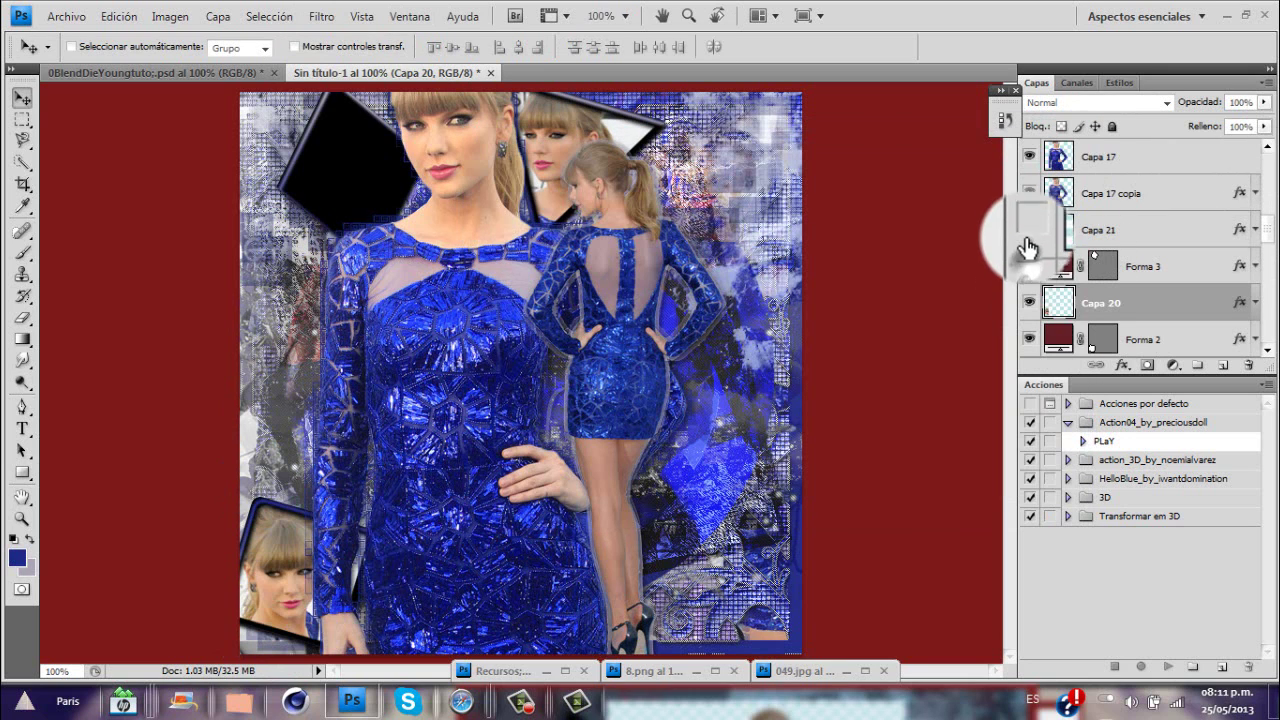
left_click(550, 675)
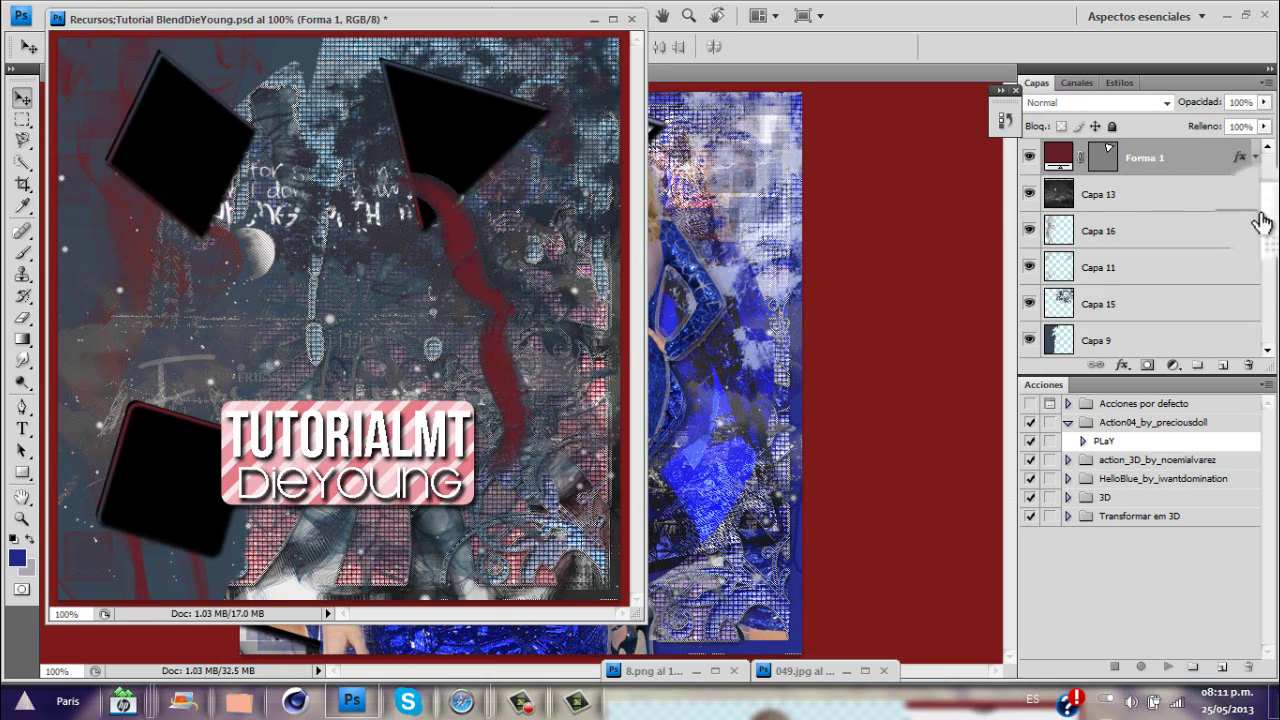
scroll(1262, 222, "up", 2)
left_click(1152, 231)
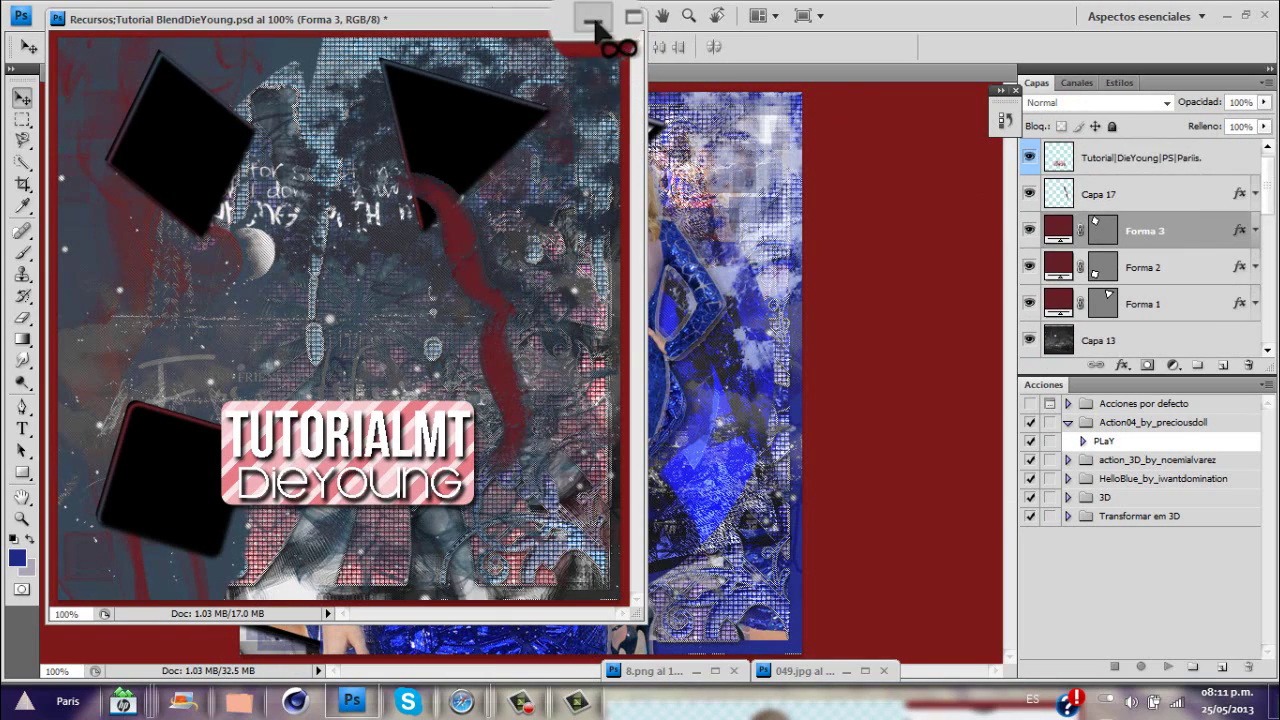
left_click(592, 19)
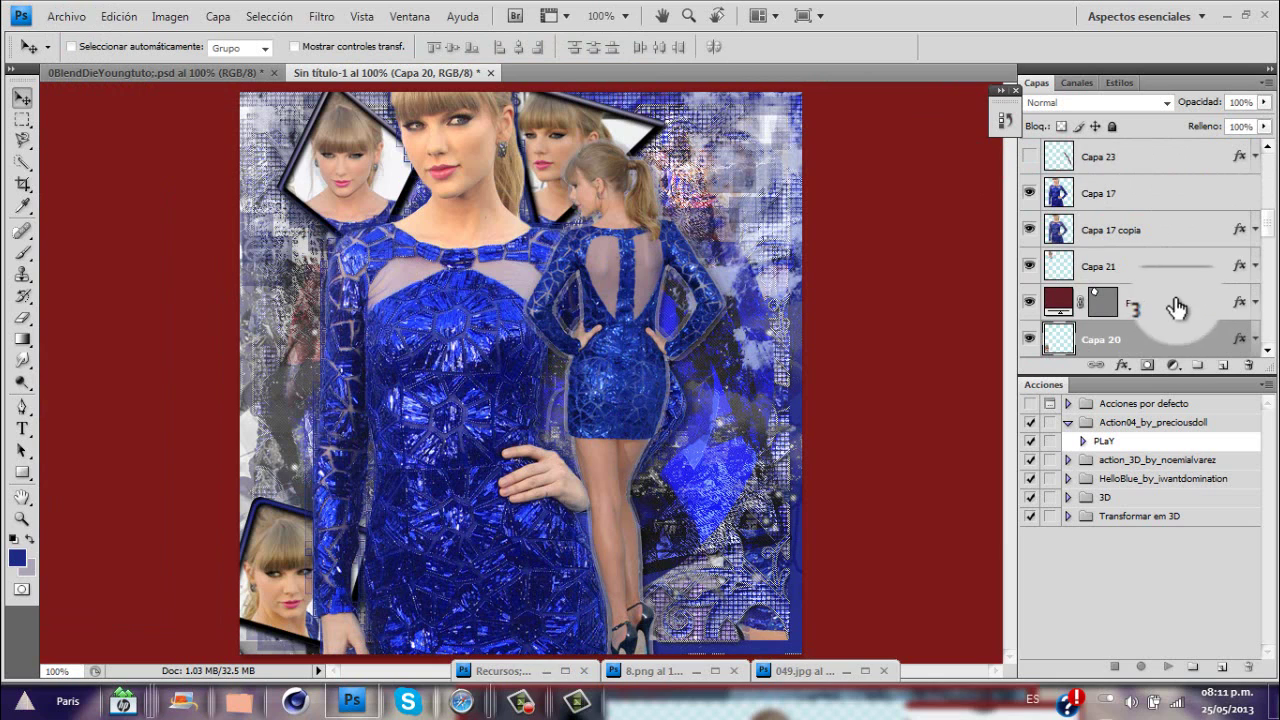
Review Forma 3's Superposición de degradado in its layer style and accept the settings
double_click(1200, 303)
left_click(549, 391)
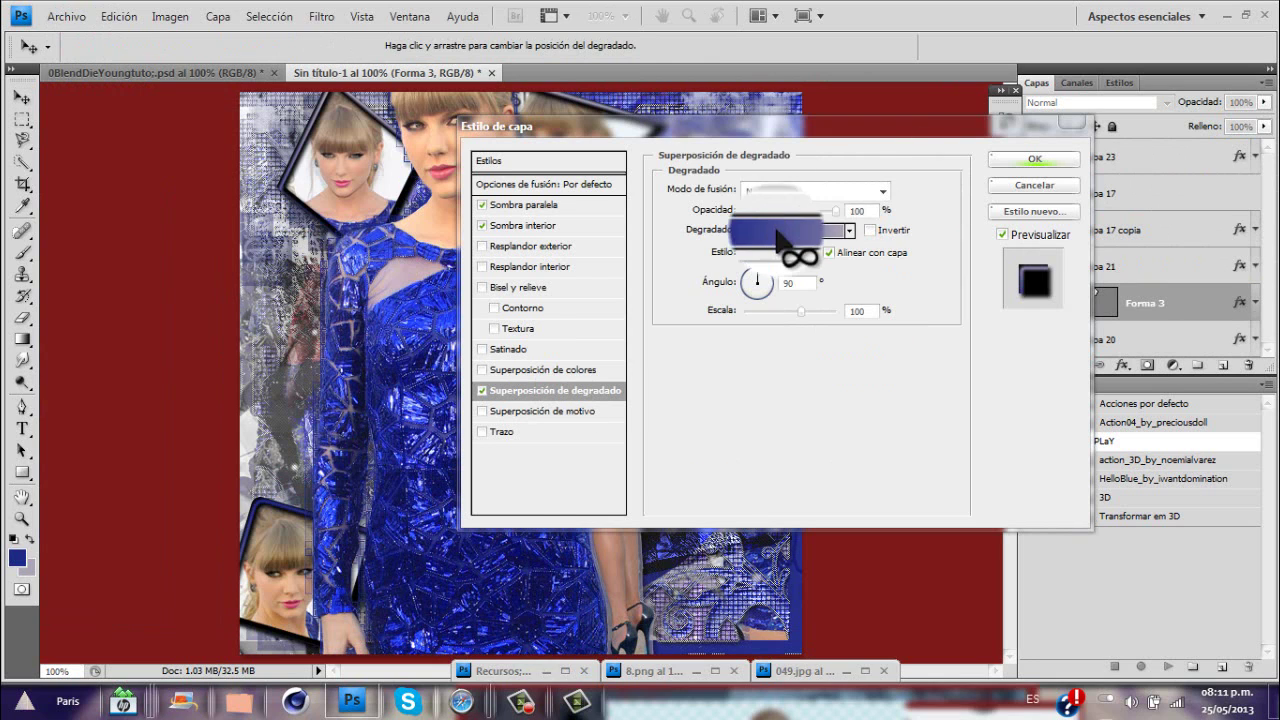
left_click(1035, 159)
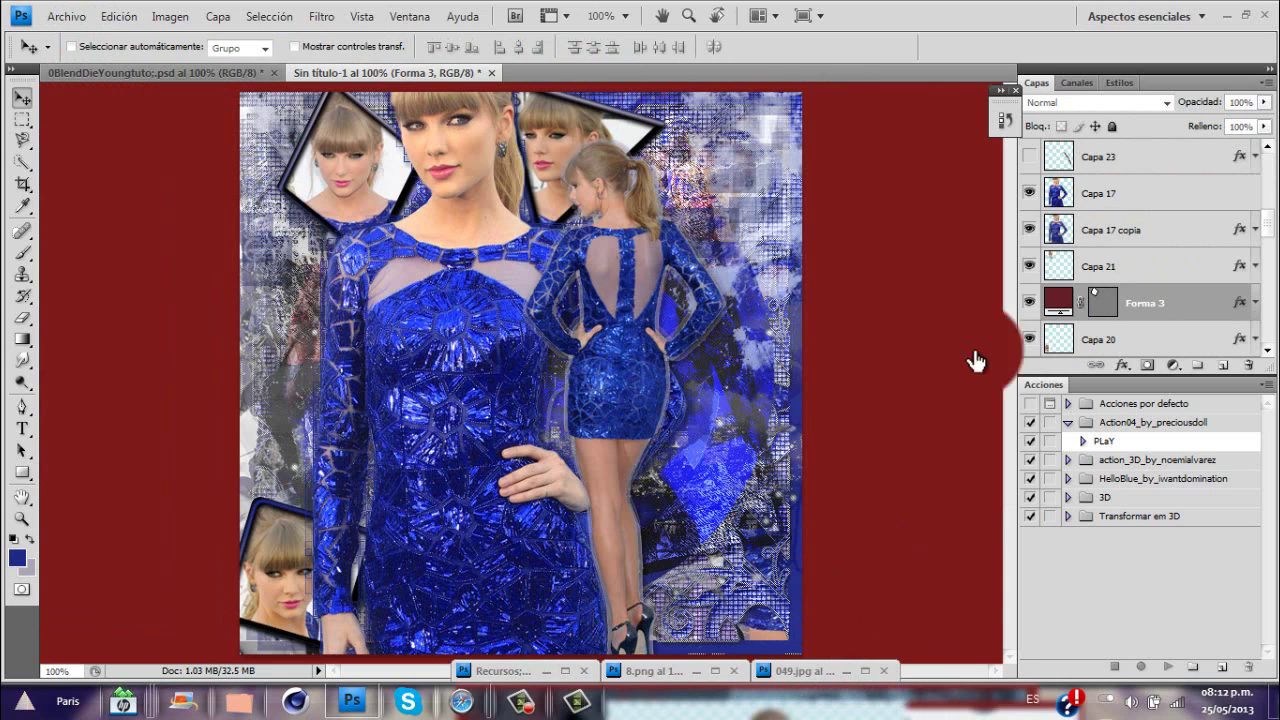
Select Capa 21 and check its free-transform bounds and layer style without changing them
left_click(1137, 265)
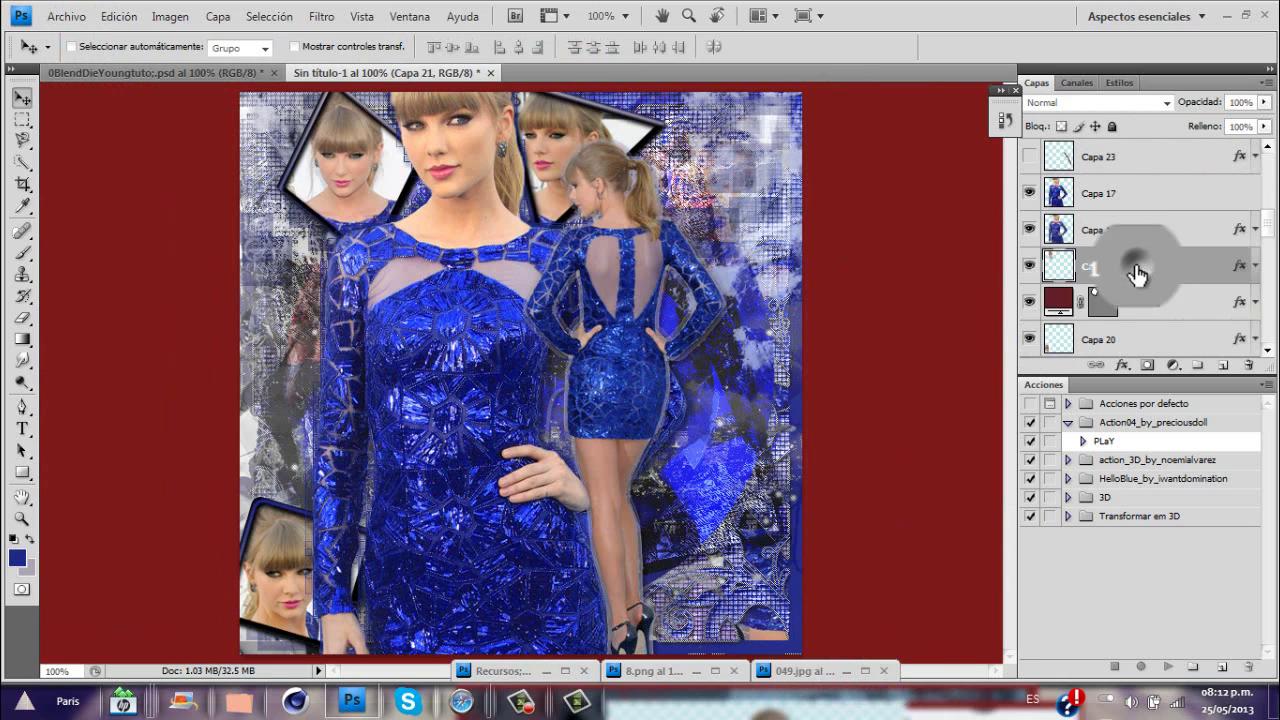
right_click(1137, 266)
left_click(710, 320)
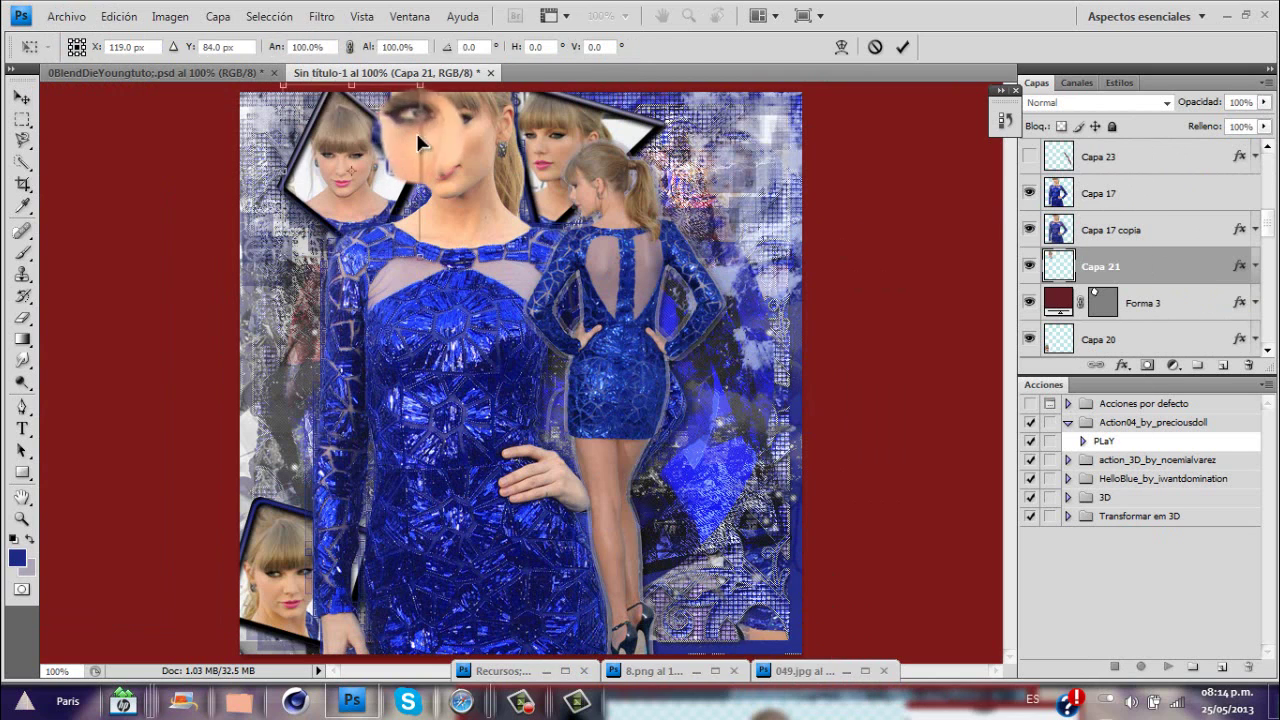
key("ctrl+t")
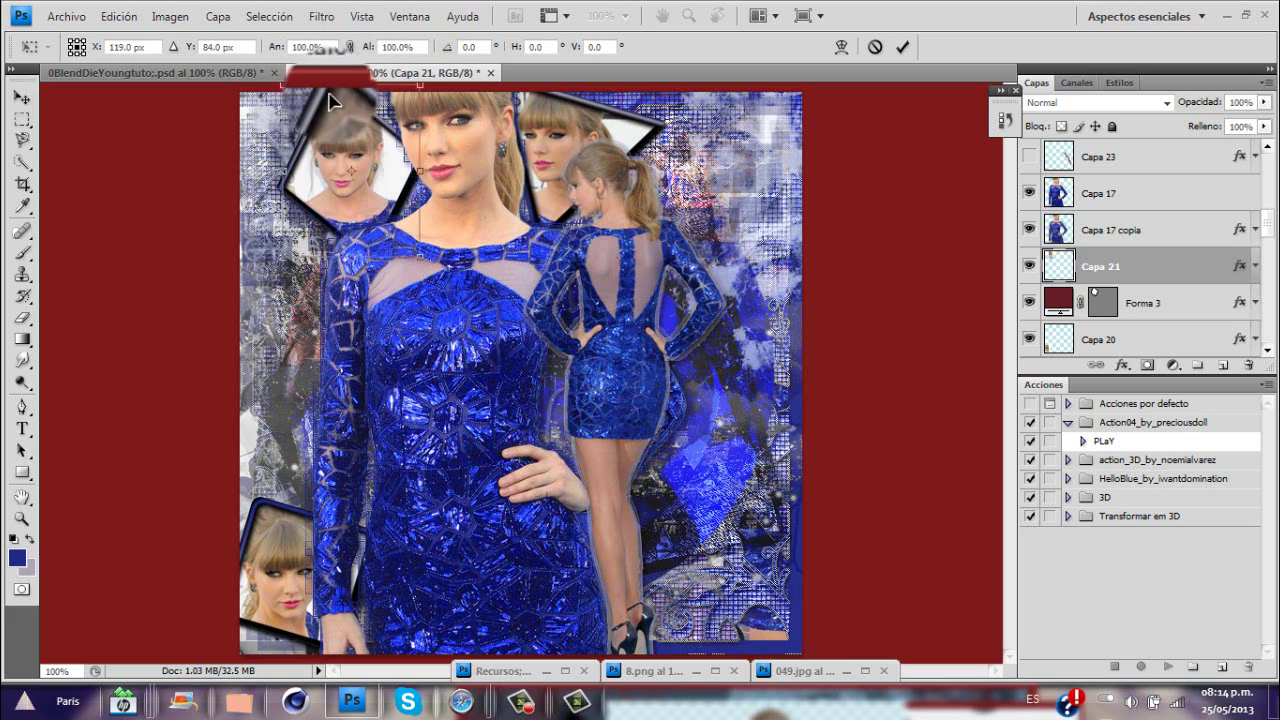
key("Return")
double_click(1175, 264)
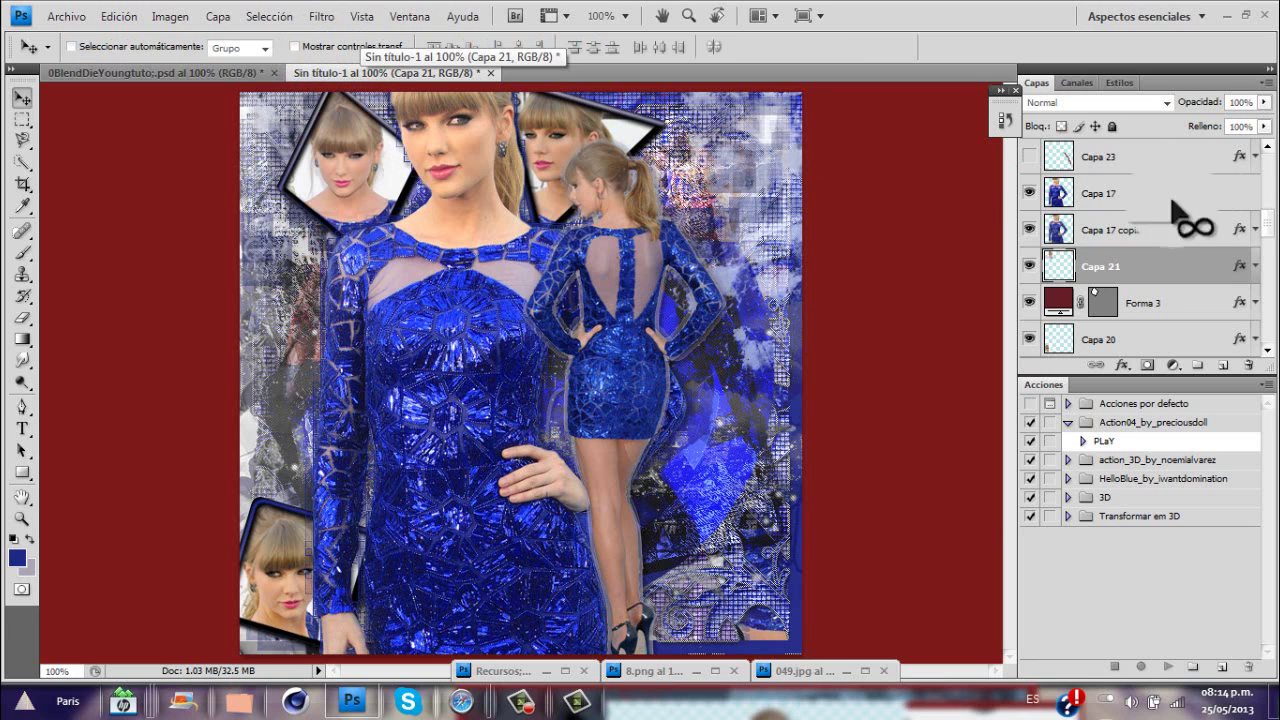
left_click(1034, 159)
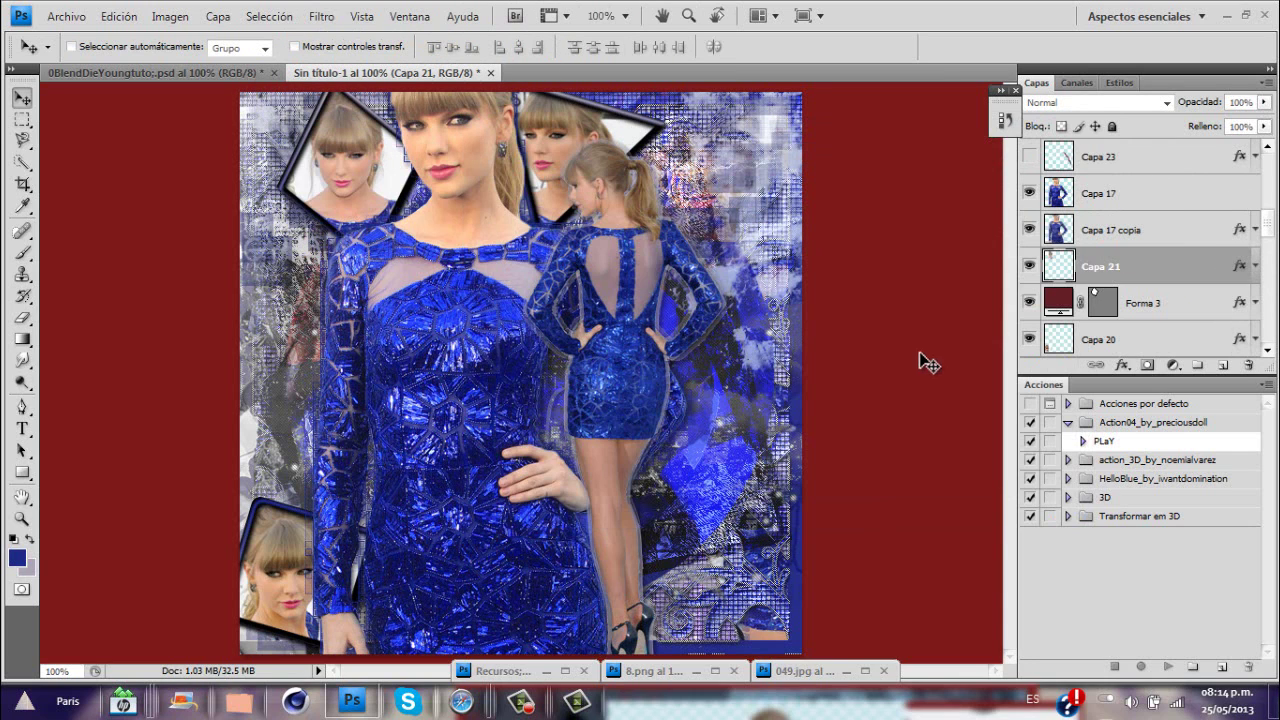
Select the large front figure's layer, Capa 17, and hide and restore it with its copy to compare
left_click(466, 129, "ctrl")
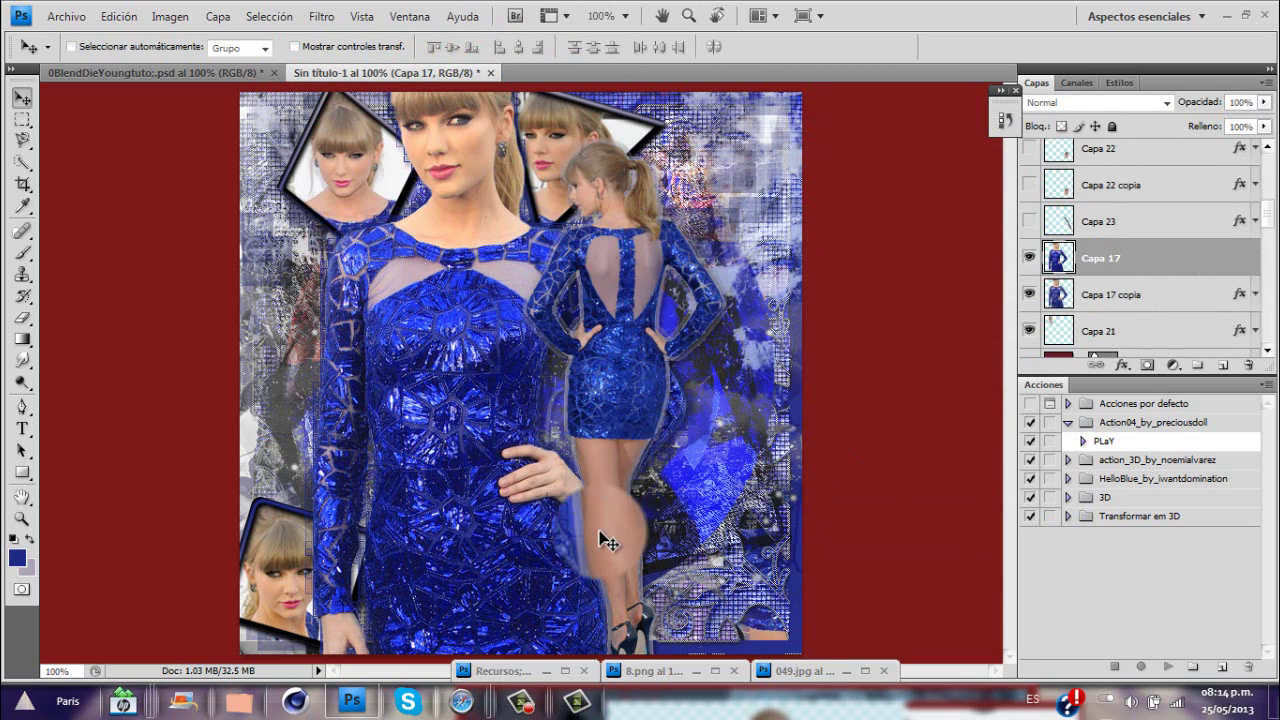
left_click(1029, 258)
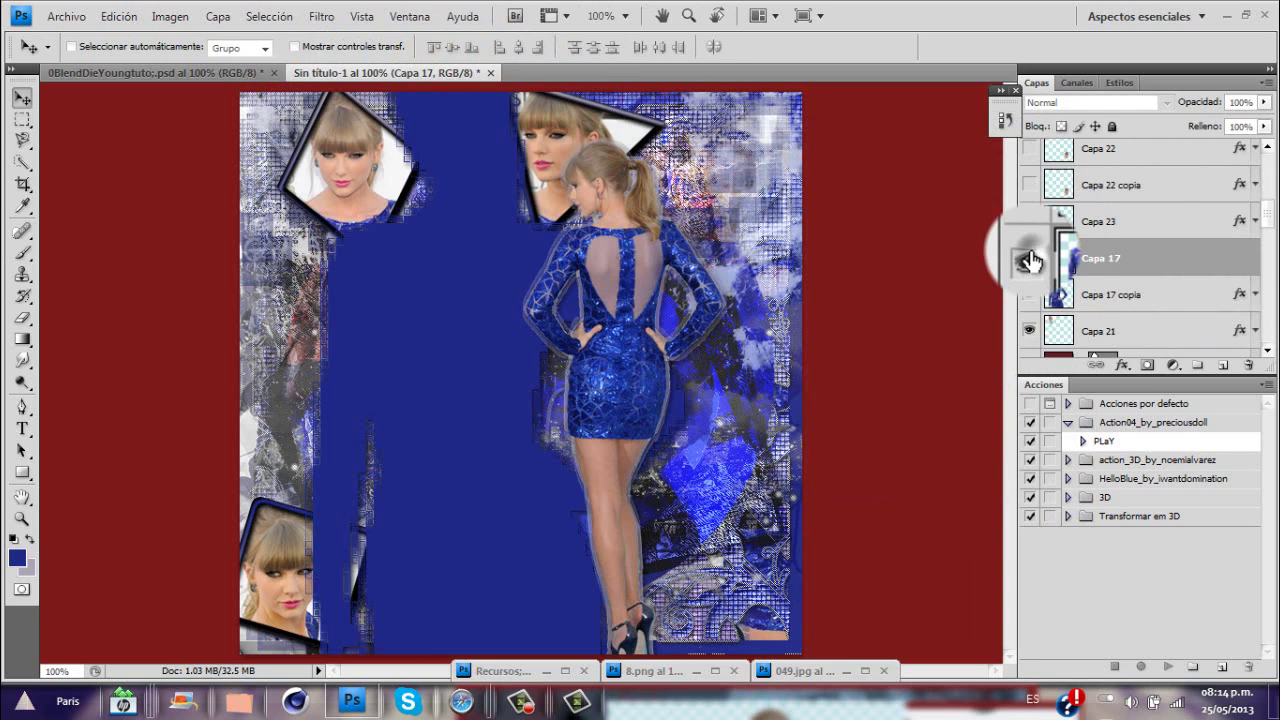
left_click(1029, 258)
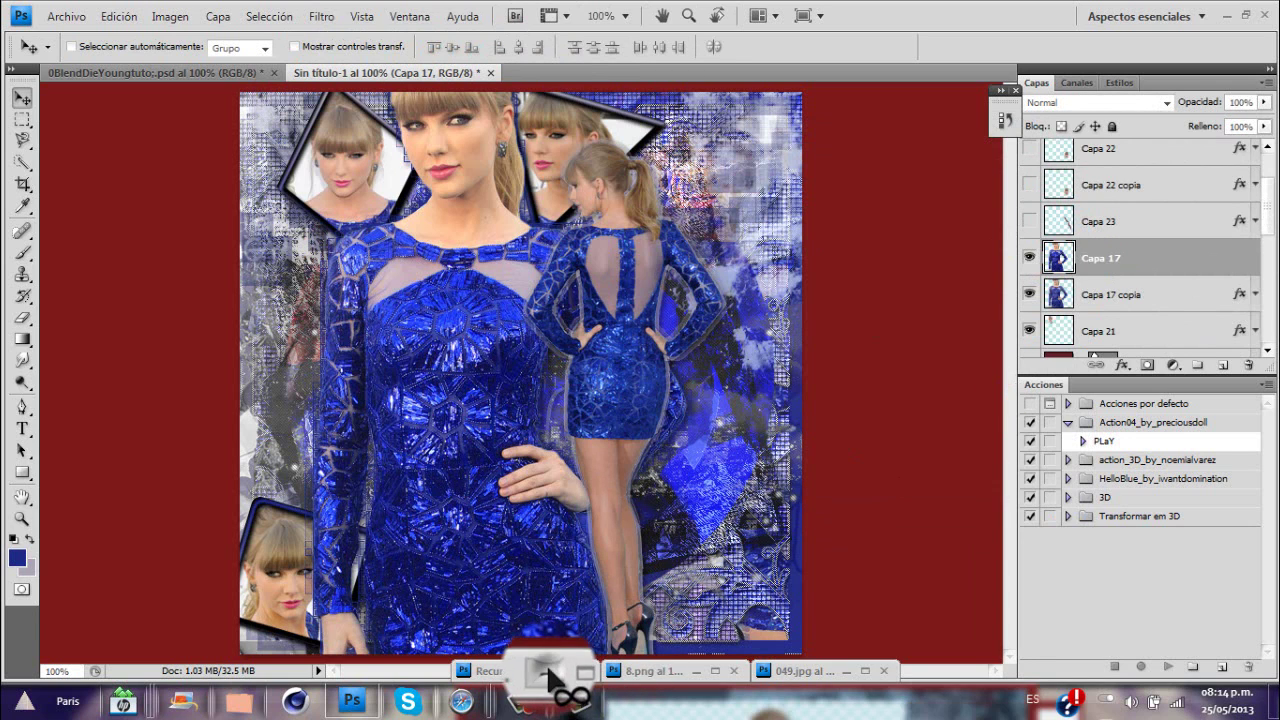
Select the wavy ribbon layer Capa 17 in the Recursos file, and show and select its counterpart Capa 23 in the blend
left_click(548, 672)
scroll(1268, 183, "up", 2)
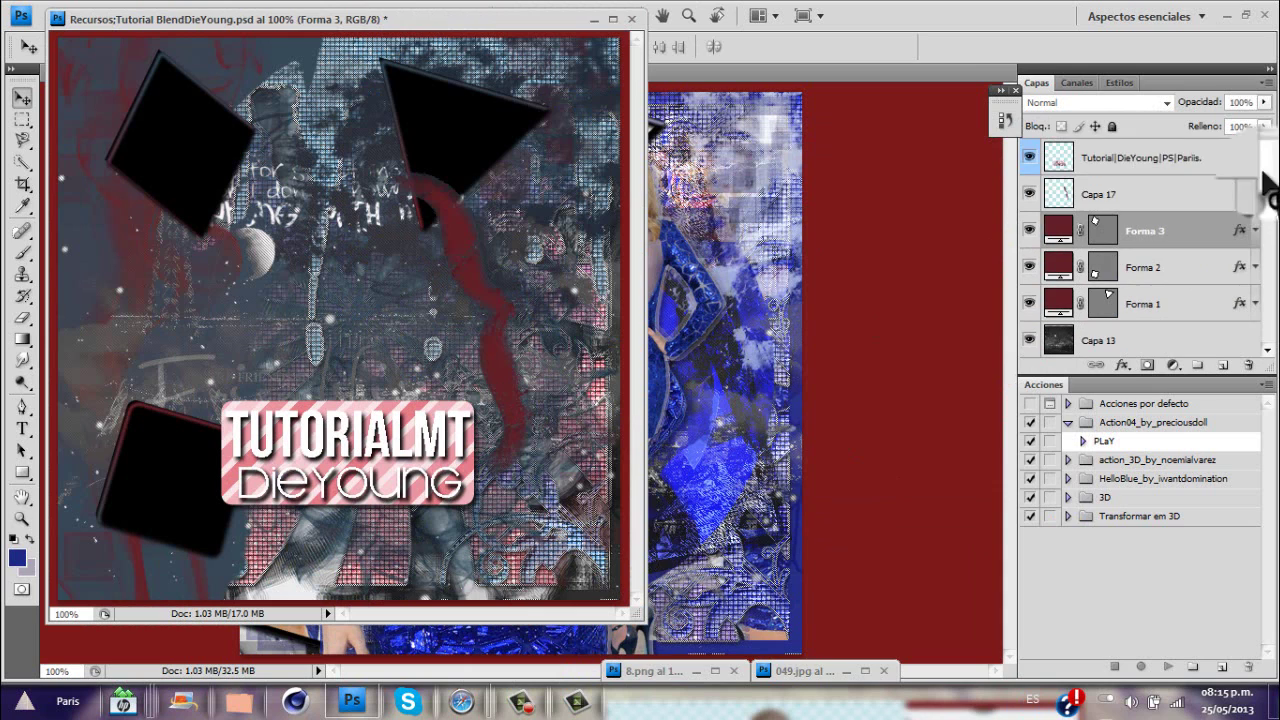
left_click_drag(1114, 203, 960, 163)
left_click(601, 26)
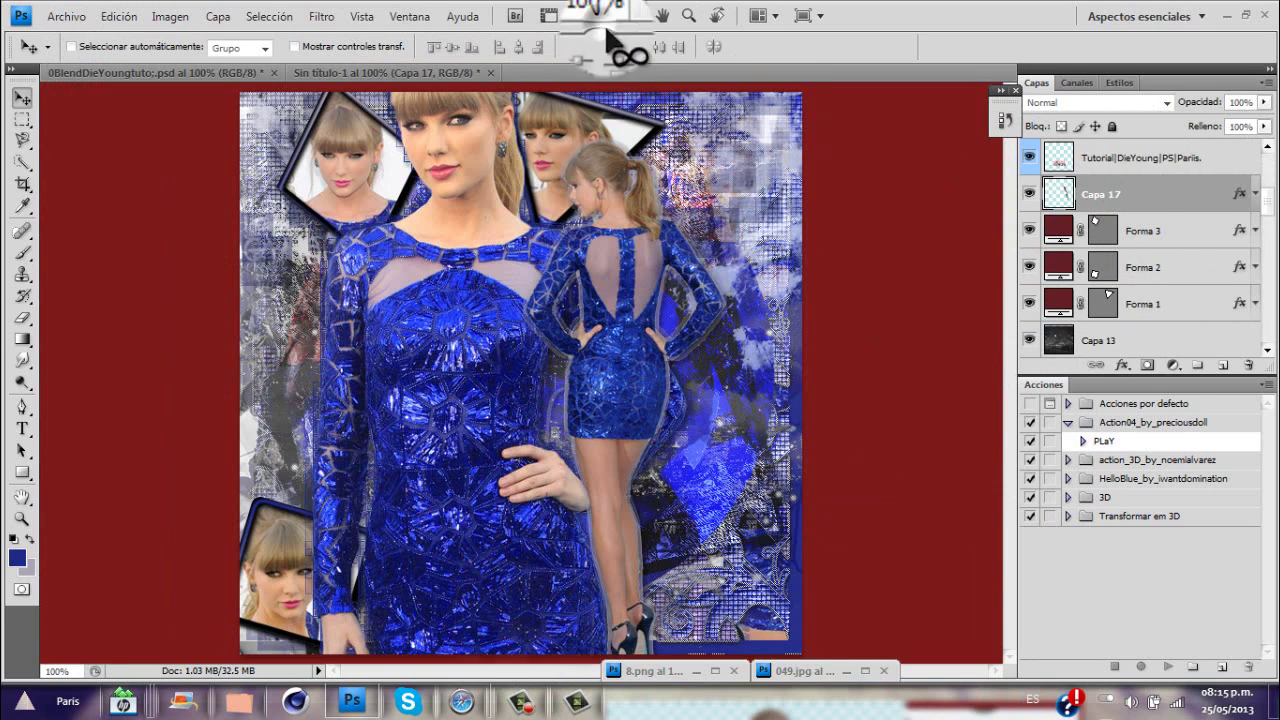
left_click(1031, 303)
left_click(1152, 304)
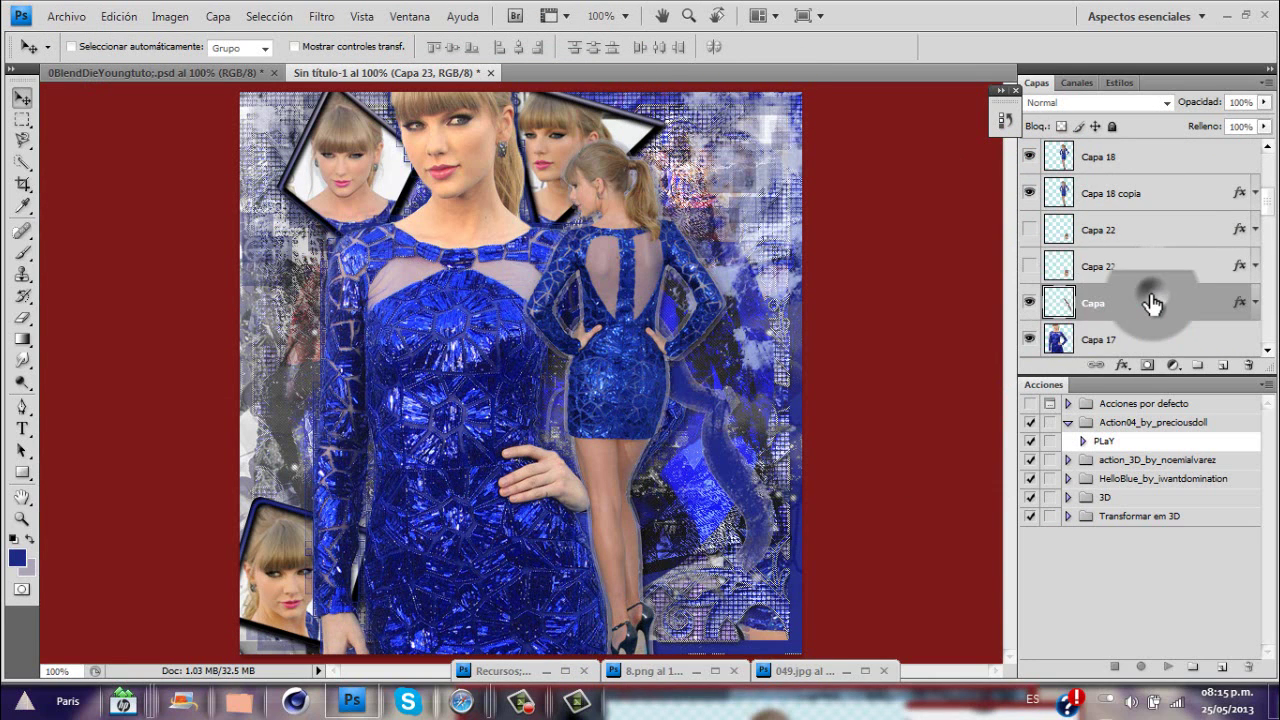
Review Capa 23's Superposición de colores and Trazo settings in its layer style and accept them
double_click(1152, 304)
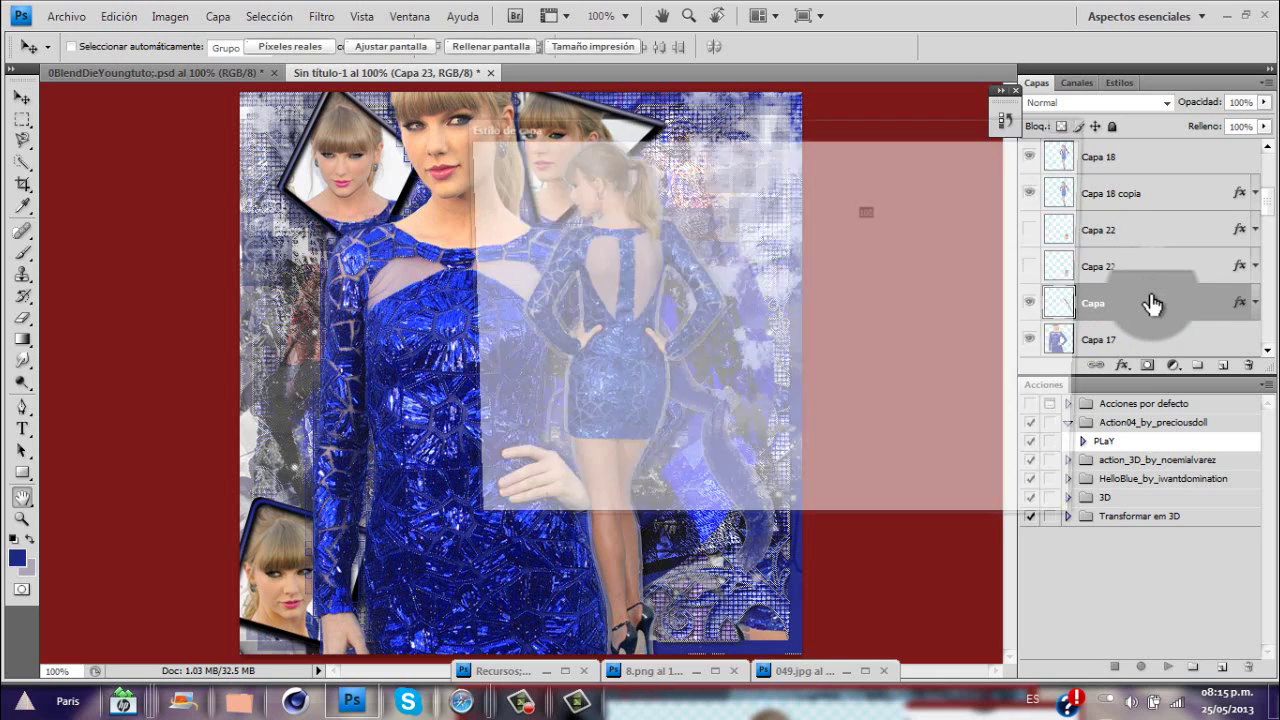
left_click(527, 371)
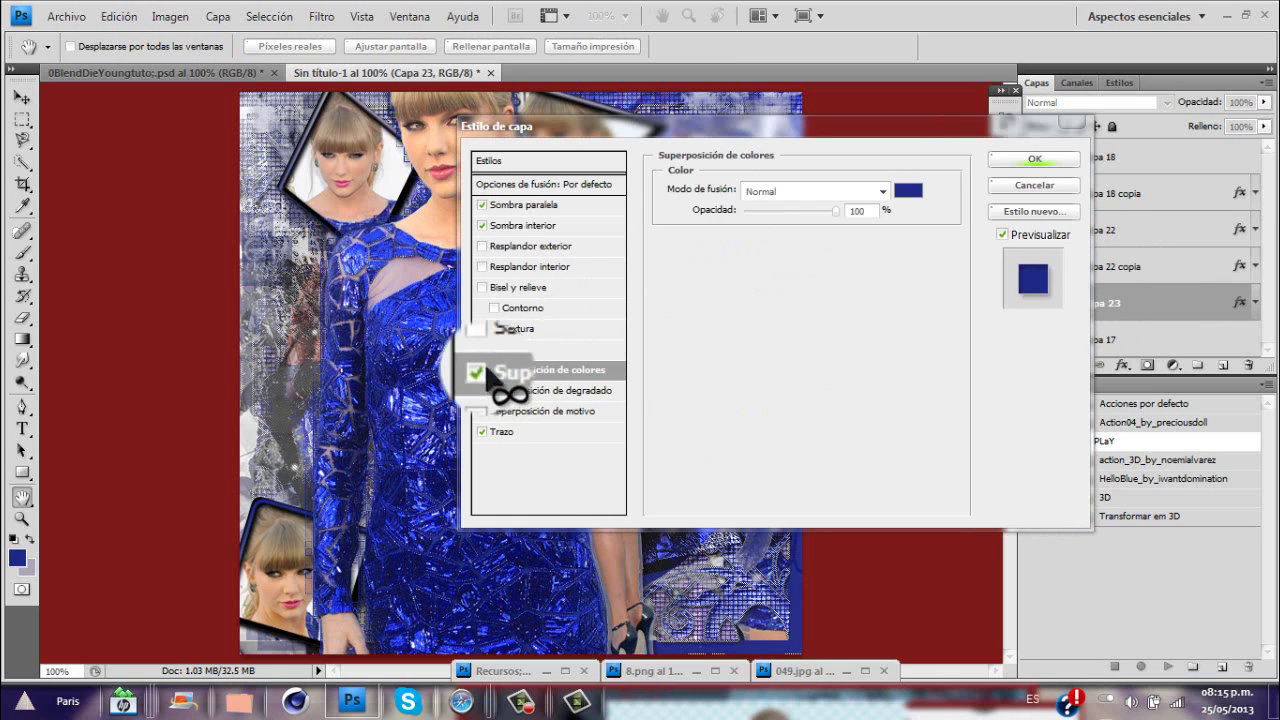
left_click(505, 431)
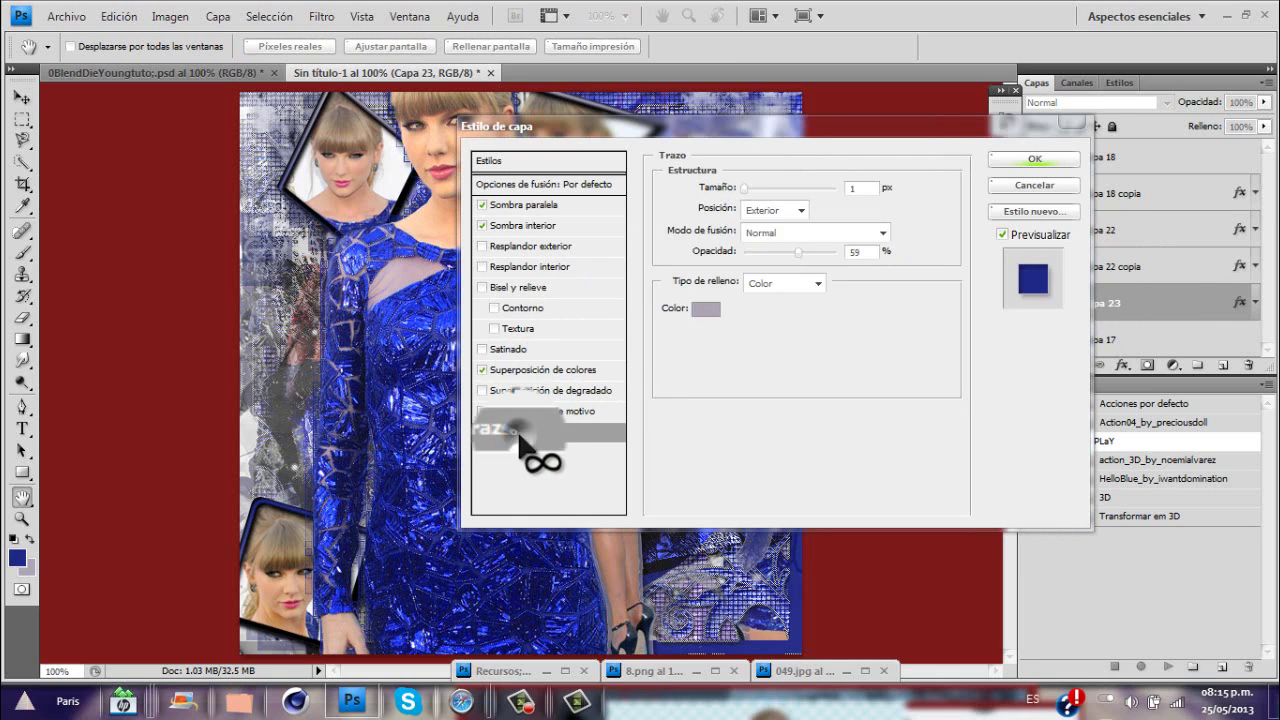
left_click(1033, 162)
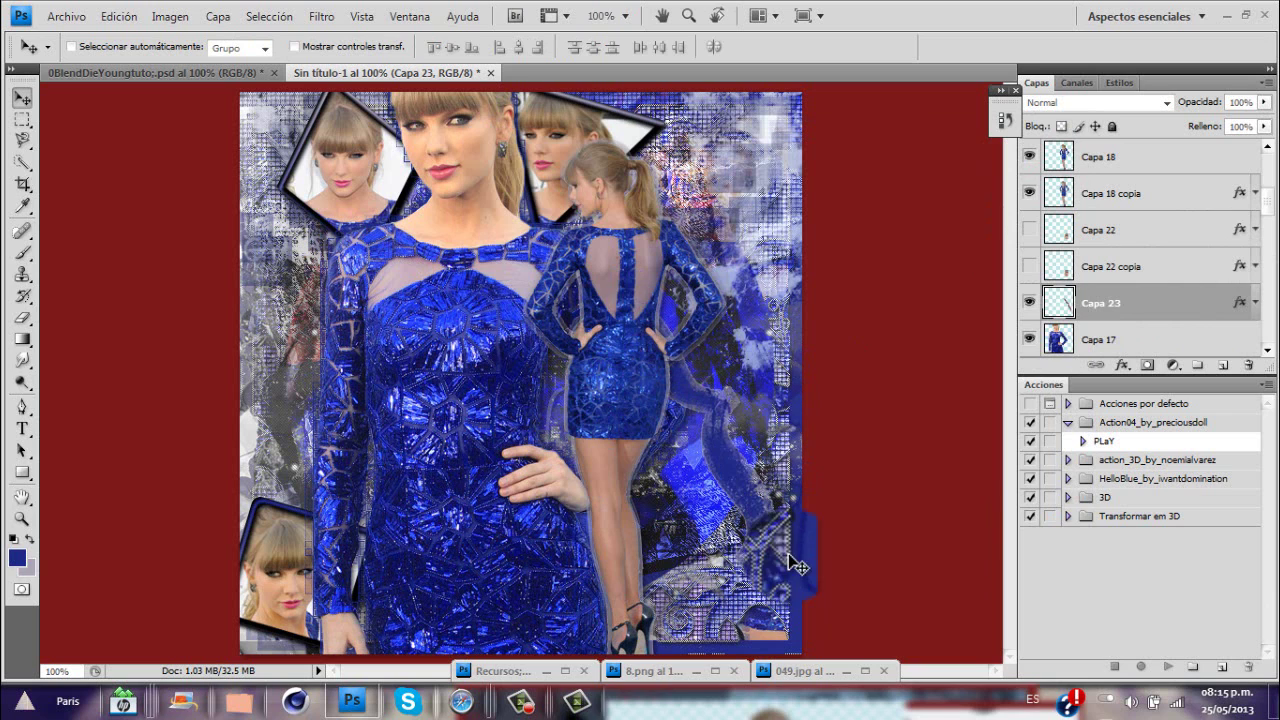
Examine the elliptical marquee selection around the face in 047.jpg and show the round portrait layer Capa 22 in the blend
double_click(833, 671)
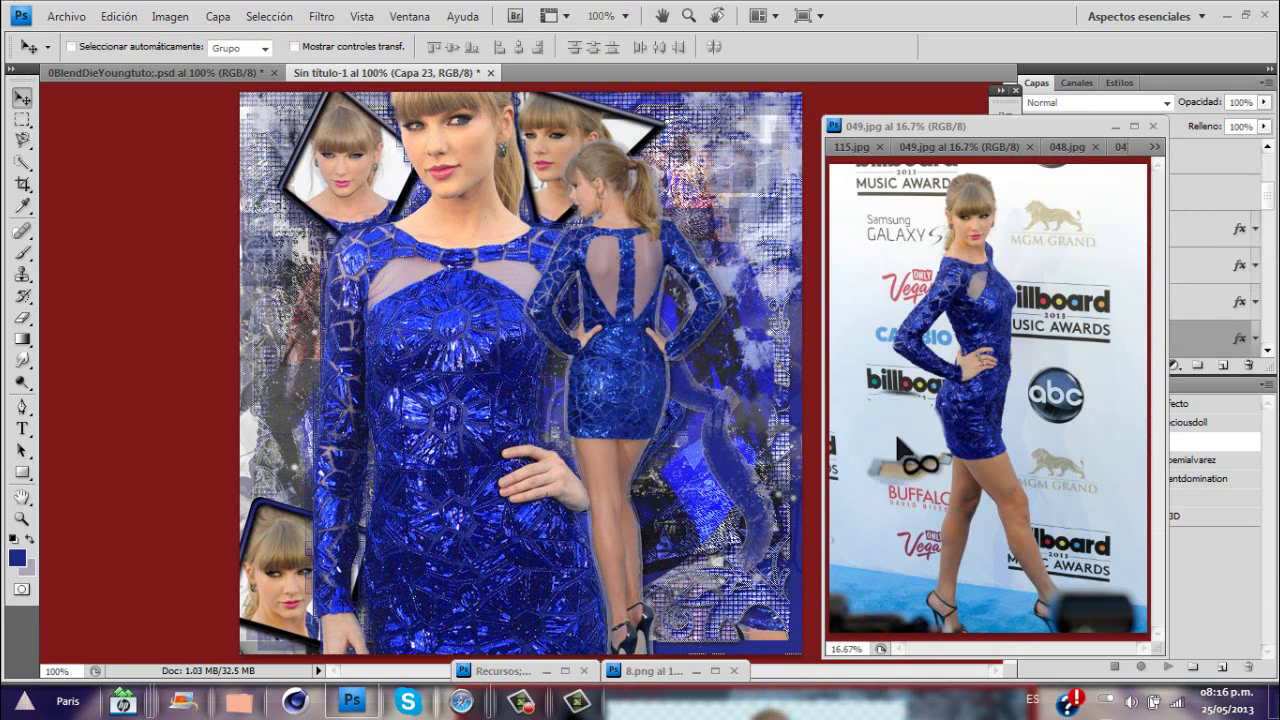
left_click_drag(1140, 147, 1080, 147)
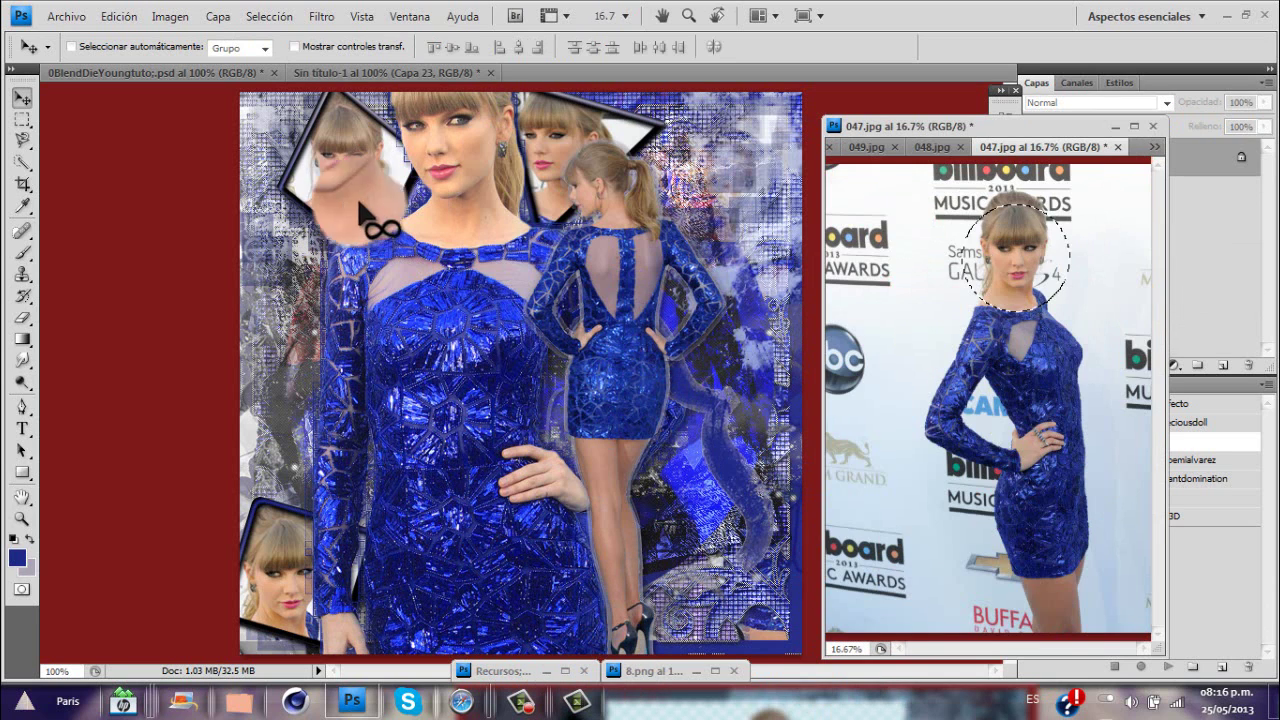
left_click_drag(22, 118, 80, 138)
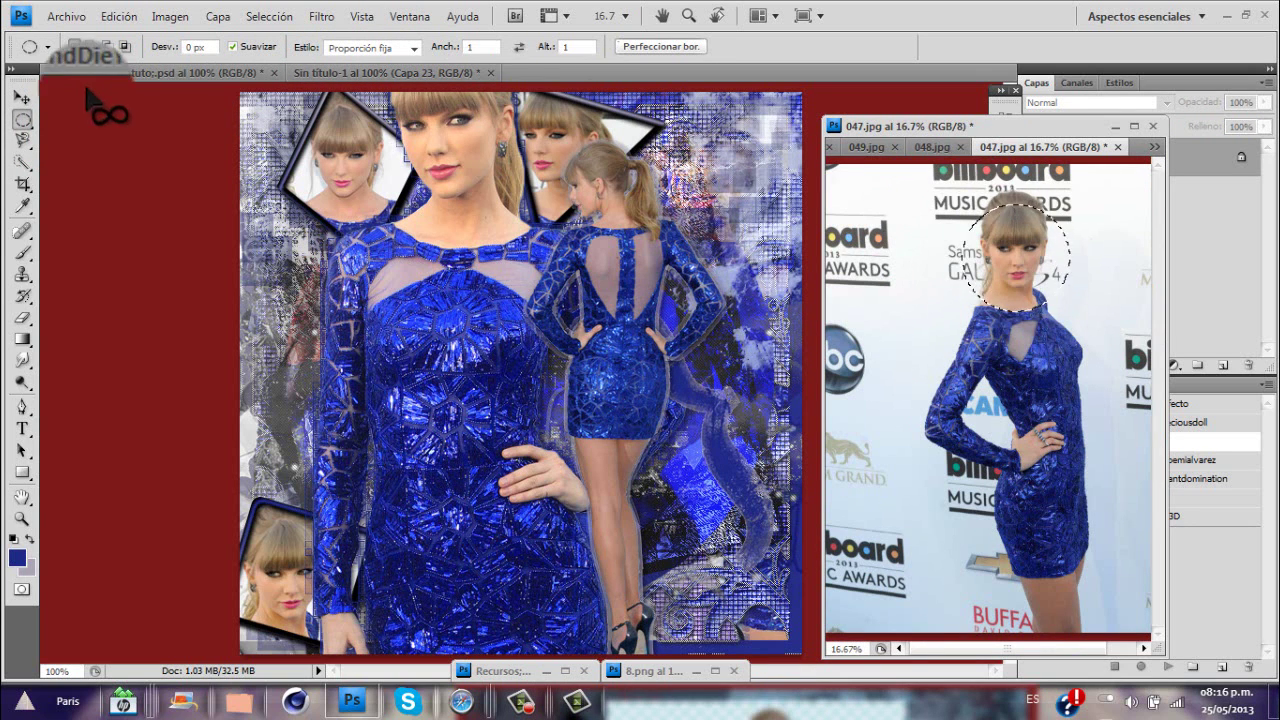
left_click(20, 97)
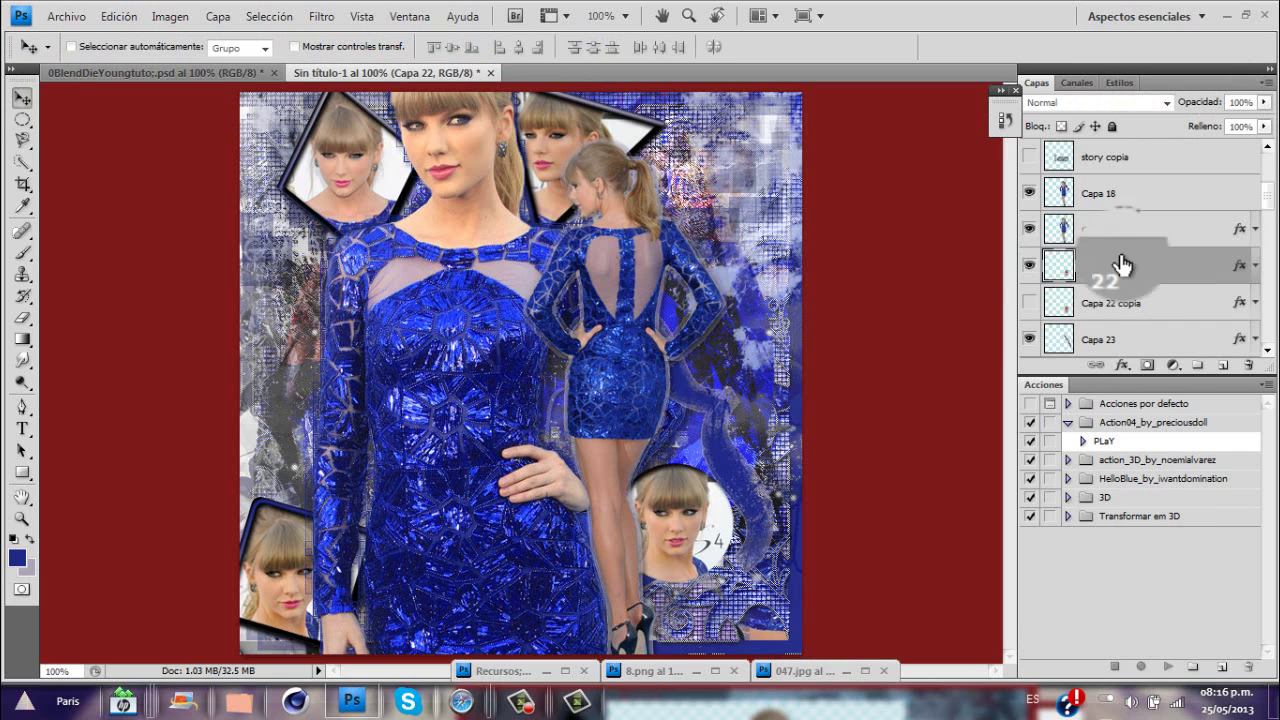
Show Capa 22 copia as the dark round frame behind the portrait, and select Capa 22
left_click_drag(1121, 264, 1118, 266)
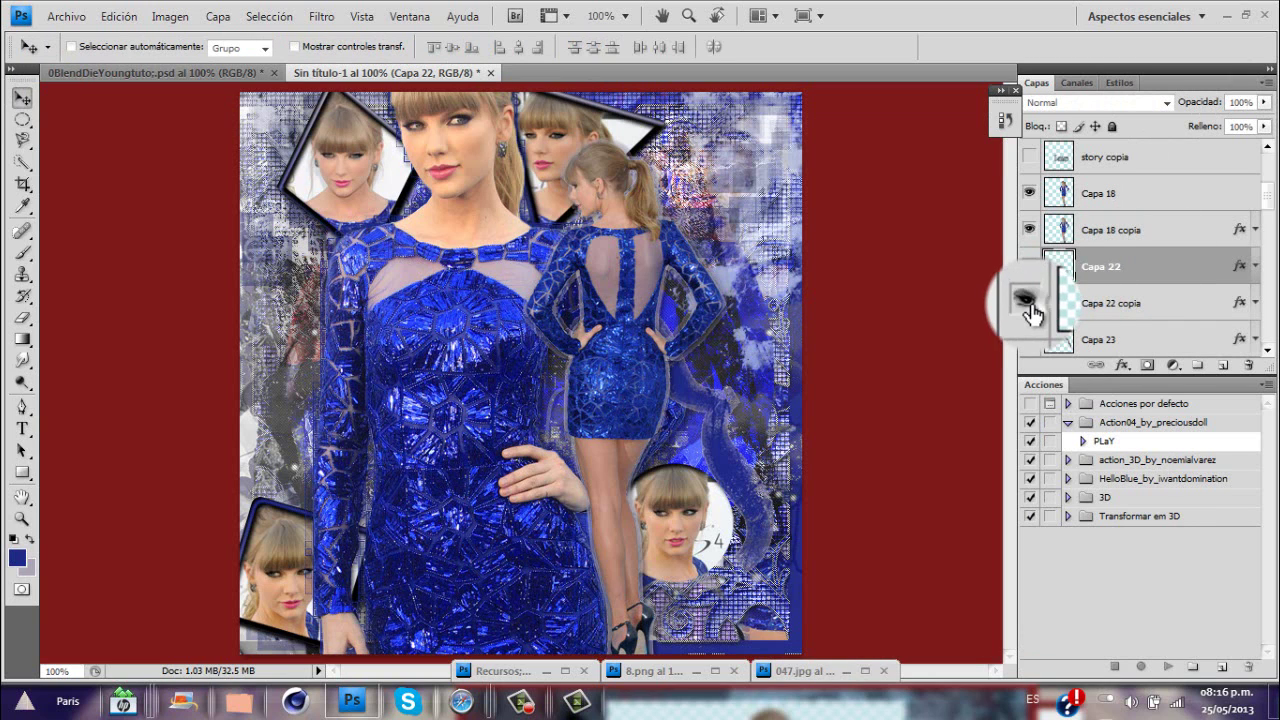
left_click(1090, 307)
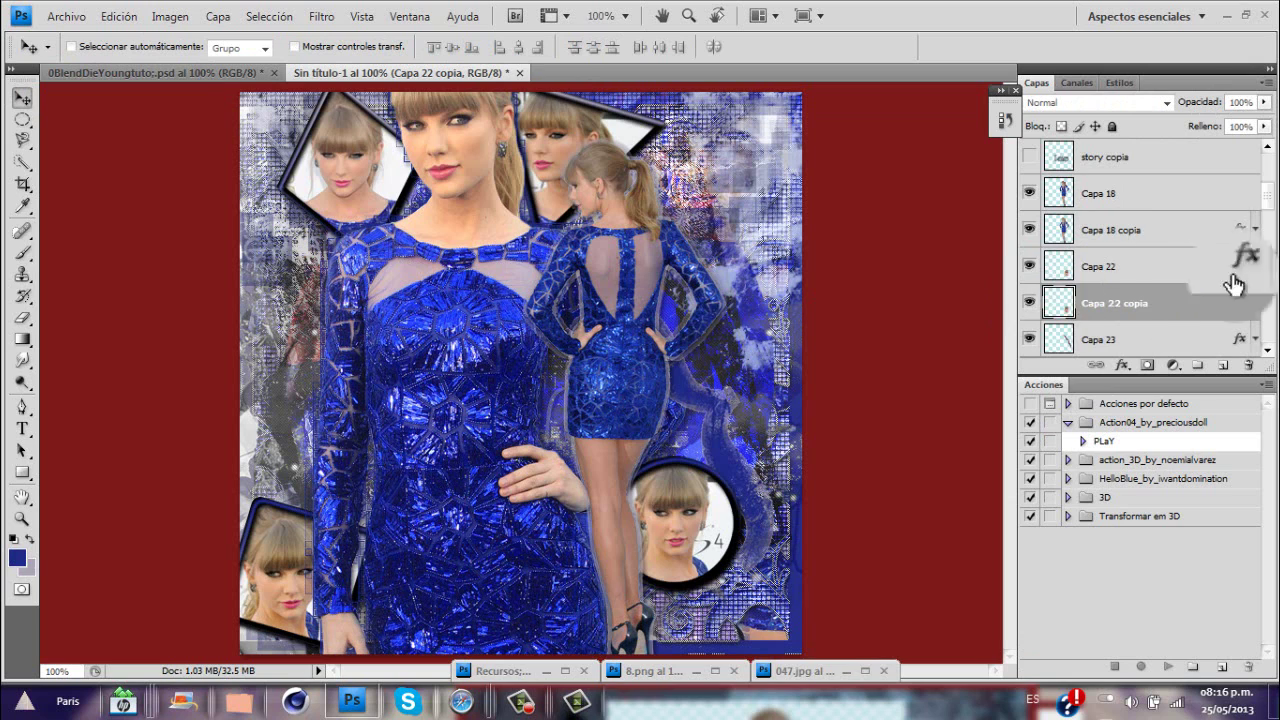
scroll(1268, 232, "down", 5)
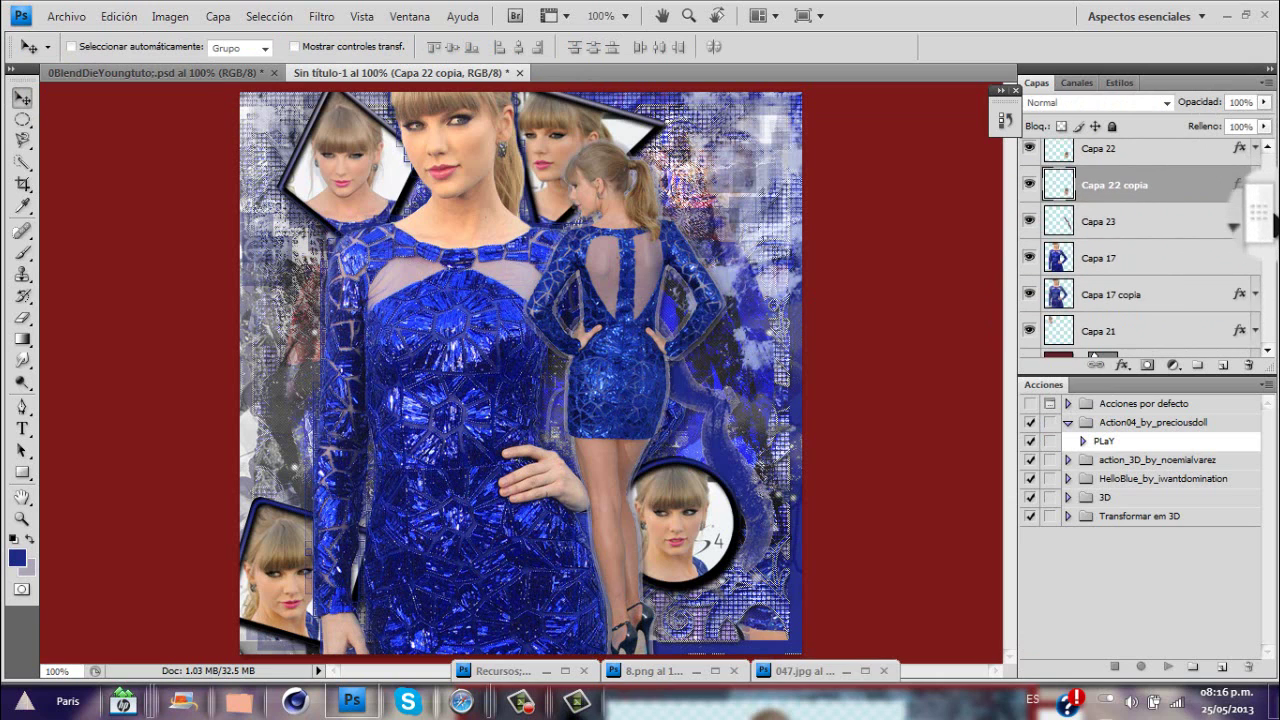
scroll(1250, 230, "up", 4)
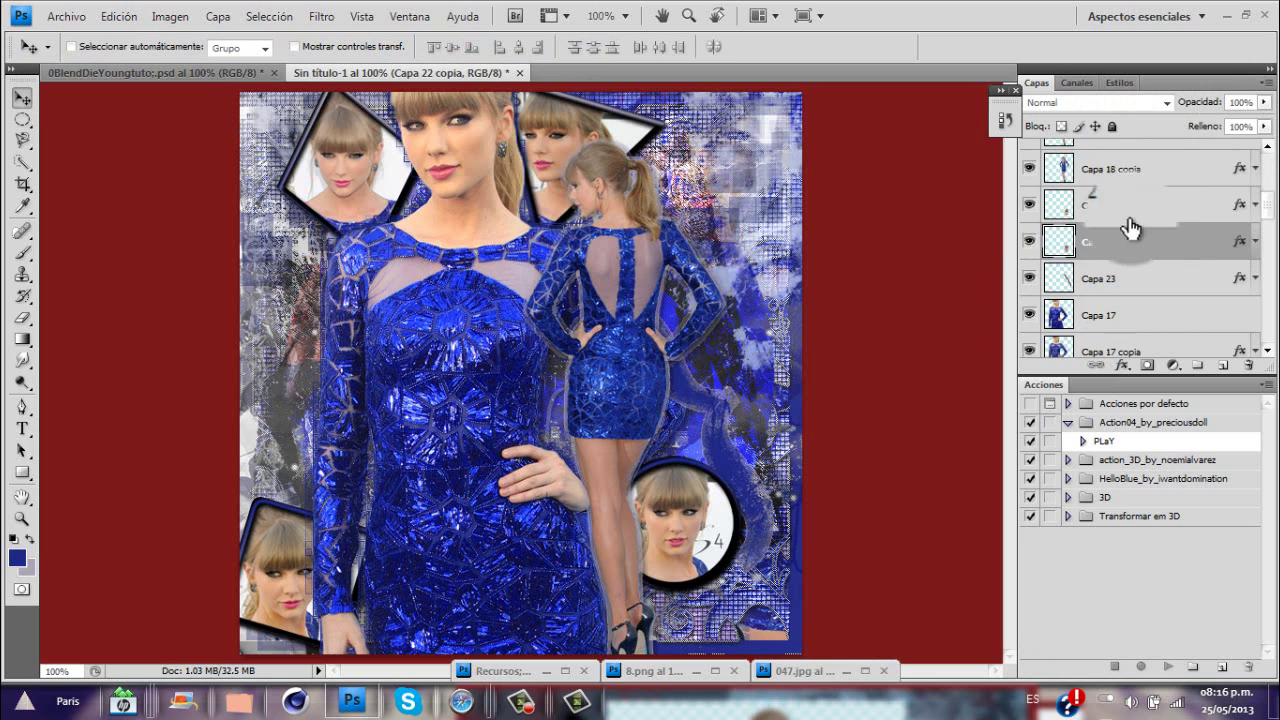
left_click(1168, 206)
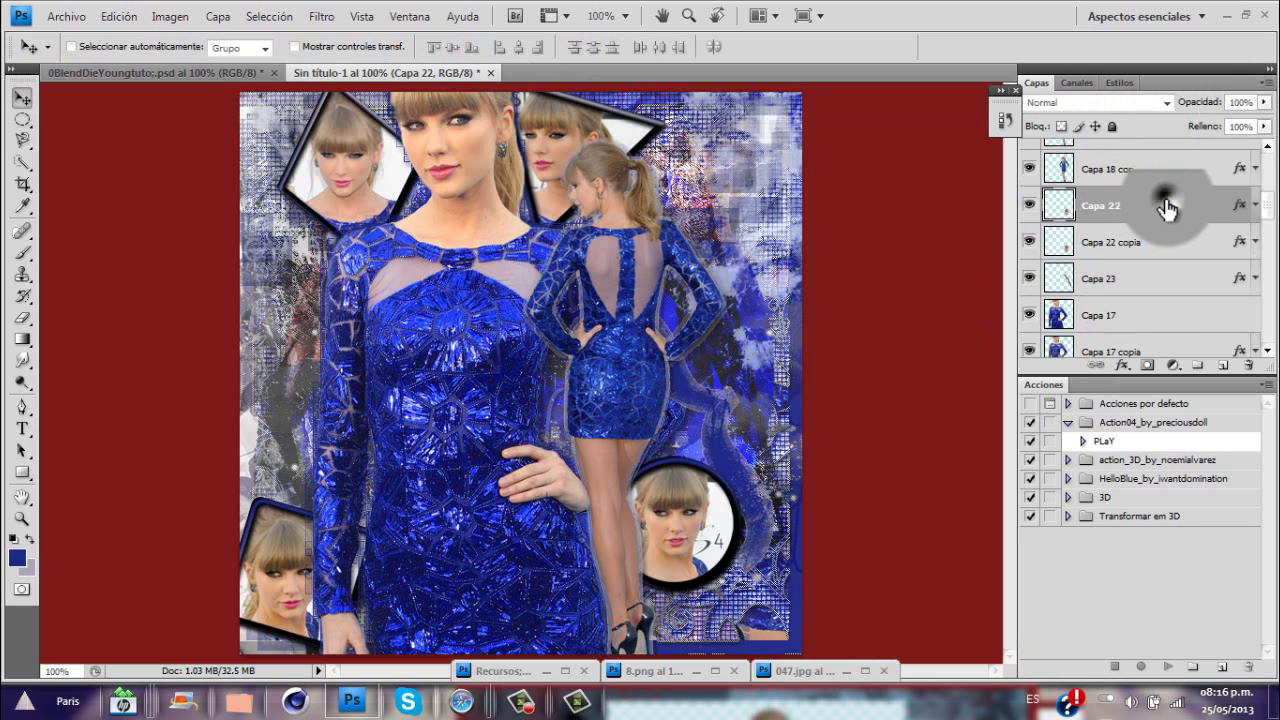
Review the Sombra interior effect in the layer style of Capa 22, the round portrait, and accept it
double_click(1168, 206)
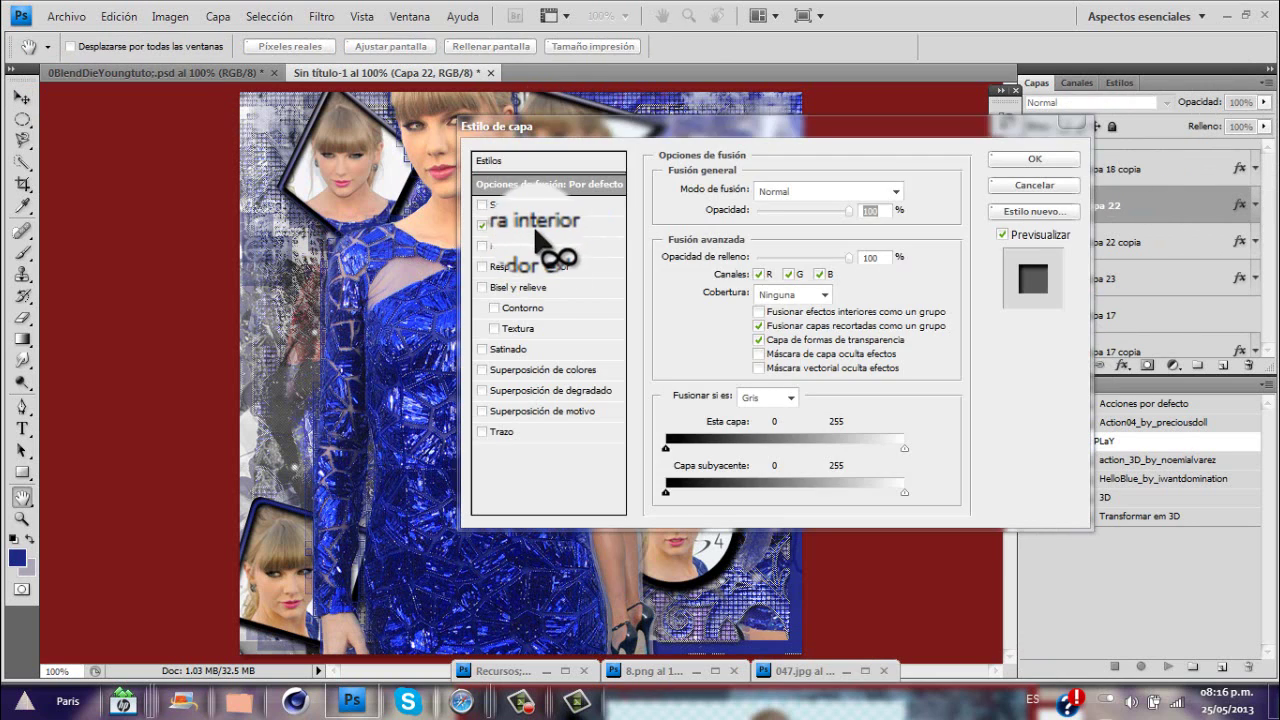
left_click(535, 226)
left_click(1030, 158)
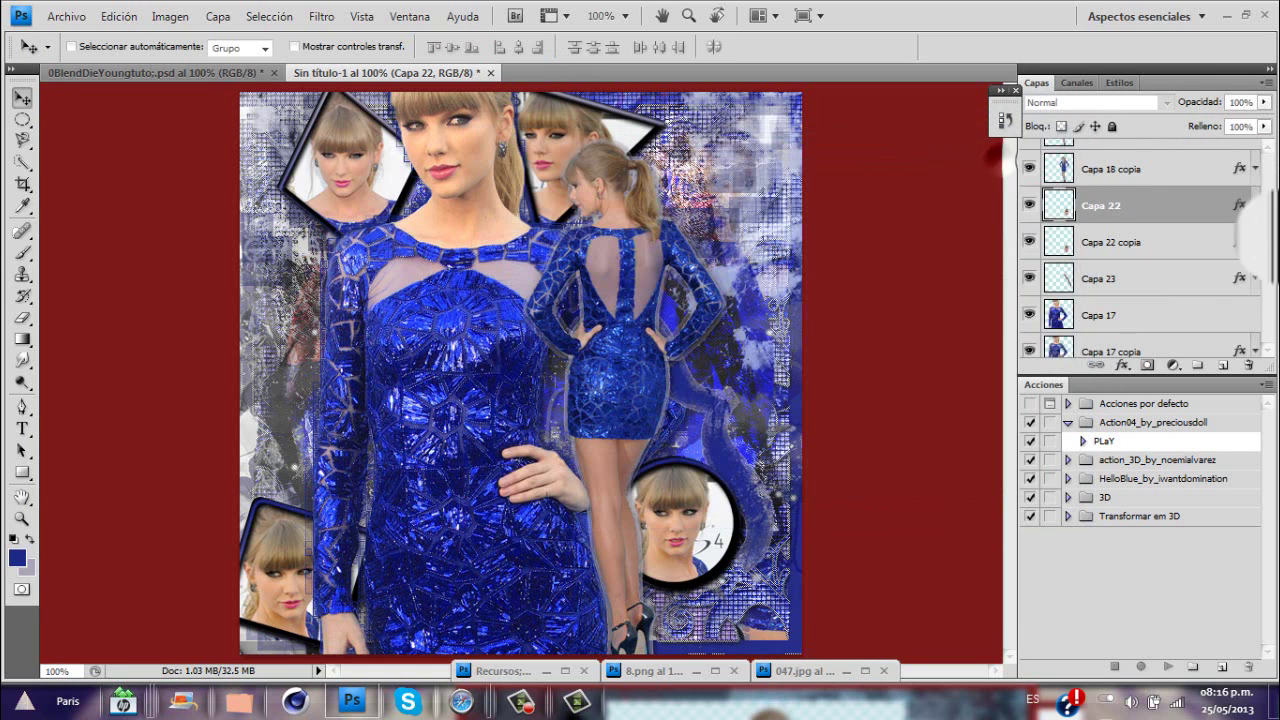
mouse_move(1268, 205)
left_mouse_down()
mouse_move(1266, 194)
mouse_move(1270, 207)
left_mouse_up()
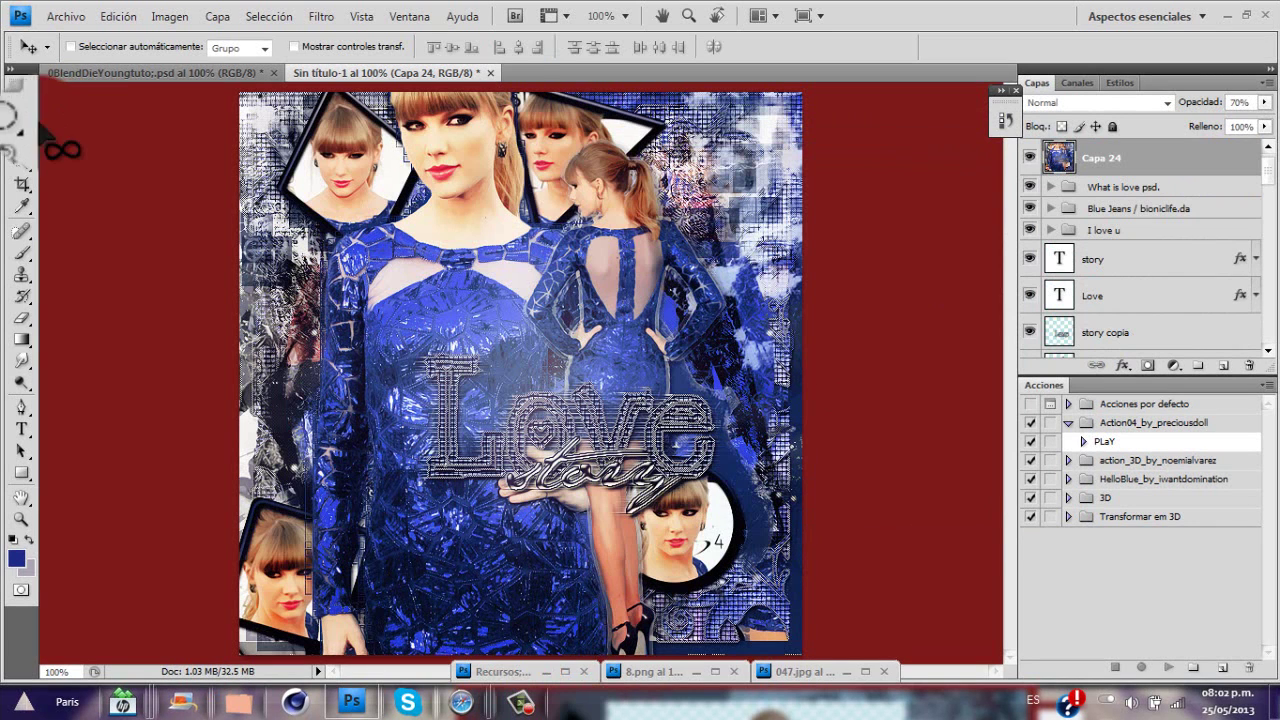
Select a rectangular area of the collage around the upper body of the back-view figure with the Rectangular Marquee tool
left_click(22, 118)
left_click(150, 118)
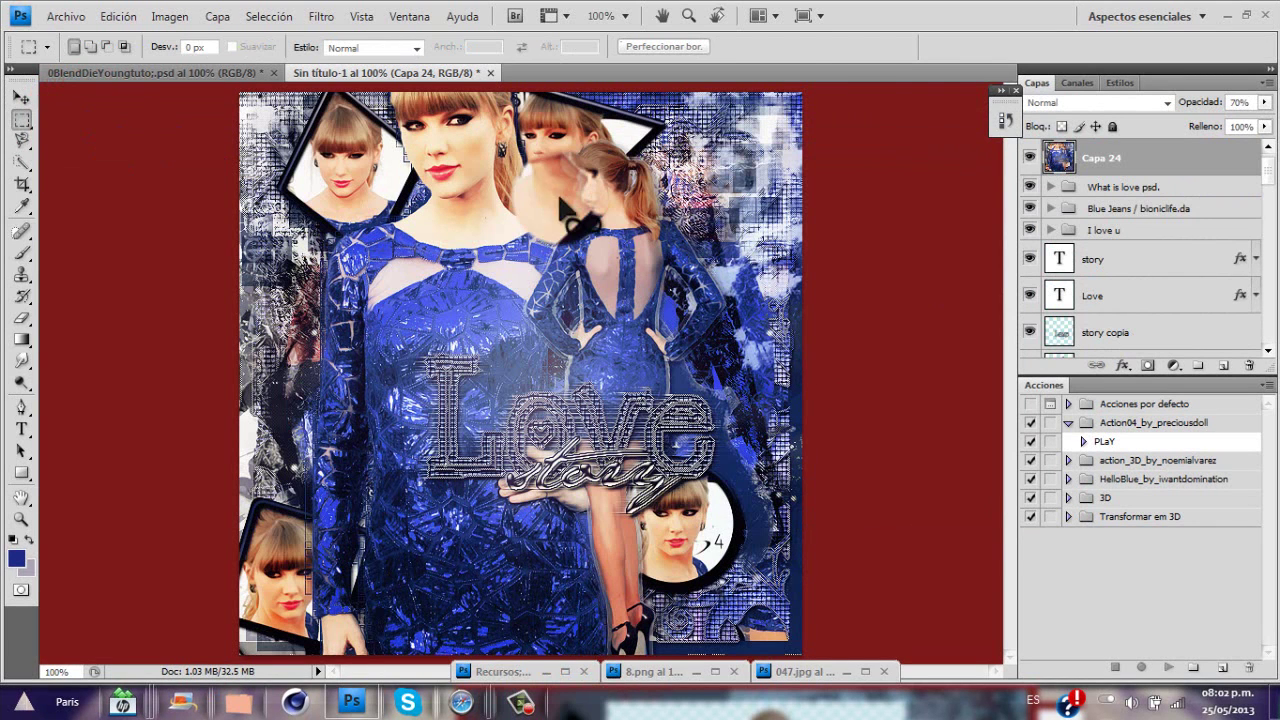
left_click_drag(828, 155, 466, 362)
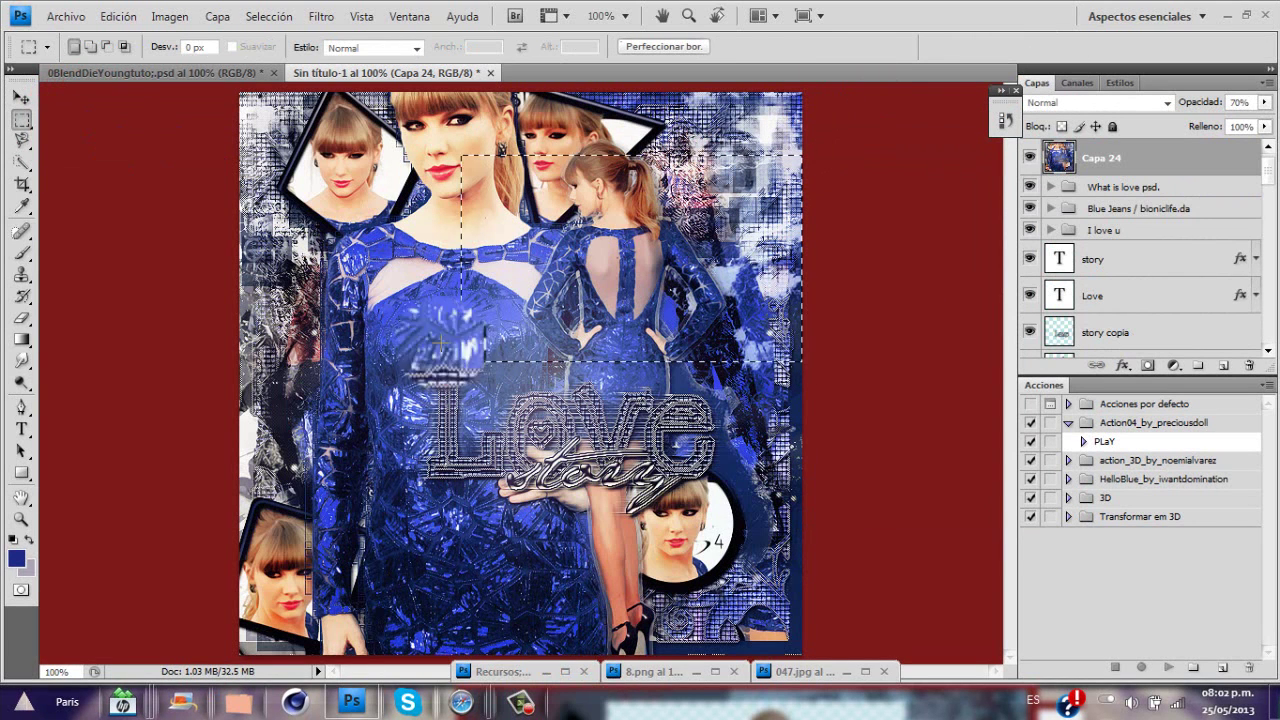
left_click(1228, 17)
left_click(1050, 64)
left_click_drag(944, 99, 468, 428)
left_click_drag(382, 424, 789, 282)
left_click(523, 706)
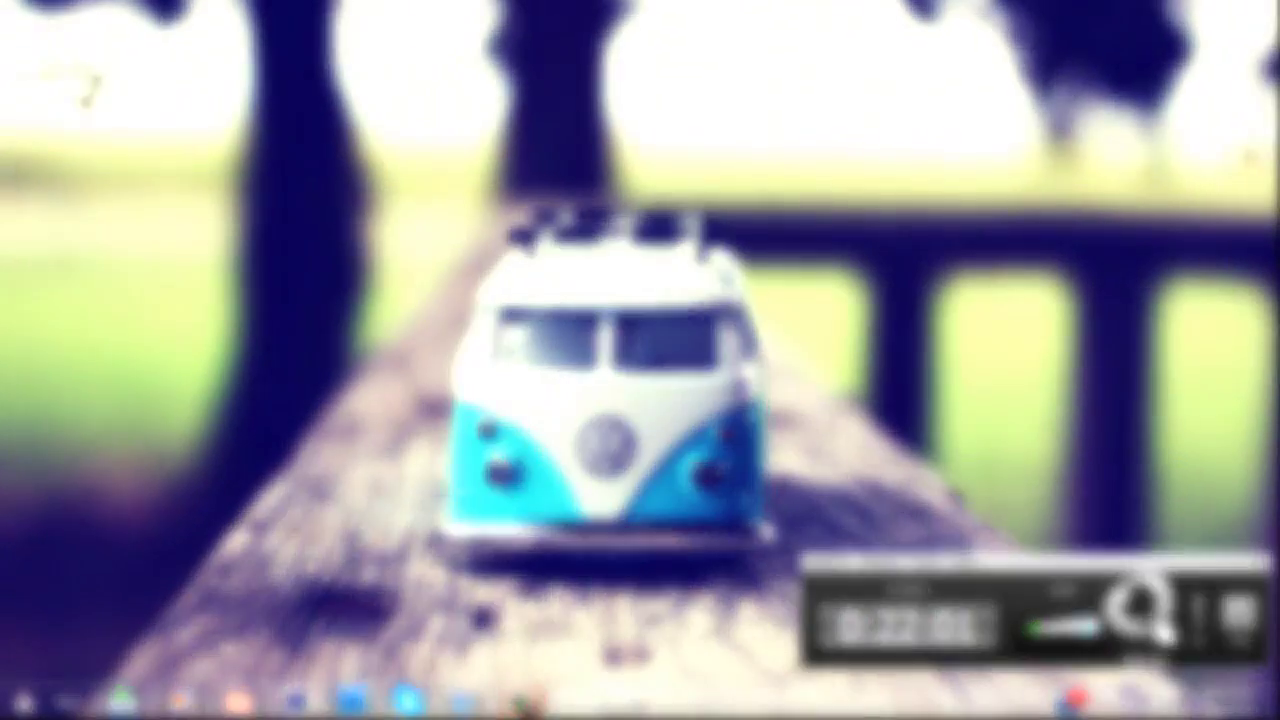